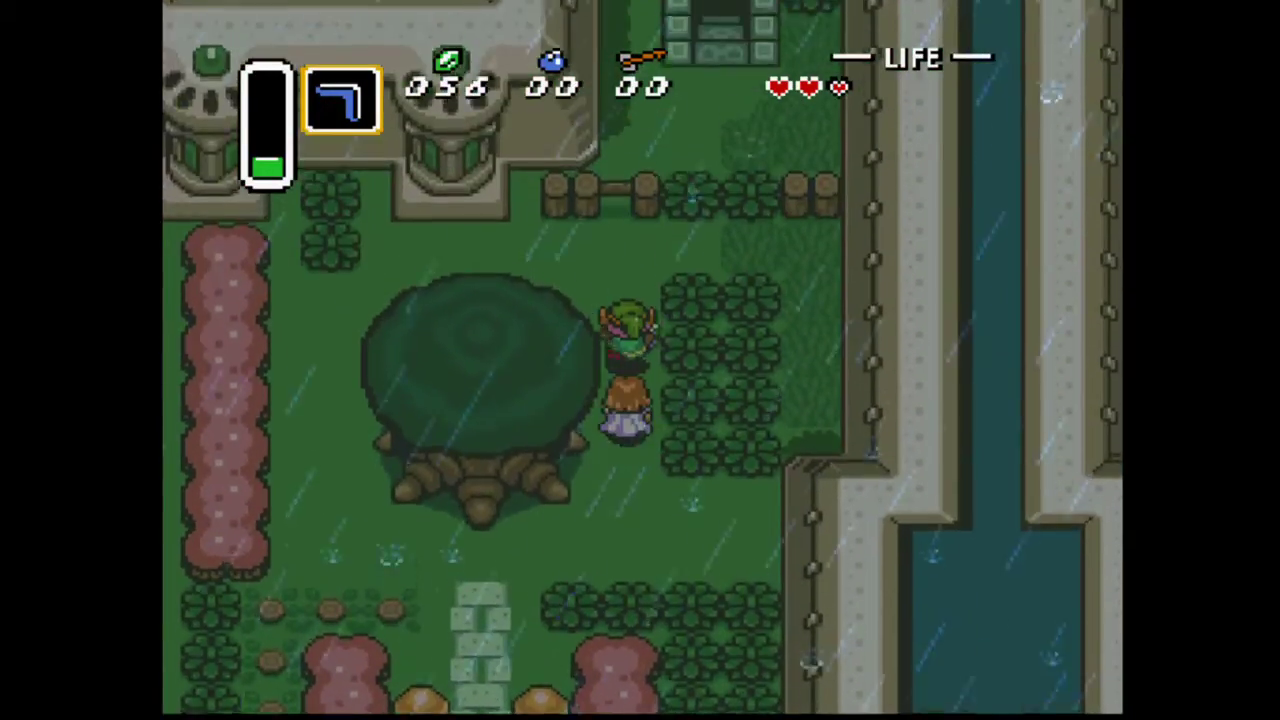
Step: Walk Link up through the secret doorway into the dungeon room and right across it, Zelda following
{"action": "key", "text": "Up"}
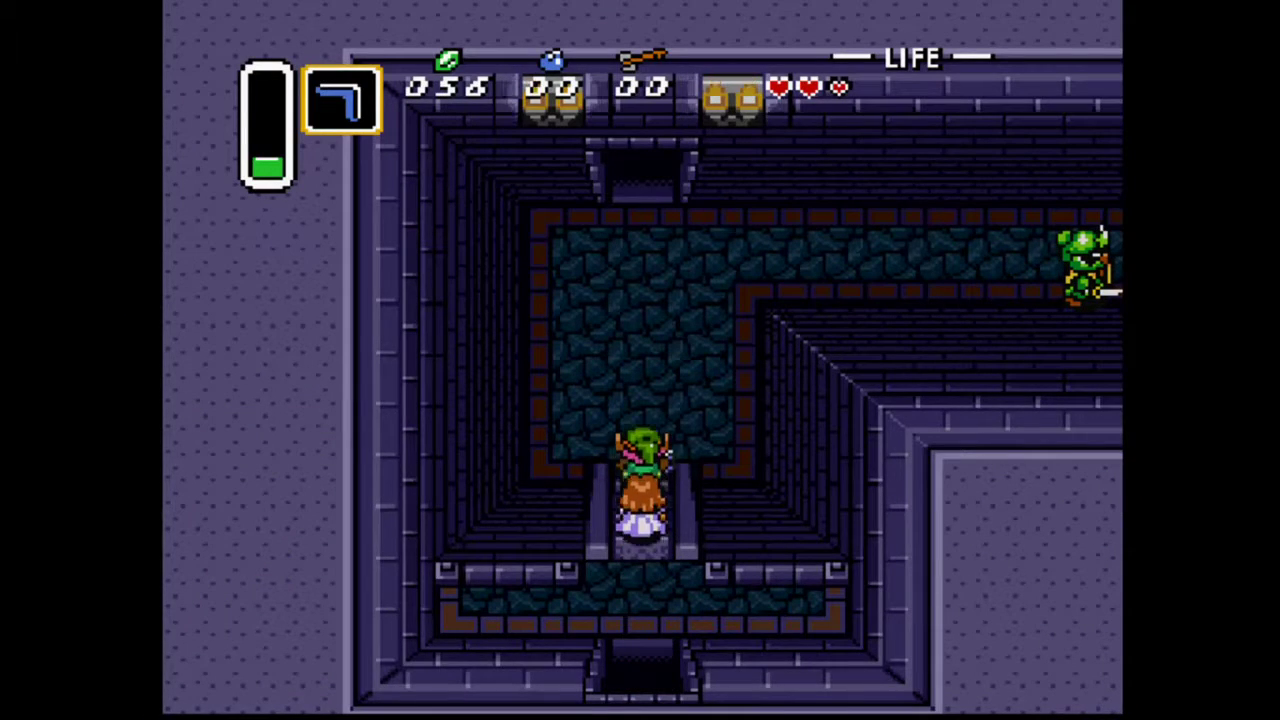
{"action": "key", "text": "Up"}
{"action": "key", "text": "Right"}
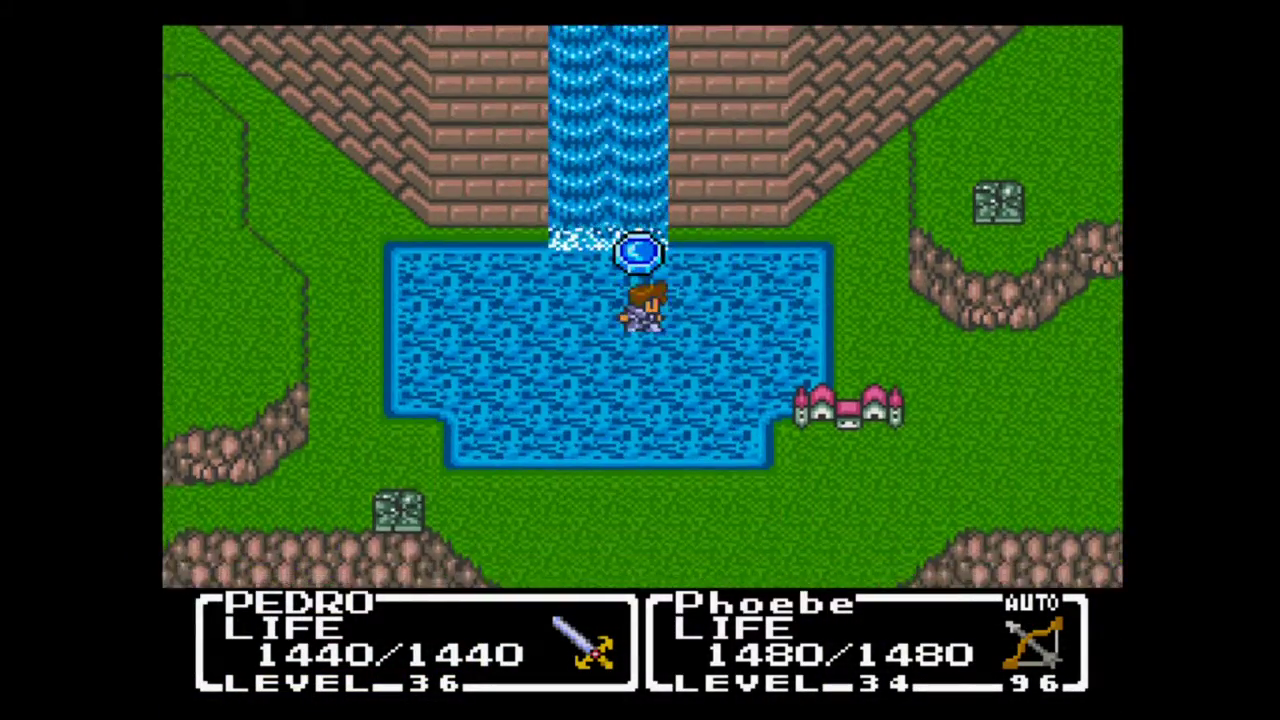
Step: Walk the Mystic Quest hero right to the next node, then back left along the path
{"action": "key", "text": "Right"}
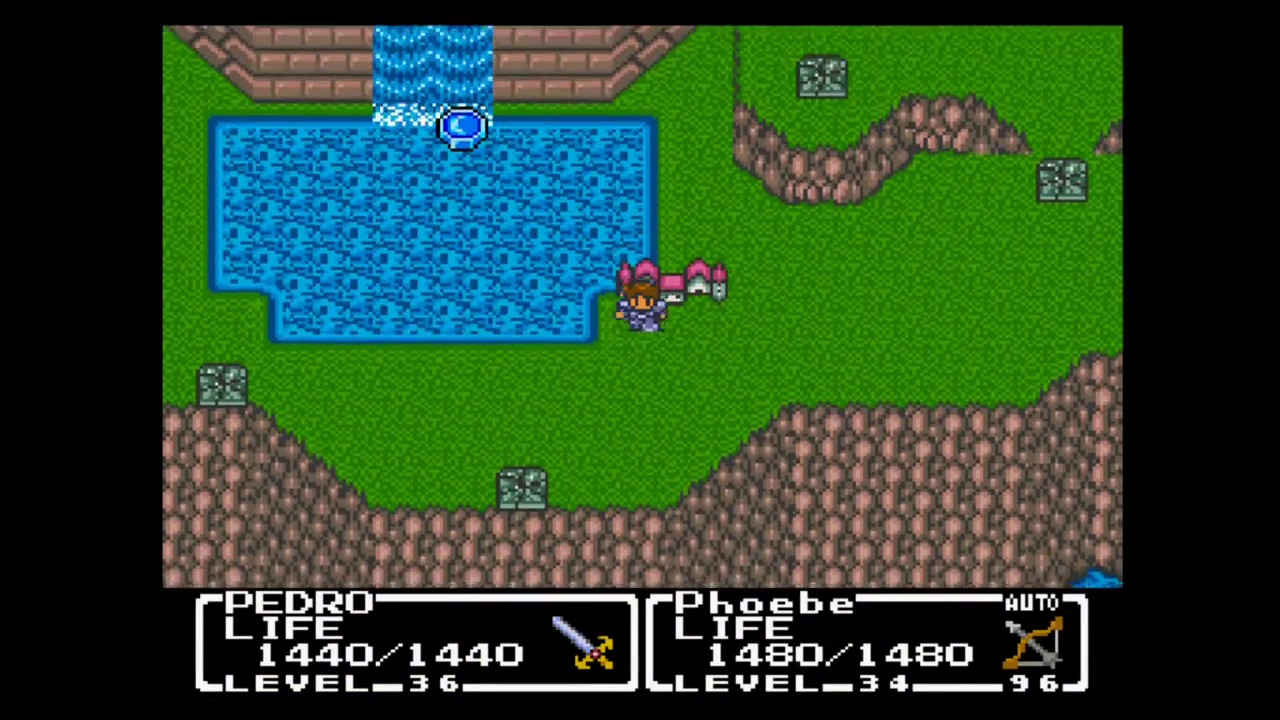
{"action": "key", "text": "Left"}
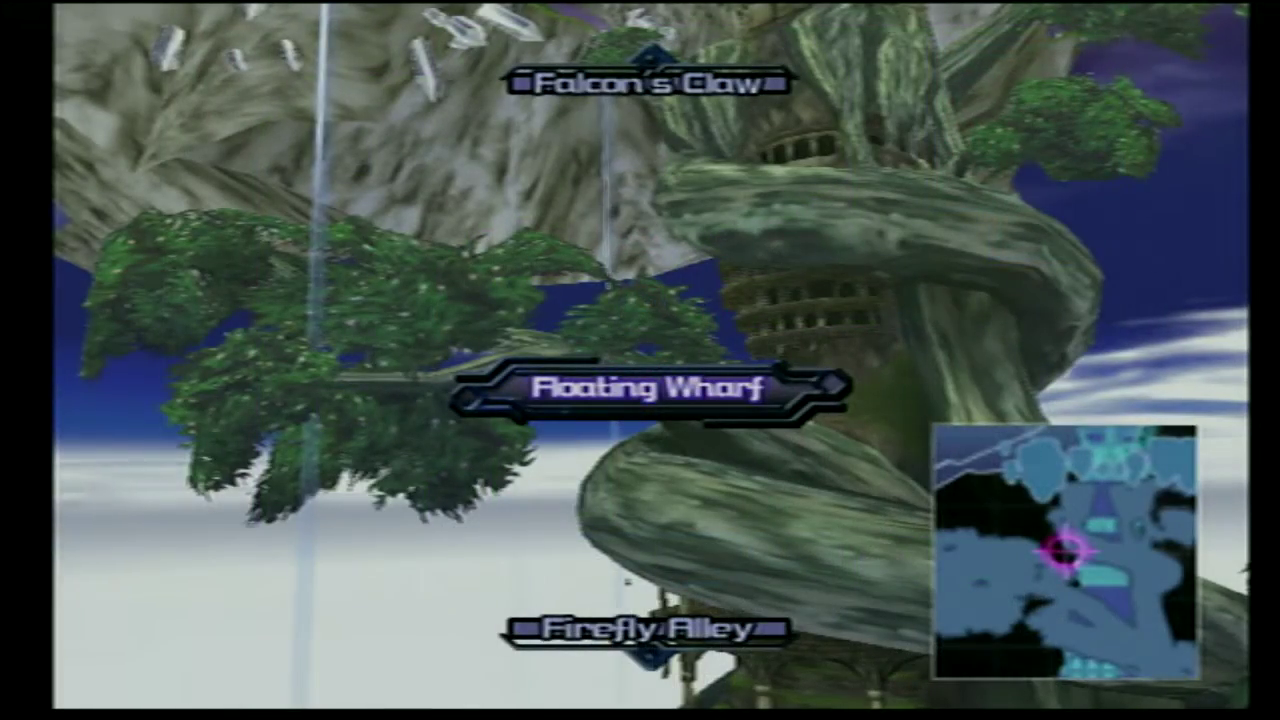
Step: Move the destination up through Falcon's Claw, Plasma Bell and Airport City Nemo, then left to Cello Forest
{"action": "key", "text": "Up"}
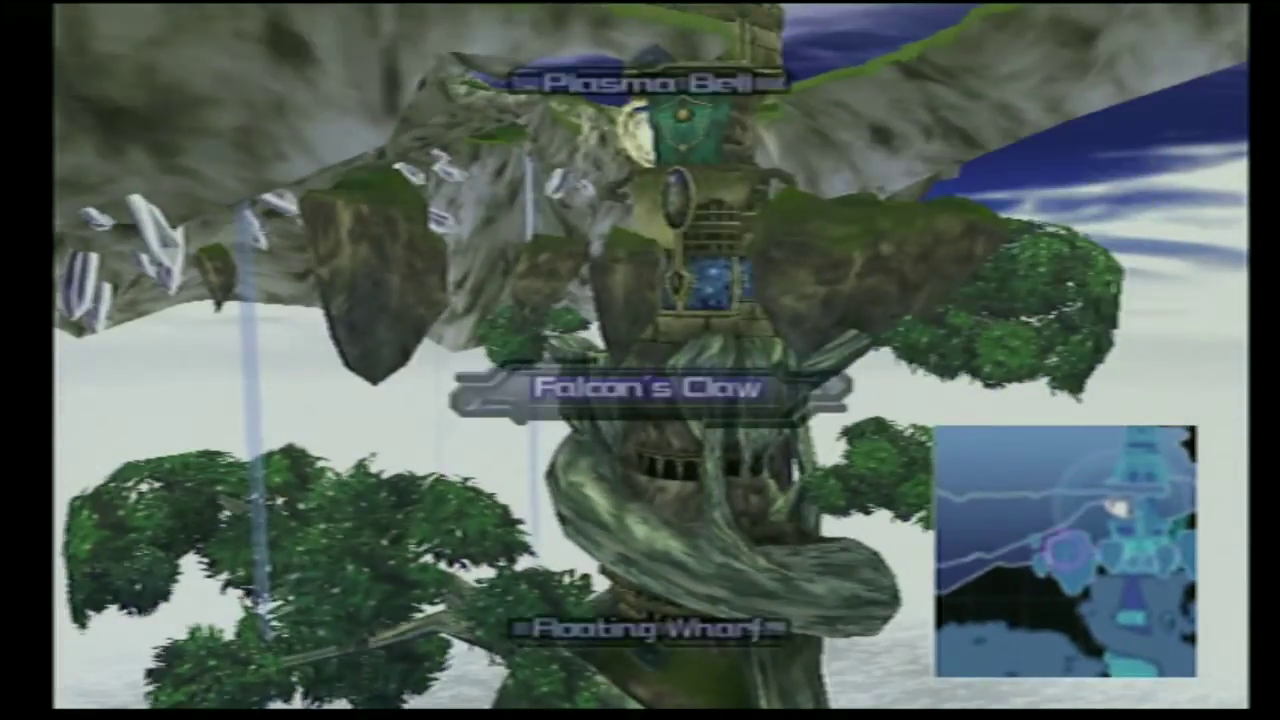
{"action": "key", "text": "Up"}
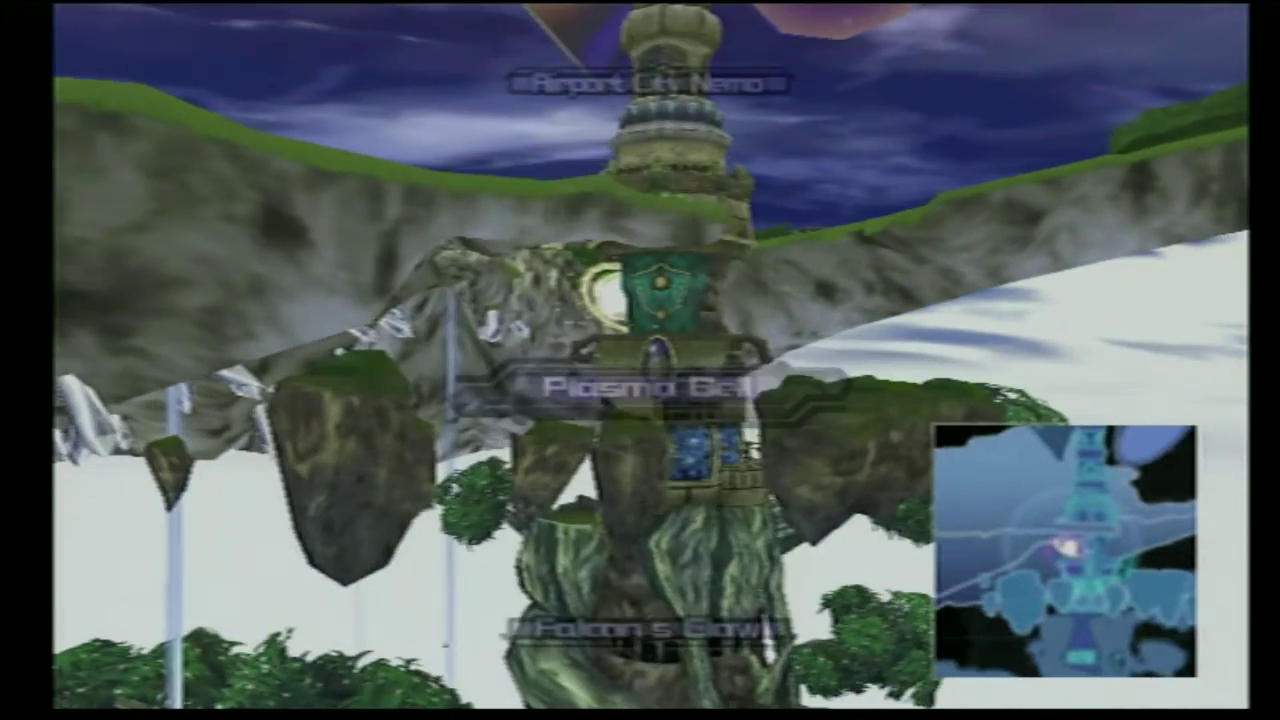
{"action": "key", "text": "Up"}
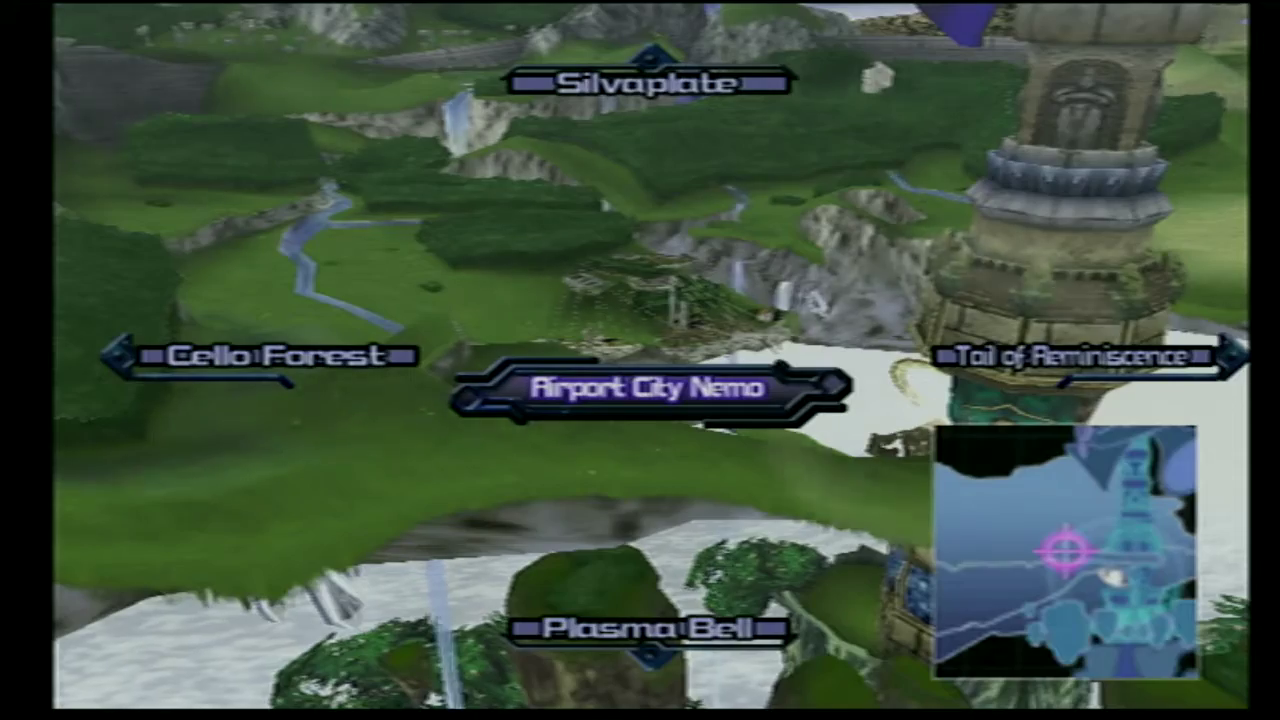
{"action": "key", "text": "Left"}
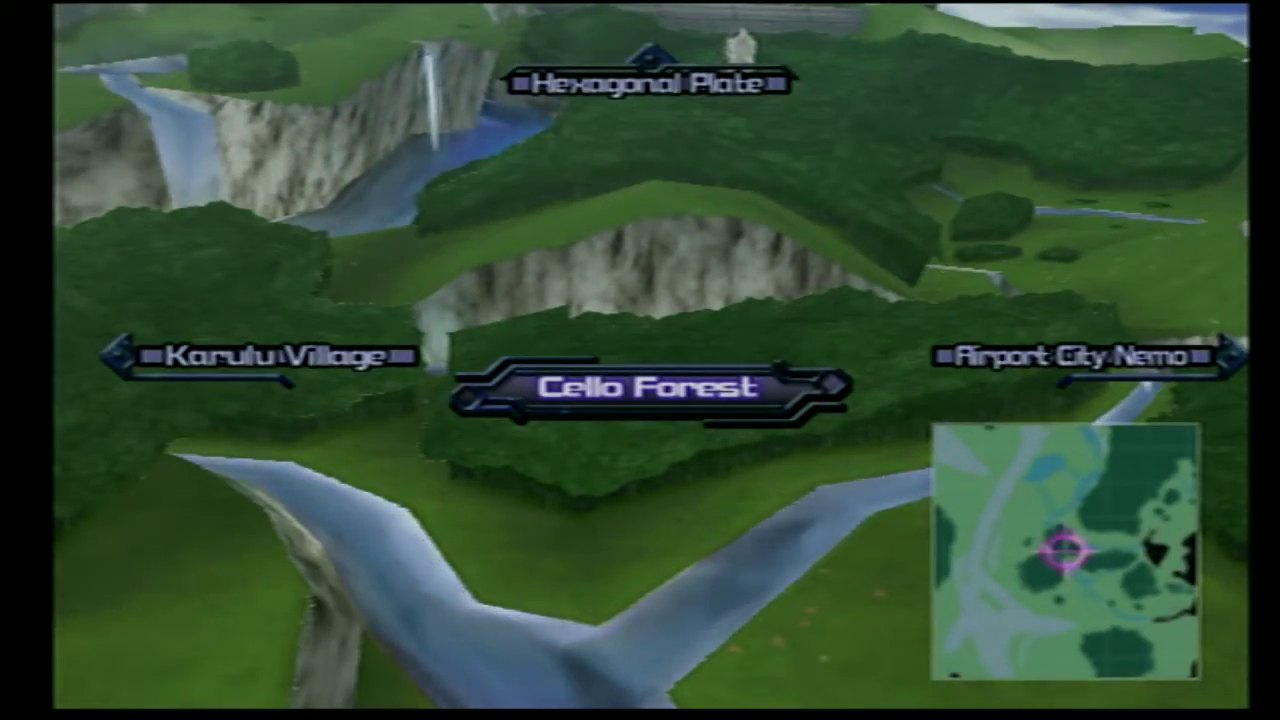
Step: Zoom into Cello Forest, fly over Karulu Village twice, then pull back to the forest overview
{"action": "key", "text": "Return"}
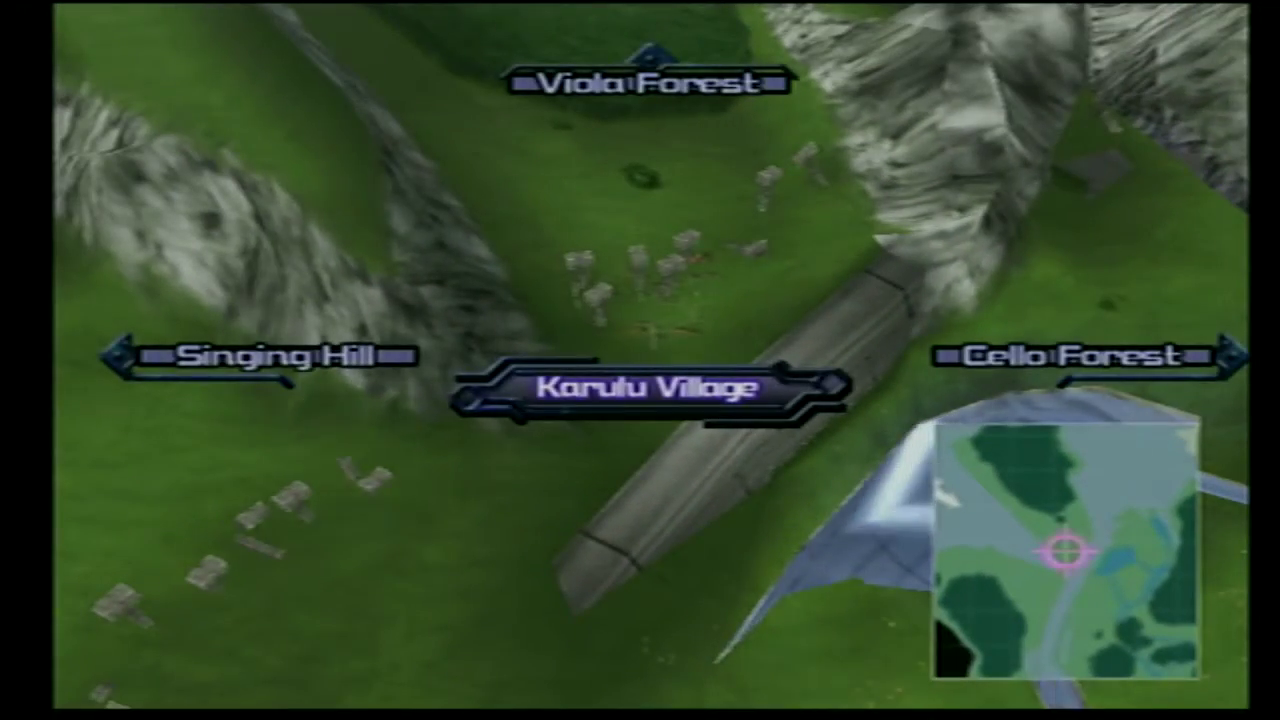
{"action": "key", "text": "Return"}
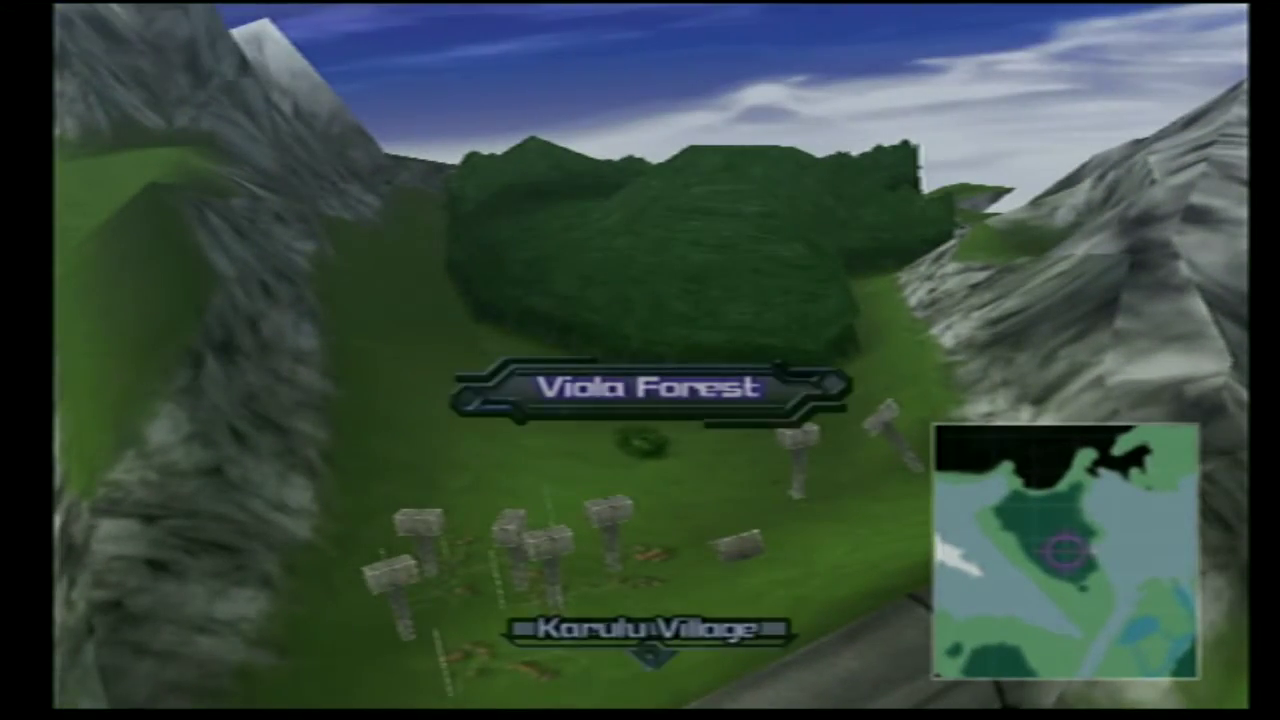
{"action": "key", "text": "Down"}
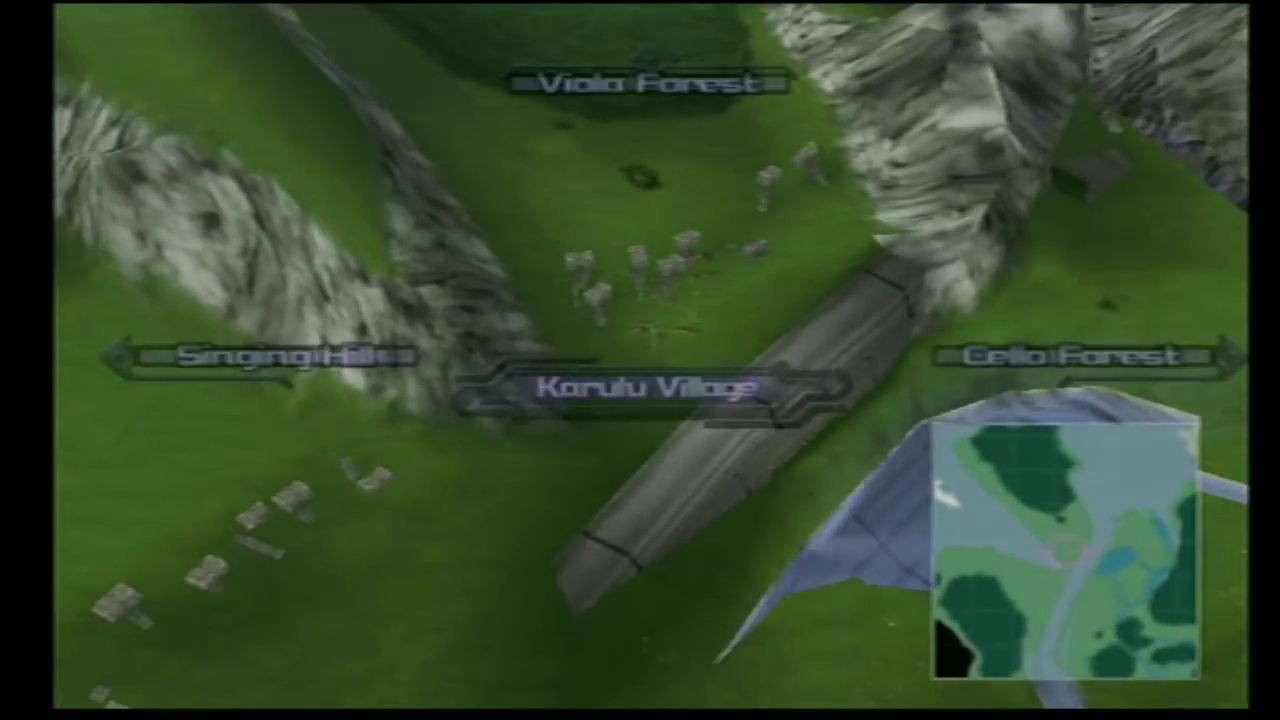
{"action": "key", "text": "Return"}
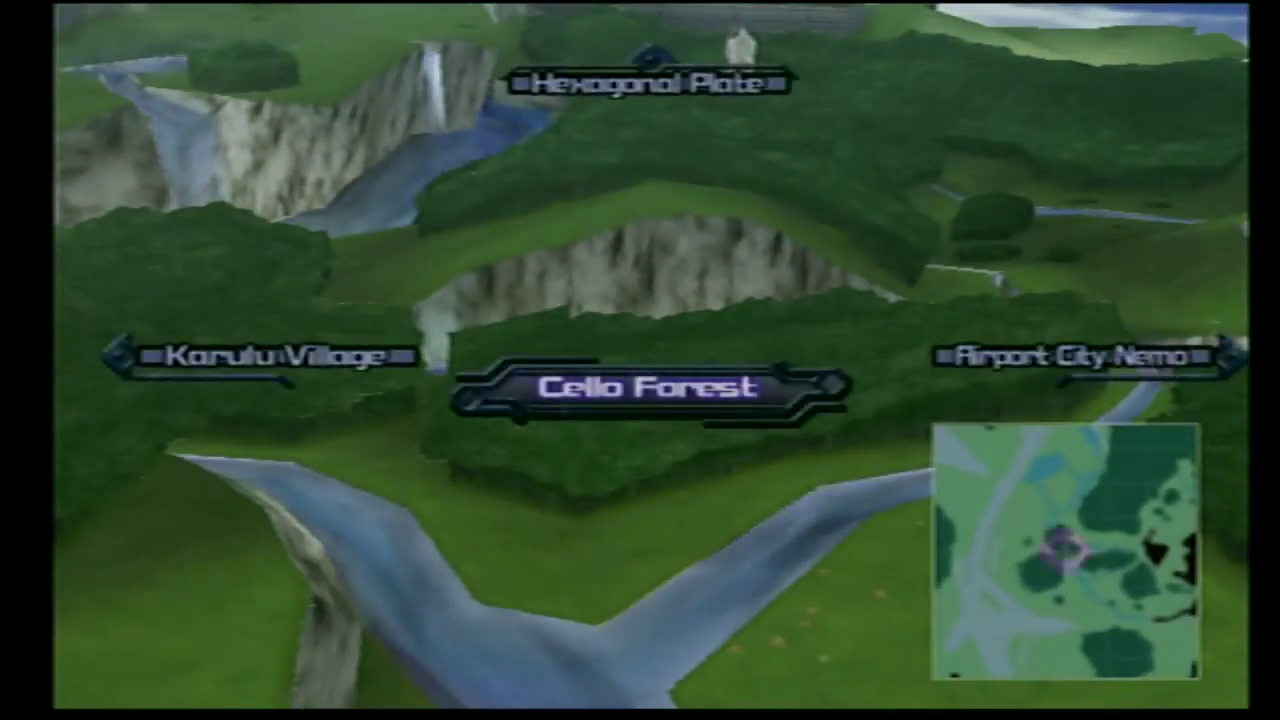
{"action": "key", "text": "Return"}
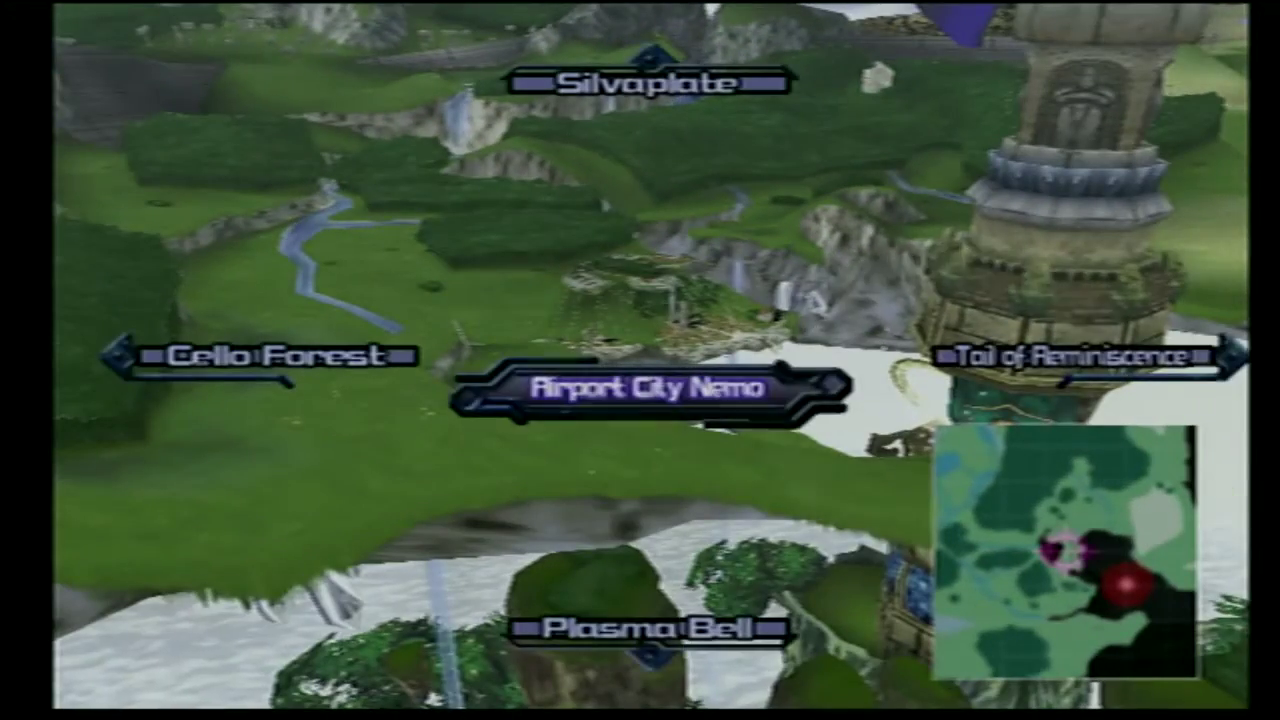
Step: Move the destination past Airport City Nemo up through Silvaplate, Em Pheyna and Crescent Chronicle to Ion Plate
{"action": "key", "text": "Return"}
{"action": "key", "text": "Right"}
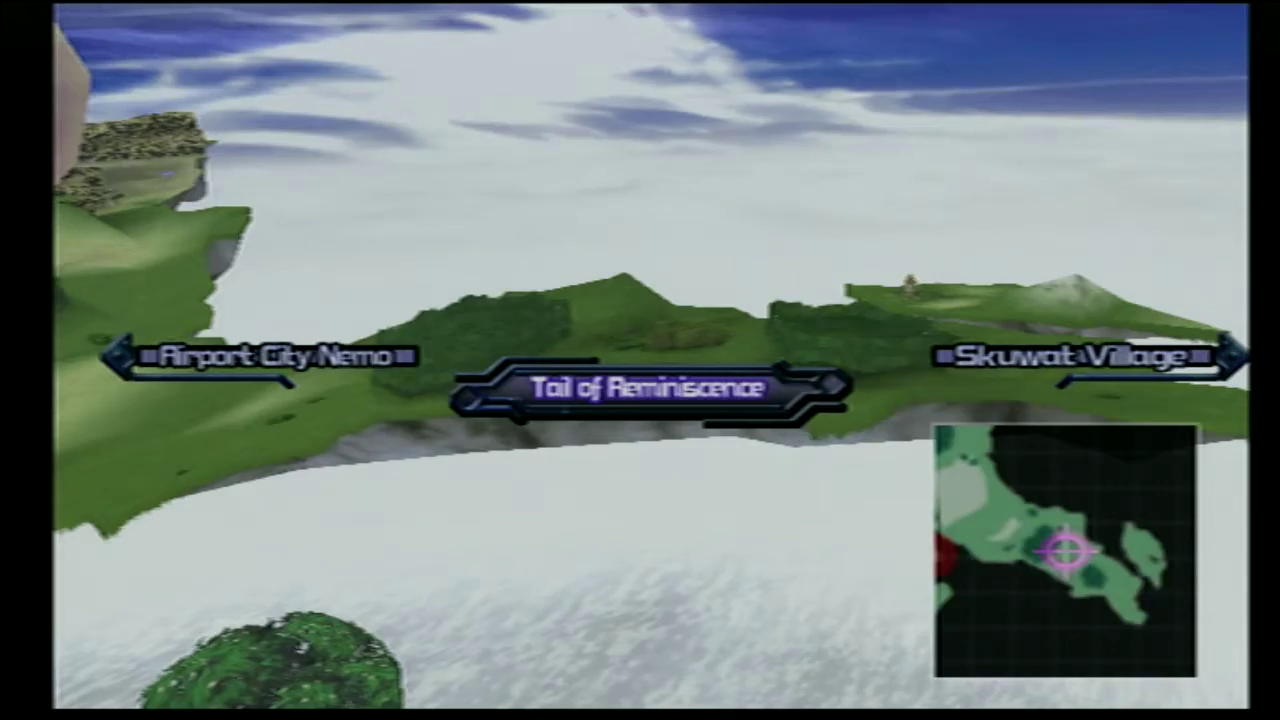
{"action": "key", "text": "Left"}
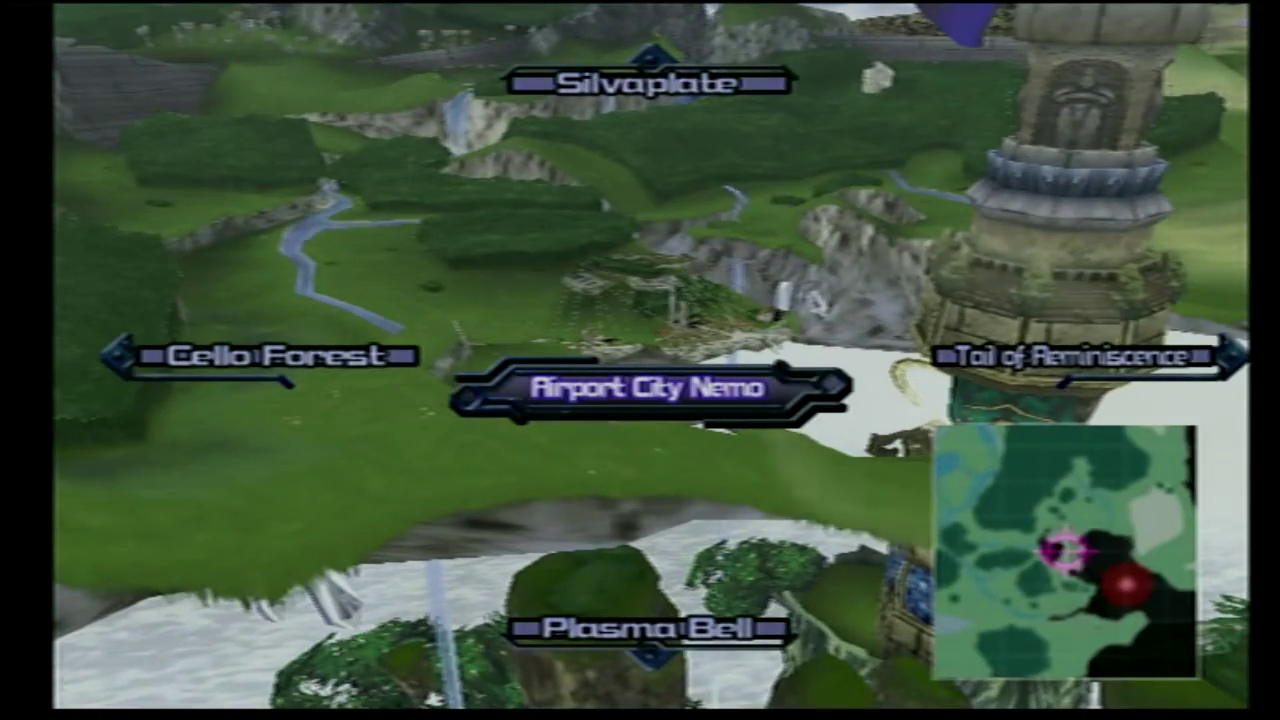
{"action": "key", "text": "Up"}
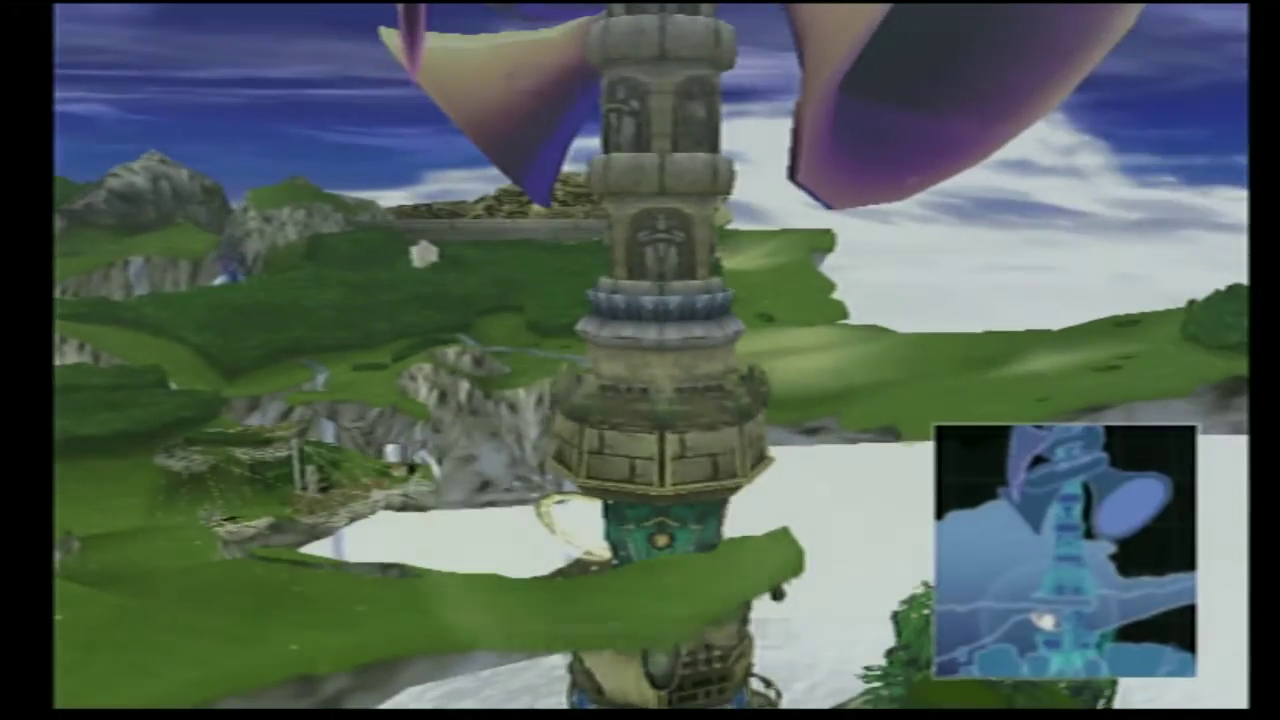
{"action": "key", "text": "Up"}
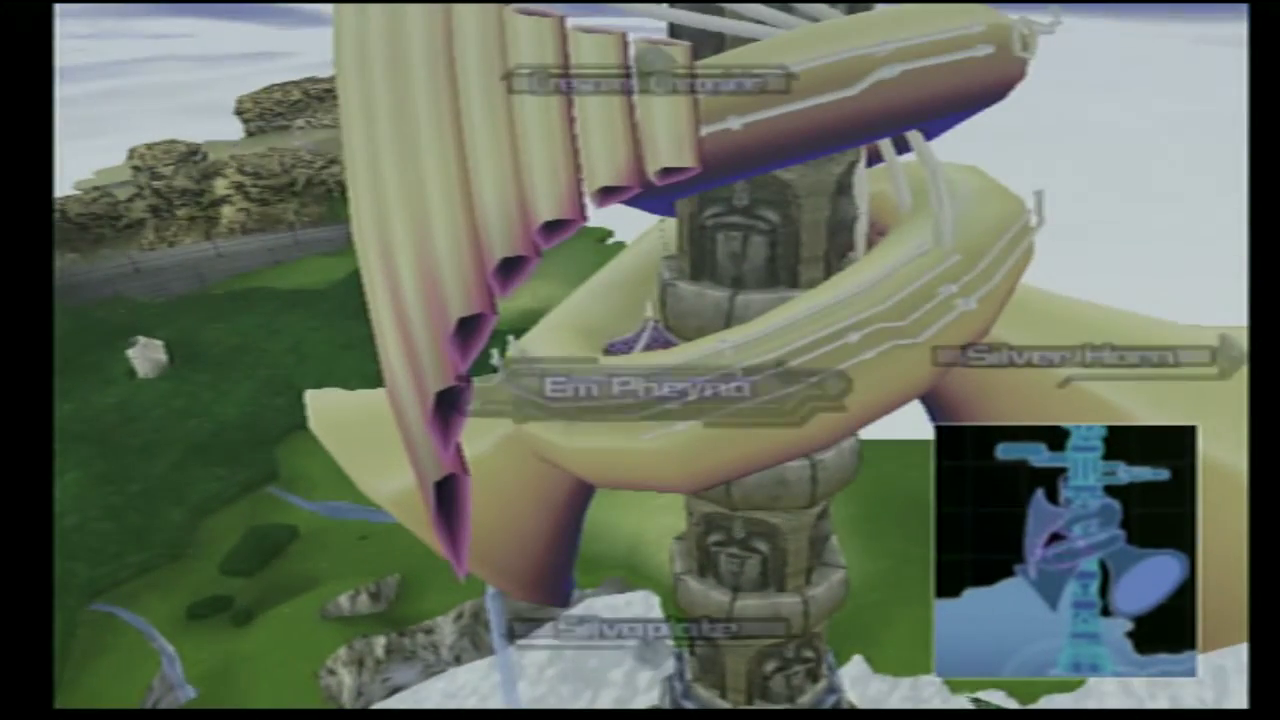
{"action": "key", "text": "Up"}
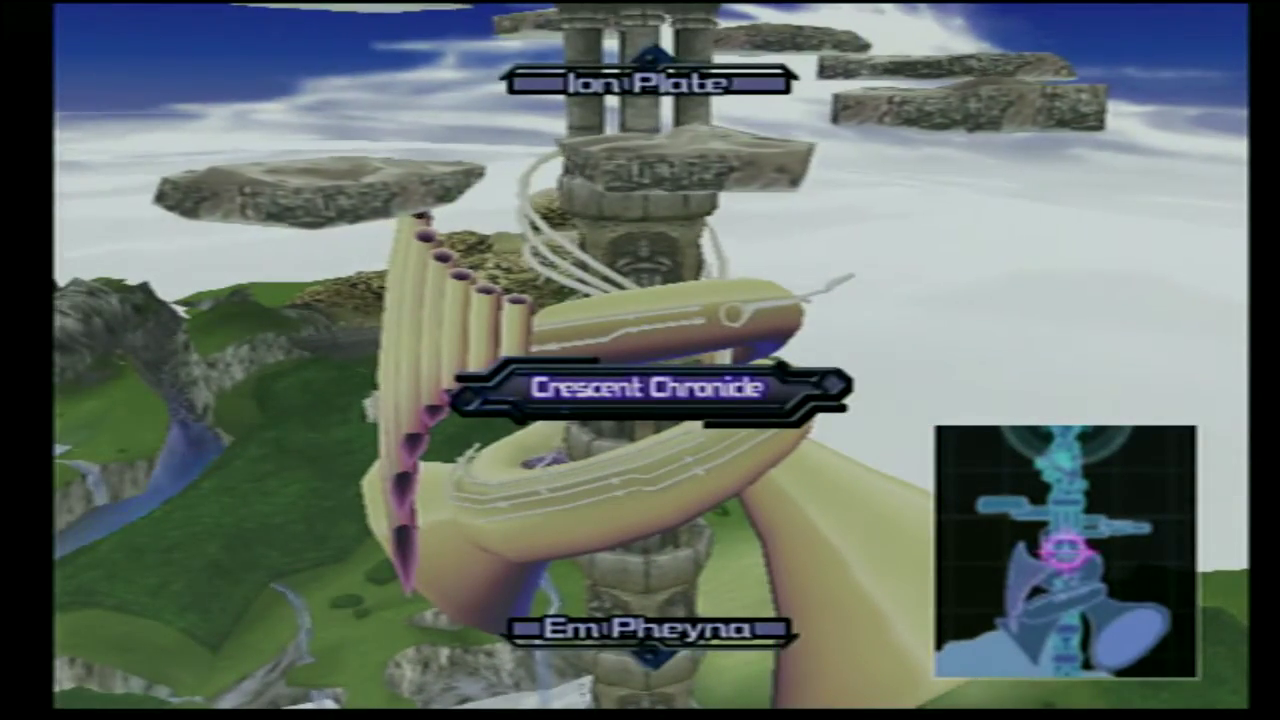
{"action": "key", "text": "Up"}
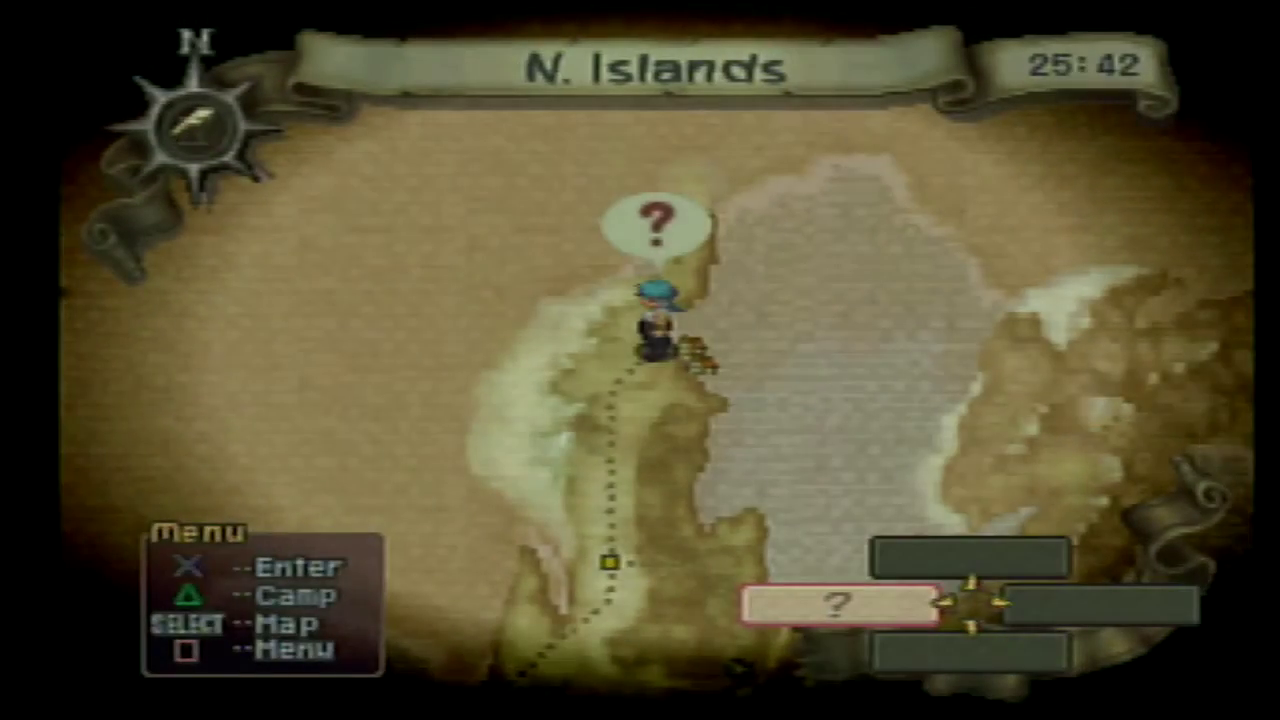
Step: Travel south to Jungle, west to Pabpab, back to Jungle, then northeast to the unexplored node
{"action": "key", "text": "Down"}
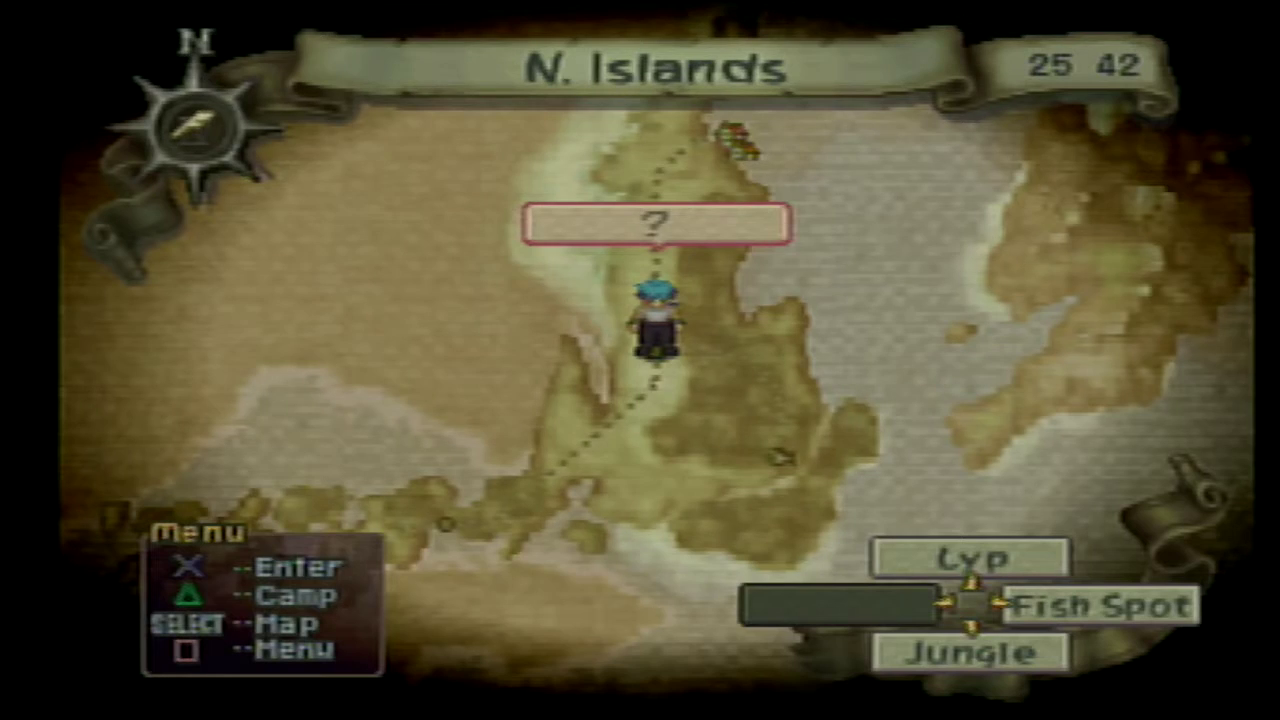
{"action": "key", "text": "Down"}
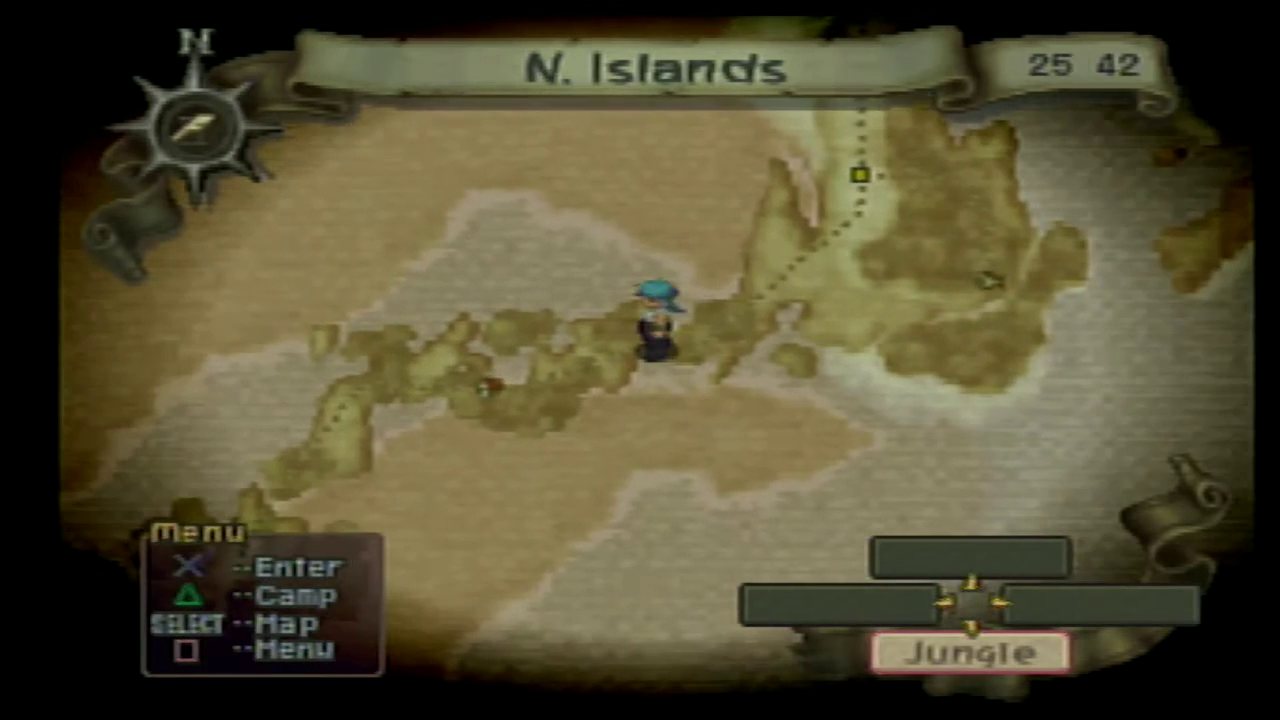
{"action": "key", "text": "Left"}
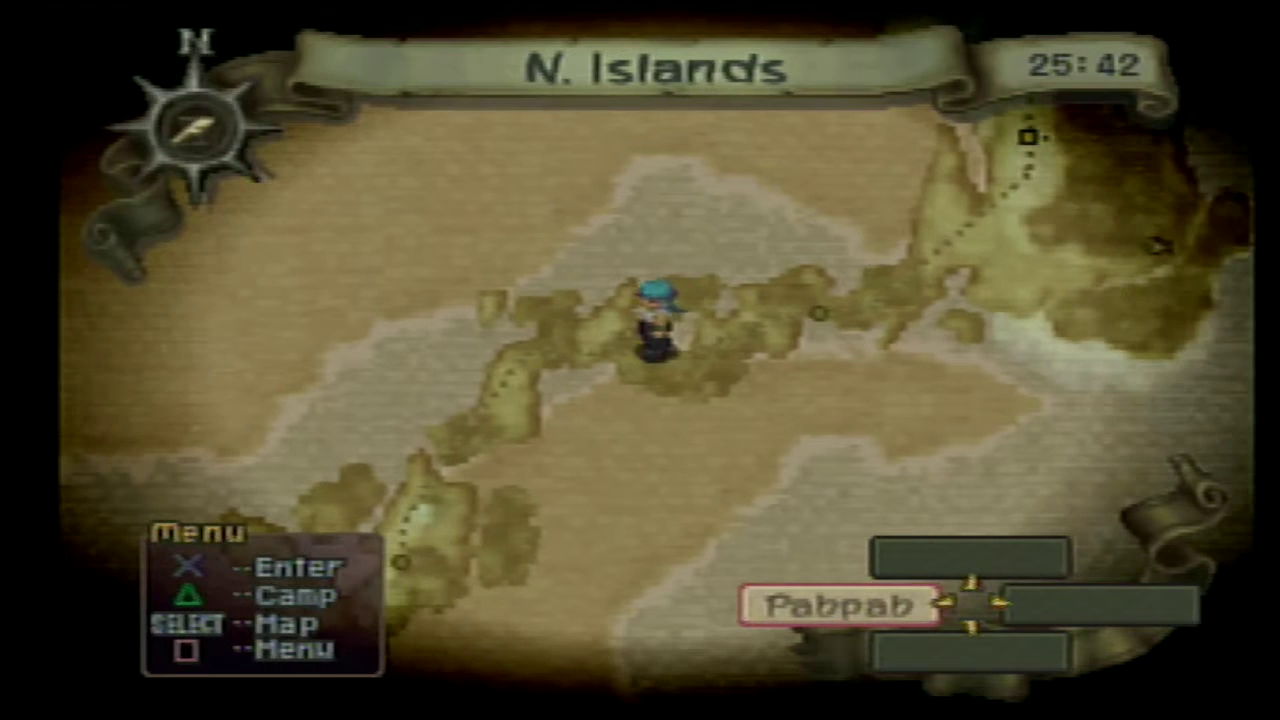
{"action": "key", "text": "Right"}
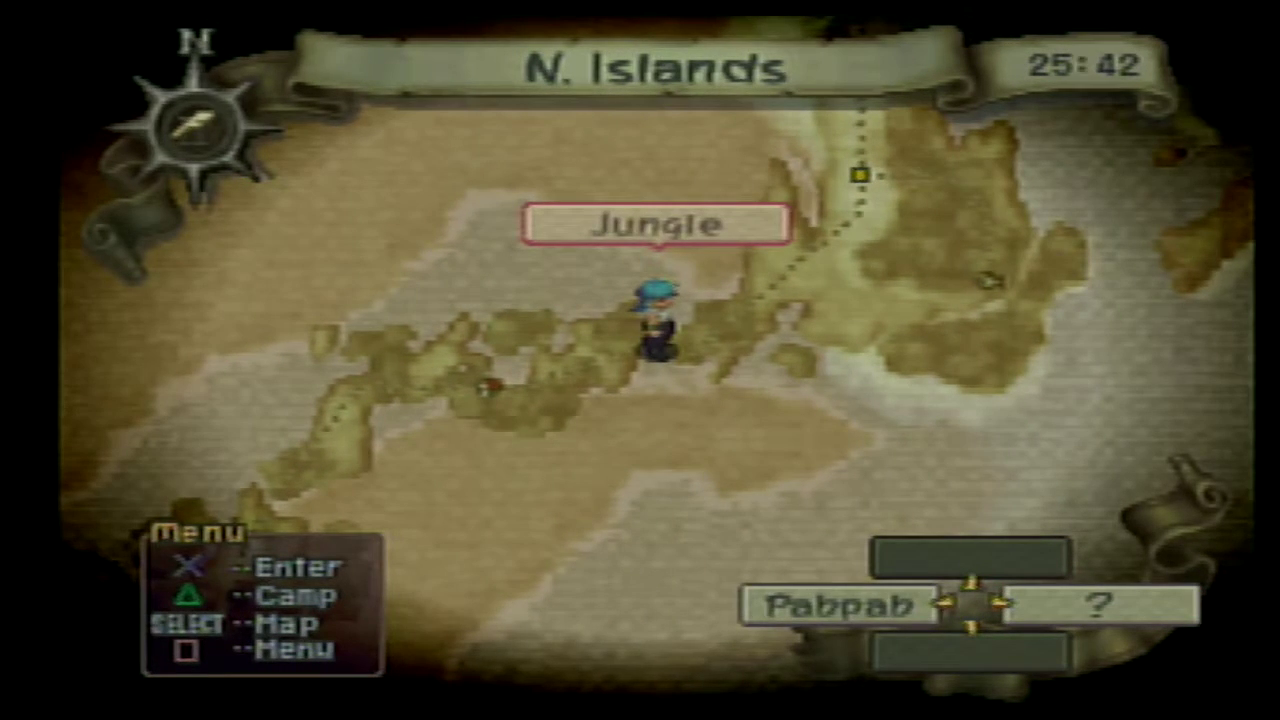
{"action": "key", "text": "Right"}
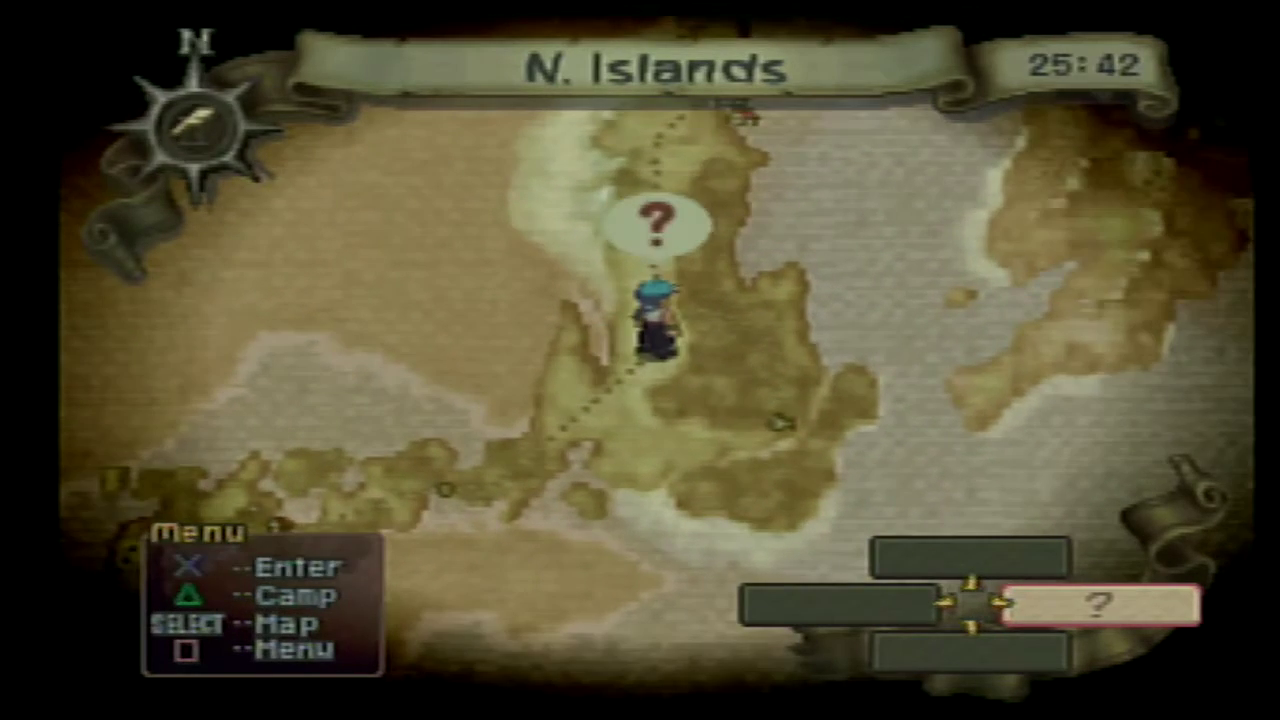
Step: Travel north to Lyp, east toward Fish Spot, then back south toward Jungle
{"action": "key", "text": "Up"}
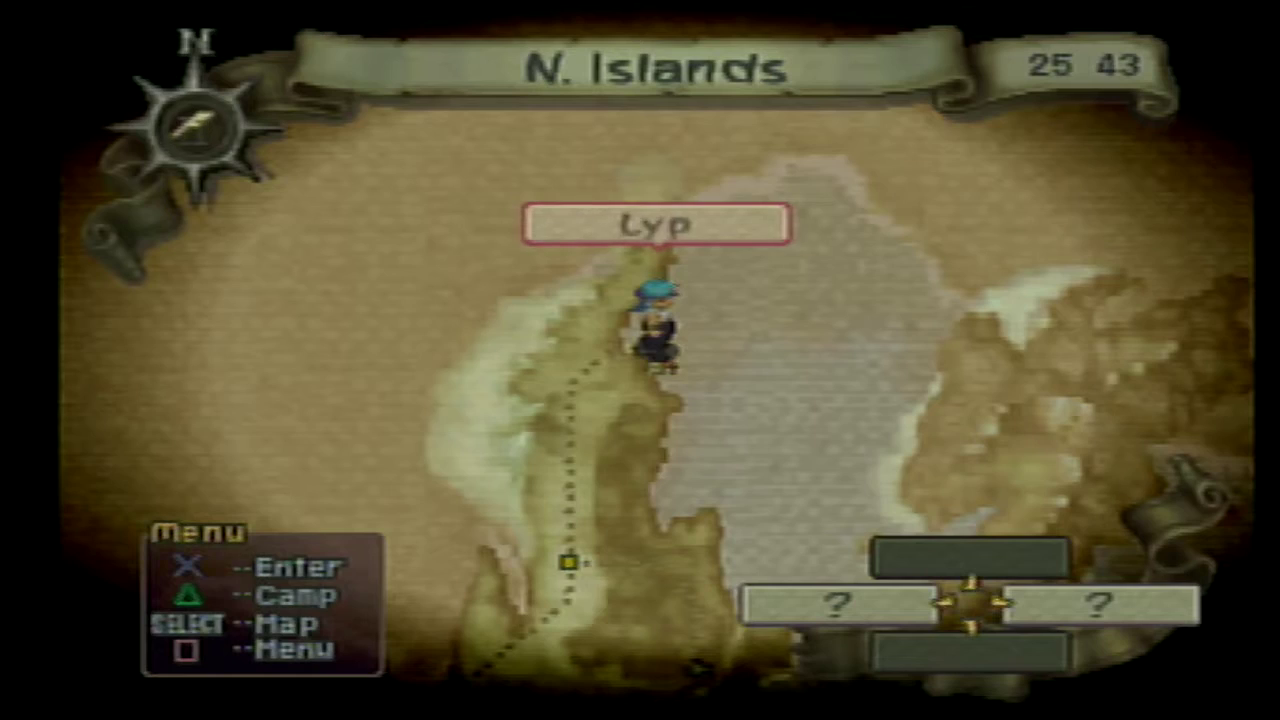
{"action": "key", "text": "Left"}
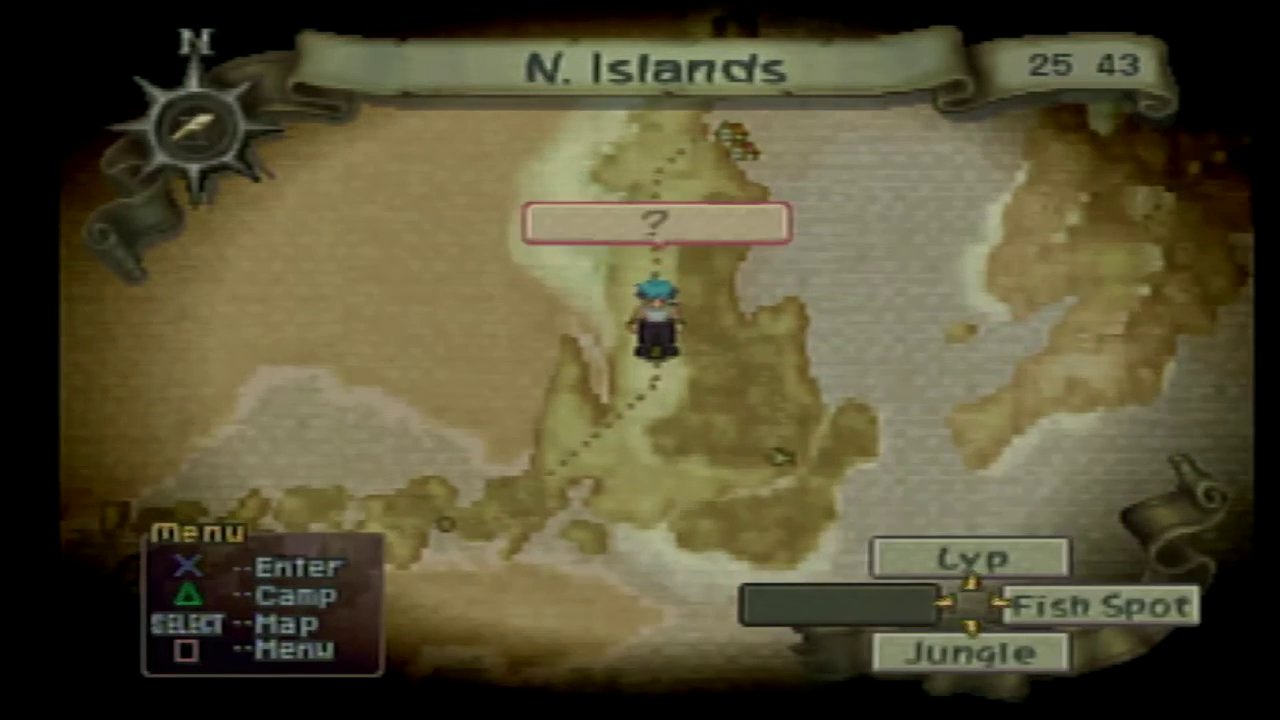
{"action": "key", "text": "Right"}
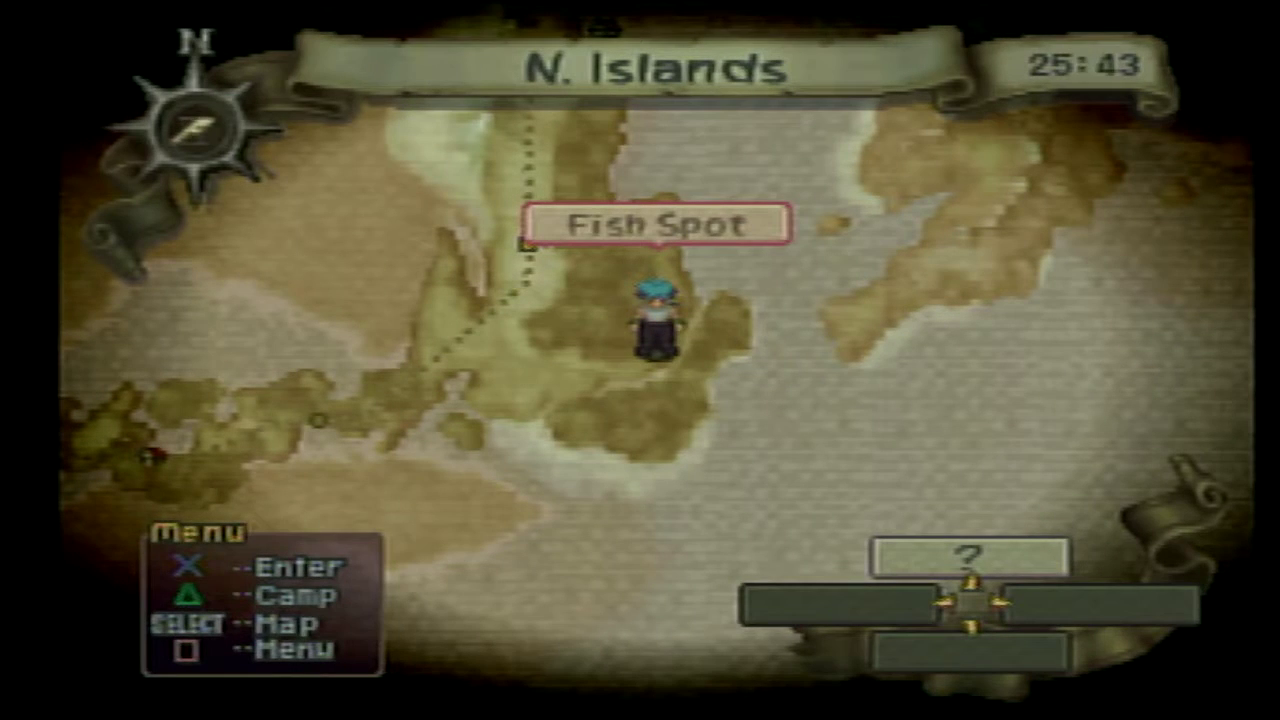
{"action": "key", "text": "Up"}
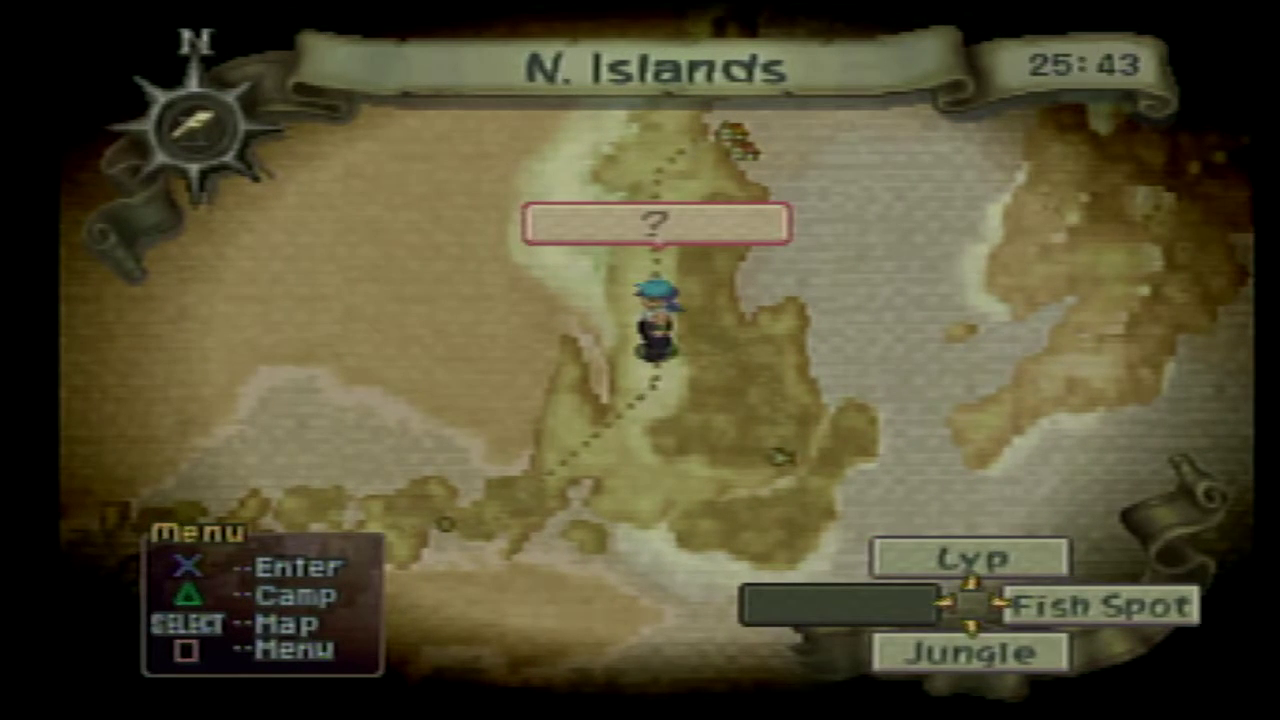
{"action": "key", "text": "Down"}
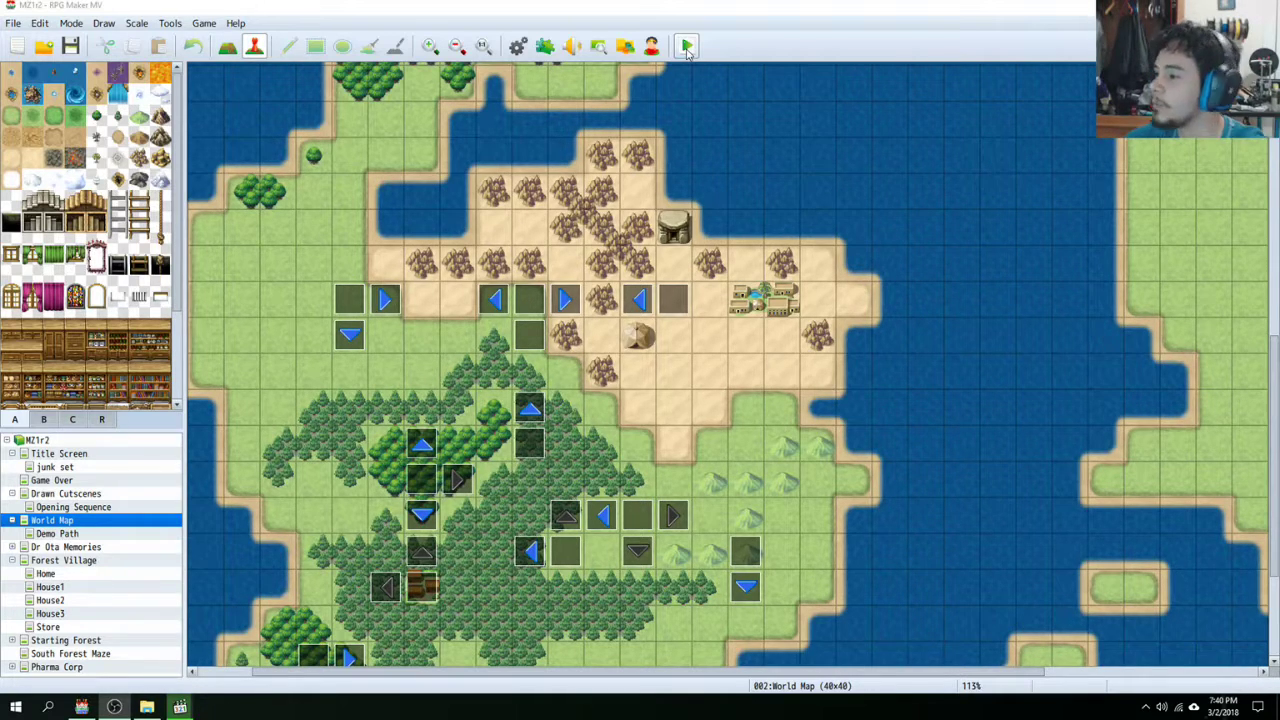
Step: Launch a playtest and load the existing save via Continue
{"action": "left_click", "coordinate": [685, 47]}
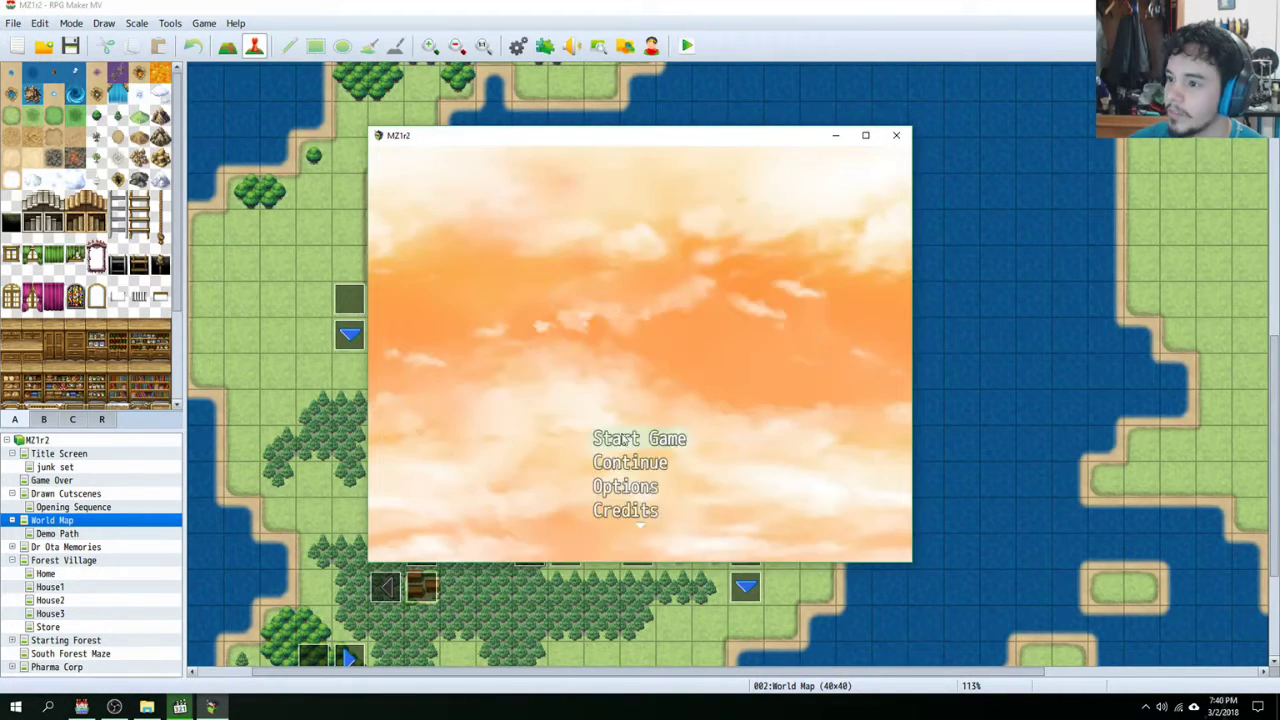
{"action": "left_click", "coordinate": [612, 466]}
{"action": "left_click", "coordinate": [659, 286]}
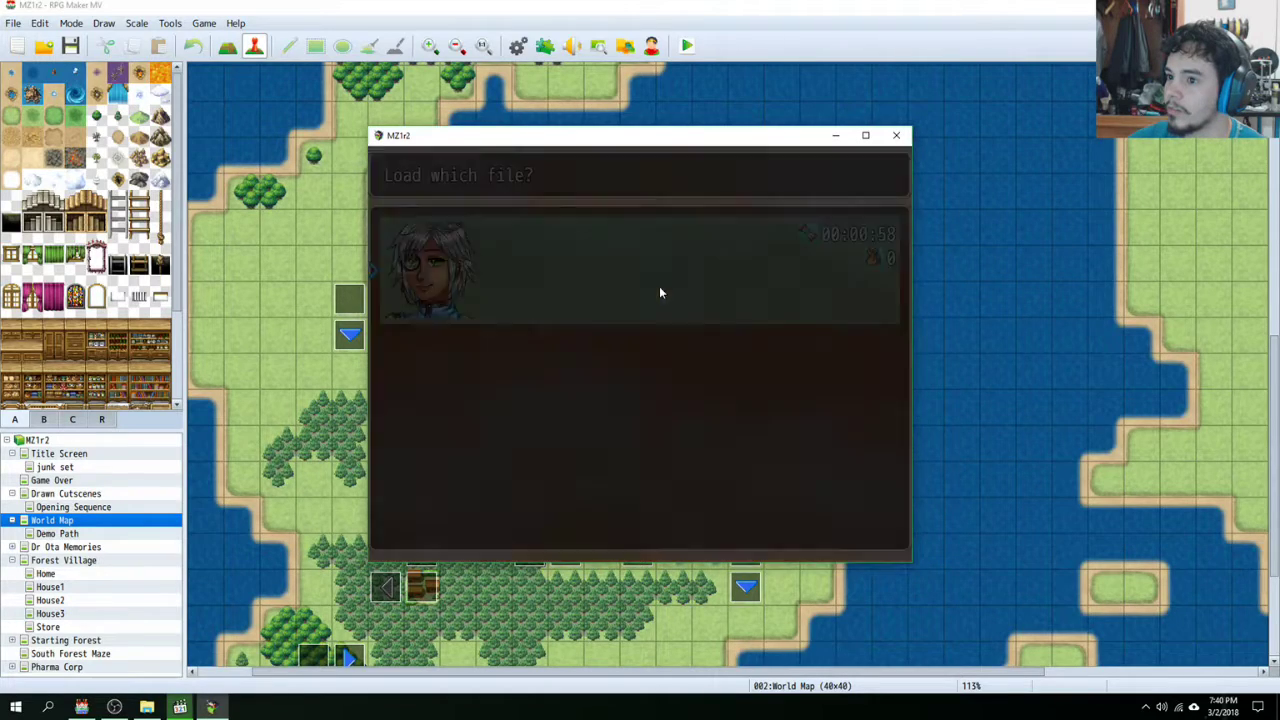
Step: Restart the playtest, move the game window aside to reveal the map, and load the save again
{"action": "left_click", "coordinate": [896, 135]}
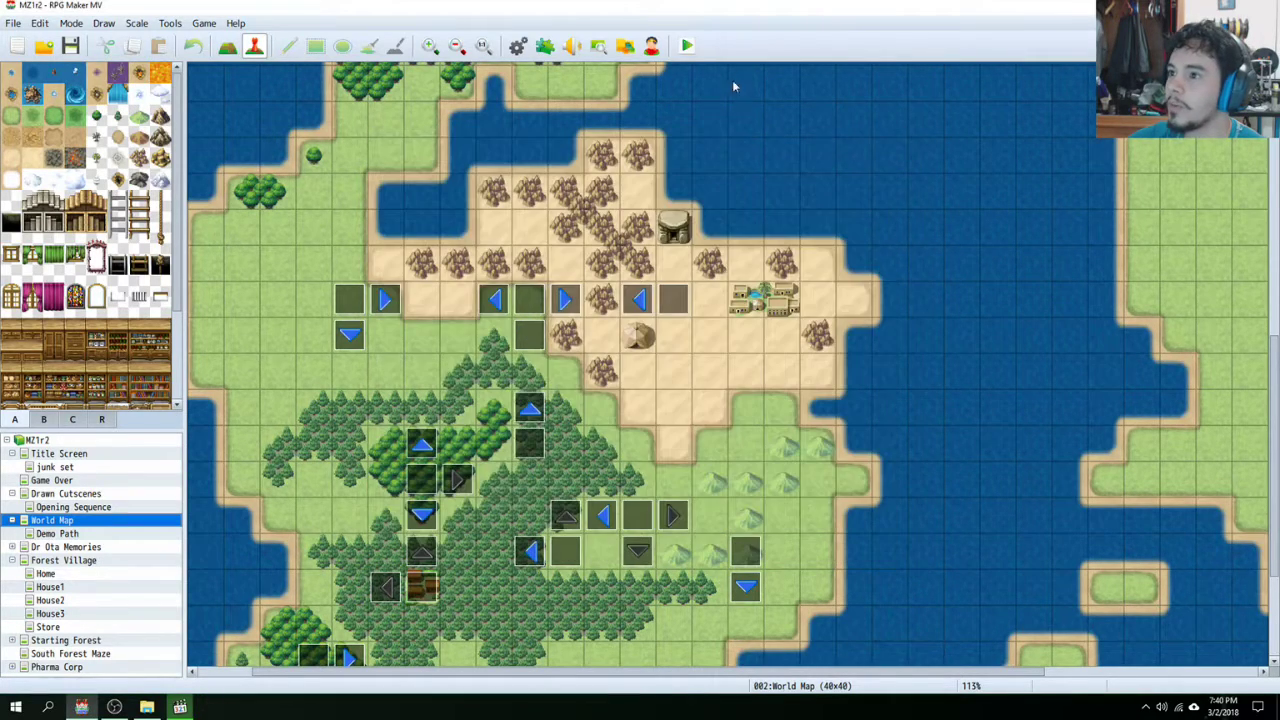
{"action": "left_click", "coordinate": [687, 46]}
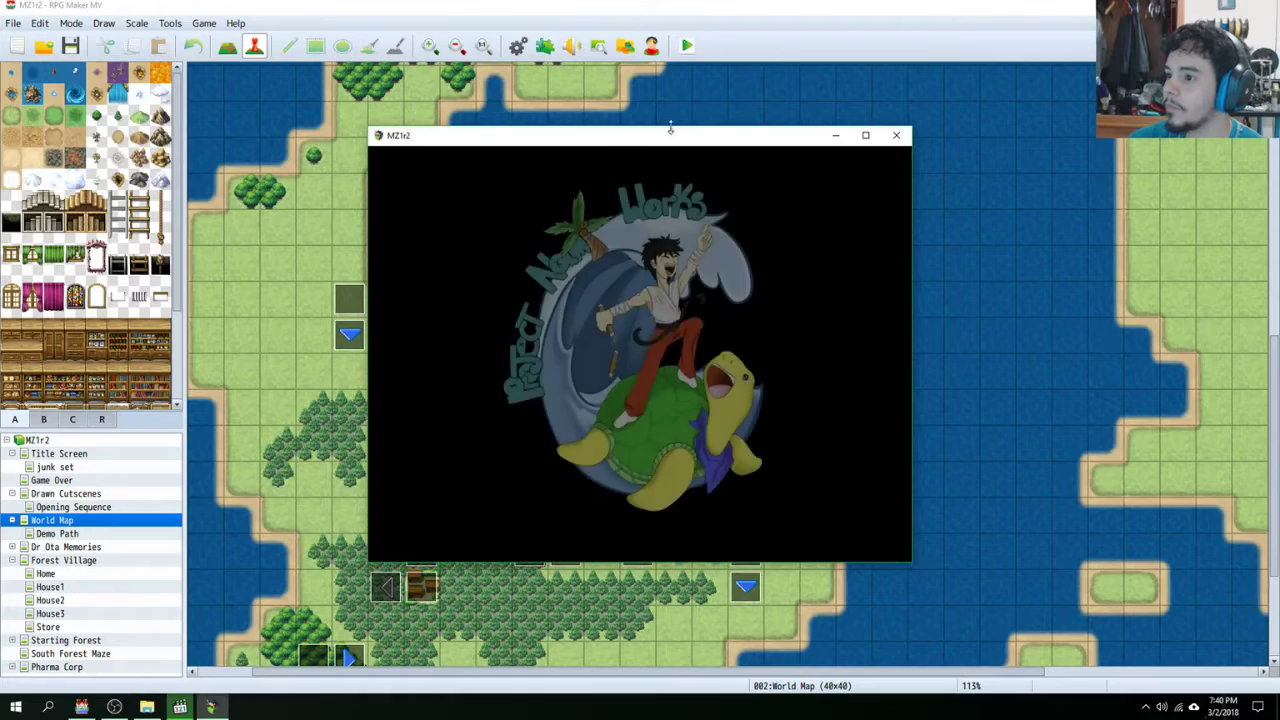
{"action": "left_click_drag", "start_coordinate": [680, 143], "coordinate": [1030, 16]}
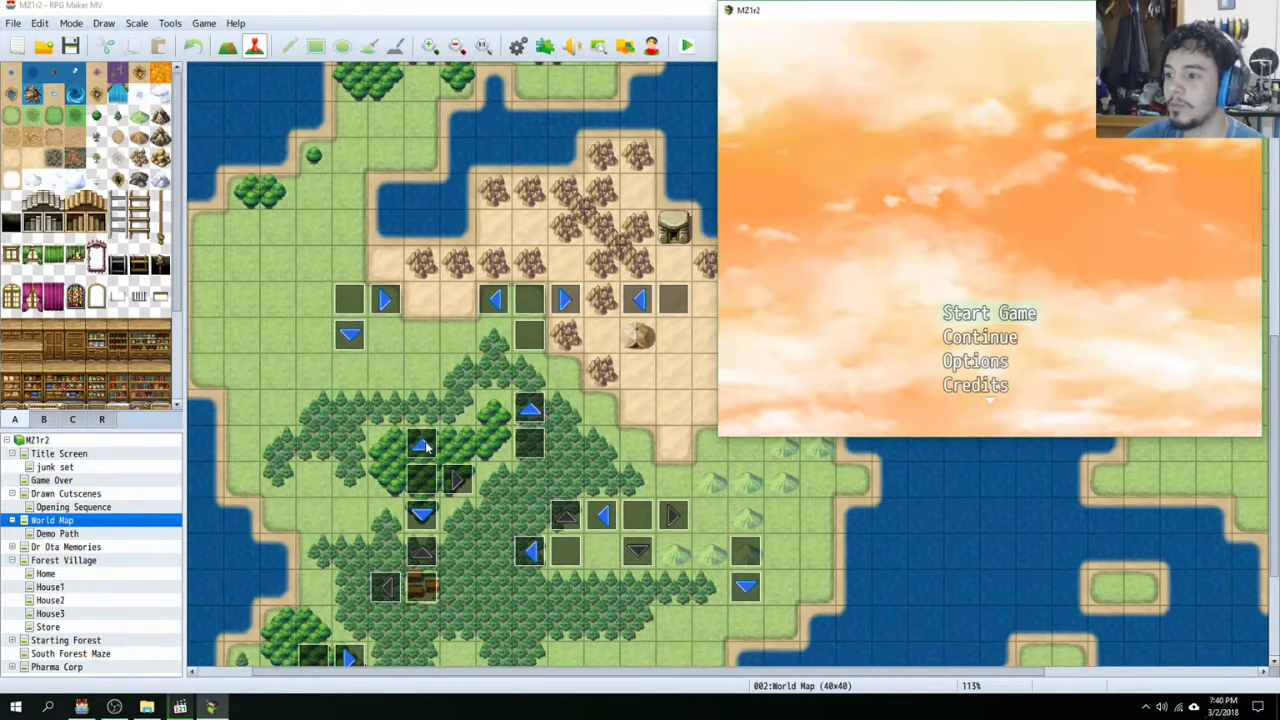
{"action": "left_click", "coordinate": [981, 340]}
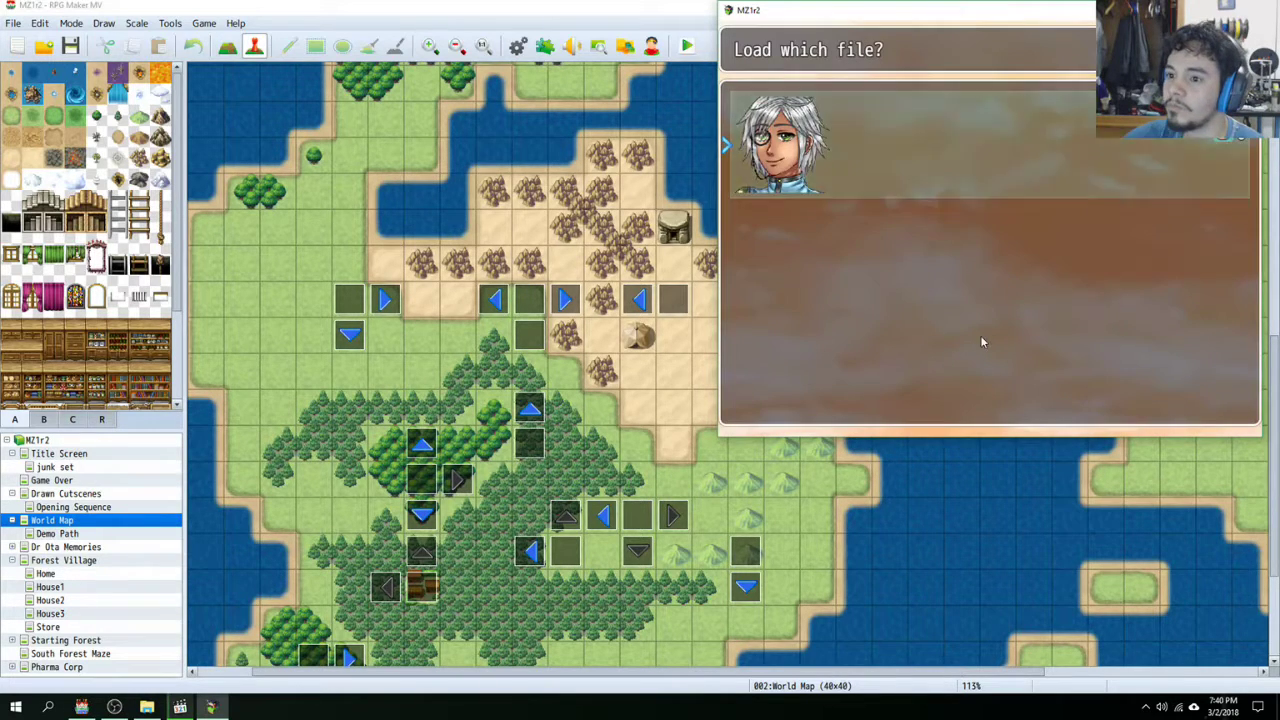
{"action": "left_click", "coordinate": [954, 174]}
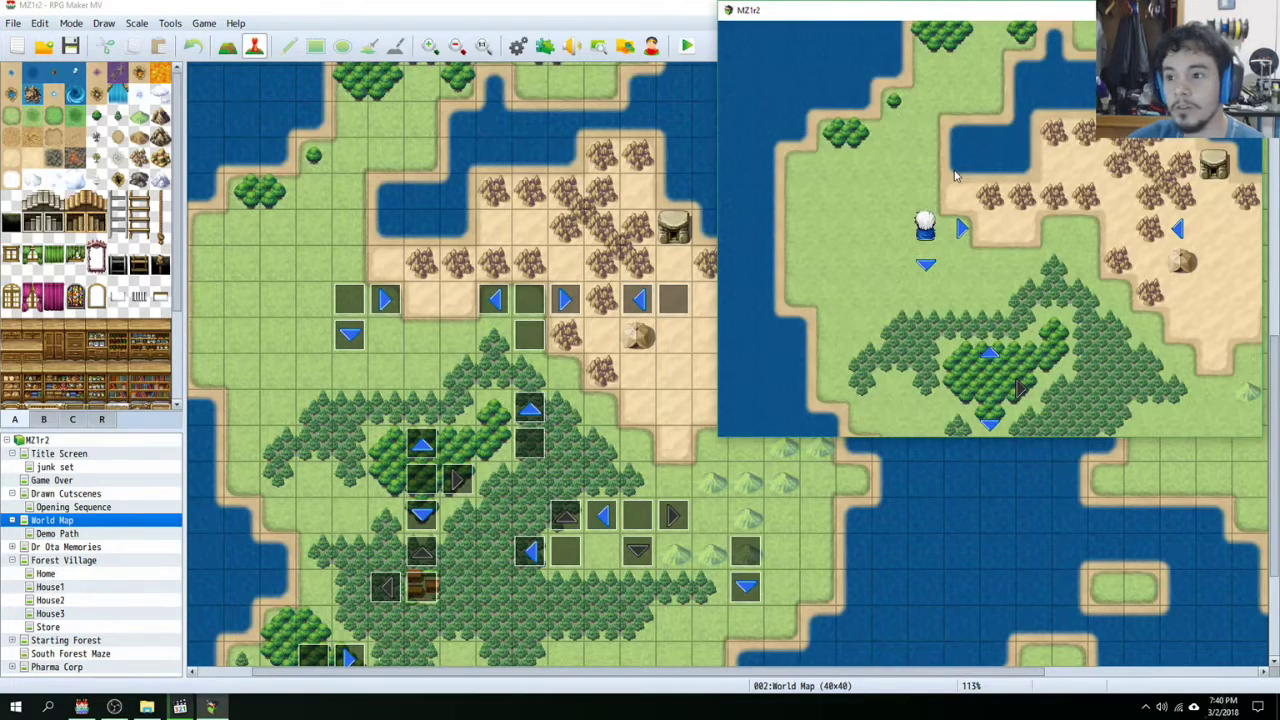
Step: Close that test, relaunch the playtest, and start a new game from the title screen
{"action": "left_click", "coordinate": [1263, 10]}
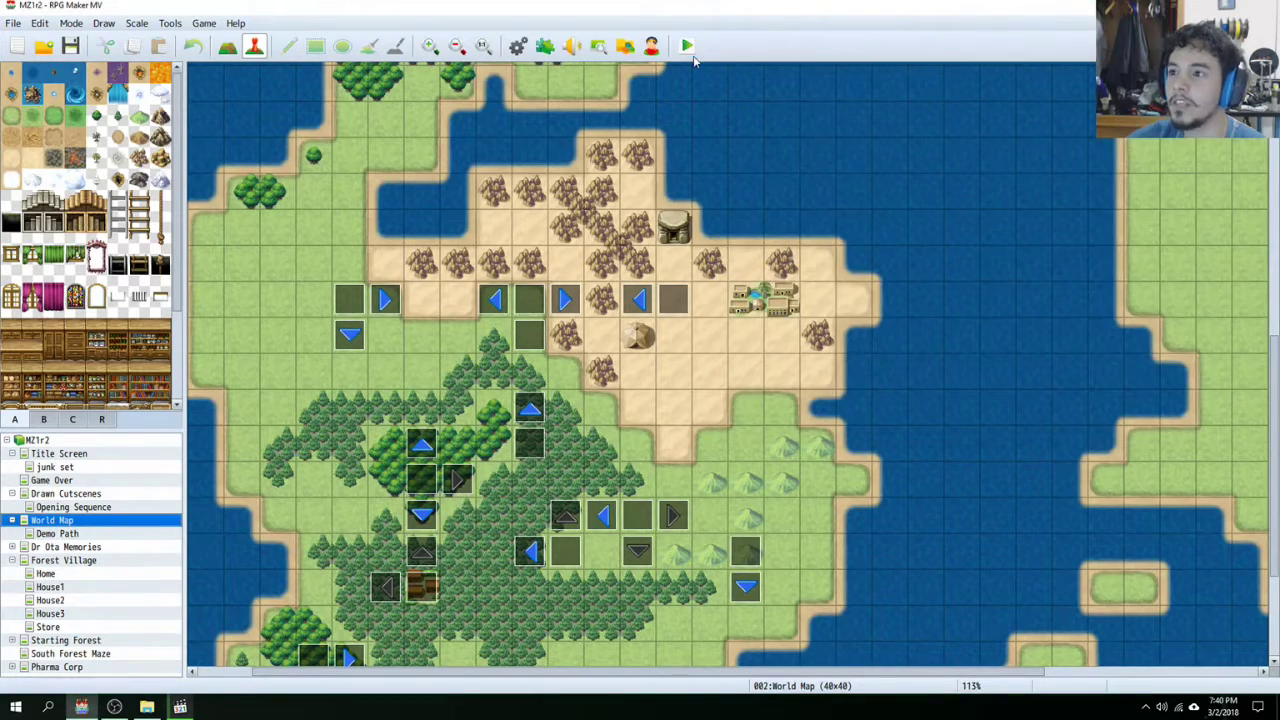
{"action": "left_click", "coordinate": [687, 47]}
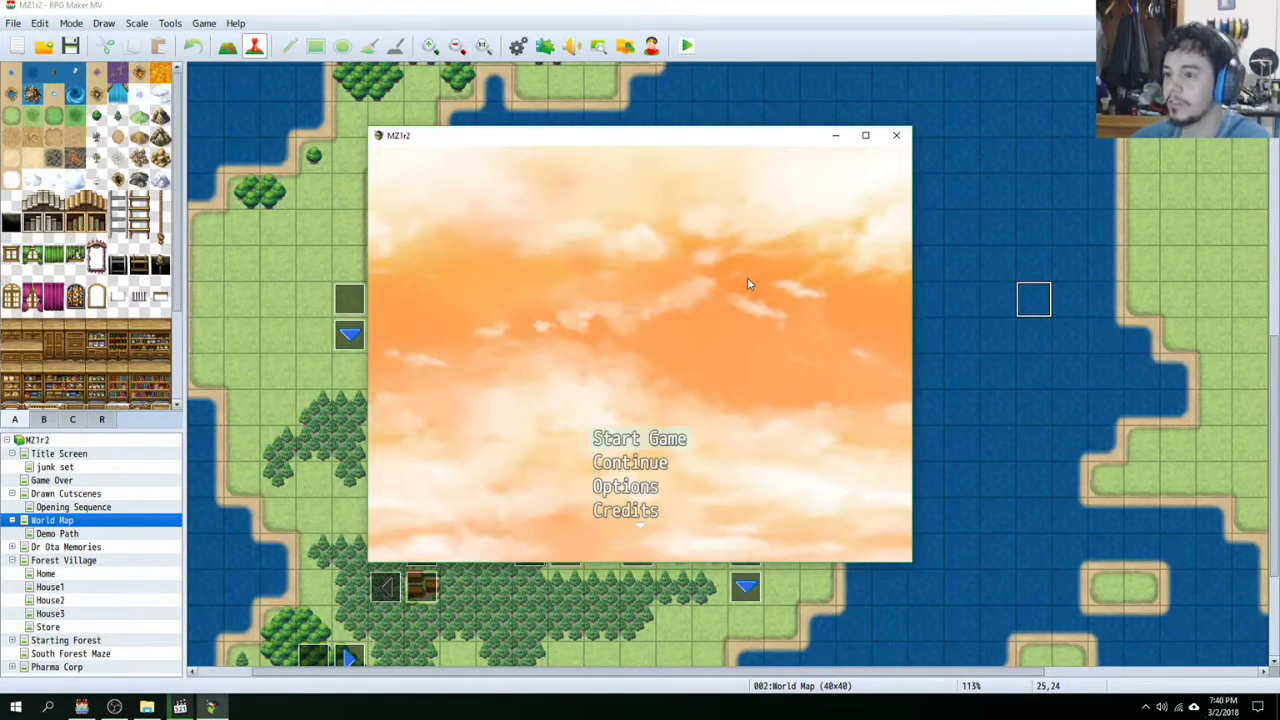
{"action": "key", "text": "Return"}
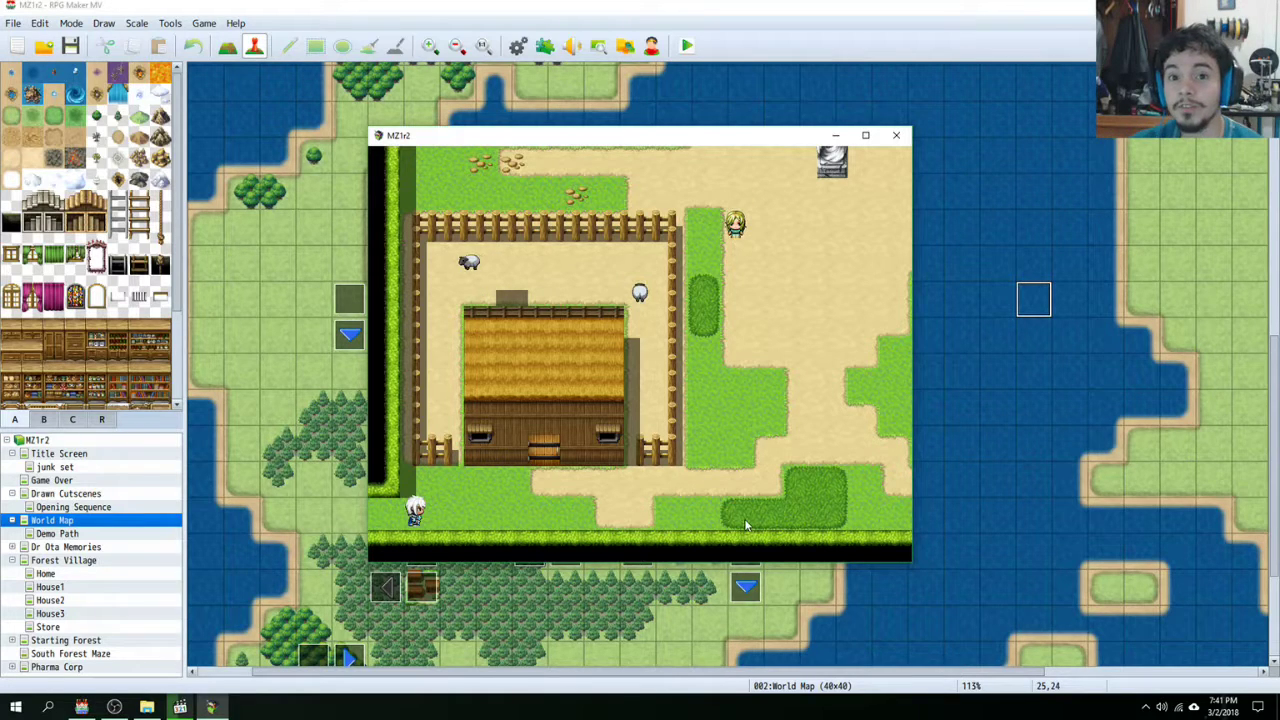
Step: Walk the hero along the village path north past the statue to the pond edge
{"action": "left_click", "coordinate": [703, 516]}
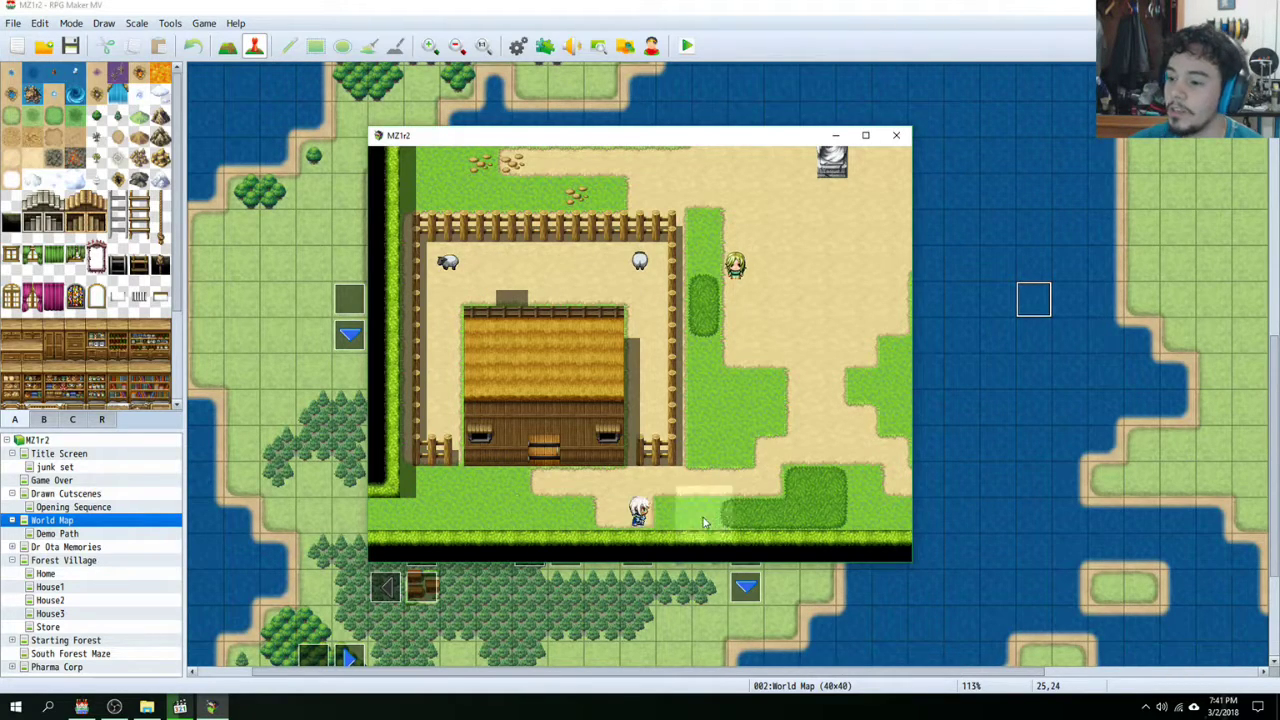
{"action": "left_click", "coordinate": [651, 349]}
{"action": "left_click", "coordinate": [514, 251]}
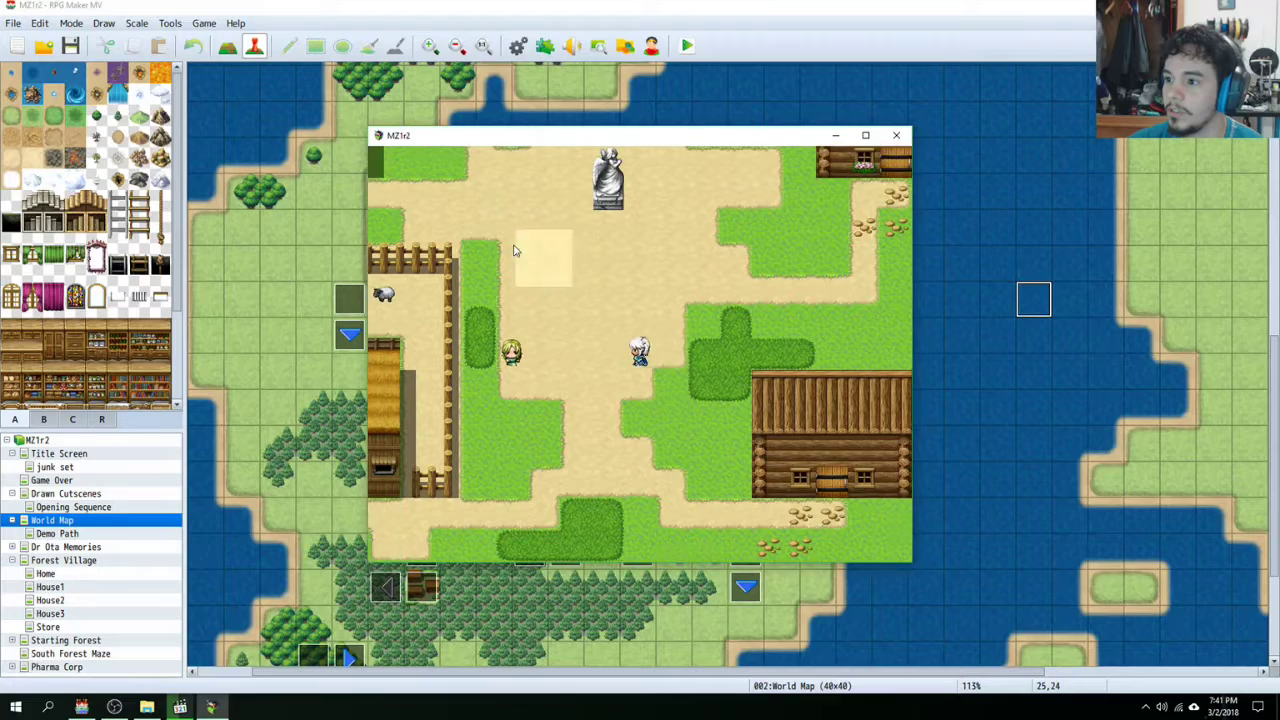
{"action": "left_click", "coordinate": [598, 251]}
{"action": "left_click", "coordinate": [706, 251]}
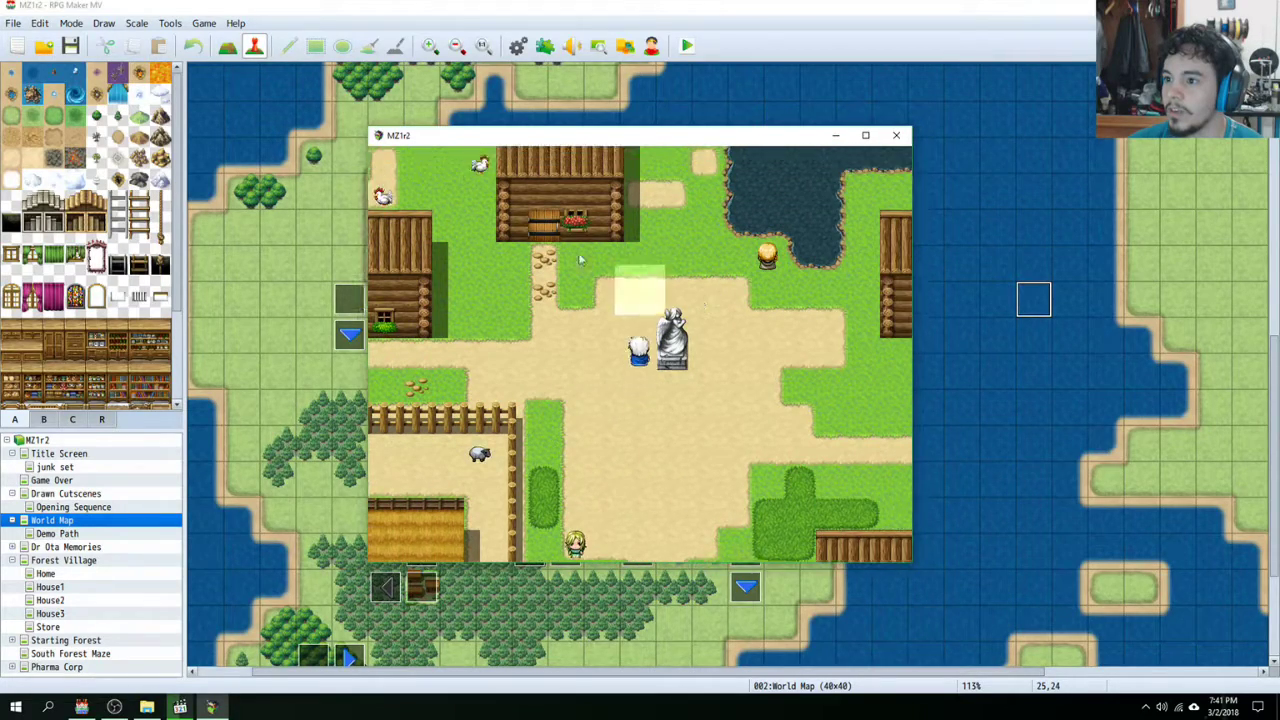
{"action": "left_click", "coordinate": [650, 255]}
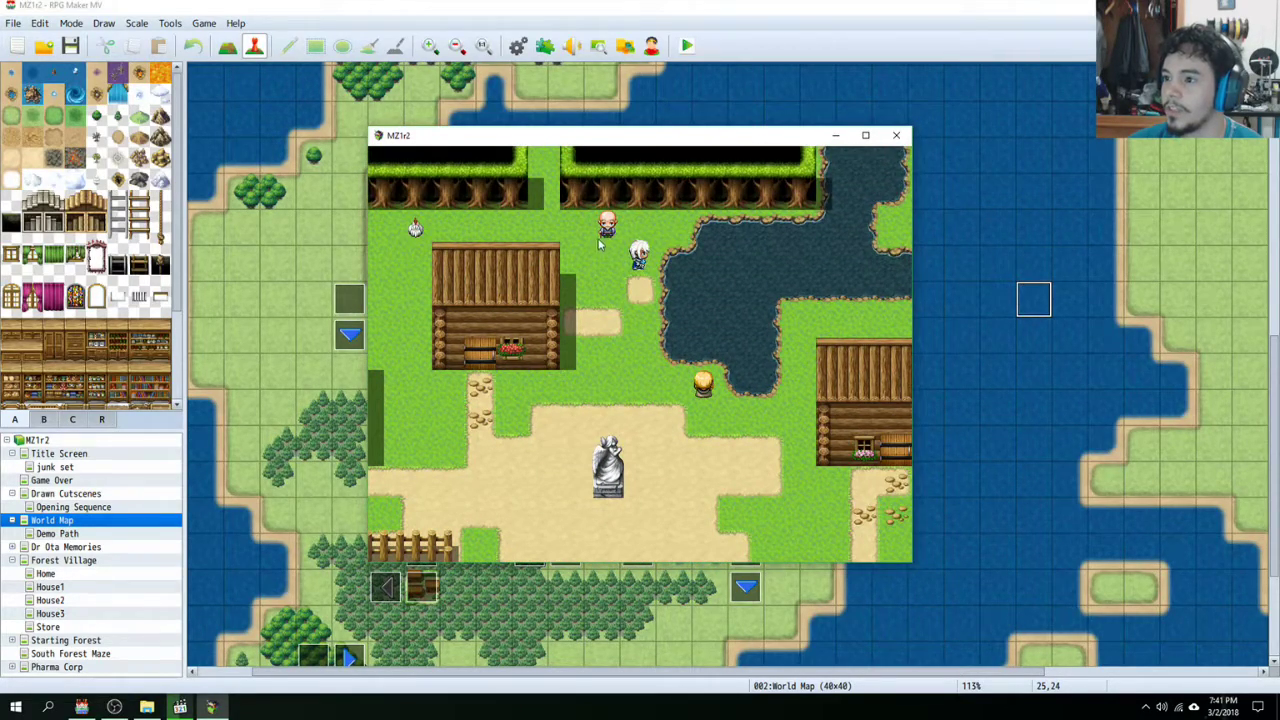
Step: Talk to the villager near the trees, then walk out through the tree-line exit
{"action": "left_click", "coordinate": [604, 233]}
{"action": "left_click", "coordinate": [538, 490]}
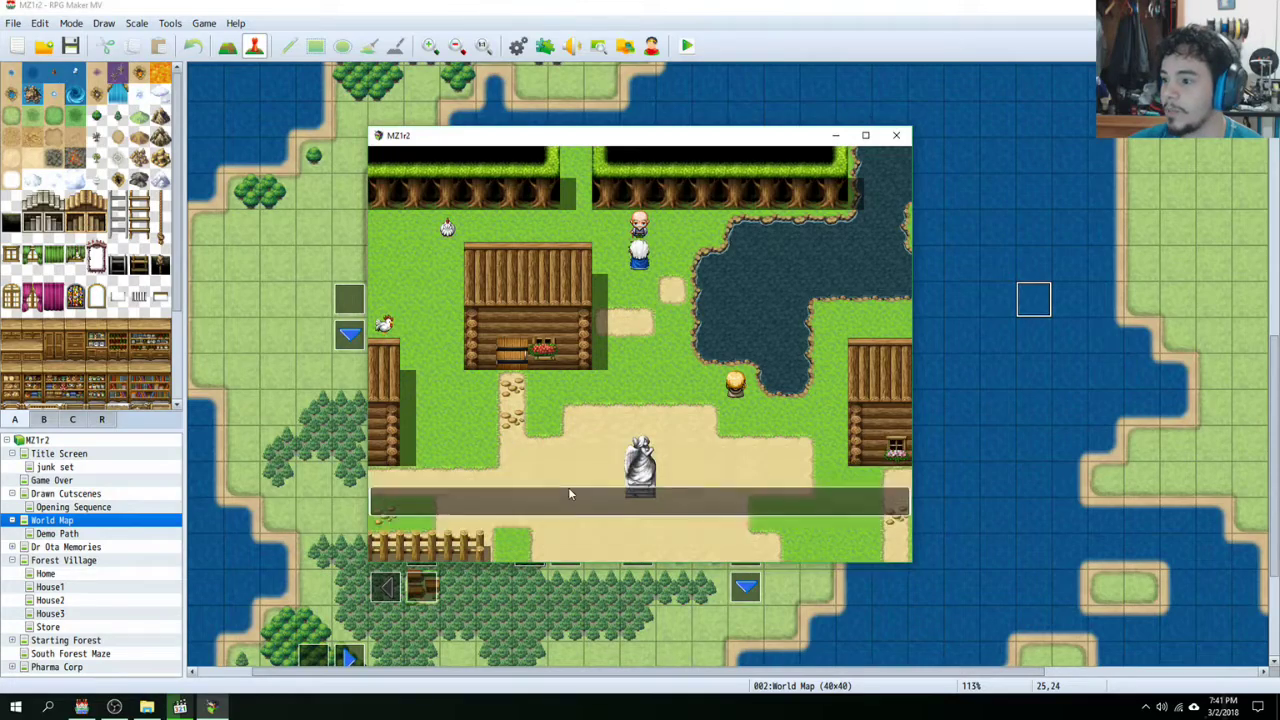
{"action": "left_click", "coordinate": [568, 487]}
{"action": "left_click", "coordinate": [630, 180]}
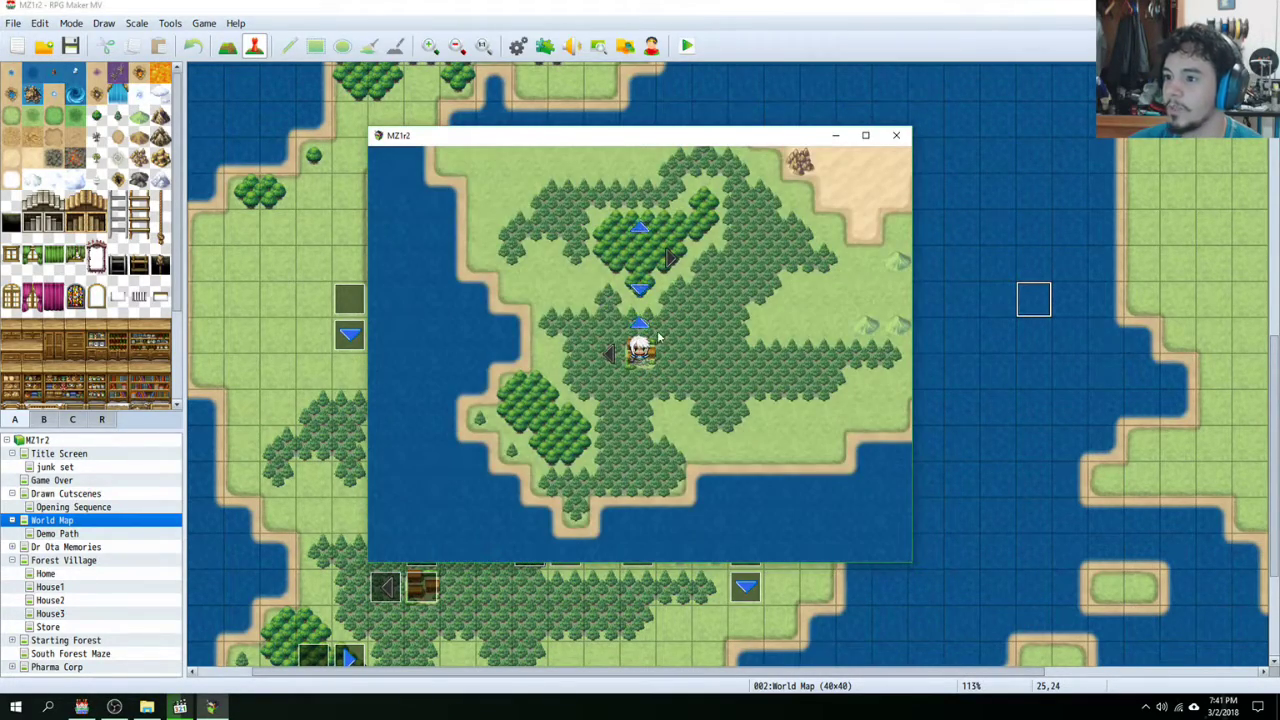
Step: Step the hero north on the world map, then back onto the village tile toward the square
{"action": "left_click", "coordinate": [643, 272]}
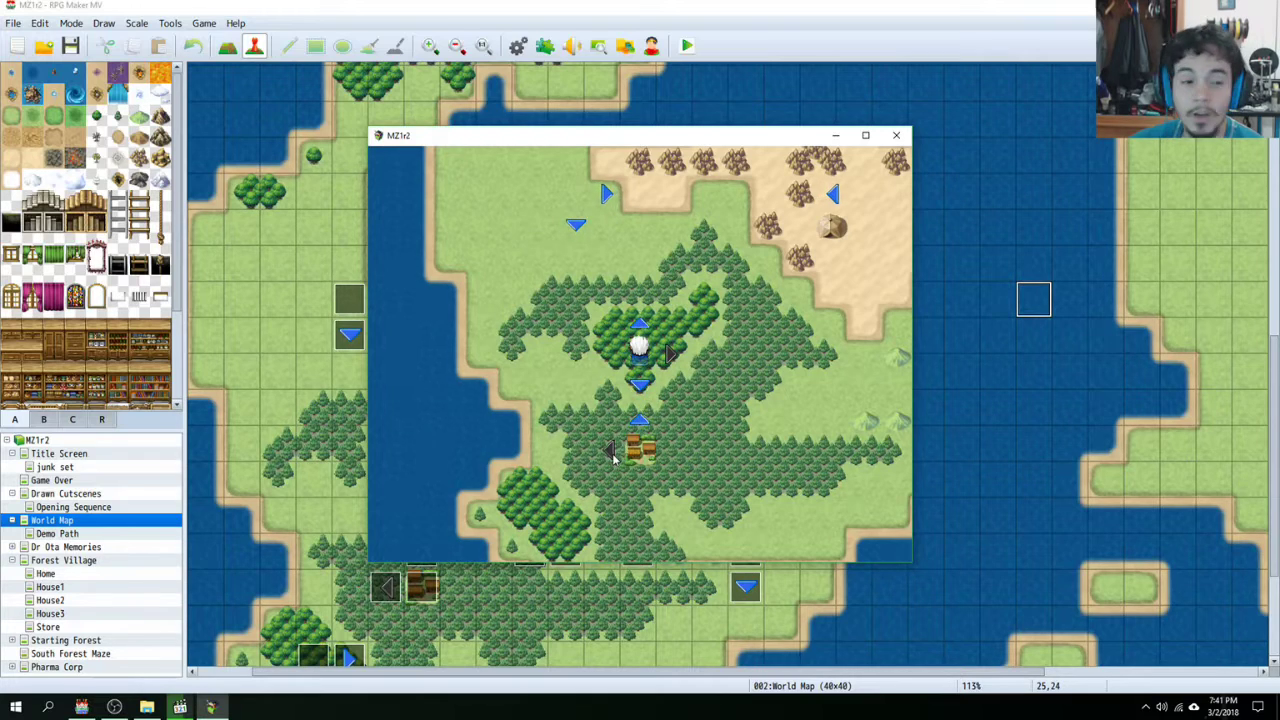
{"action": "left_click", "coordinate": [657, 455]}
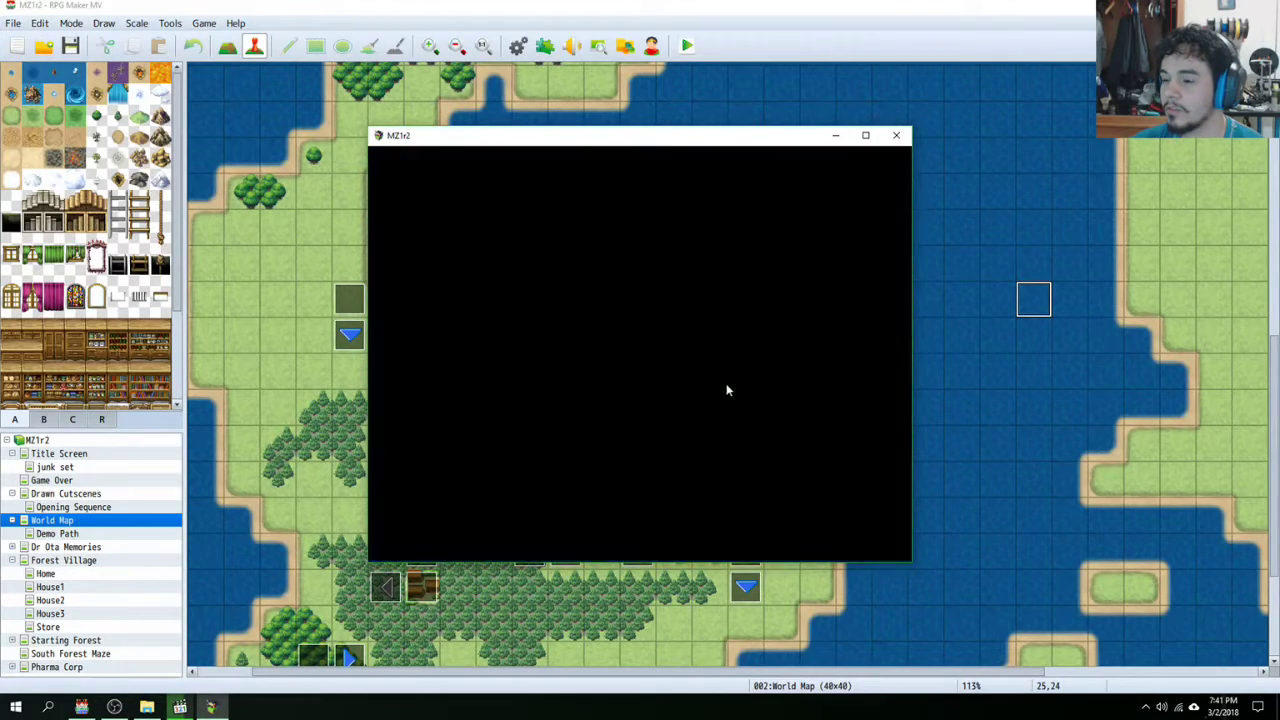
{"action": "left_click", "coordinate": [618, 421]}
Step: Hear the villager's travelling-cat rumour, then walk the hero south-west out of the village
{"action": "left_click_drag", "start_coordinate": [618, 421], "coordinate": [673, 355]}
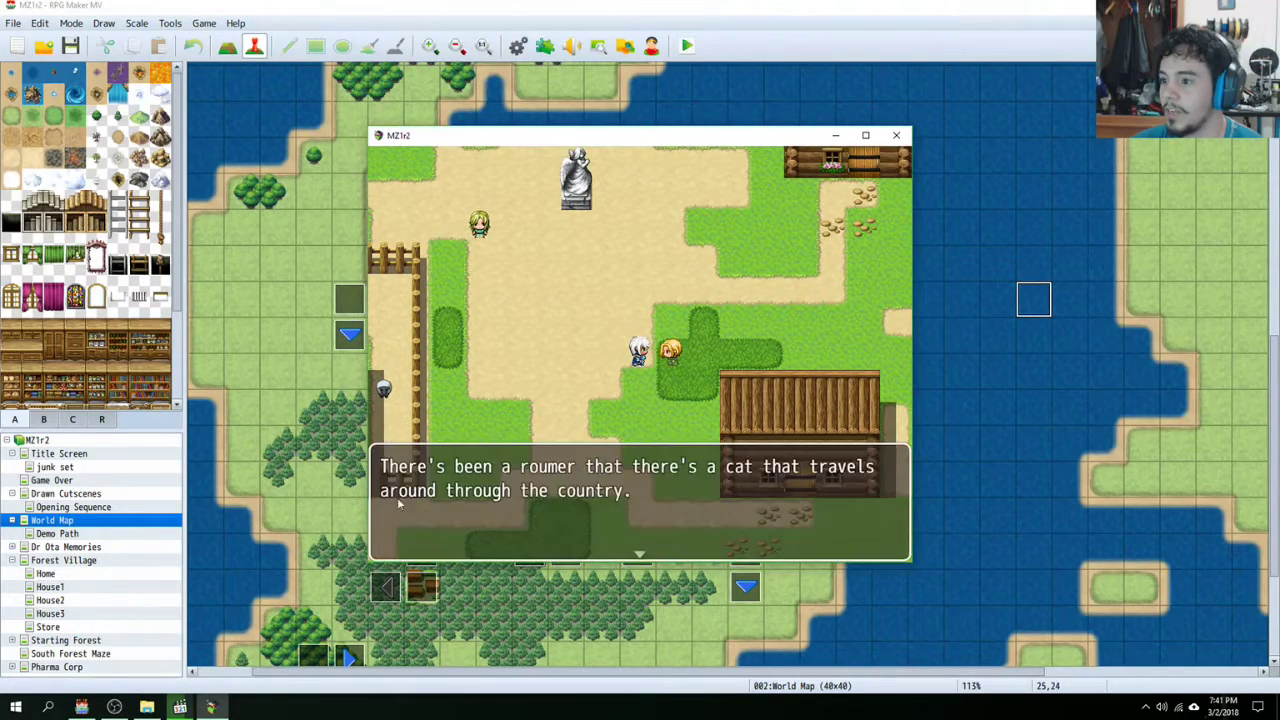
{"action": "left_click", "coordinate": [466, 513]}
{"action": "left_click_drag", "start_coordinate": [466, 513], "coordinate": [390, 510]}
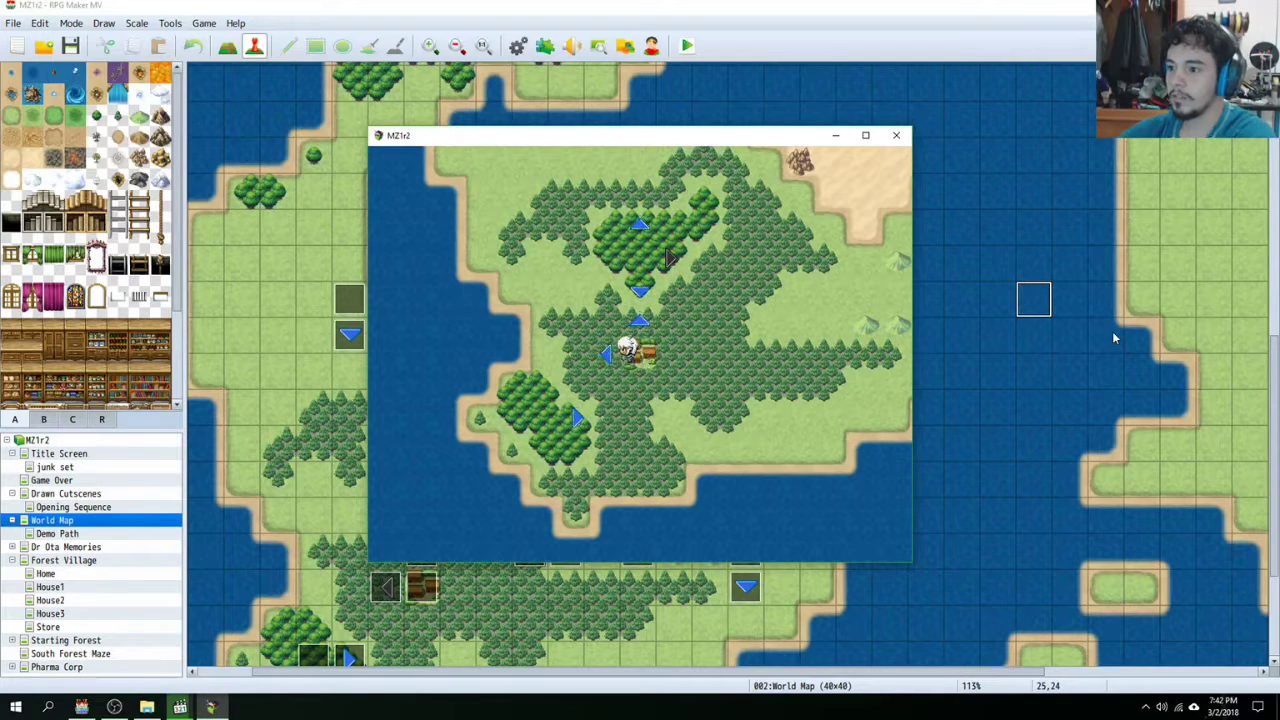
Step: Move the hero between the village and the new spot below it, then onto the western grove
{"action": "key", "text": "Left"}
{"action": "key", "text": "Down"}
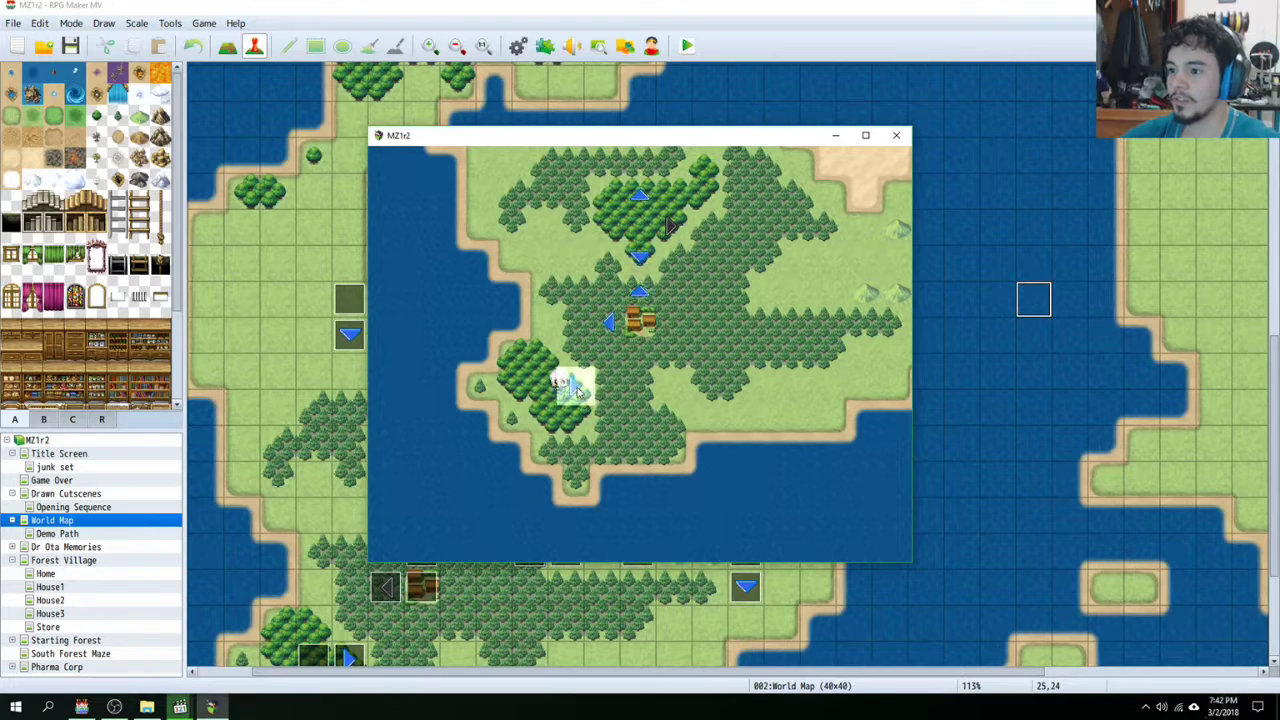
{"action": "key", "text": "Up"}
{"action": "key", "text": "Right"}
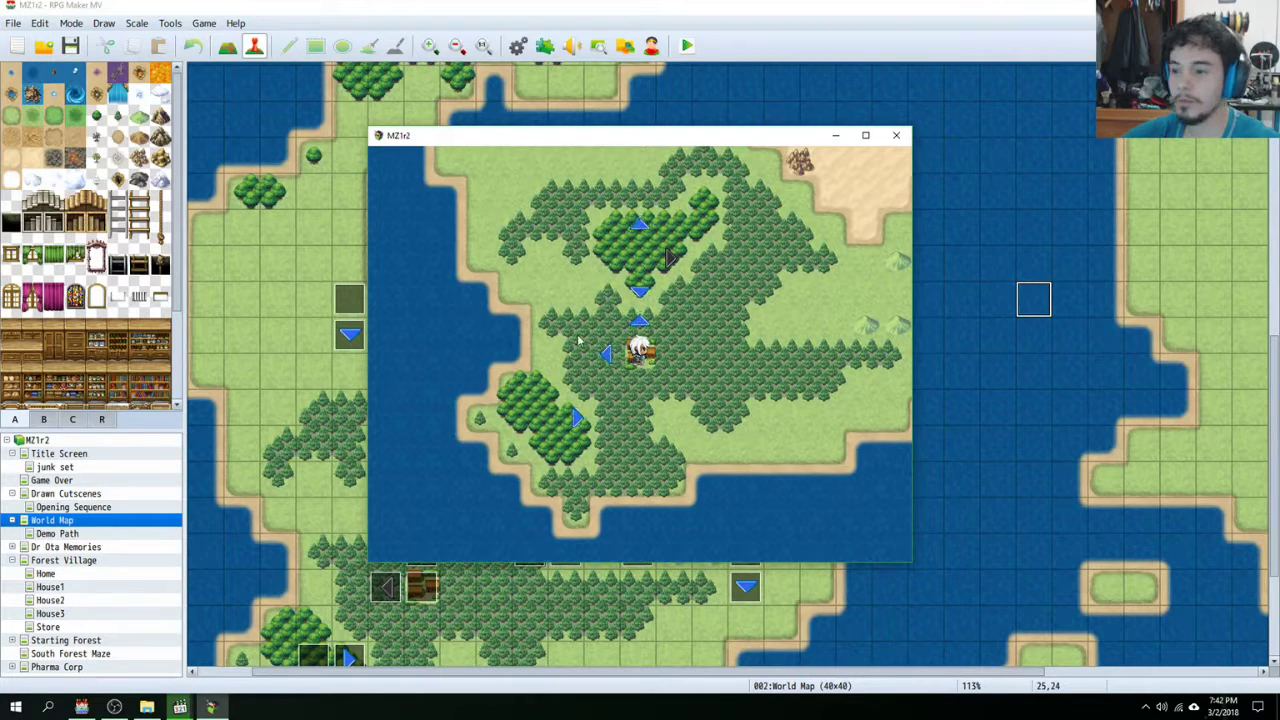
{"action": "key", "text": "Left"}
{"action": "key", "text": "Down"}
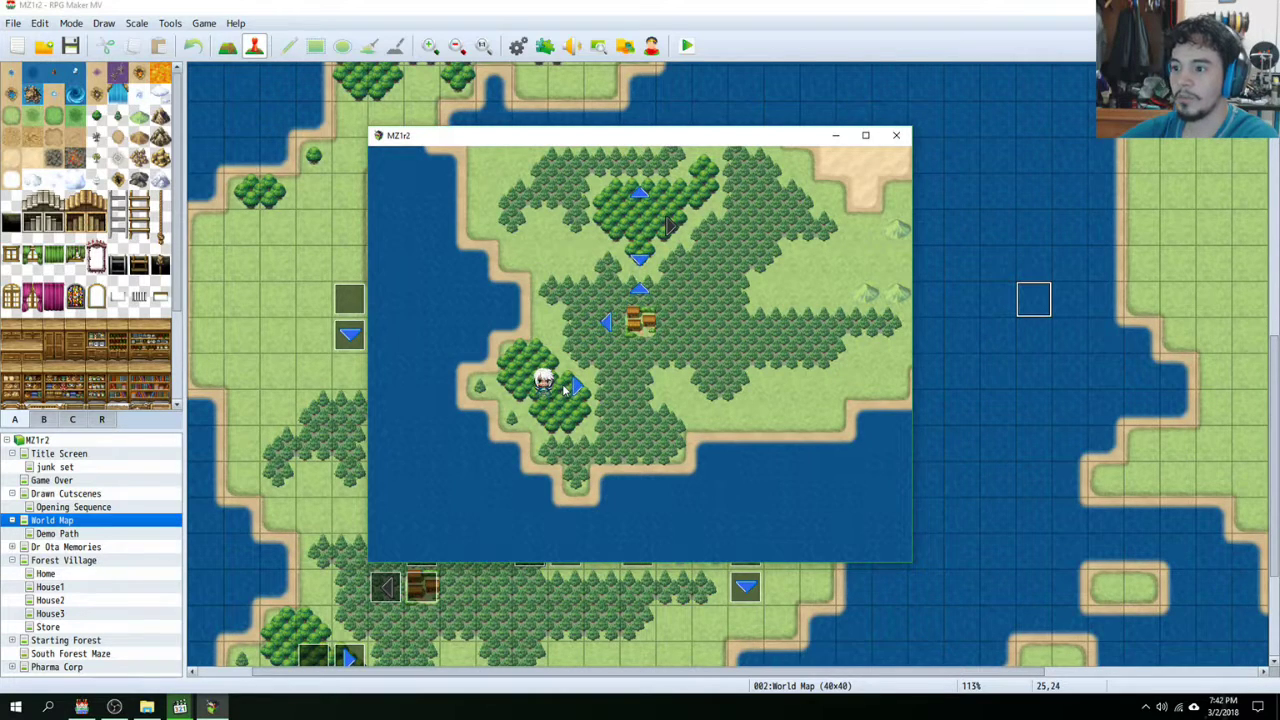
{"action": "key", "text": "Up"}
{"action": "key", "text": "Right"}
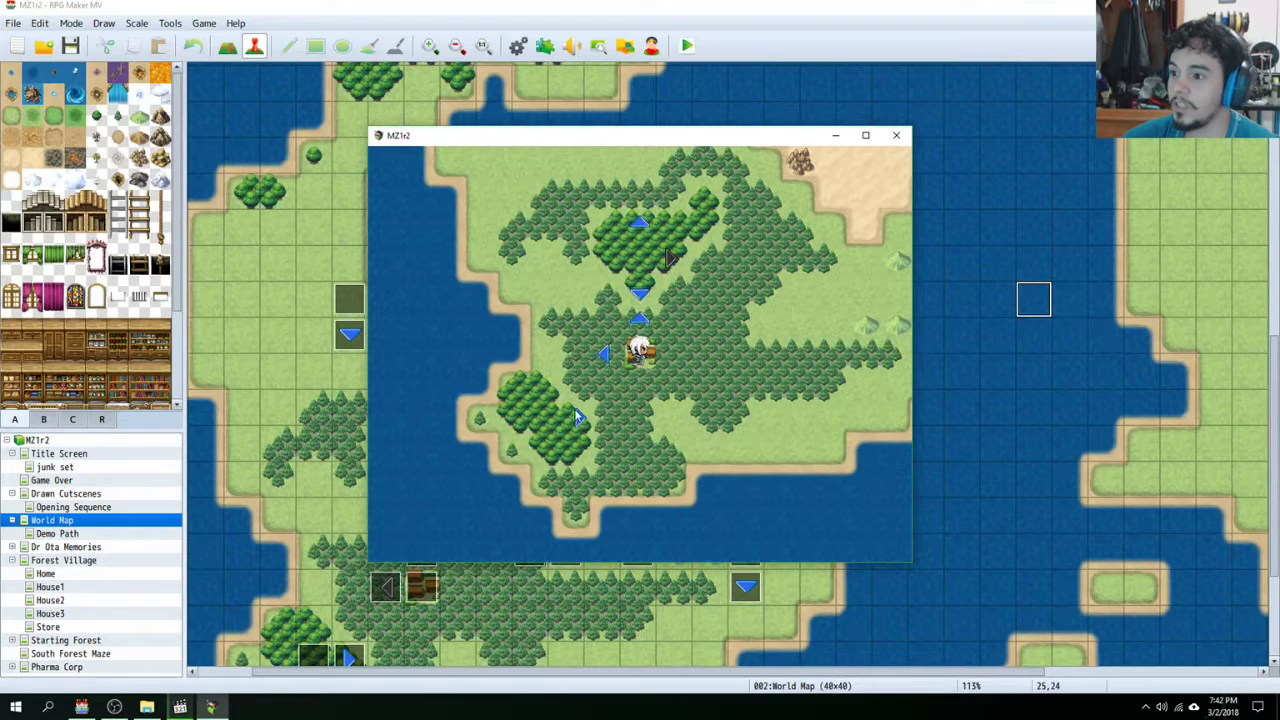
{"action": "left_click", "coordinate": [593, 378]}
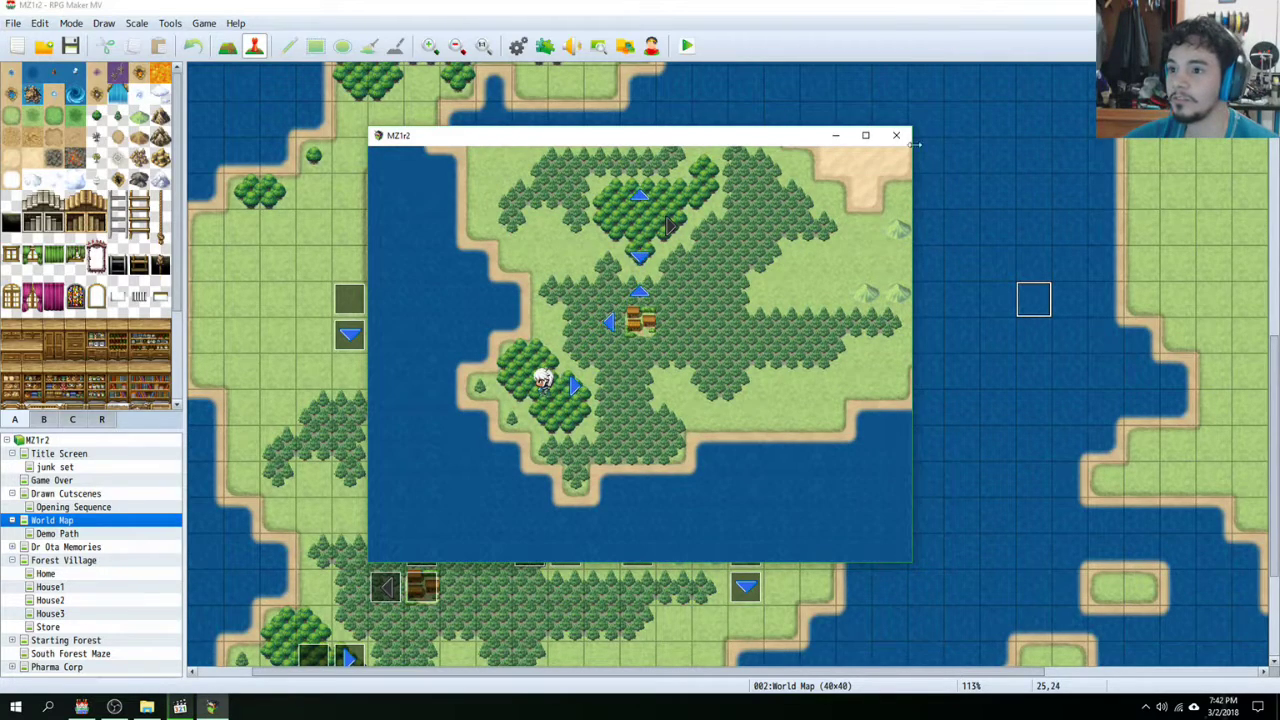
Step: Restart the playtest, load the saved game, and move the game window to the upper right
{"action": "left_click", "coordinate": [897, 136]}
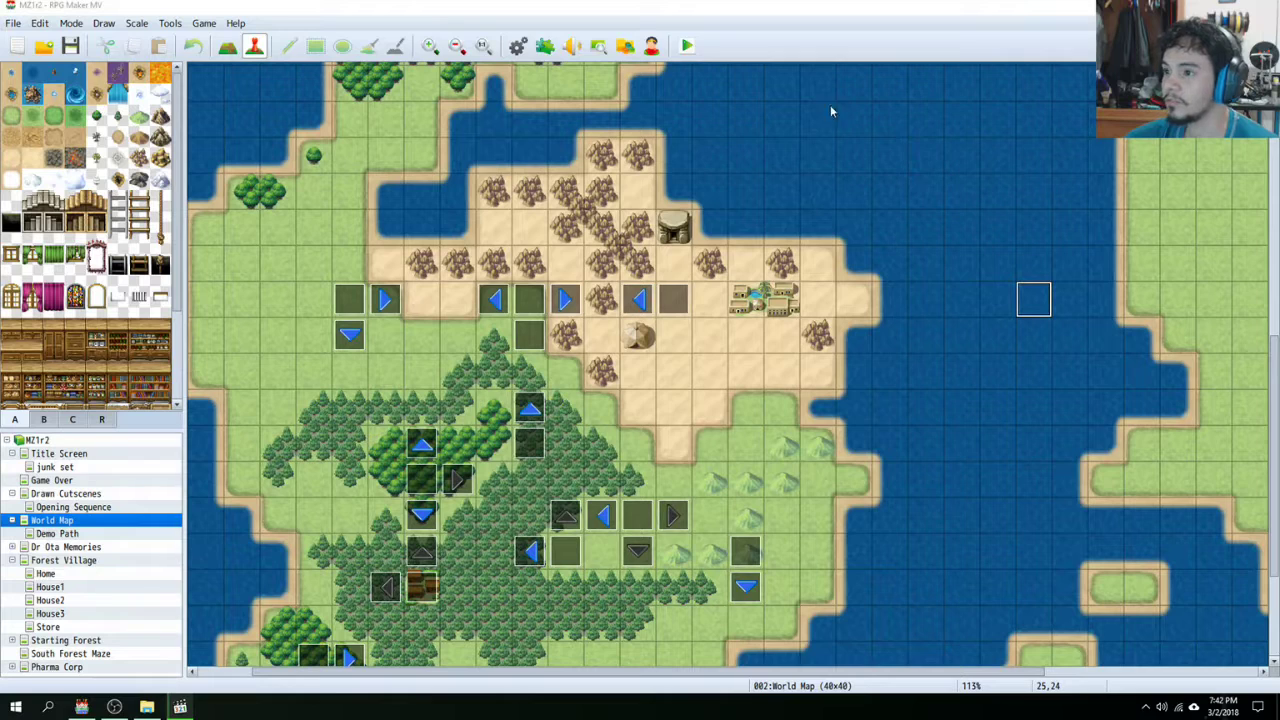
{"action": "left_click", "coordinate": [687, 46]}
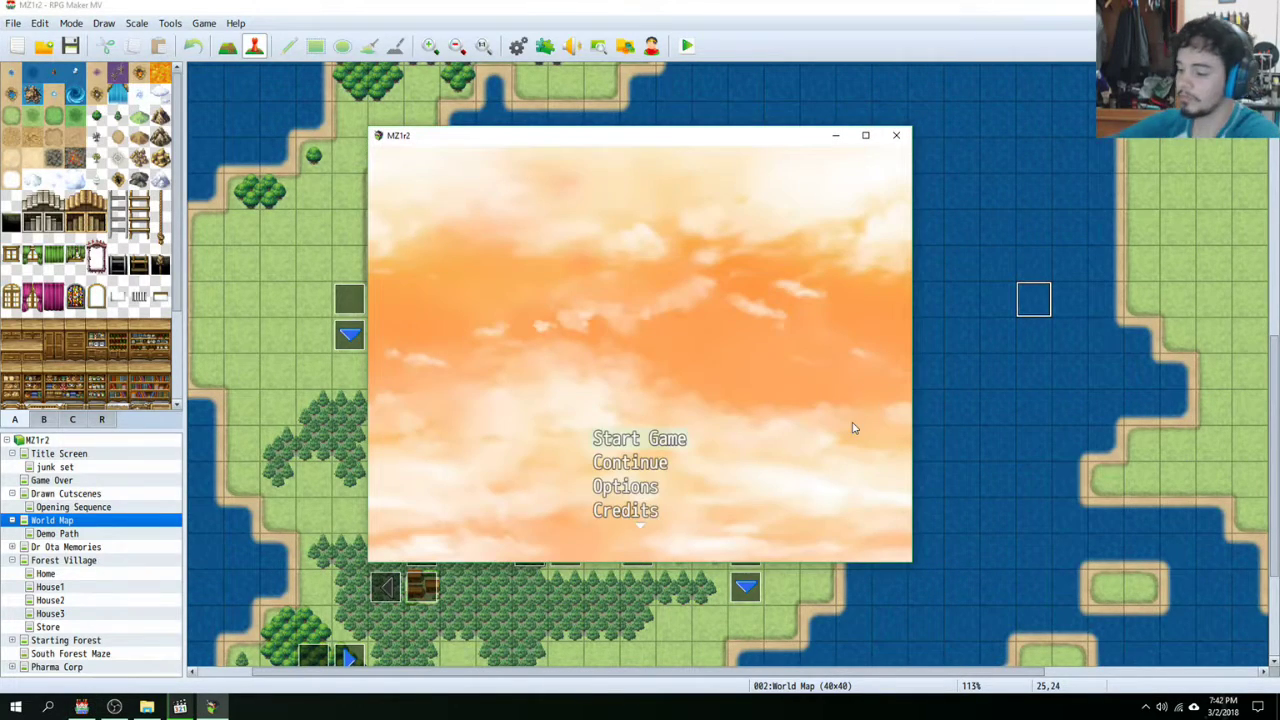
{"action": "key", "text": "Return"}
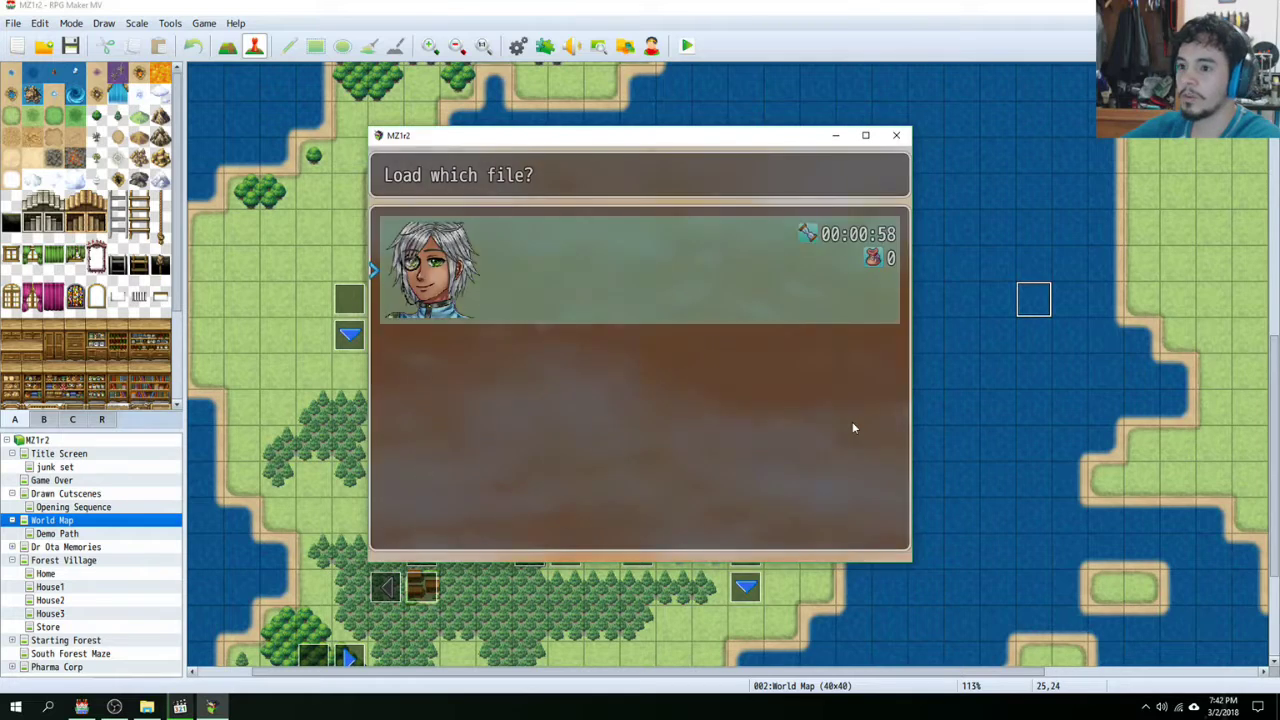
{"action": "key", "text": "Return"}
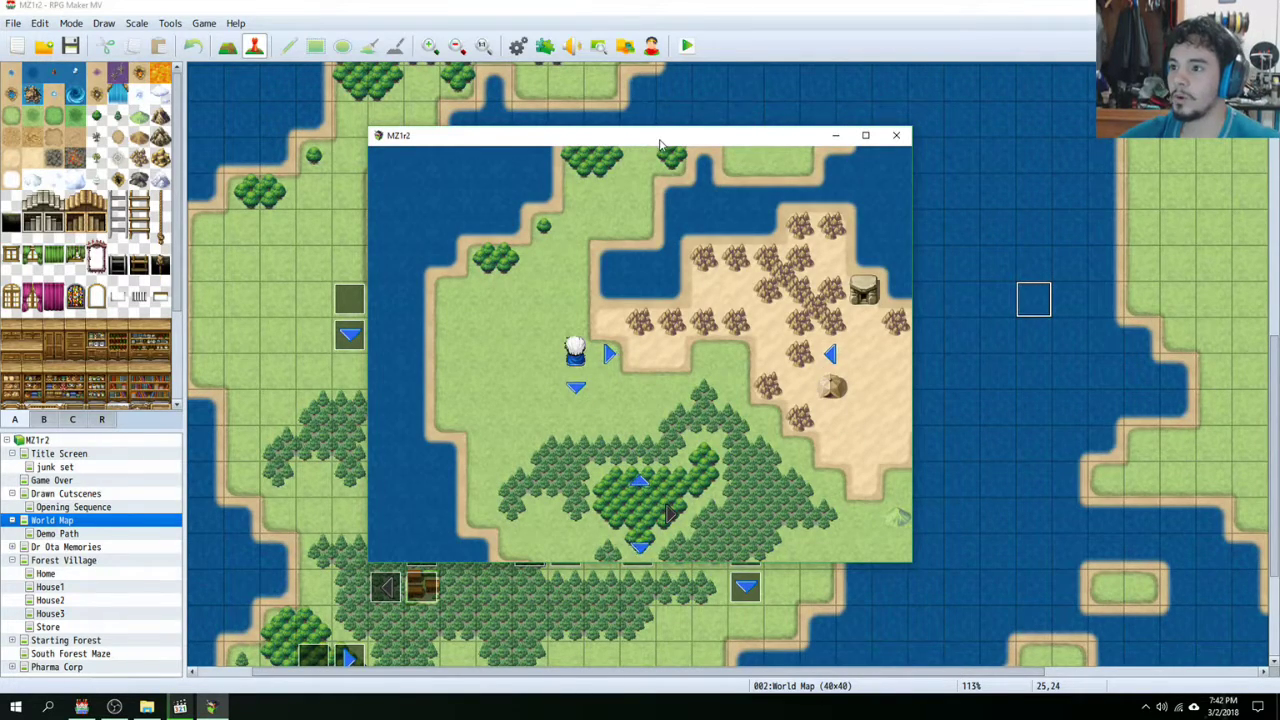
{"action": "left_click_drag", "start_coordinate": [651, 144], "coordinate": [928, 104]}
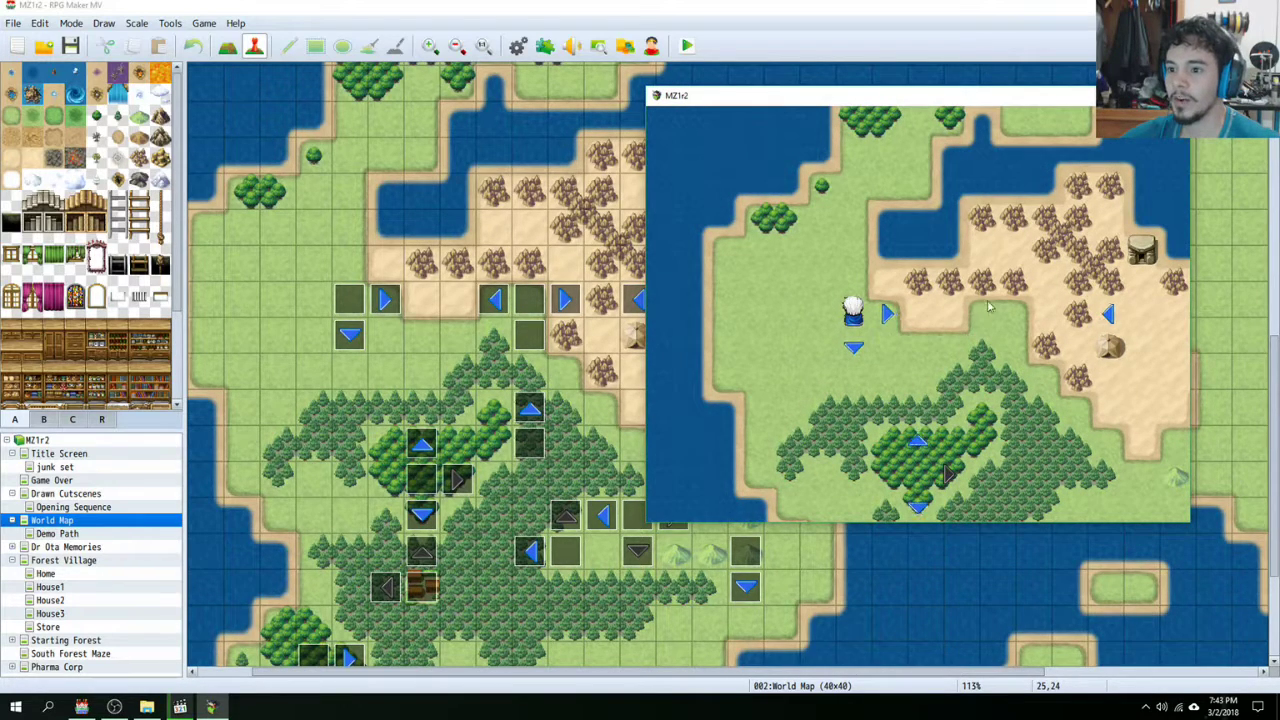
Step: Walk the hero east across the desert toward the town and back onto a waypoint
{"action": "left_click", "coordinate": [886, 312]}
{"action": "key", "text": "Right"}
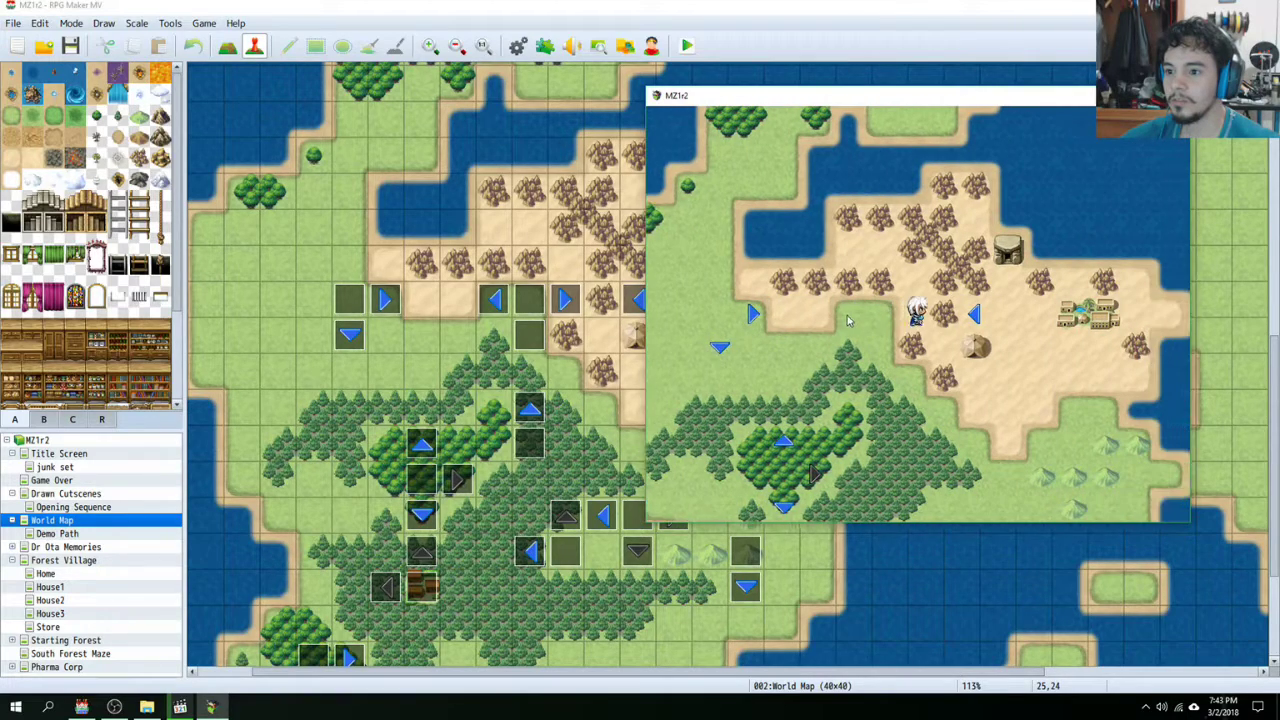
{"action": "key", "text": "Left"}
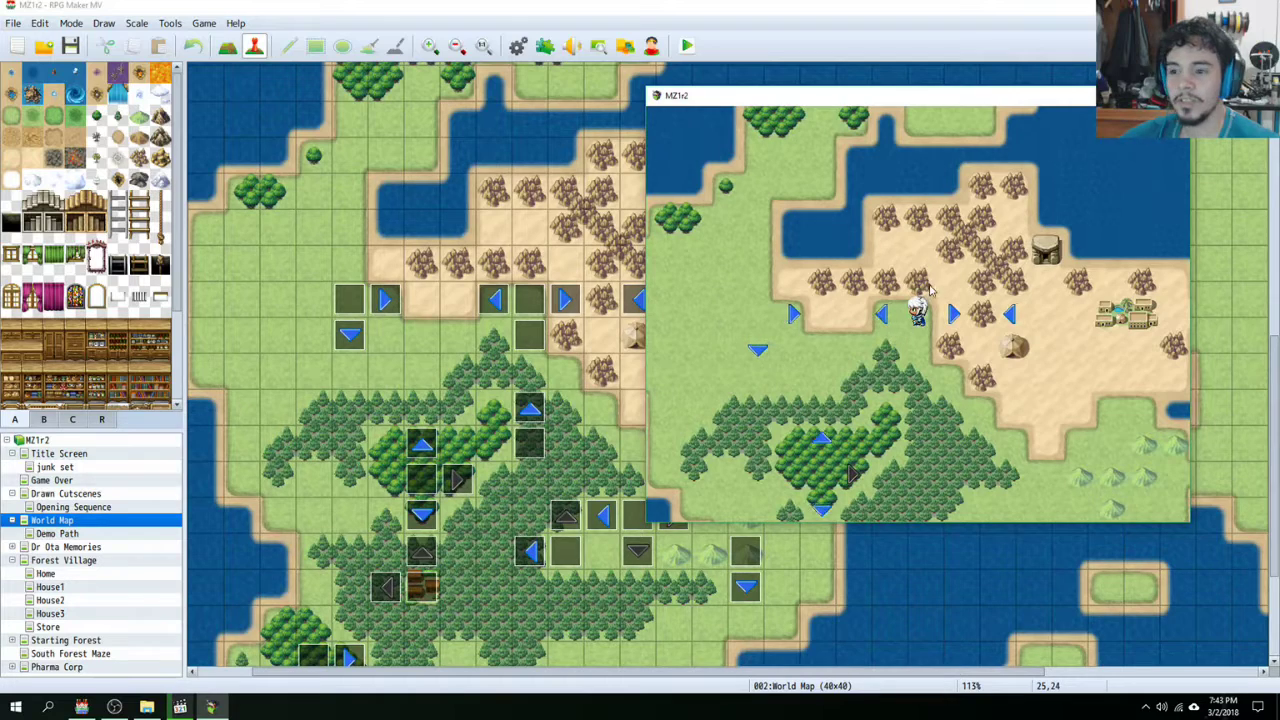
{"action": "key", "text": "Left"}
{"action": "key", "text": "Left"}
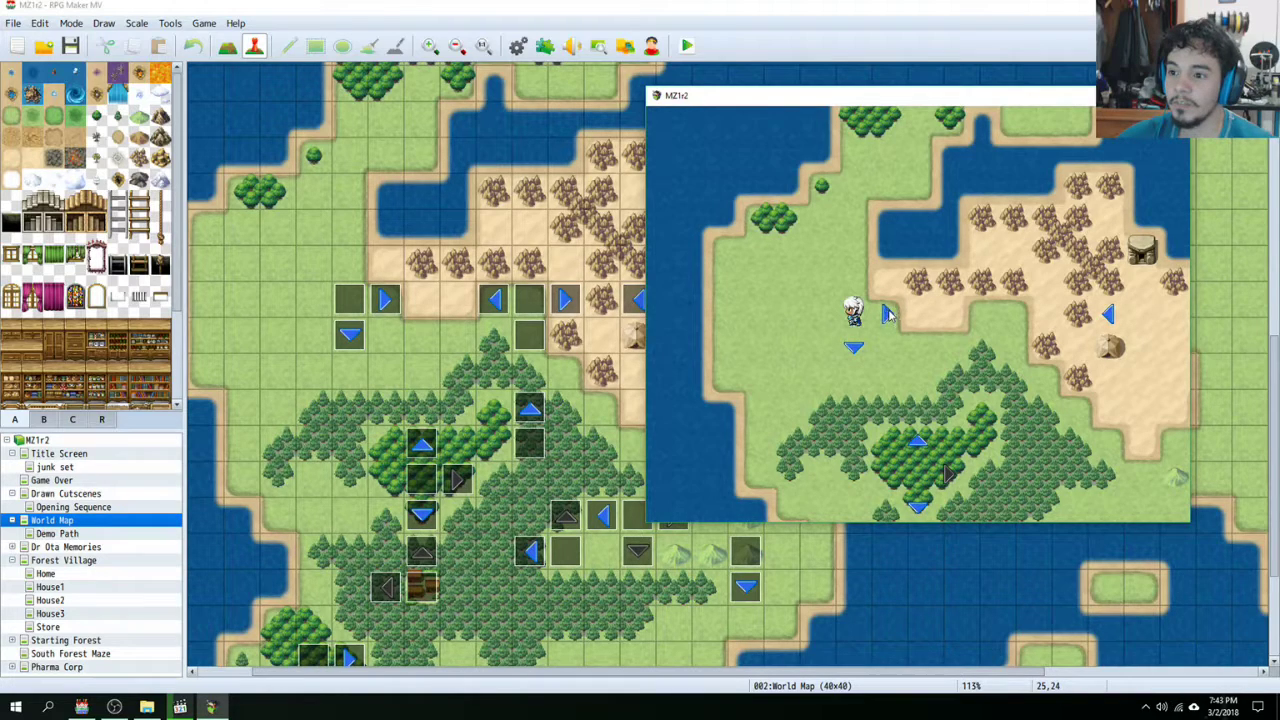
{"action": "key", "text": "Right"}
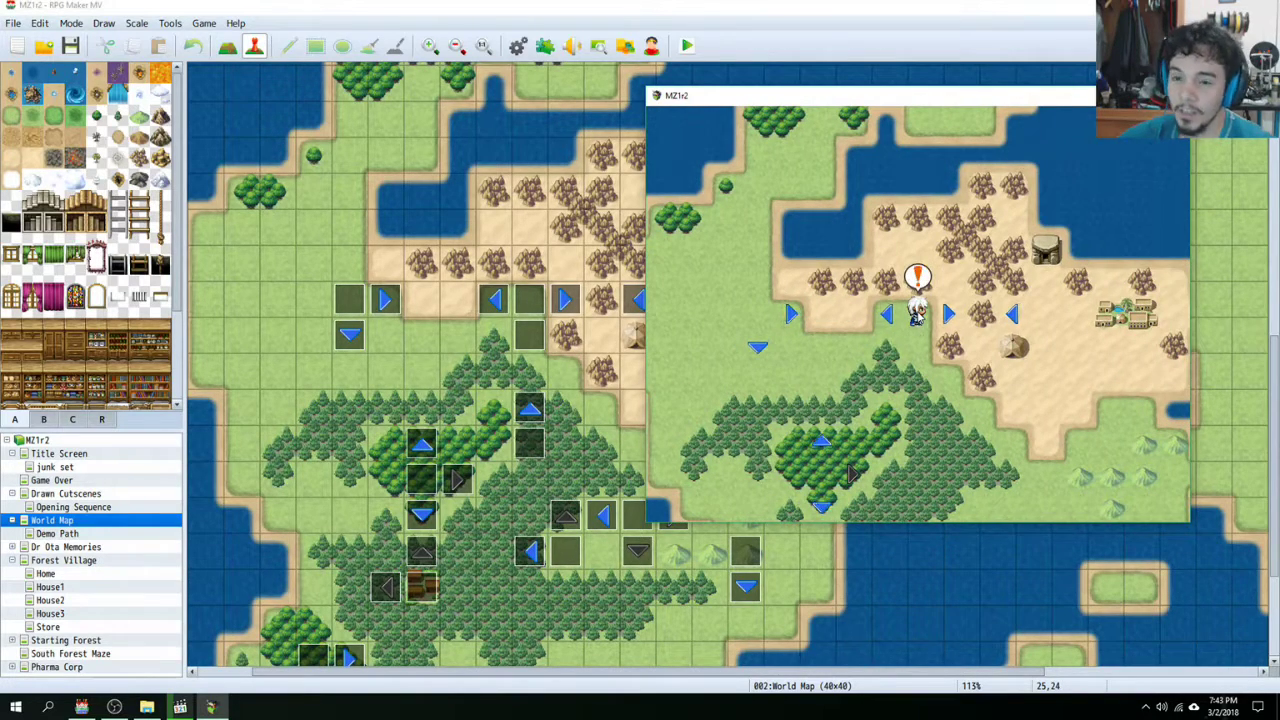
{"action": "key", "text": "Right"}
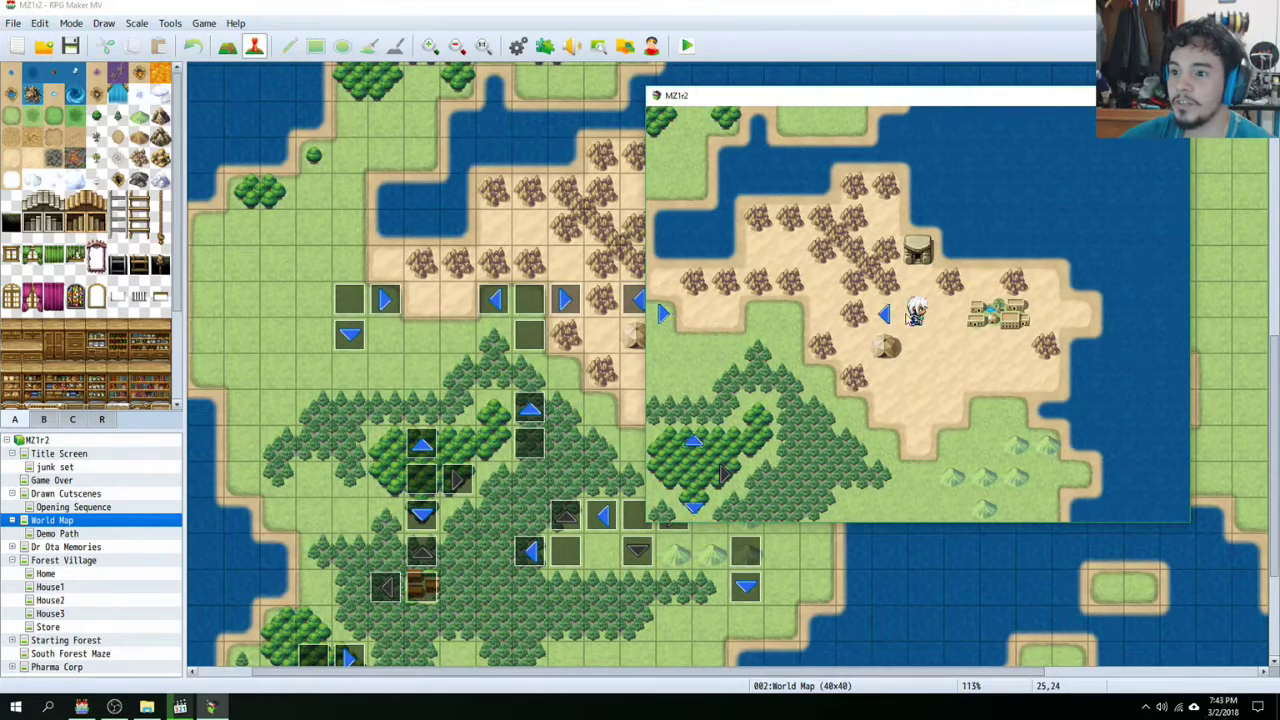
{"action": "key", "text": "Left"}
{"action": "key", "text": "Left"}
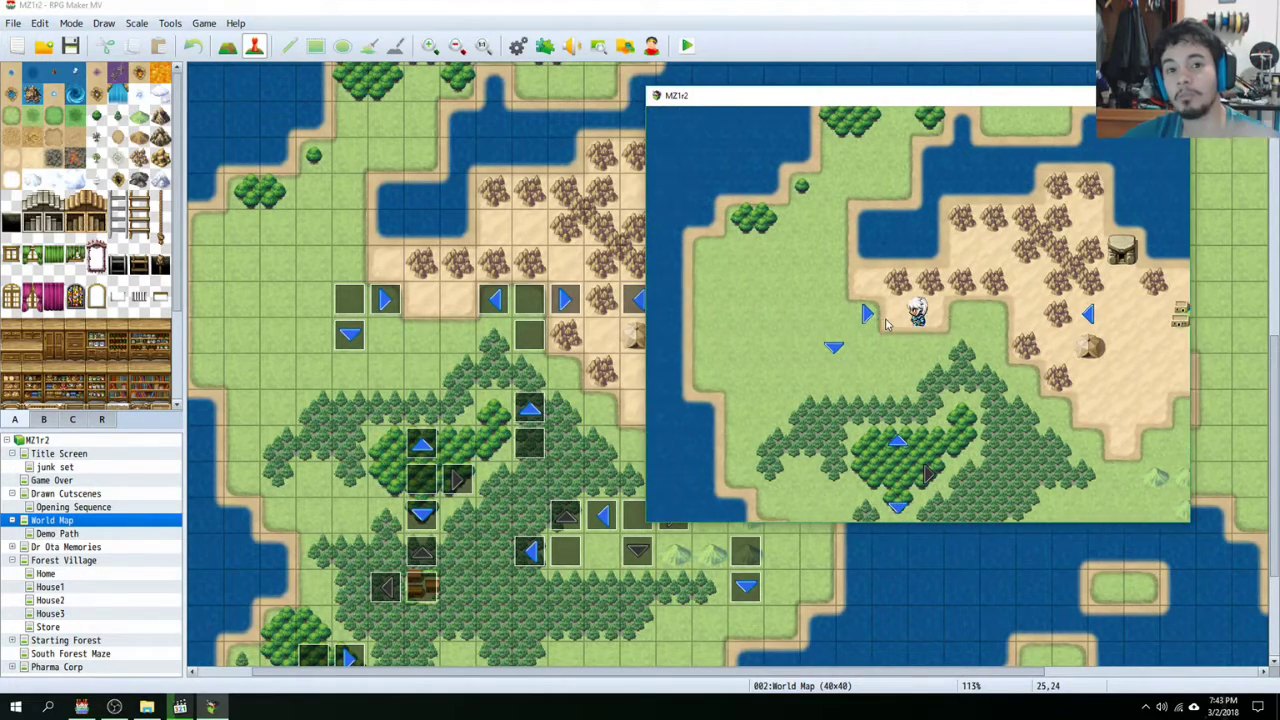
{"action": "key", "text": "Right"}
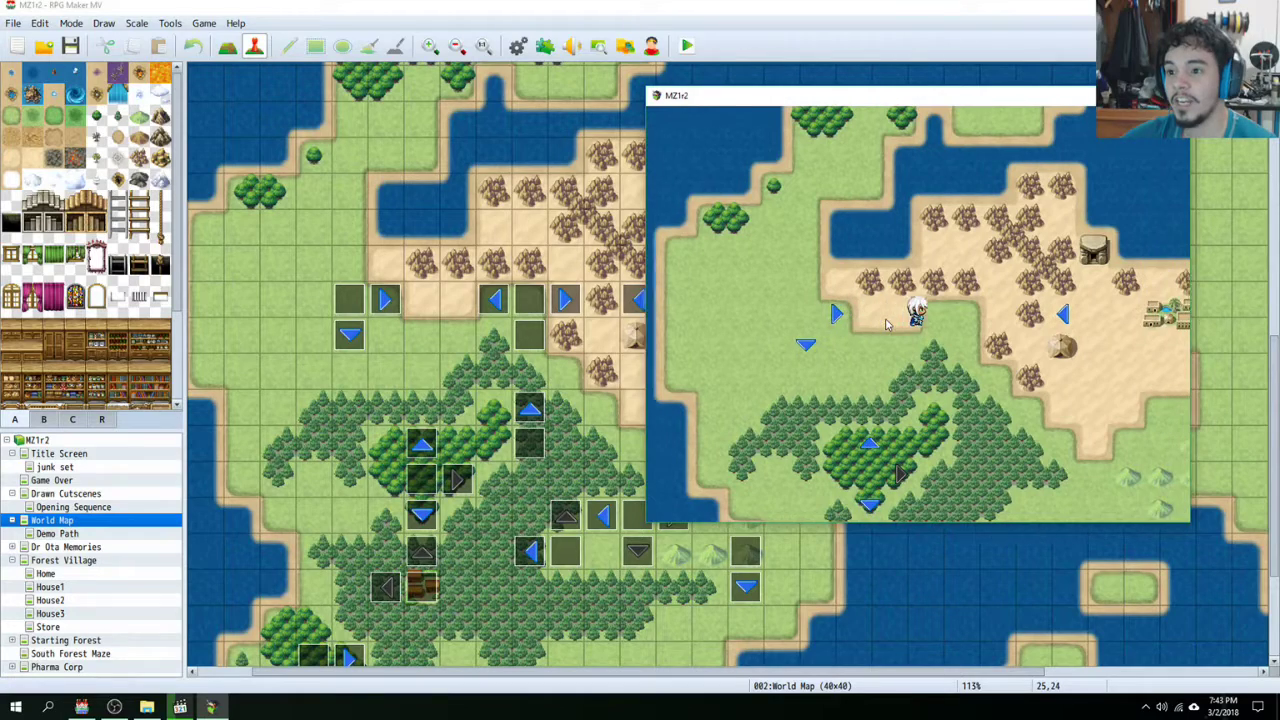
Step: Step the hero left and right between desert waypoints, then west to the grassland edge
{"action": "key", "text": "Right"}
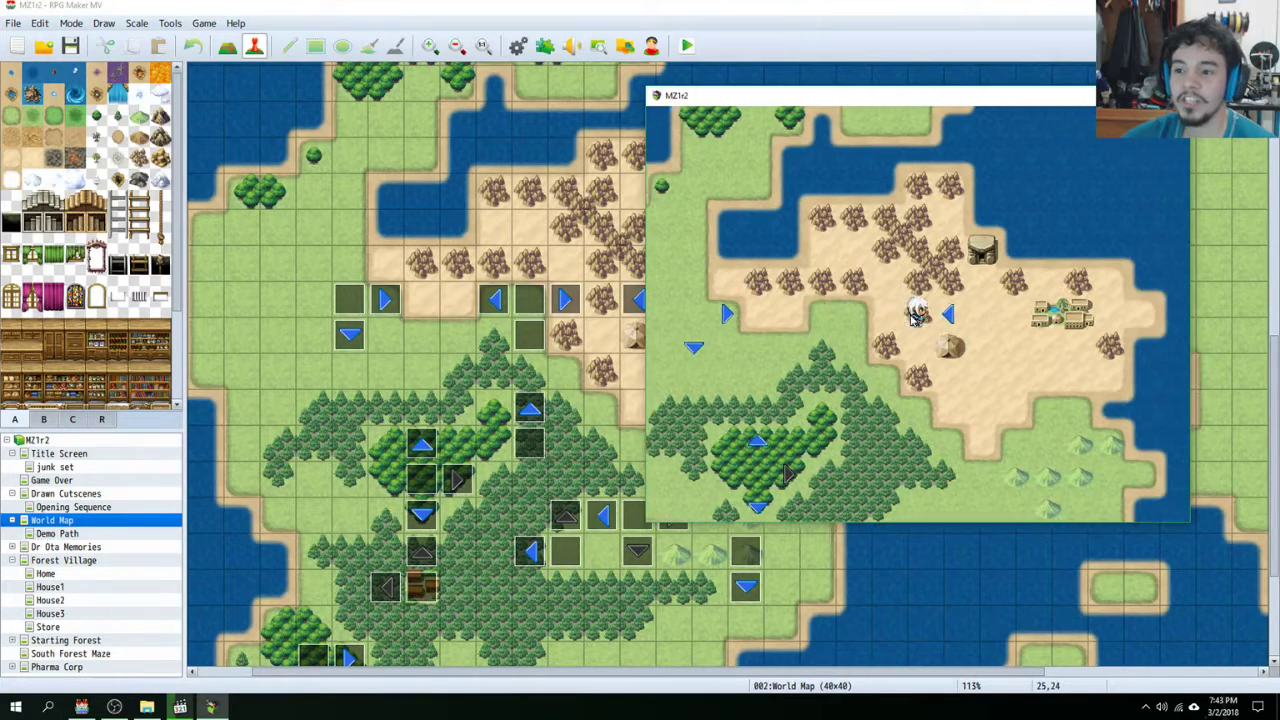
{"action": "key", "text": "Left"}
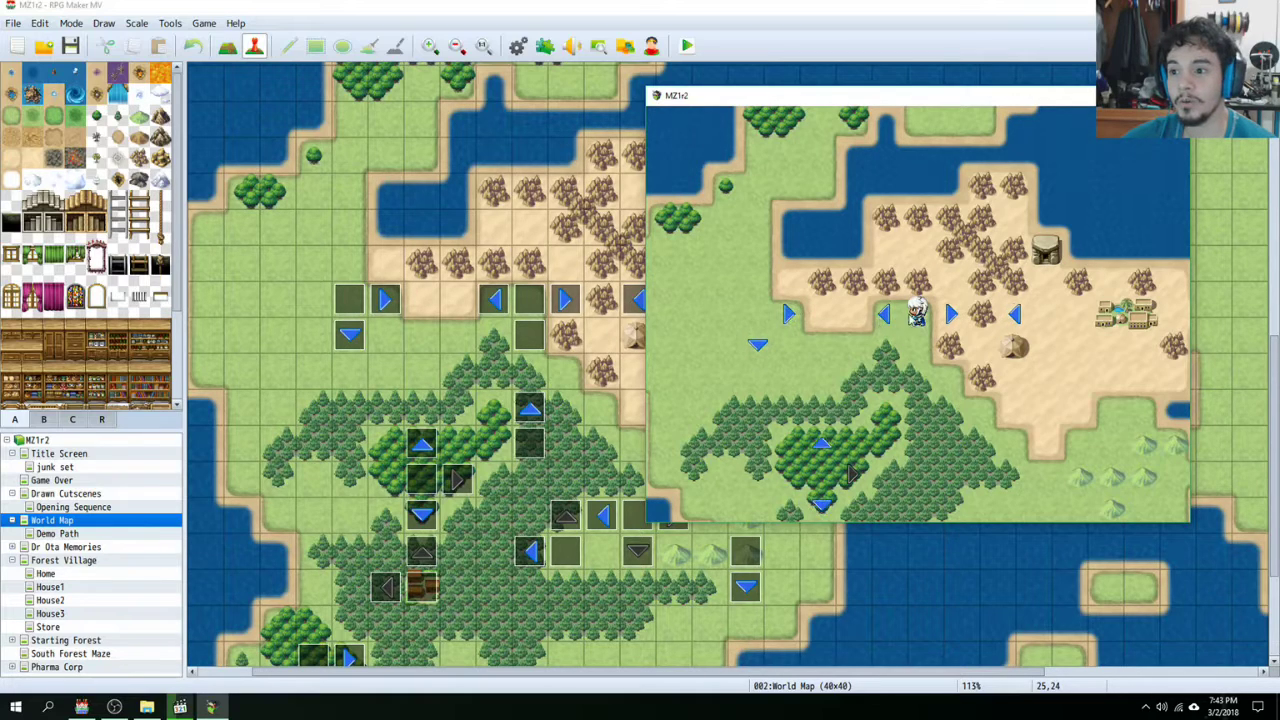
{"action": "key", "text": "Left"}
{"action": "key", "text": "Left"}
{"action": "key", "text": "Left"}
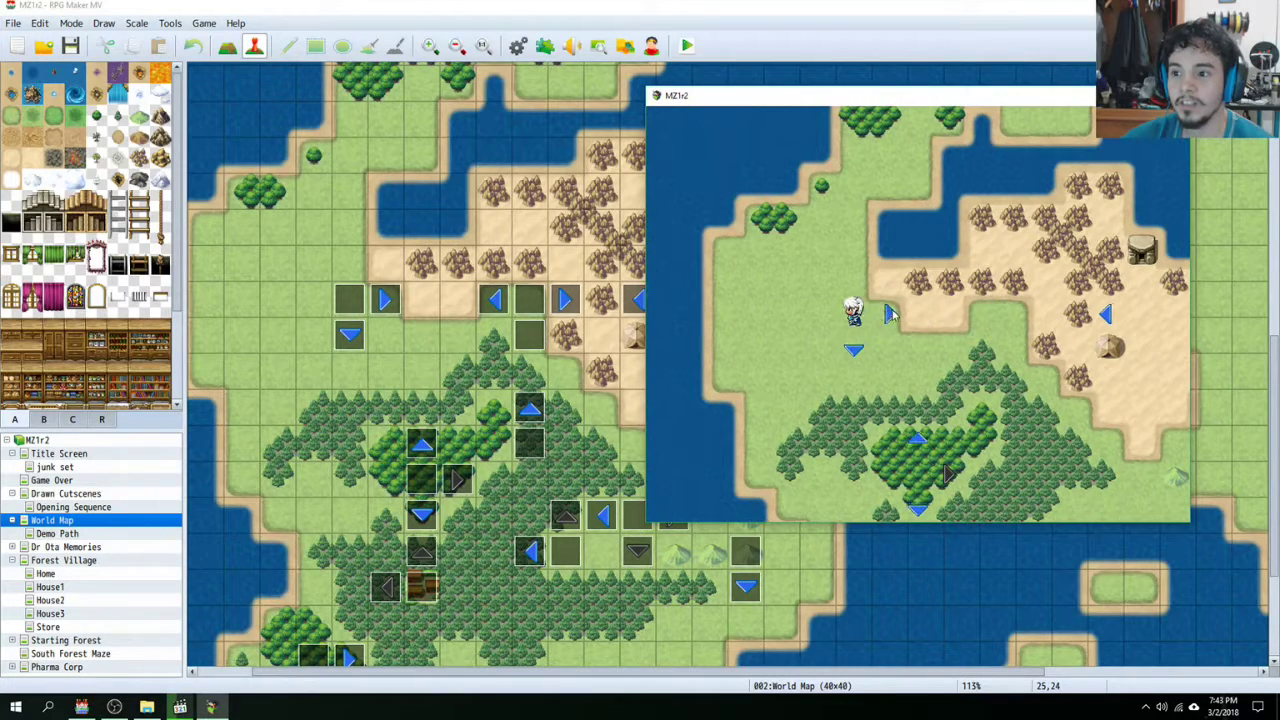
{"action": "key", "text": "Right"}
{"action": "key", "text": "Right"}
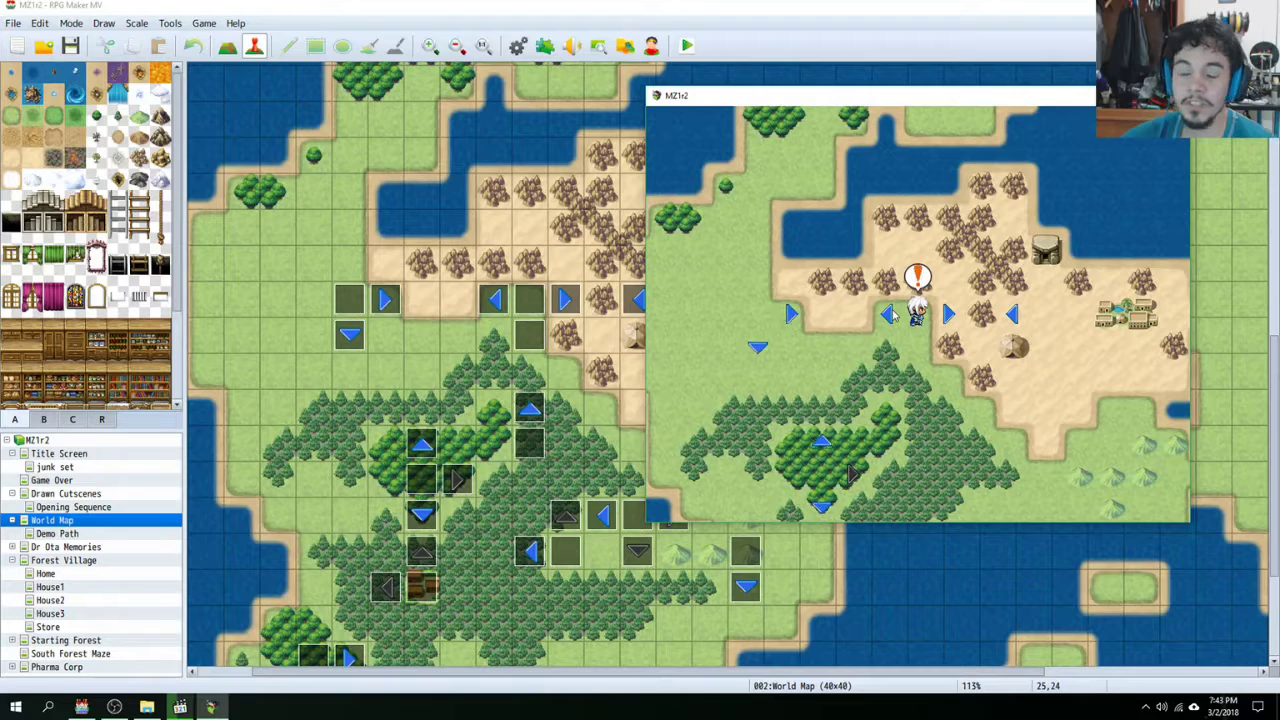
{"action": "key", "text": "Right"}
{"action": "key", "text": "Right"}
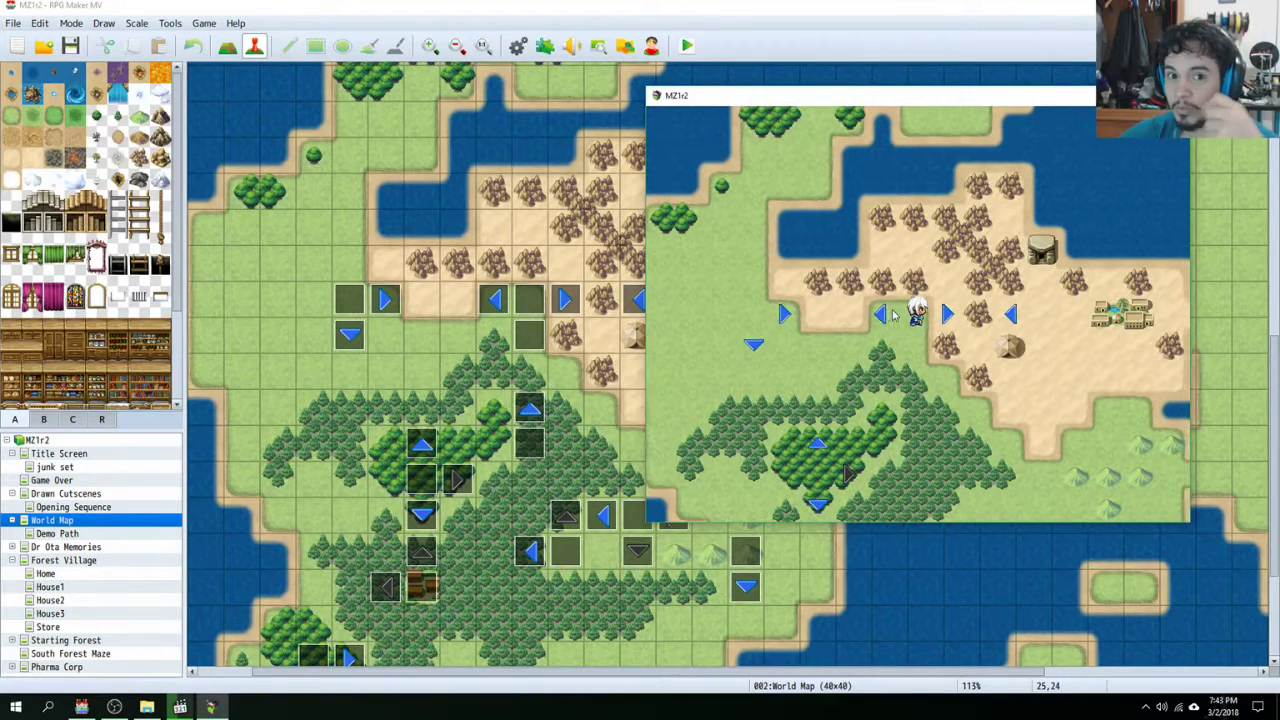
{"action": "key", "text": "Right"}
{"action": "key", "text": "Right"}
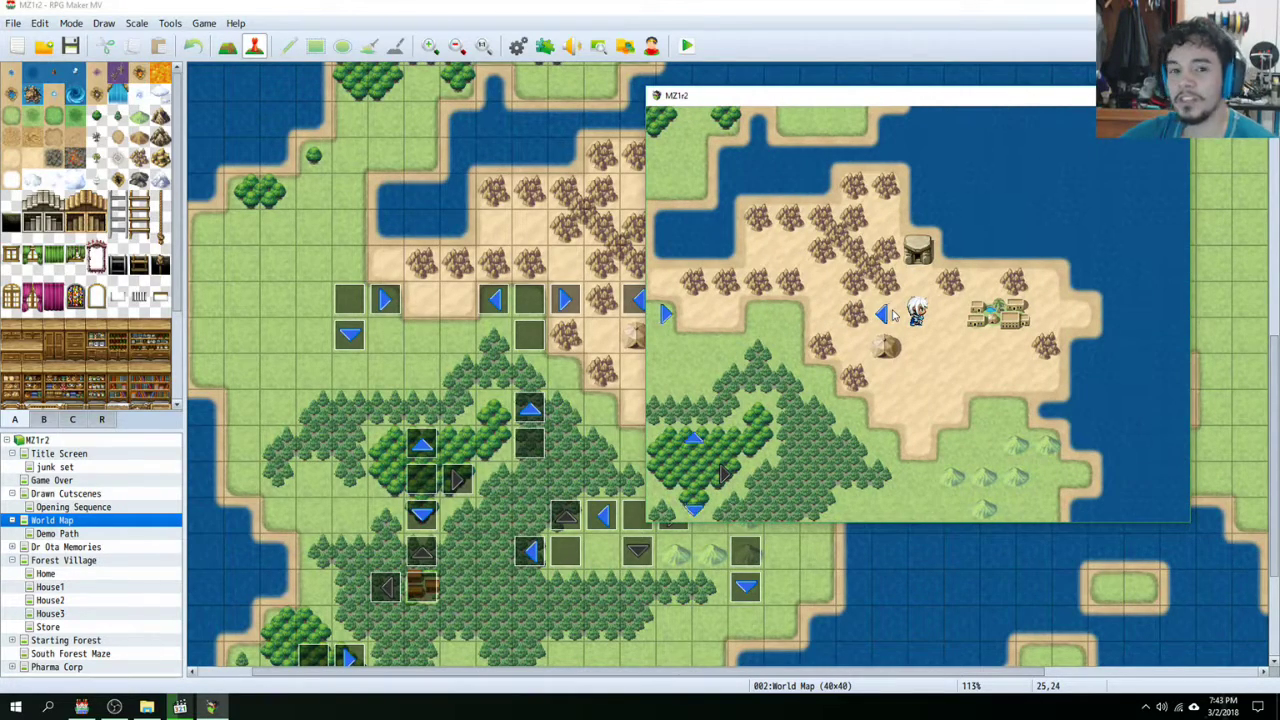
{"action": "key", "text": "Left"}
{"action": "key", "text": "Left"}
{"action": "key", "text": "Left"}
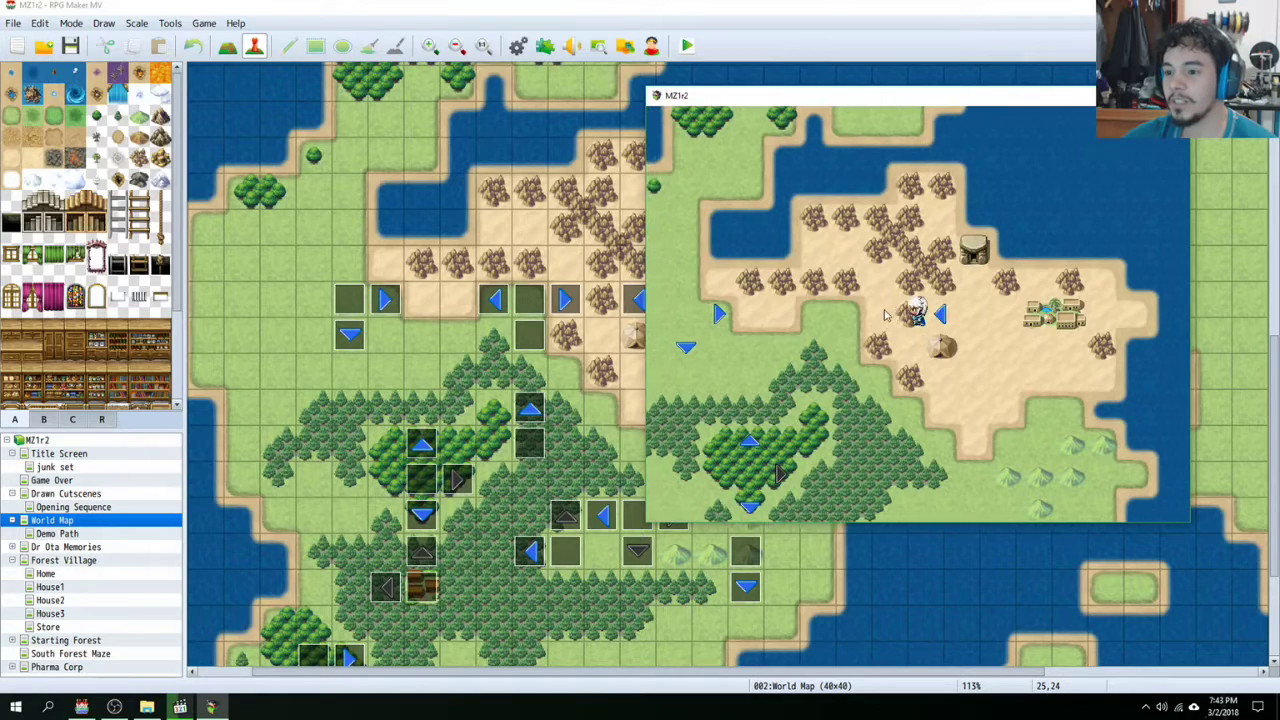
{"action": "key", "text": "Left"}
{"action": "key", "text": "Left"}
{"action": "key", "text": "Left"}
{"action": "key", "text": "Left"}
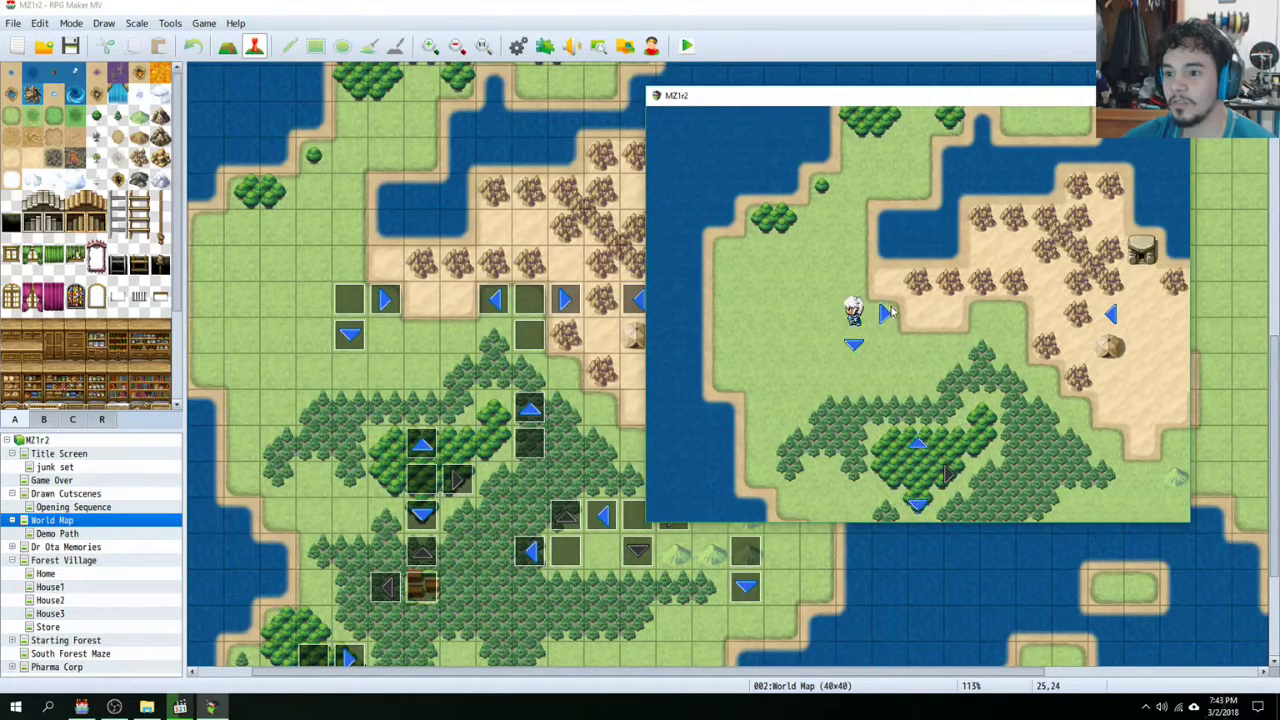
{"action": "left_click", "coordinate": [875, 316]}
Step: Walk the hero right onto the hidden spot and up through the grassy clearing
{"action": "key", "text": "Right"}
{"action": "key", "text": "Right"}
{"action": "key", "text": "Right"}
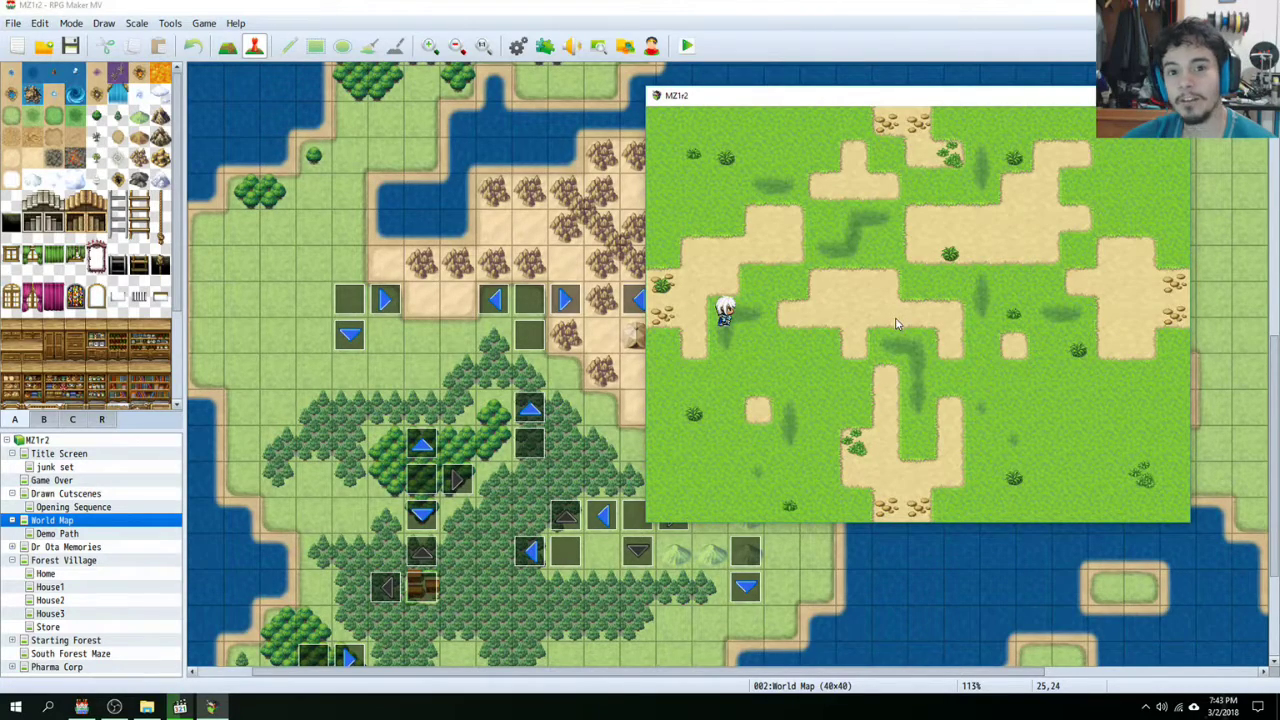
{"action": "left_click", "coordinate": [886, 346]}
{"action": "left_click", "coordinate": [980, 345]}
{"action": "left_click", "coordinate": [998, 315]}
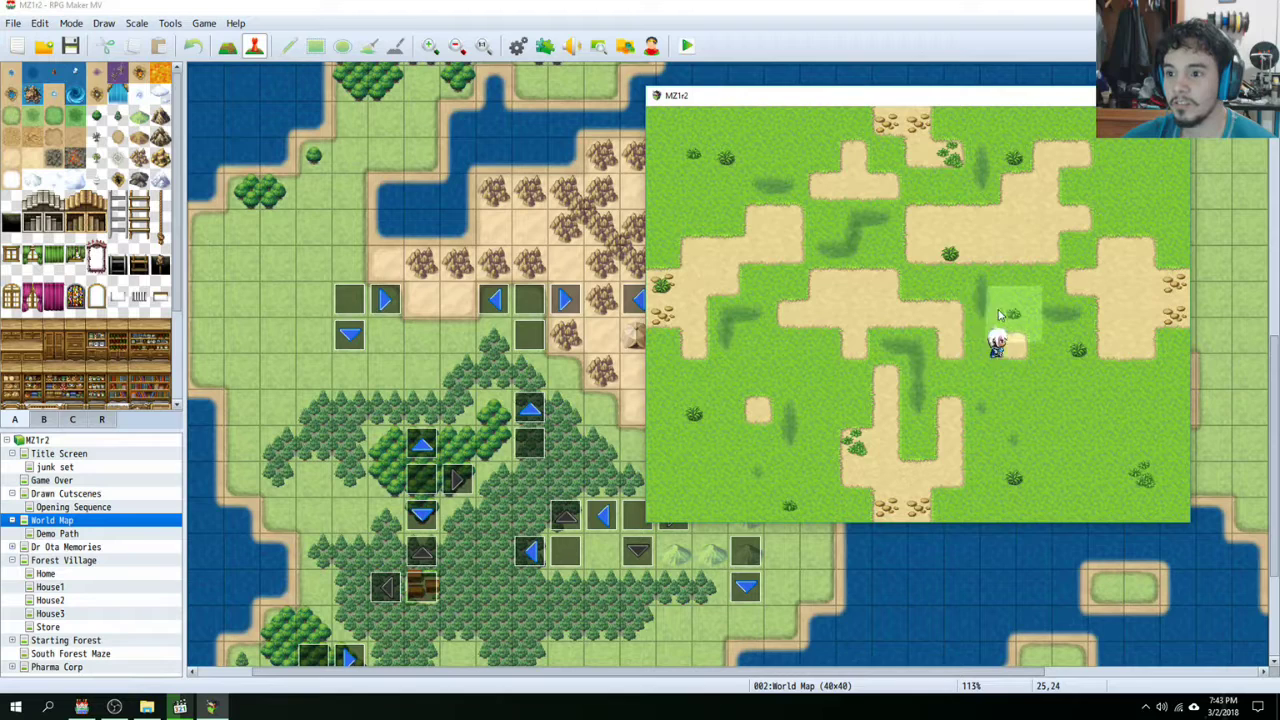
{"action": "left_click", "coordinate": [918, 250]}
{"action": "left_click", "coordinate": [854, 282]}
{"action": "left_click", "coordinate": [950, 282]}
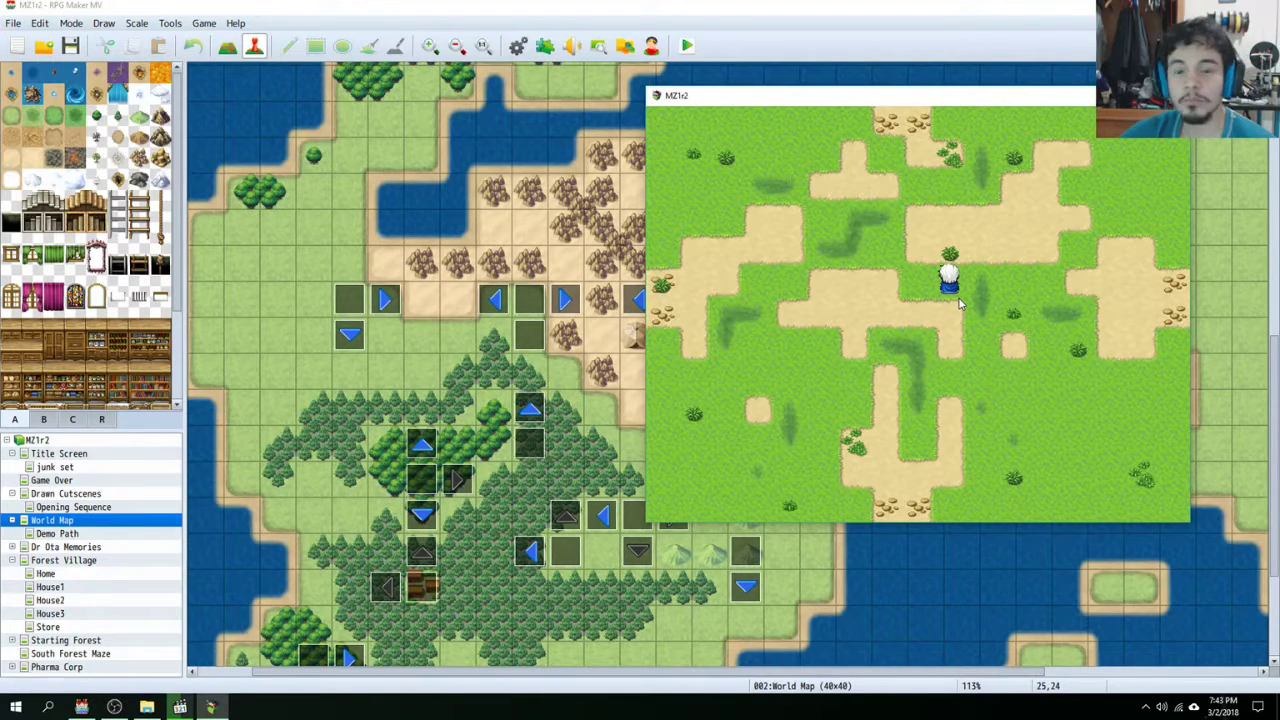
Step: Follow the clearing's sand path and exit off its right edge among the desert arrows
{"action": "left_click", "coordinate": [926, 408]}
{"action": "left_click", "coordinate": [800, 346]}
{"action": "left_click", "coordinate": [855, 314]}
{"action": "left_click", "coordinate": [1124, 295]}
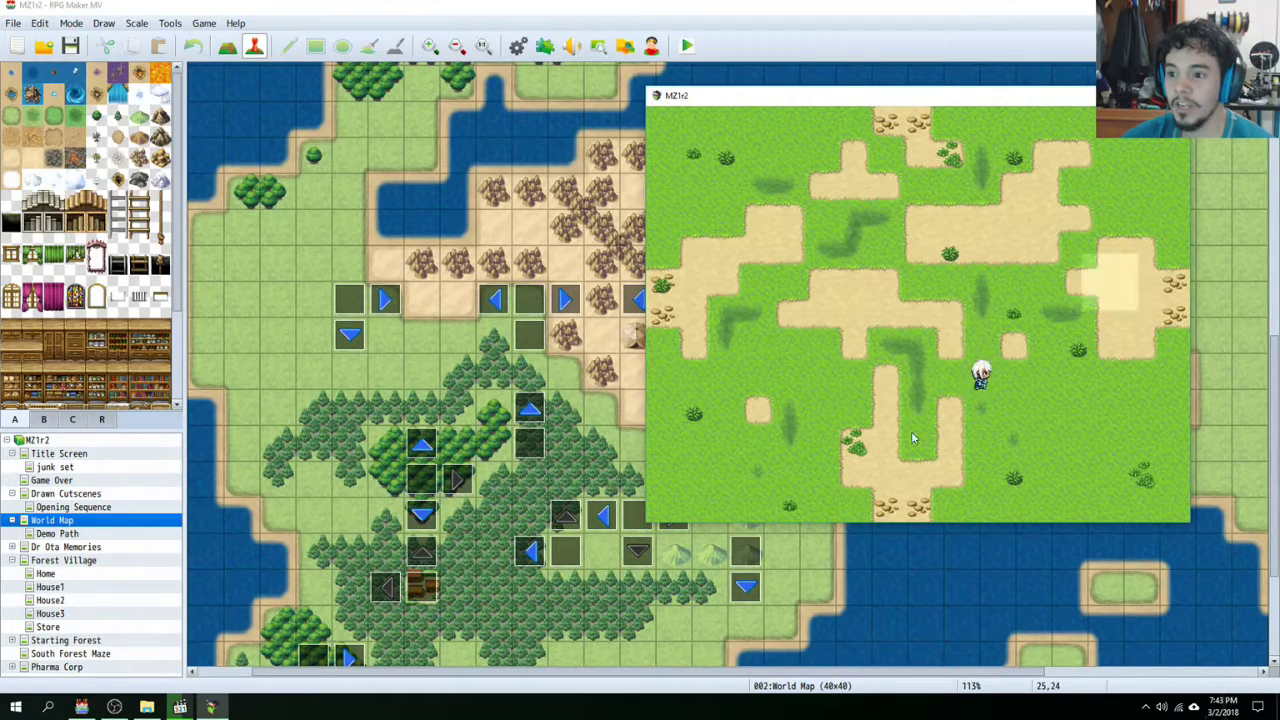
{"action": "left_click", "coordinate": [1175, 313]}
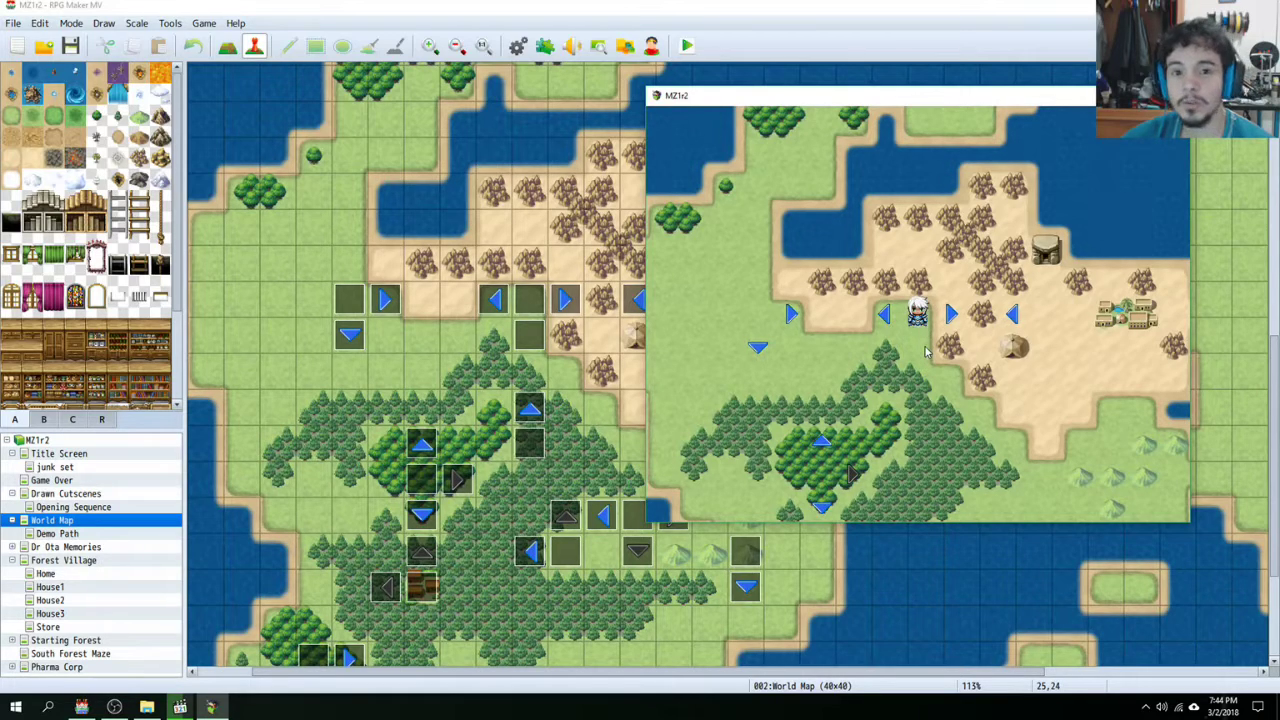
Step: Walk the hero back and forth across the desert, ending on the hidden spot
{"action": "key", "text": "Right"}
{"action": "key", "text": "Right"}
{"action": "key", "text": "Right"}
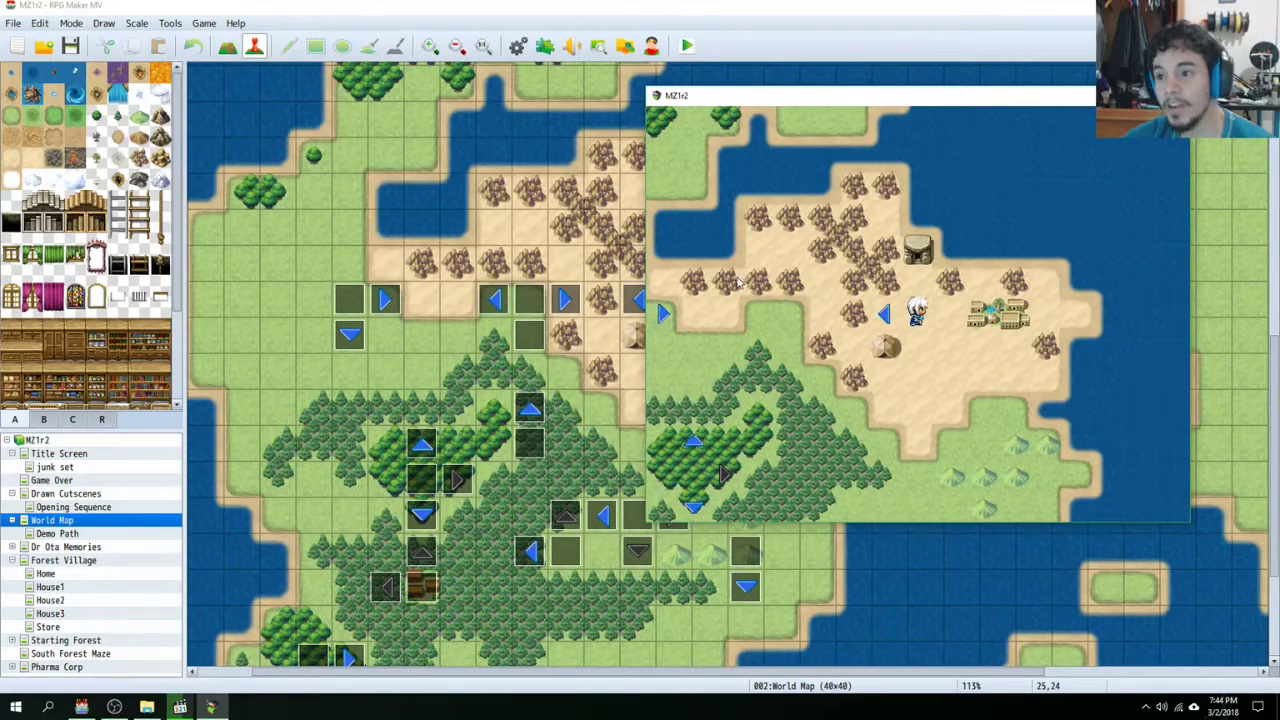
{"action": "key", "text": "Left"}
{"action": "key", "text": "Left"}
{"action": "key", "text": "Left"}
{"action": "key", "text": "Left"}
{"action": "key", "text": "Left"}
{"action": "key", "text": "Left"}
{"action": "key", "text": "Left"}
{"action": "key", "text": "Left"}
{"action": "key", "text": "Left"}
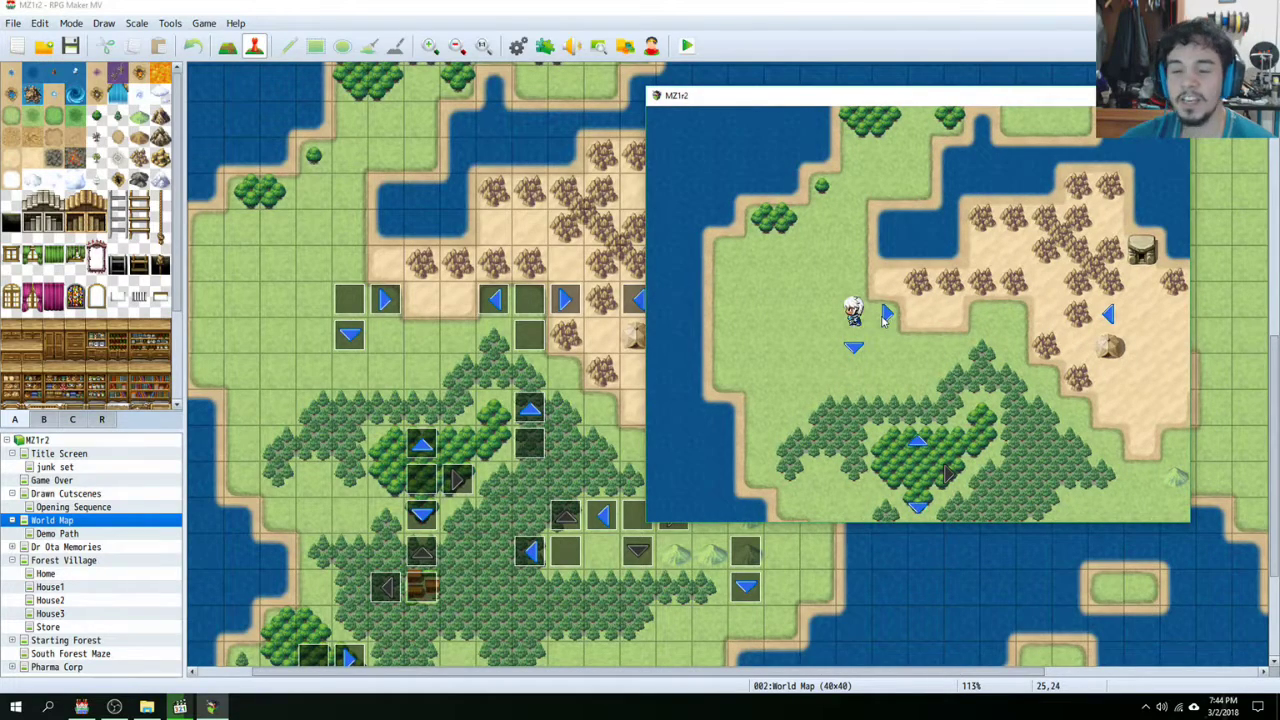
{"action": "left_click", "coordinate": [884, 318]}
{"action": "key", "text": "Right"}
{"action": "key", "text": "Right"}
{"action": "key", "text": "Right"}
{"action": "key", "text": "Right"}
{"action": "key", "text": "Right"}
{"action": "key", "text": "Right"}
{"action": "key", "text": "Right"}
{"action": "key", "text": "Right"}
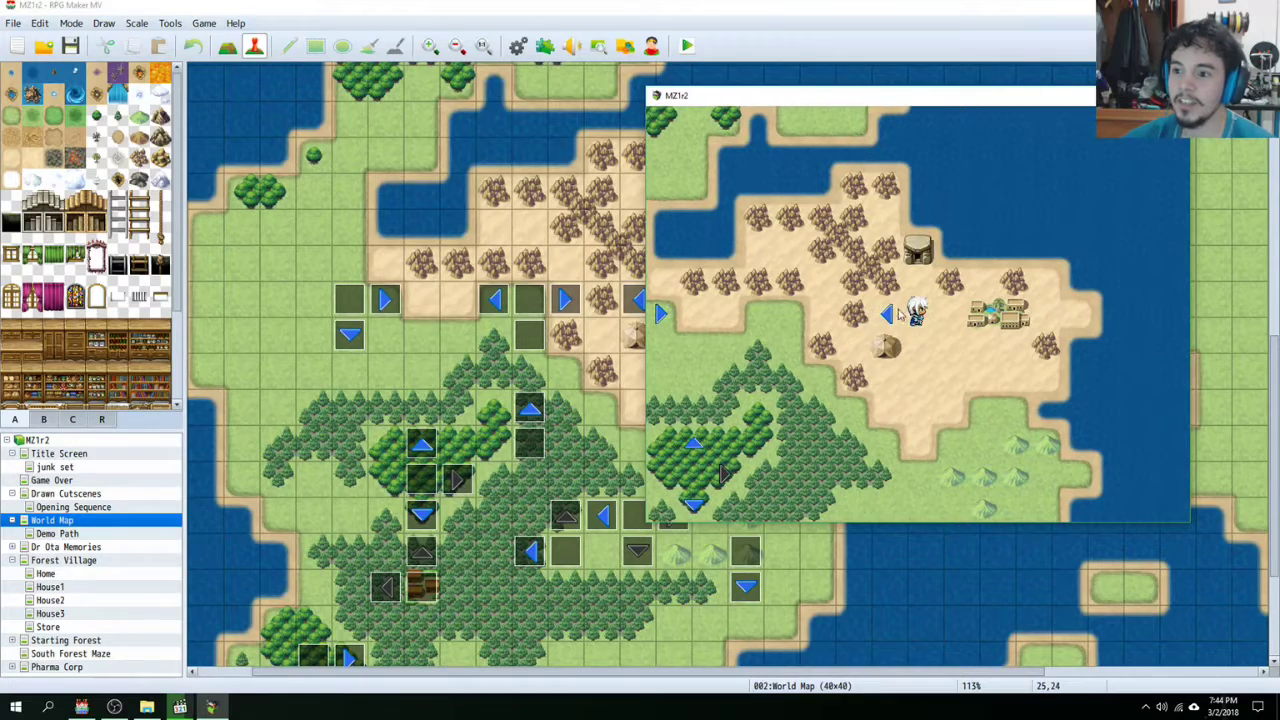
{"action": "key", "text": "Left"}
{"action": "key", "text": "Left"}
{"action": "key", "text": "Left"}
{"action": "key", "text": "Left"}
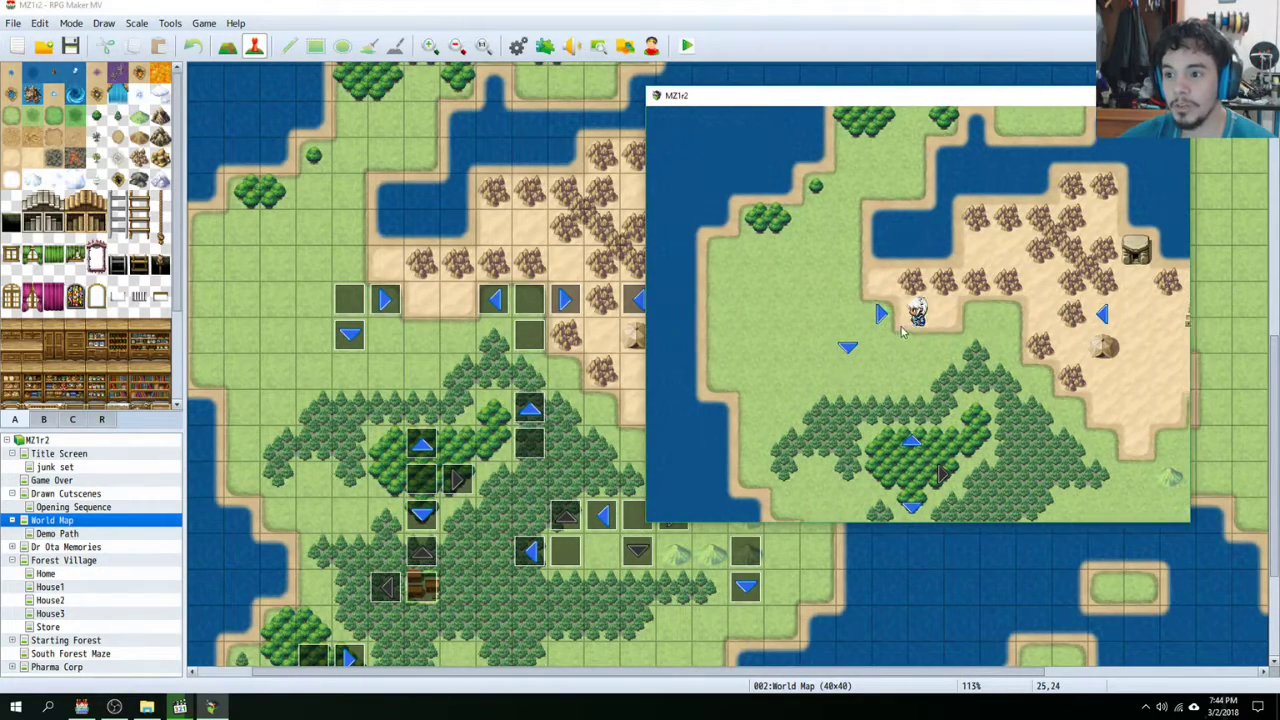
{"action": "key", "text": "Right"}
{"action": "key", "text": "Right"}
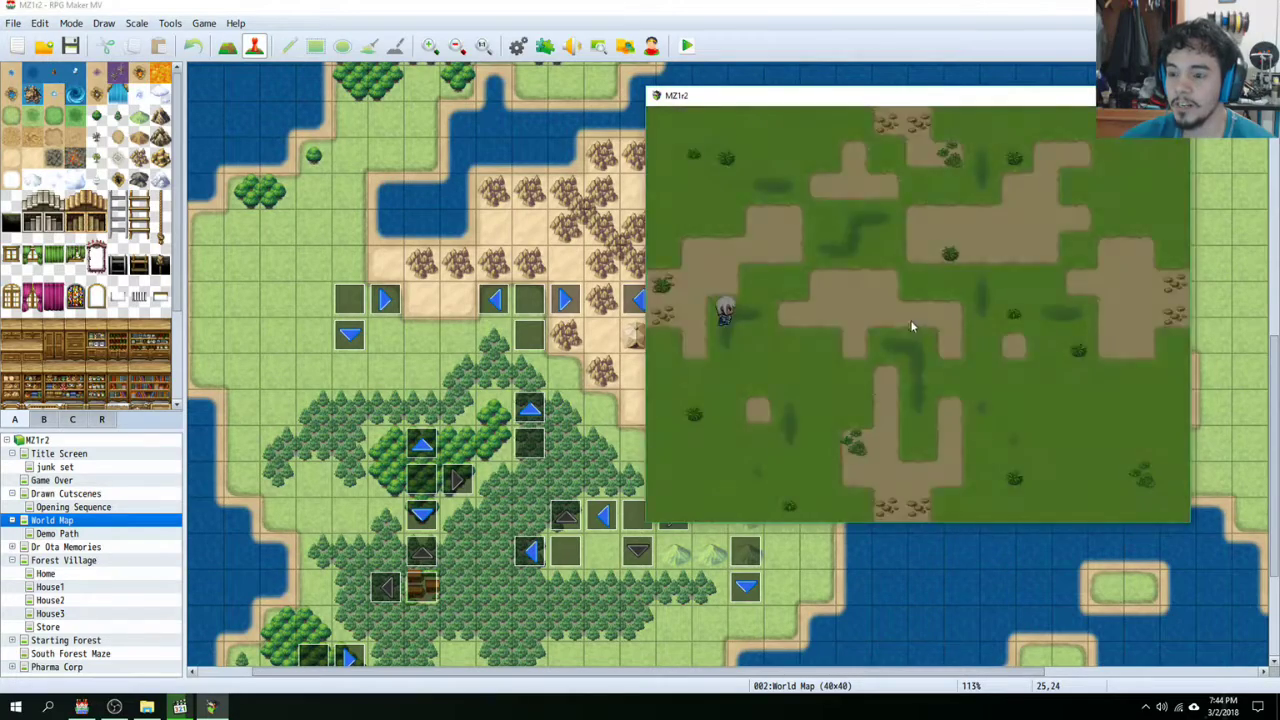
Step: Follow the clearing's sand path down into the forest and back out to the world map
{"action": "left_click", "coordinate": [903, 467]}
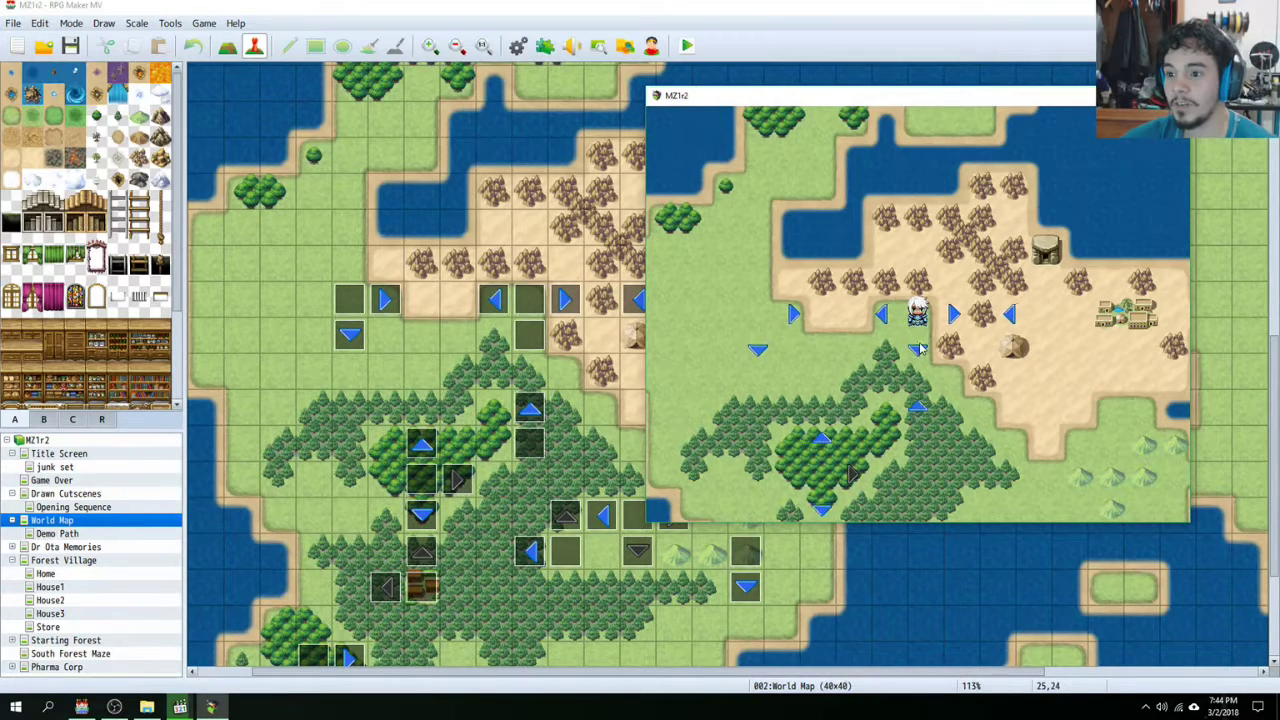
{"action": "key", "text": "Down"}
{"action": "key", "text": "Down"}
{"action": "key", "text": "Down"}
{"action": "key", "text": "Down"}
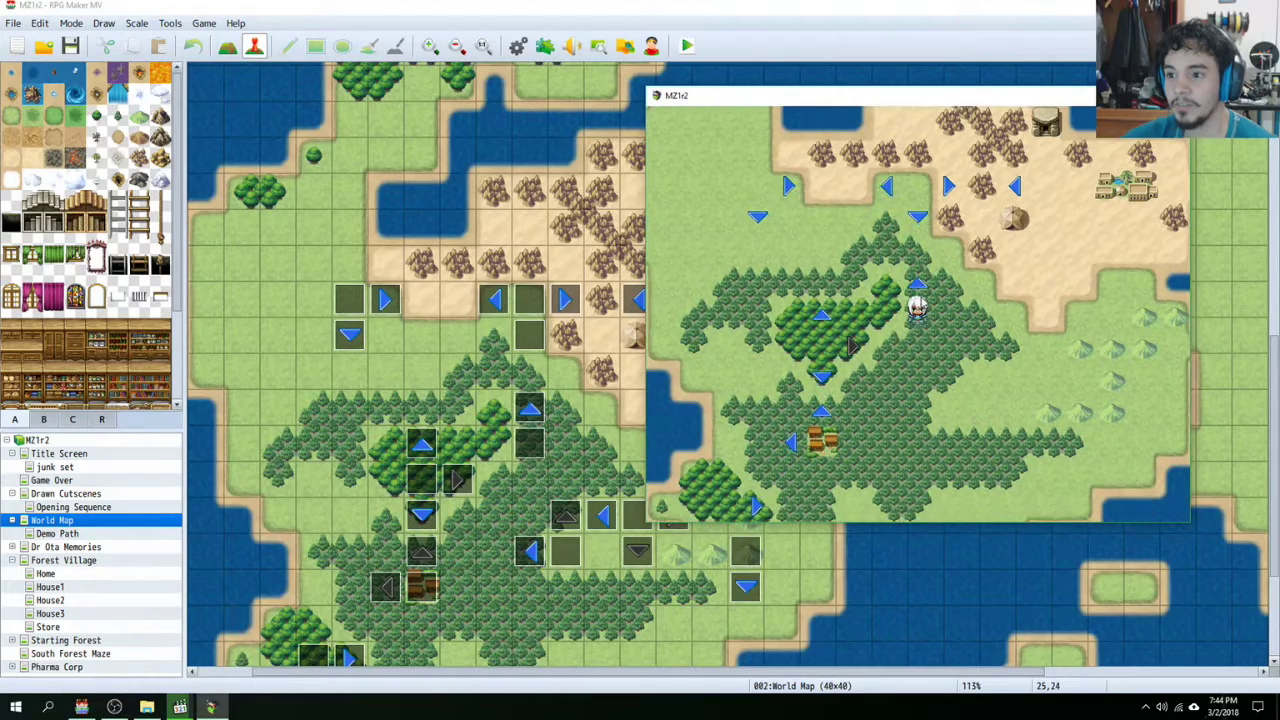
{"action": "key", "text": "Up"}
{"action": "key", "text": "Up"}
{"action": "key", "text": "Up"}
{"action": "key", "text": "Up"}
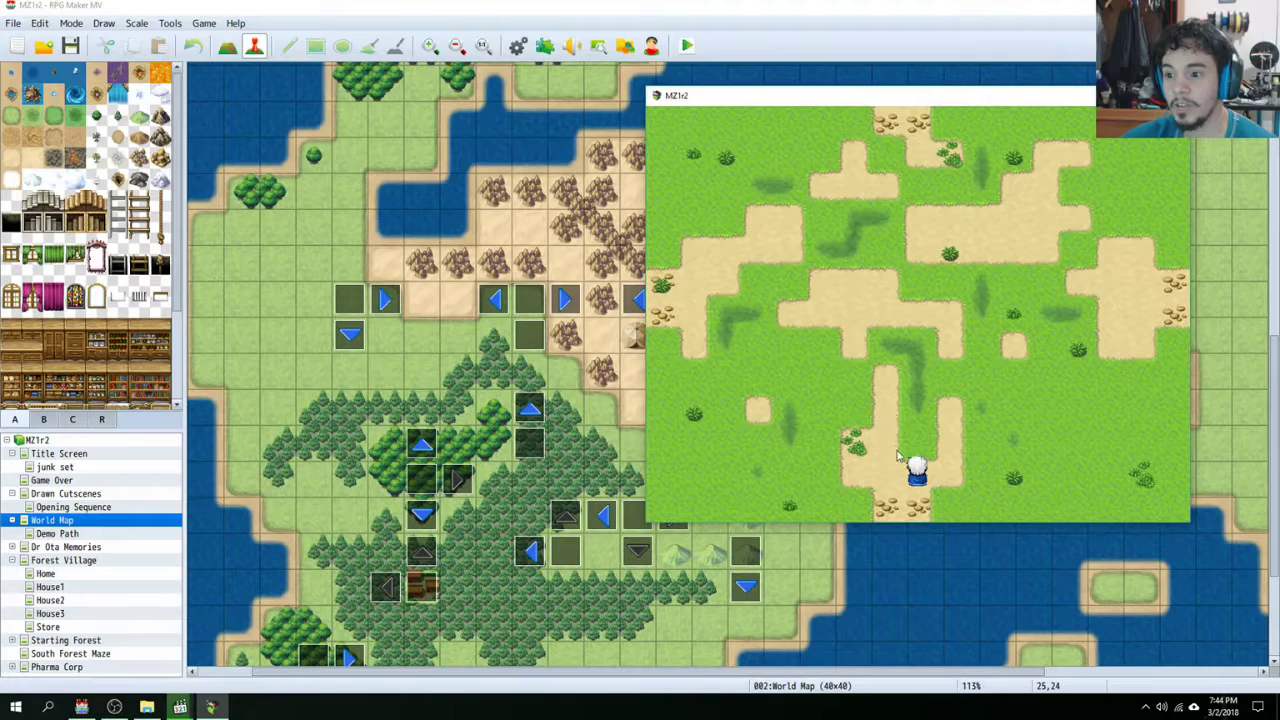
{"action": "left_click", "coordinate": [921, 508]}
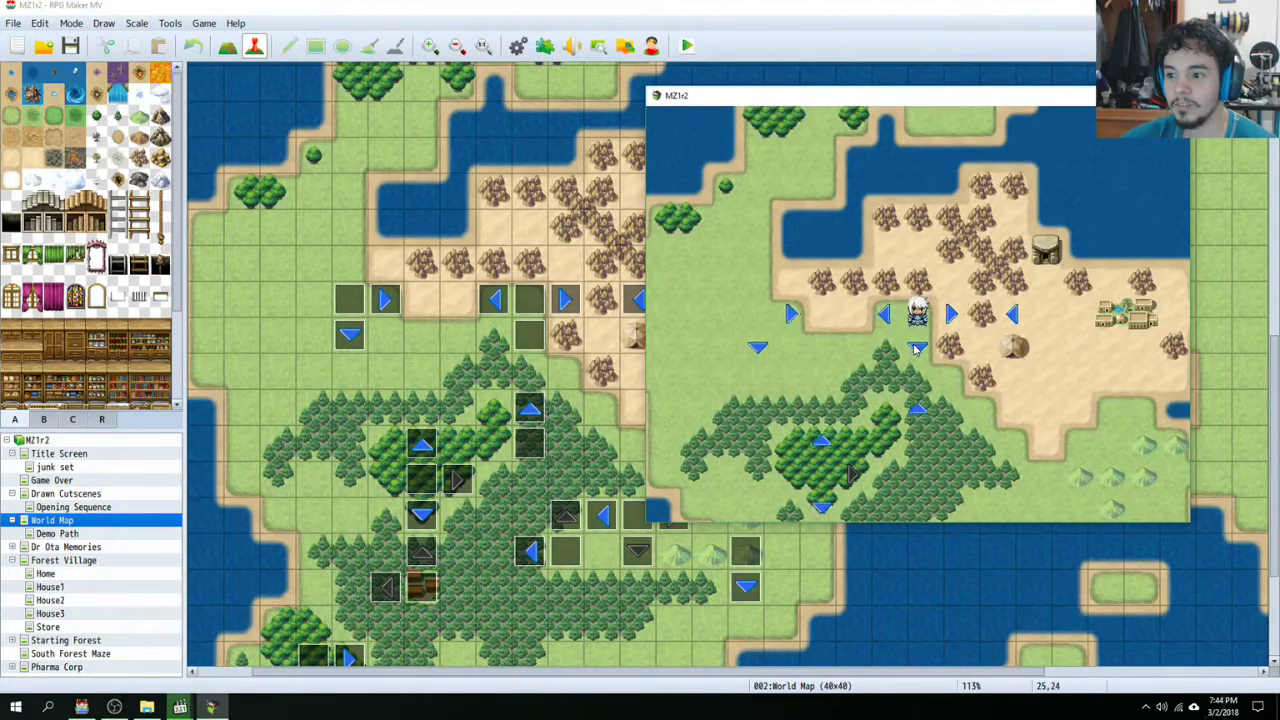
Step: Enter the forest cave map, return to the world map, and close the playtest with Alt+F4
{"action": "left_click_drag", "start_coordinate": [916, 348], "coordinate": [916, 350]}
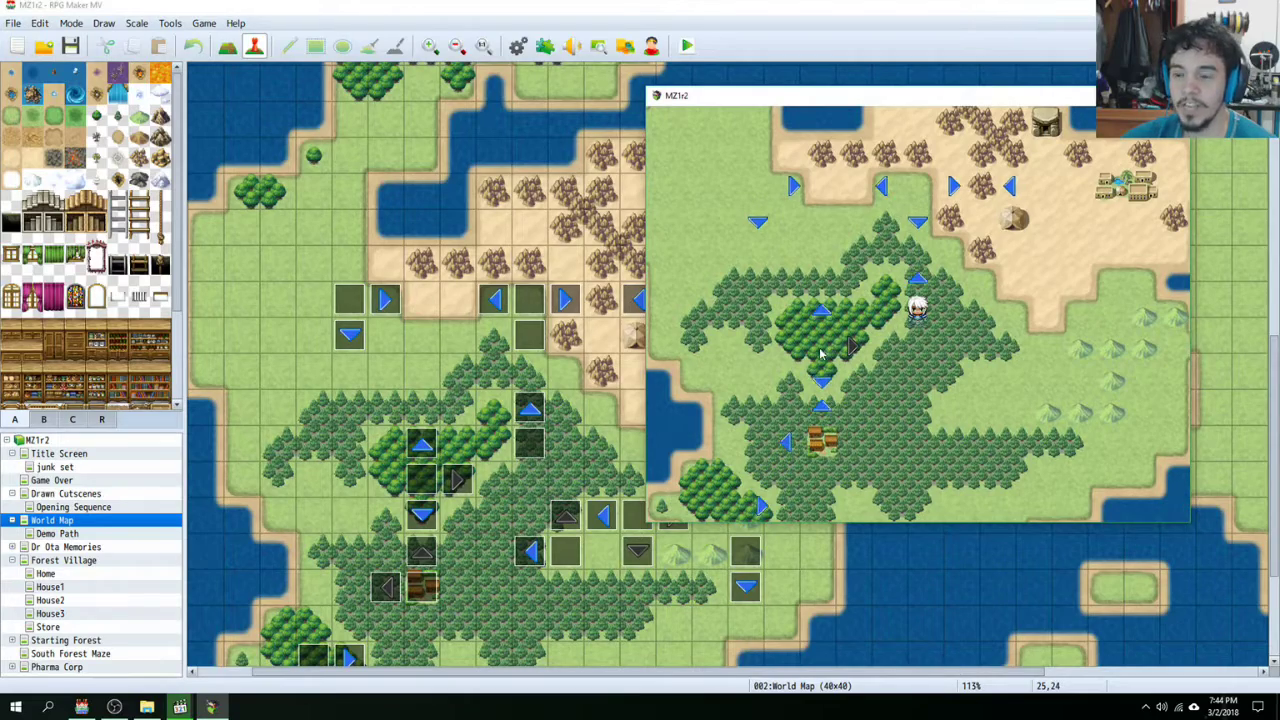
{"action": "left_click", "coordinate": [926, 333]}
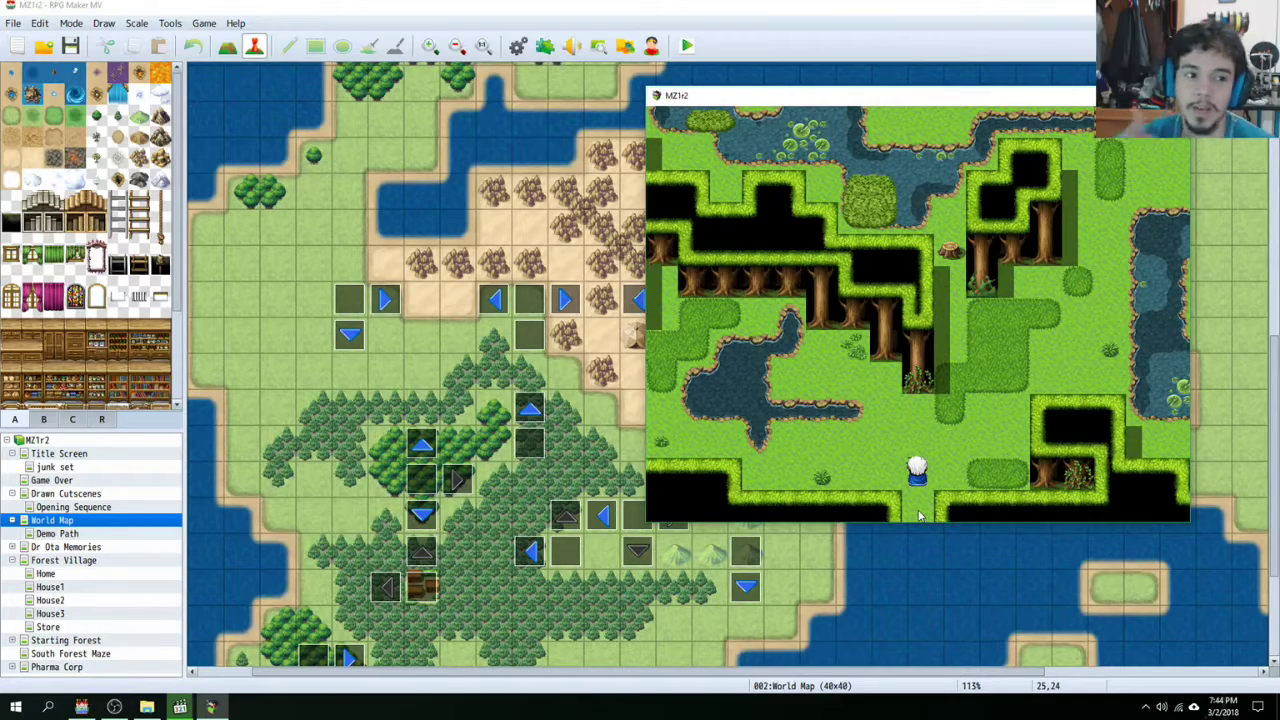
{"action": "left_click", "coordinate": [920, 515]}
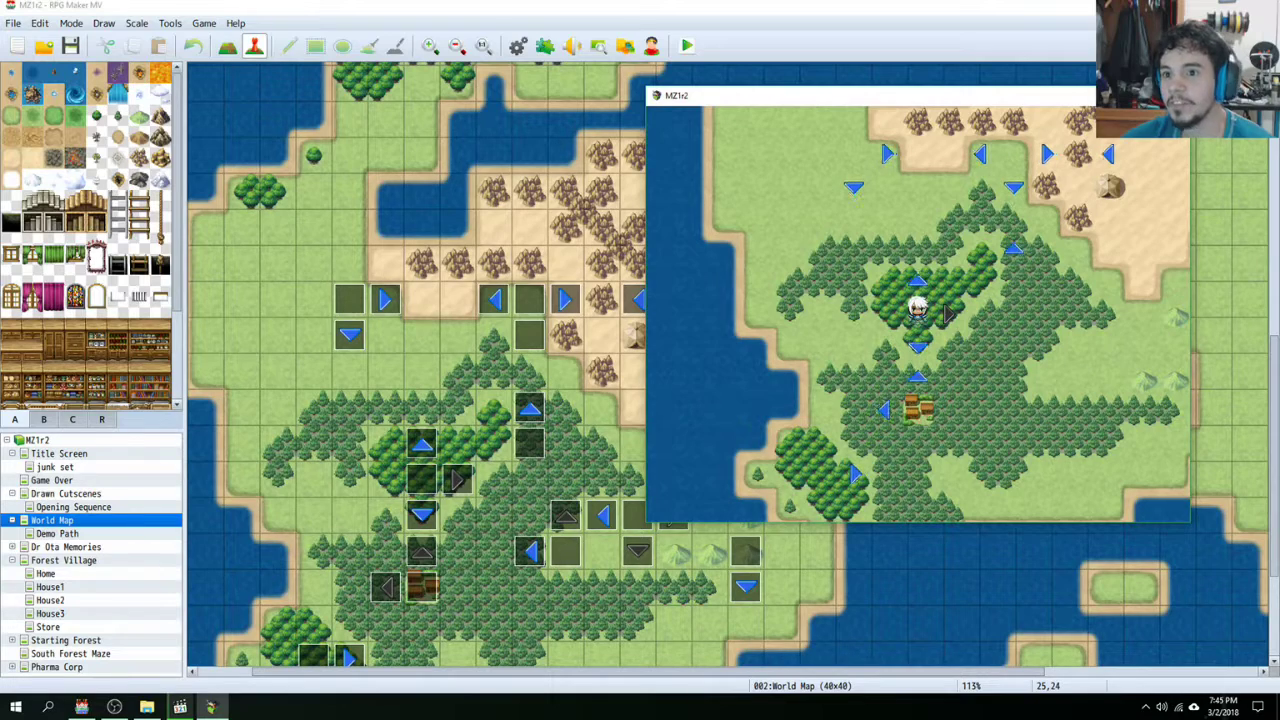
{"action": "key", "text": "alt+F4"}
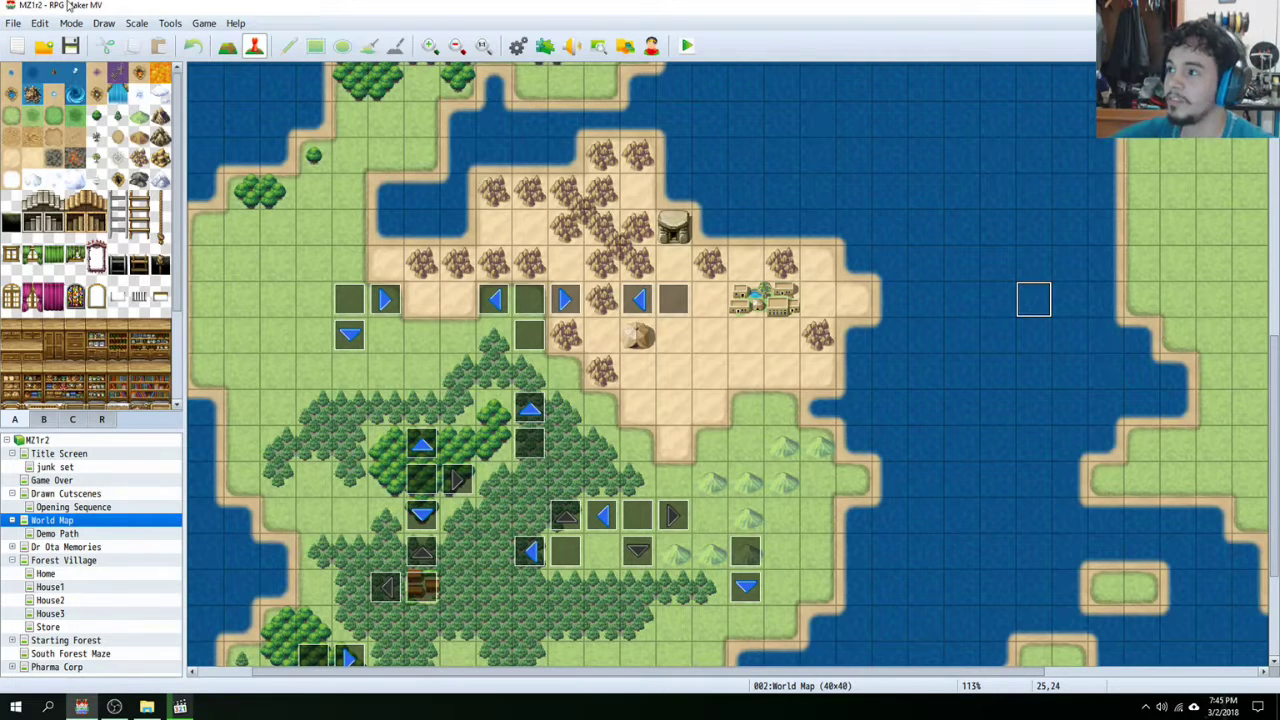
{"action": "left_click", "coordinate": [519, 304]}
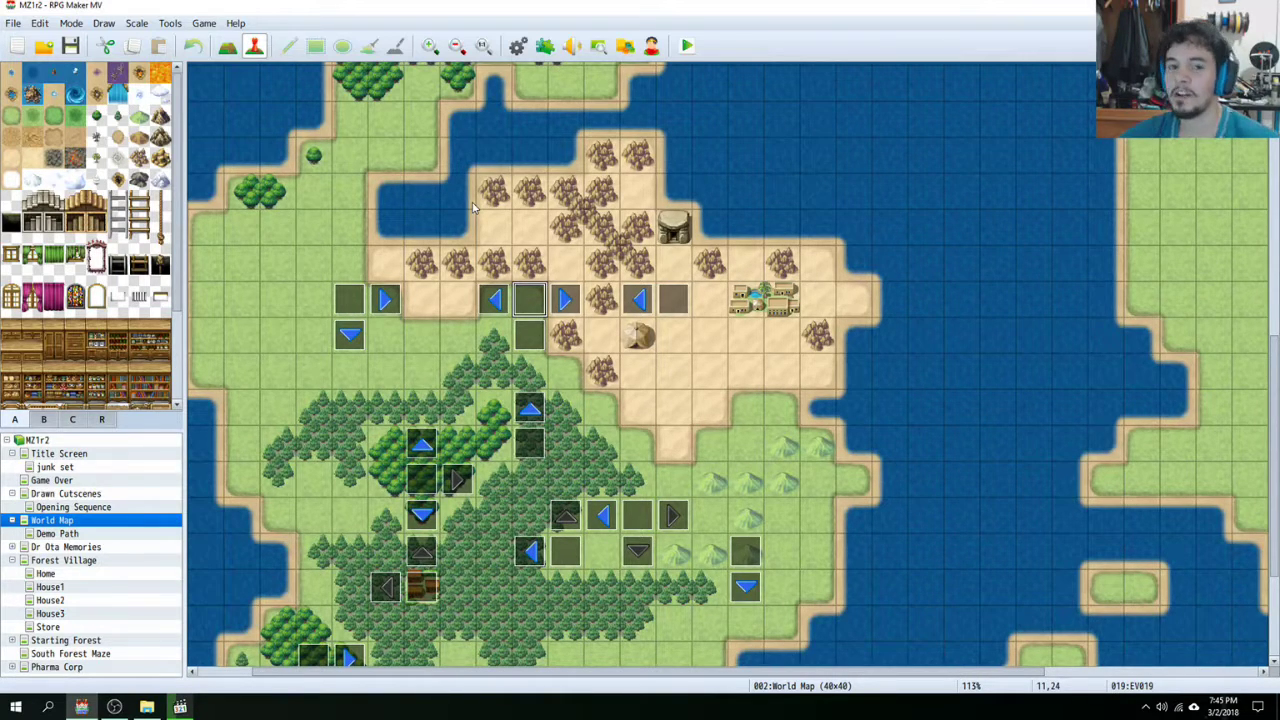
{"action": "left_click", "coordinate": [176, 23]}
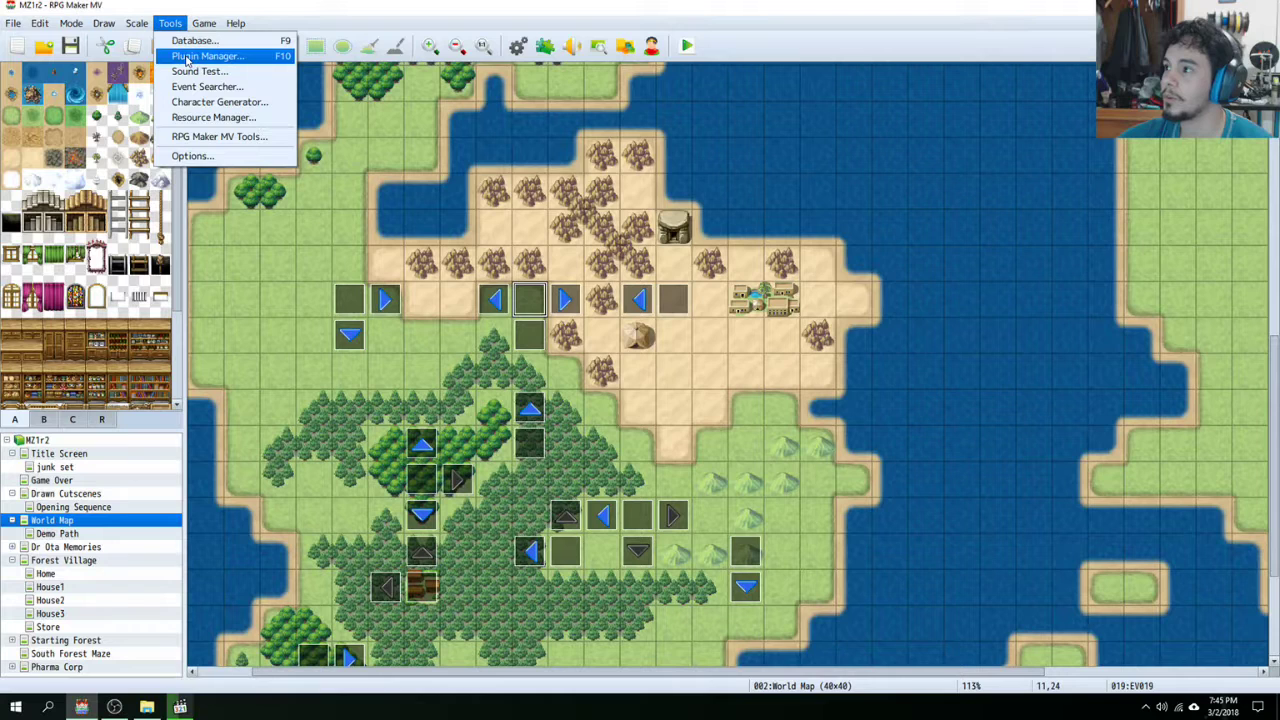
Step: In the Database's Common Events, select 0151 Hidden World Map Area 1 and its first Player X command
{"action": "left_click", "coordinate": [194, 41]}
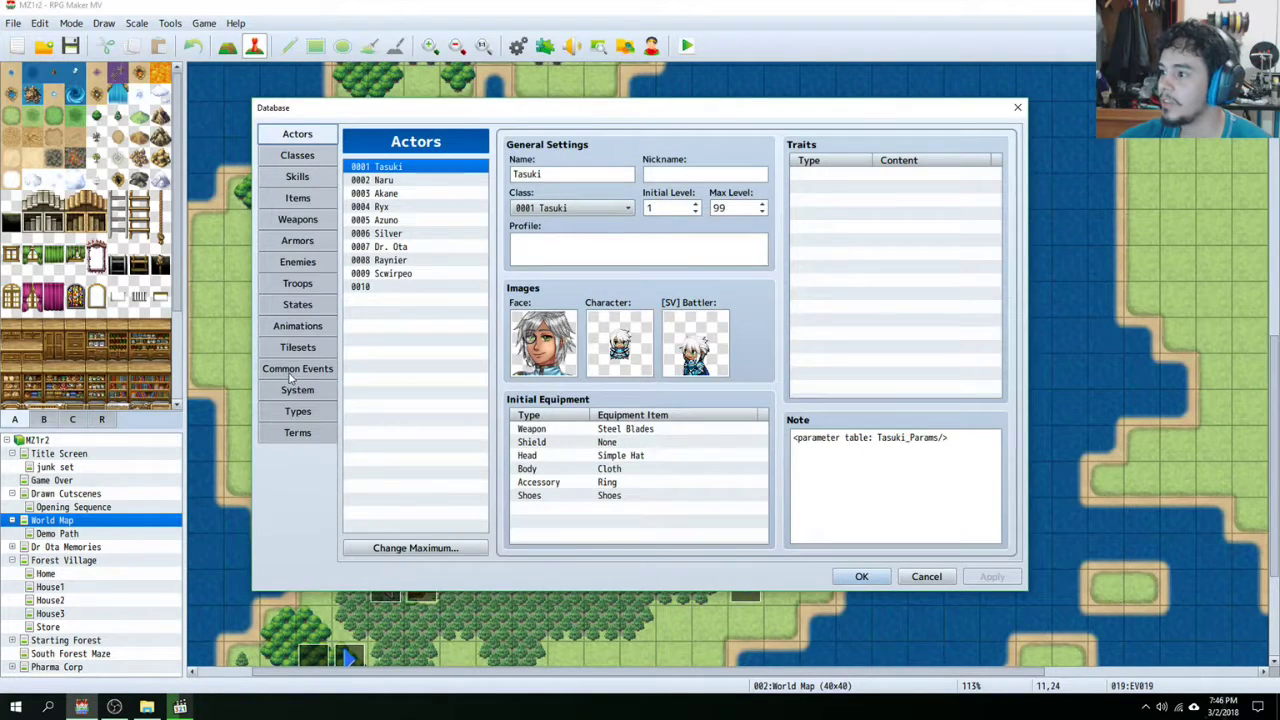
{"action": "left_click", "coordinate": [290, 369]}
{"action": "scroll", "coordinate": [390, 376], "scroll_direction": "down", "scroll_amount": 5}
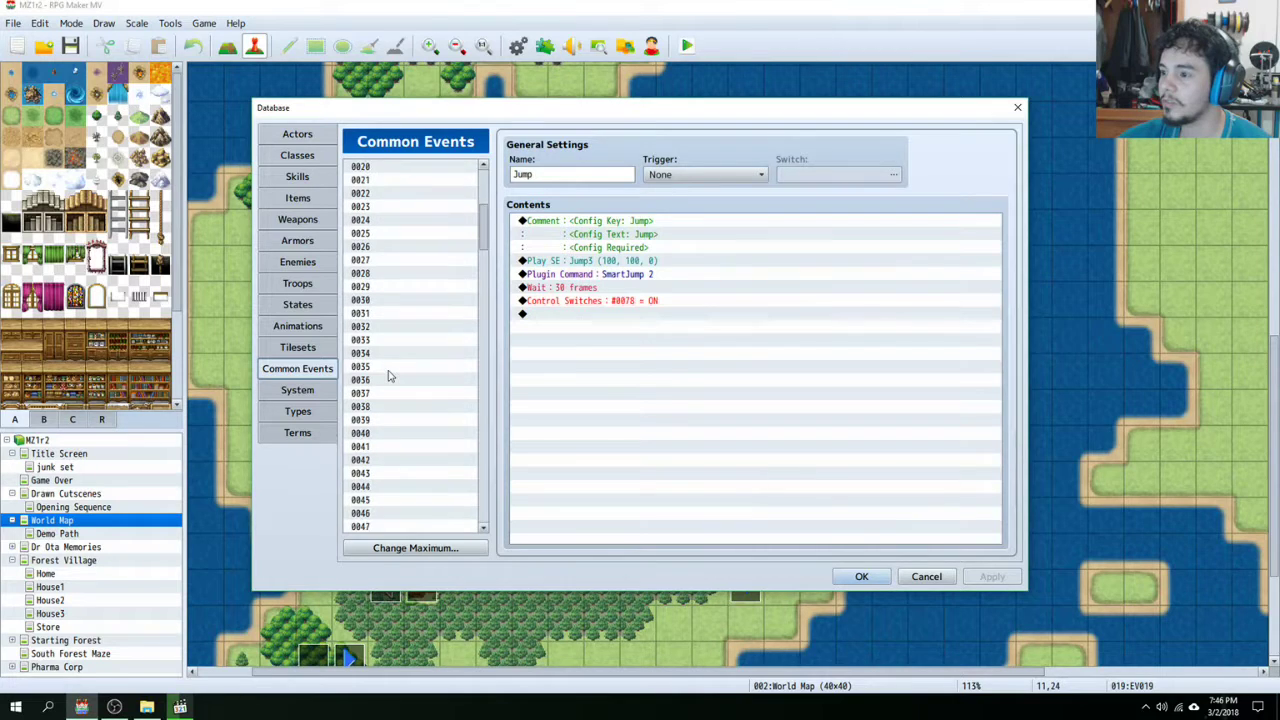
{"action": "scroll", "coordinate": [390, 376], "scroll_direction": "up", "scroll_amount": 3}
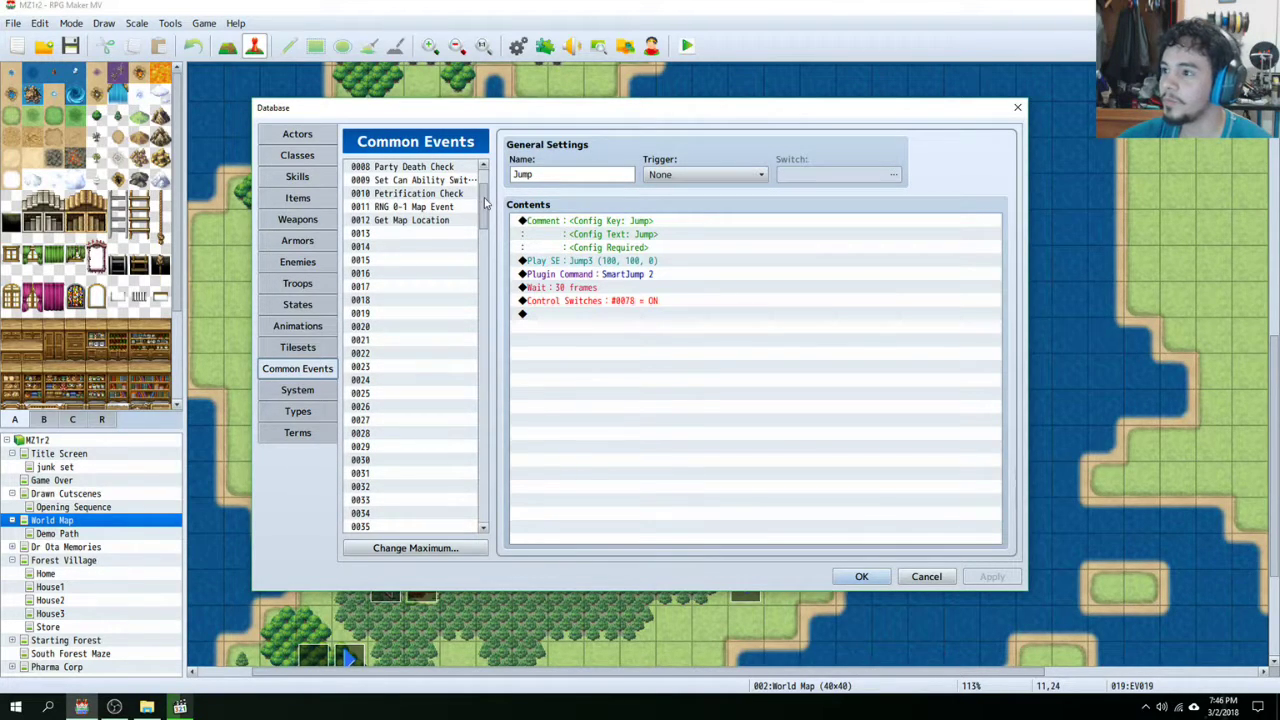
{"action": "scroll", "coordinate": [457, 337], "scroll_direction": "down", "scroll_amount": 5}
{"action": "scroll", "coordinate": [457, 337], "scroll_direction": "up", "scroll_amount": 10}
{"action": "scroll", "coordinate": [468, 371], "scroll_direction": "down", "scroll_amount": 20}
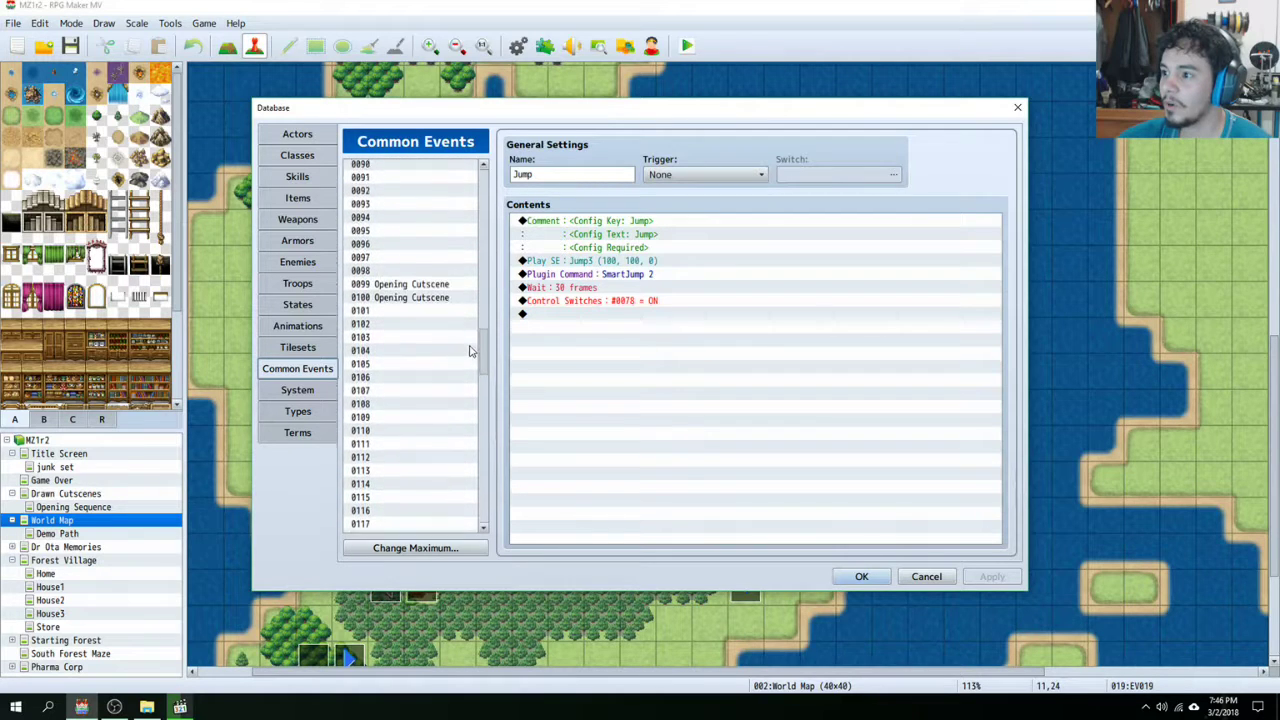
{"action": "scroll", "coordinate": [464, 440], "scroll_direction": "down", "scroll_amount": 2}
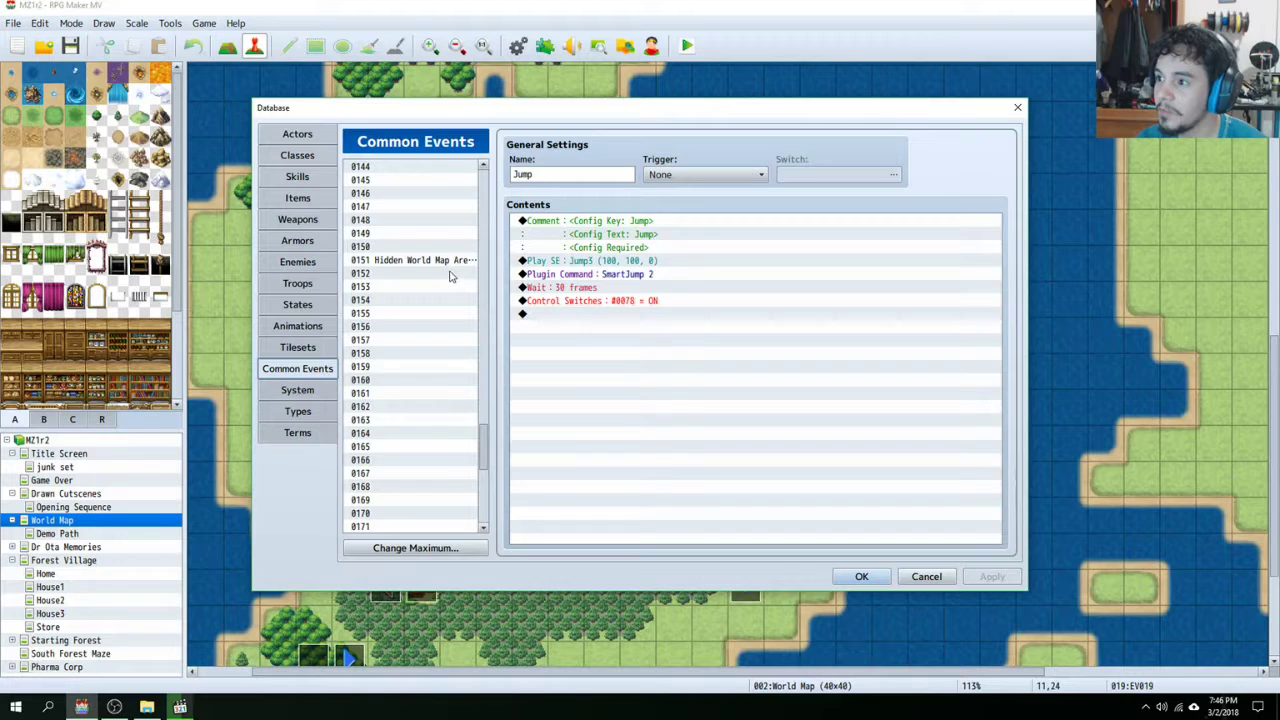
{"action": "left_click", "coordinate": [421, 260]}
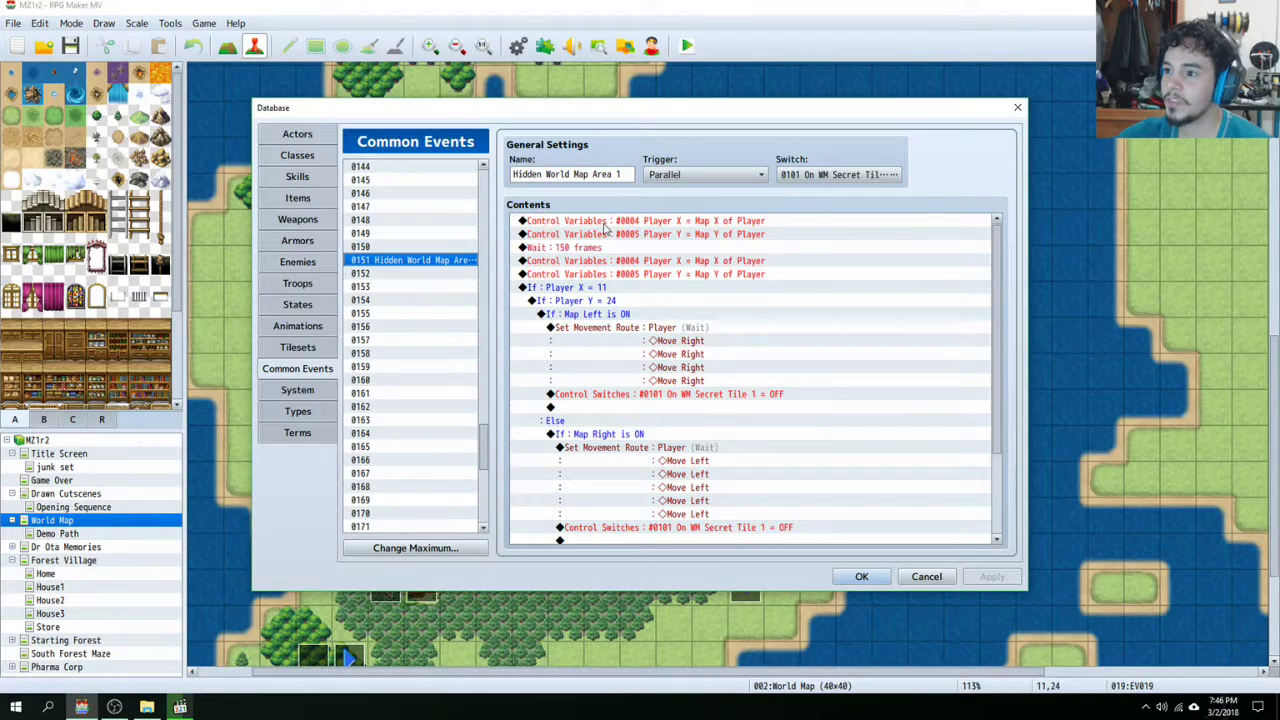
{"action": "left_click", "coordinate": [606, 222]}
{"action": "key", "text": "Insert"}
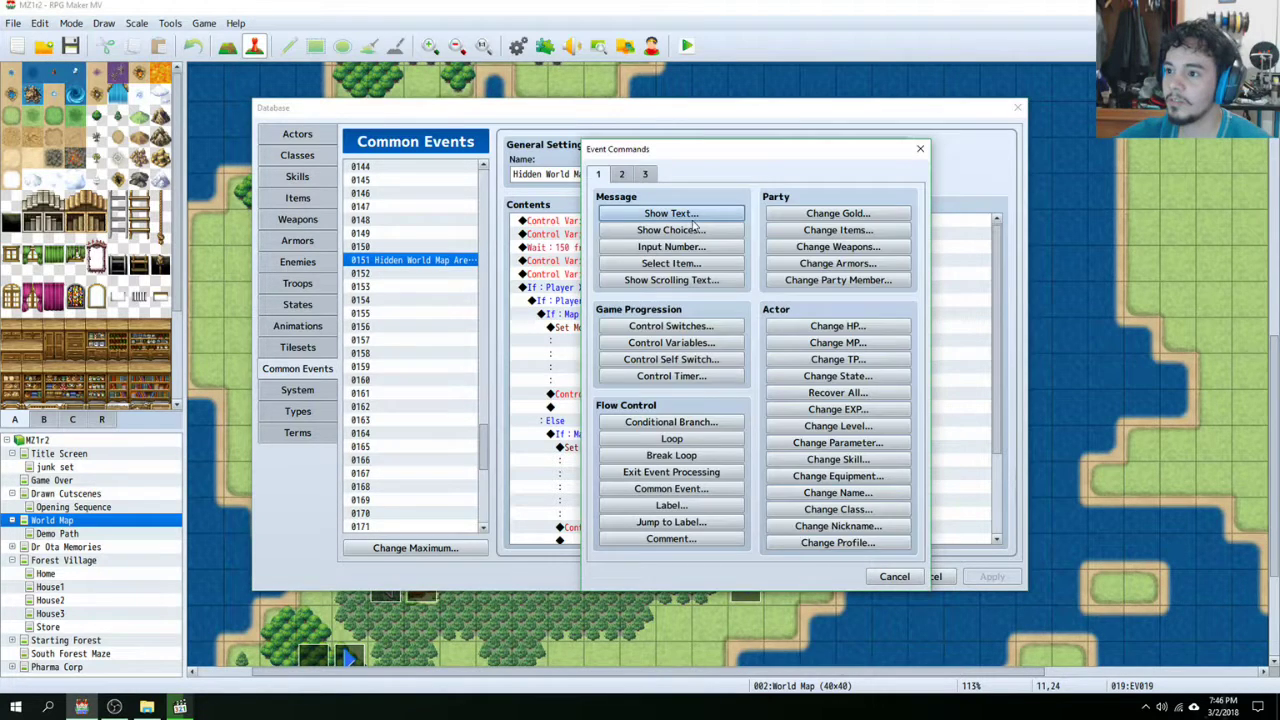
{"action": "left_click", "coordinate": [914, 579]}
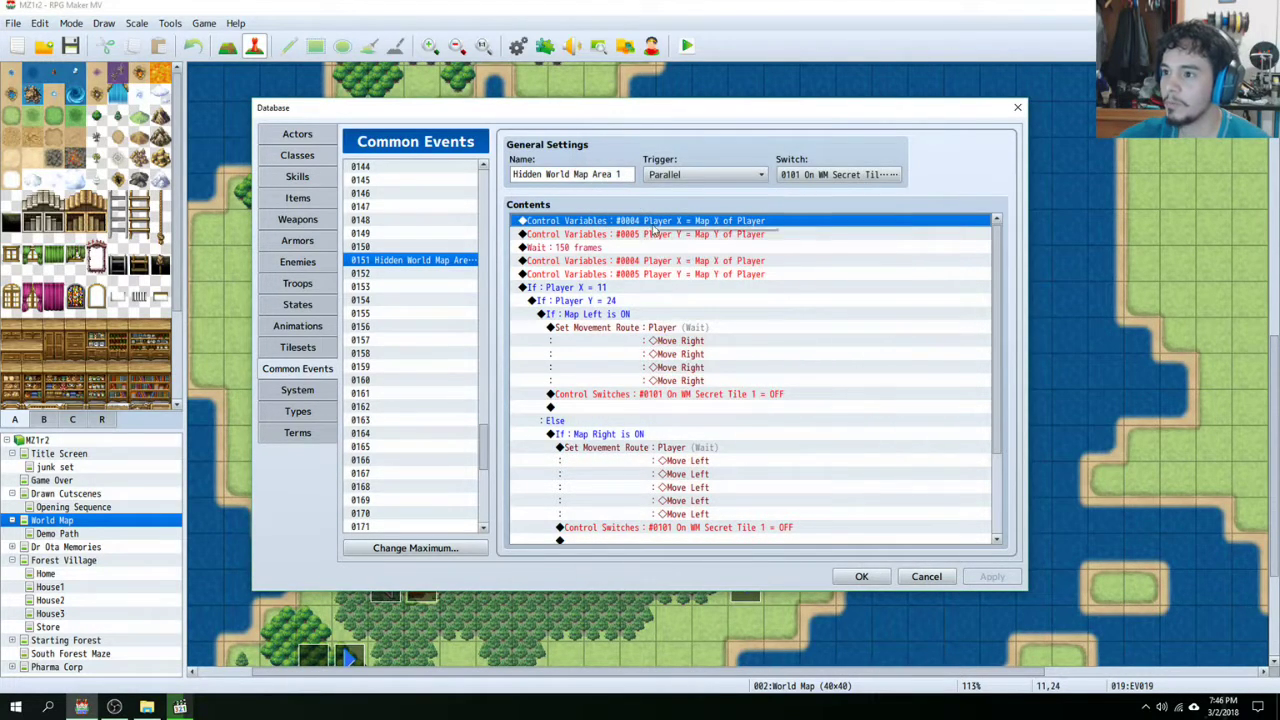
{"action": "right_click", "coordinate": [655, 227]}
{"action": "left_click", "coordinate": [680, 250]}
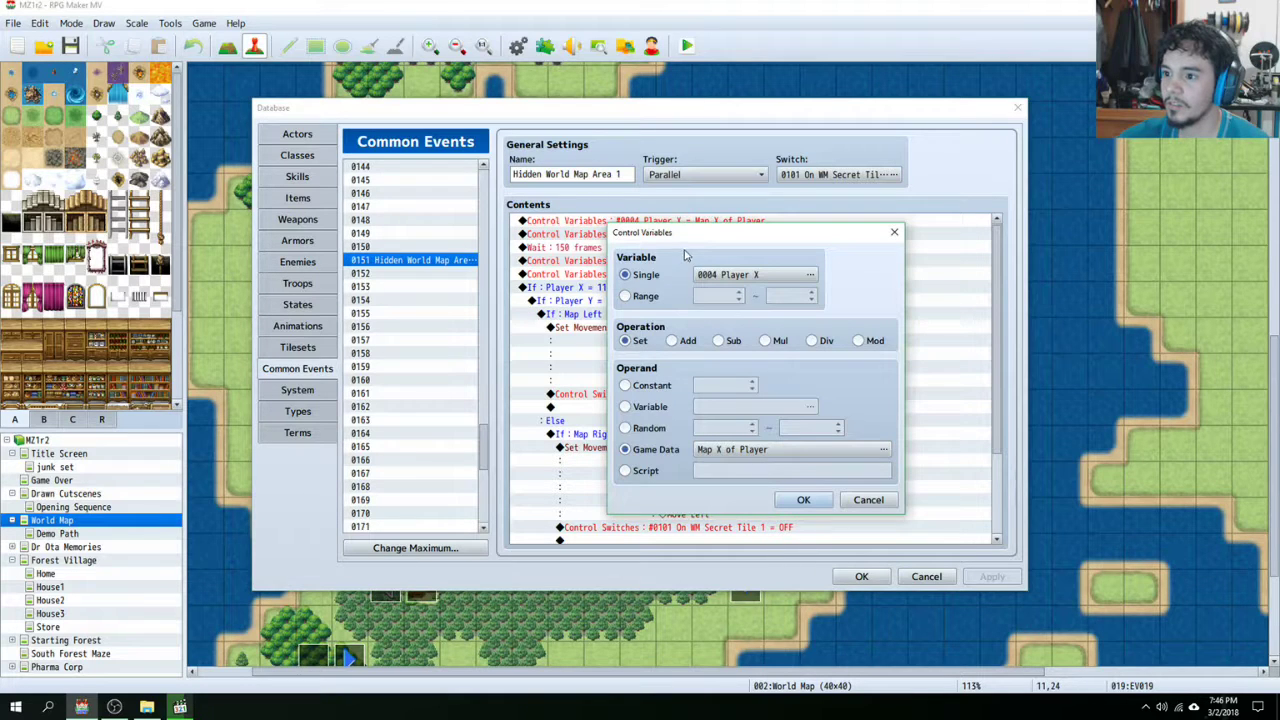
{"action": "left_click_drag", "start_coordinate": [692, 237], "coordinate": [673, 166]}
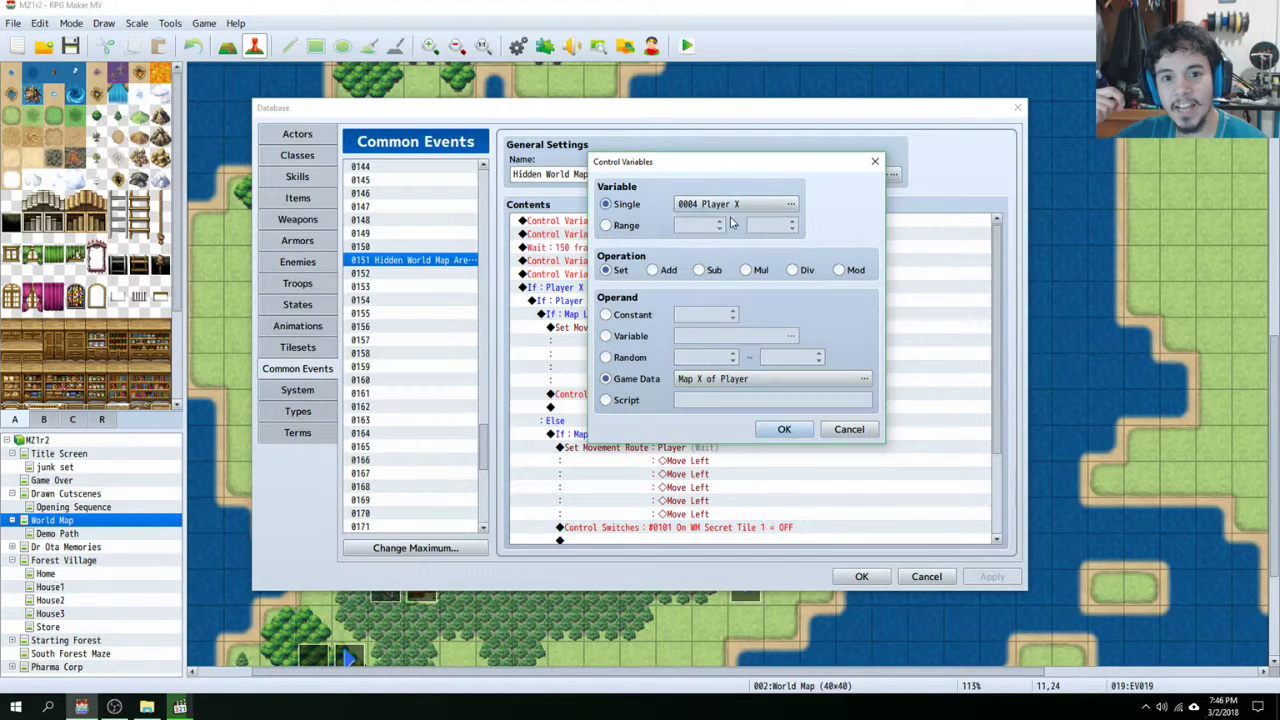
{"action": "left_click", "coordinate": [722, 380]}
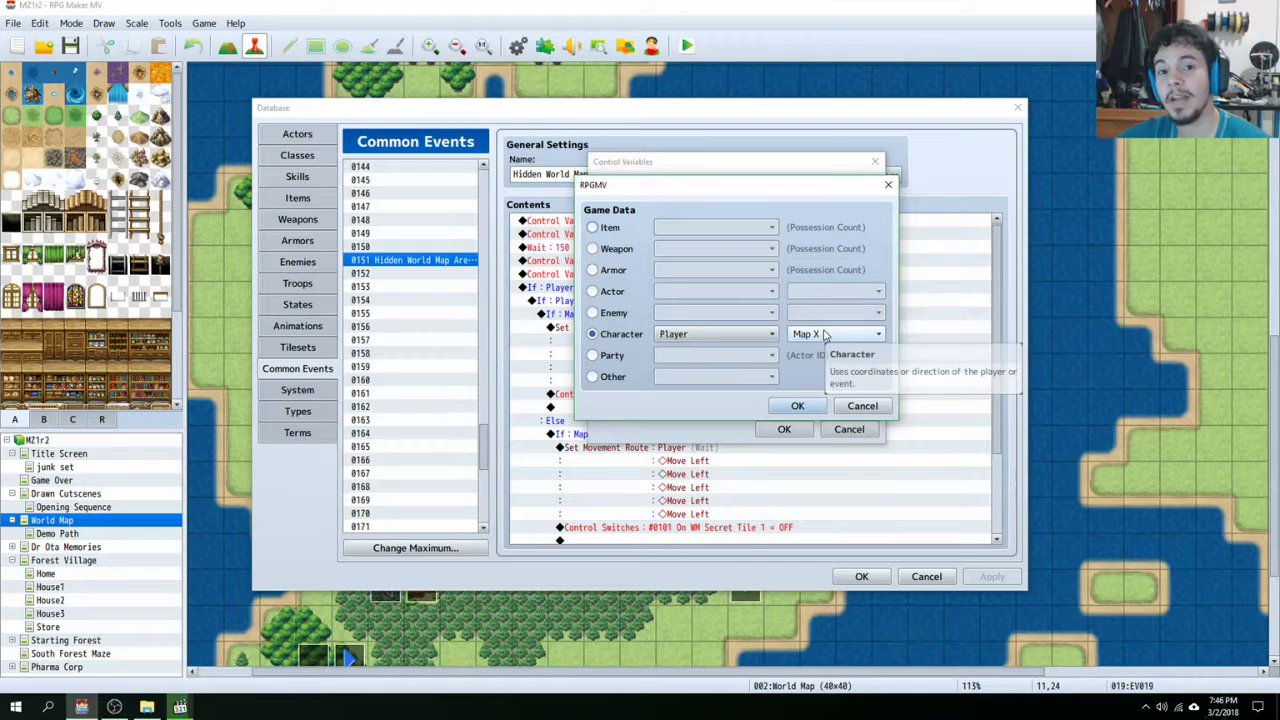
{"action": "left_click", "coordinate": [862, 406]}
{"action": "left_click", "coordinate": [849, 429]}
{"action": "right_click", "coordinate": [712, 236]}
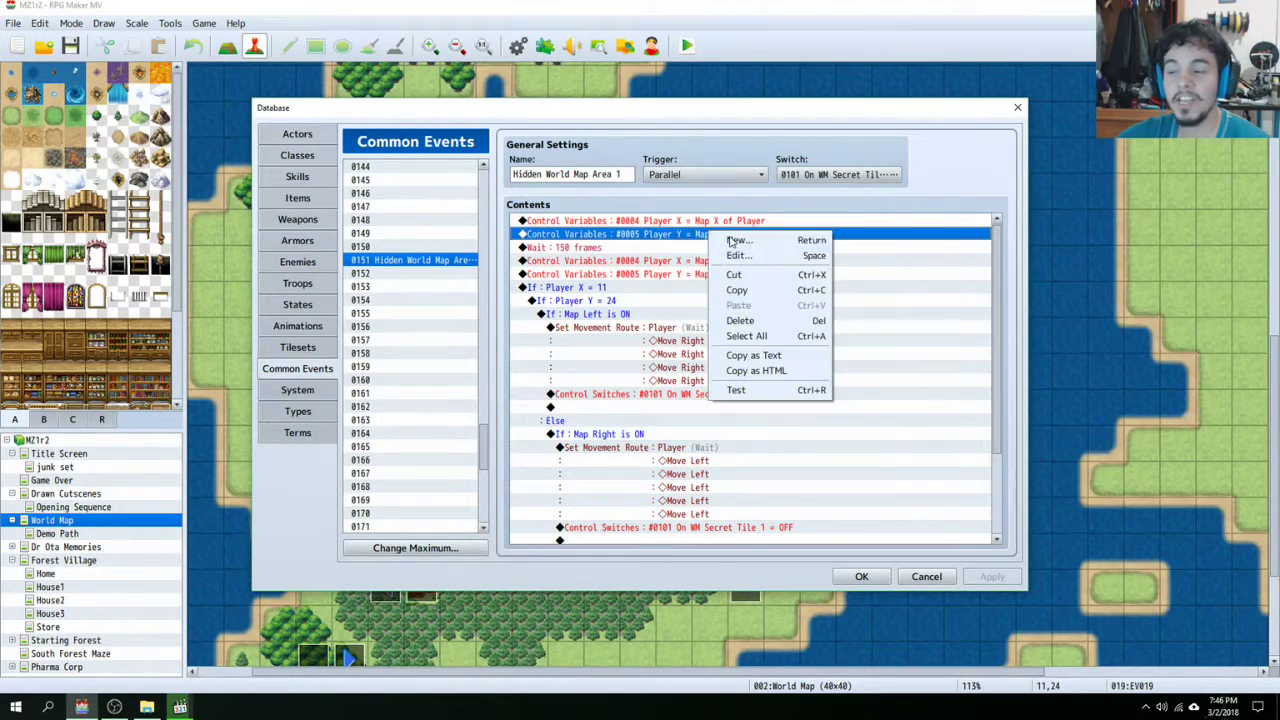
{"action": "left_click", "coordinate": [768, 260]}
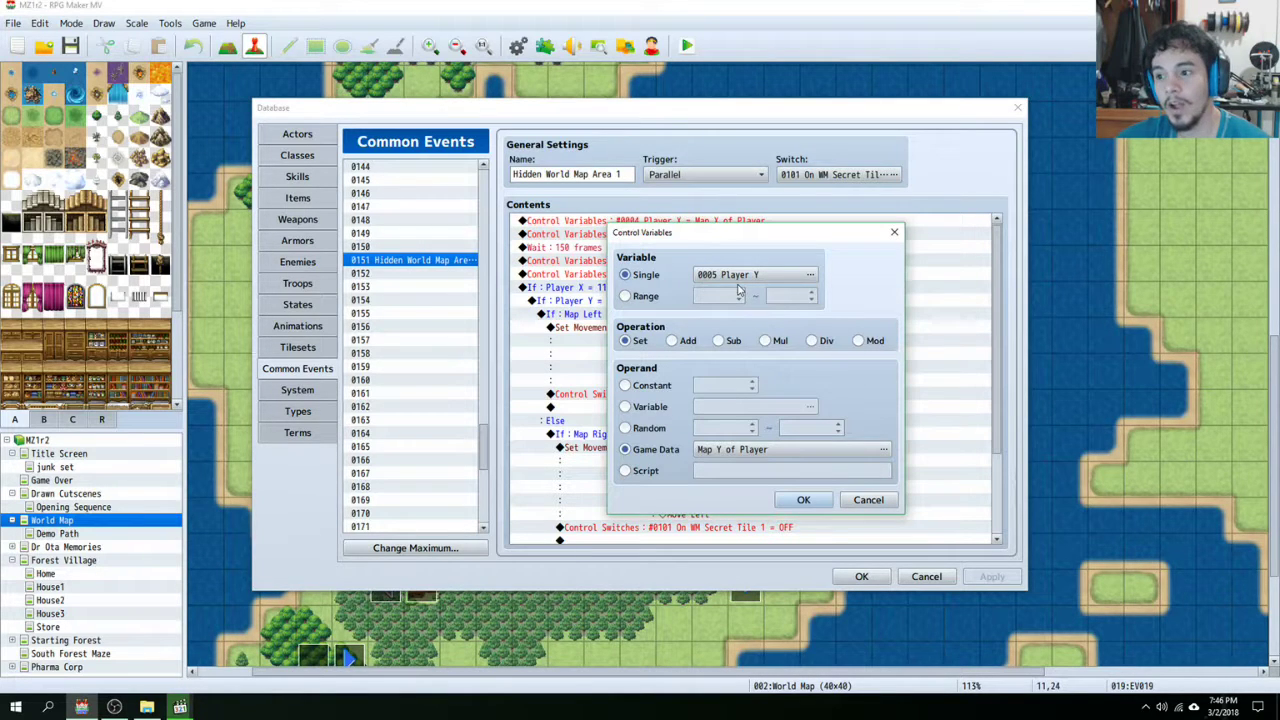
{"action": "left_click", "coordinate": [700, 451]}
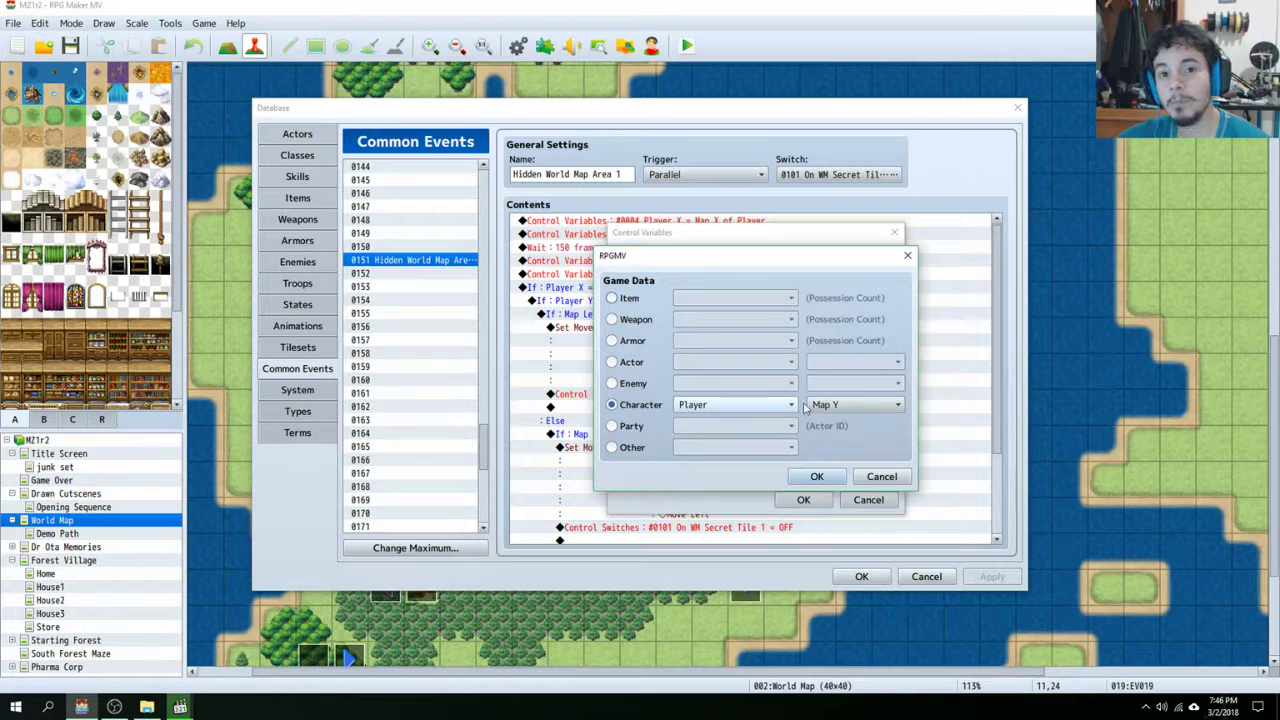
{"action": "left_click", "coordinate": [875, 476]}
{"action": "left_click", "coordinate": [868, 499]}
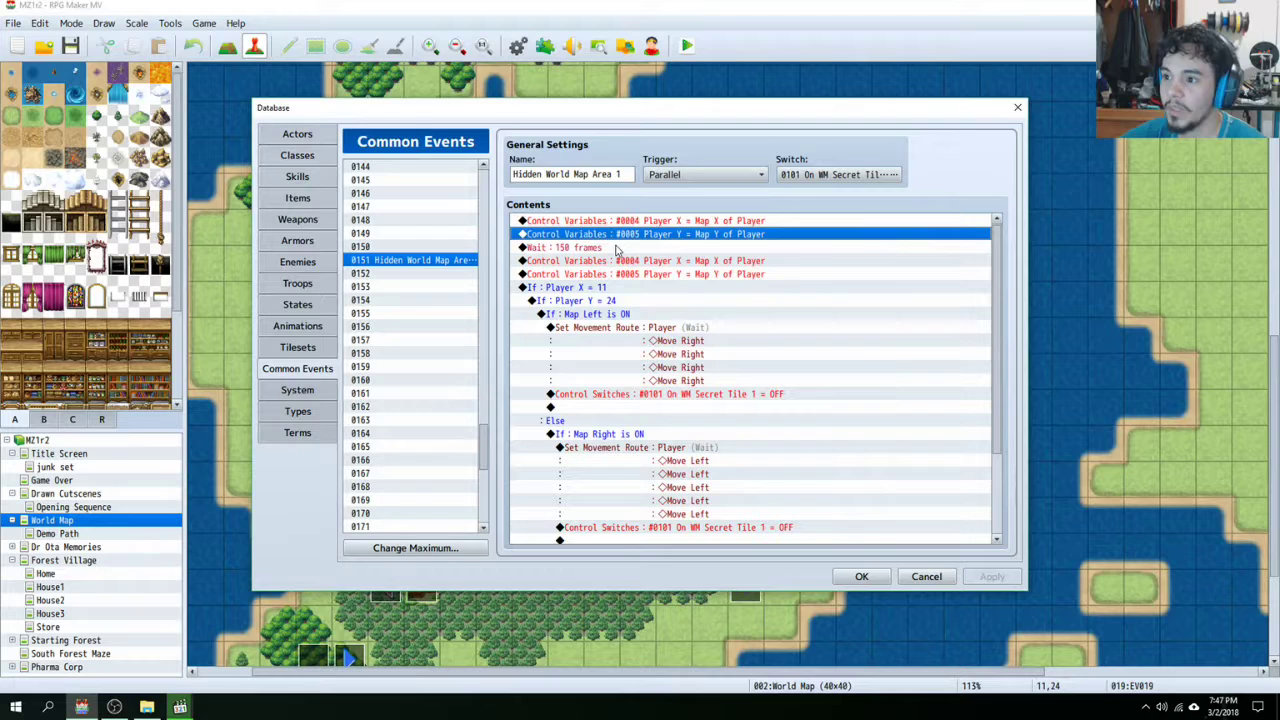
{"action": "left_click", "coordinate": [617, 248]}
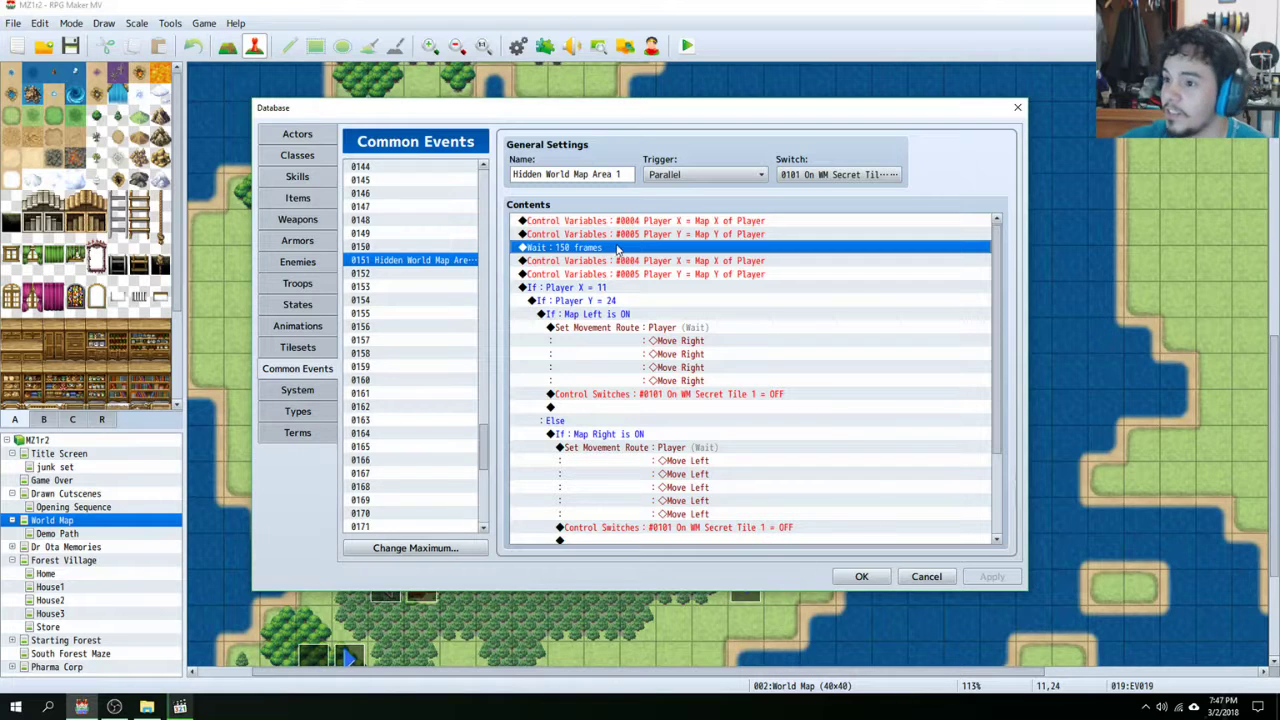
{"action": "left_click", "coordinate": [615, 261]}
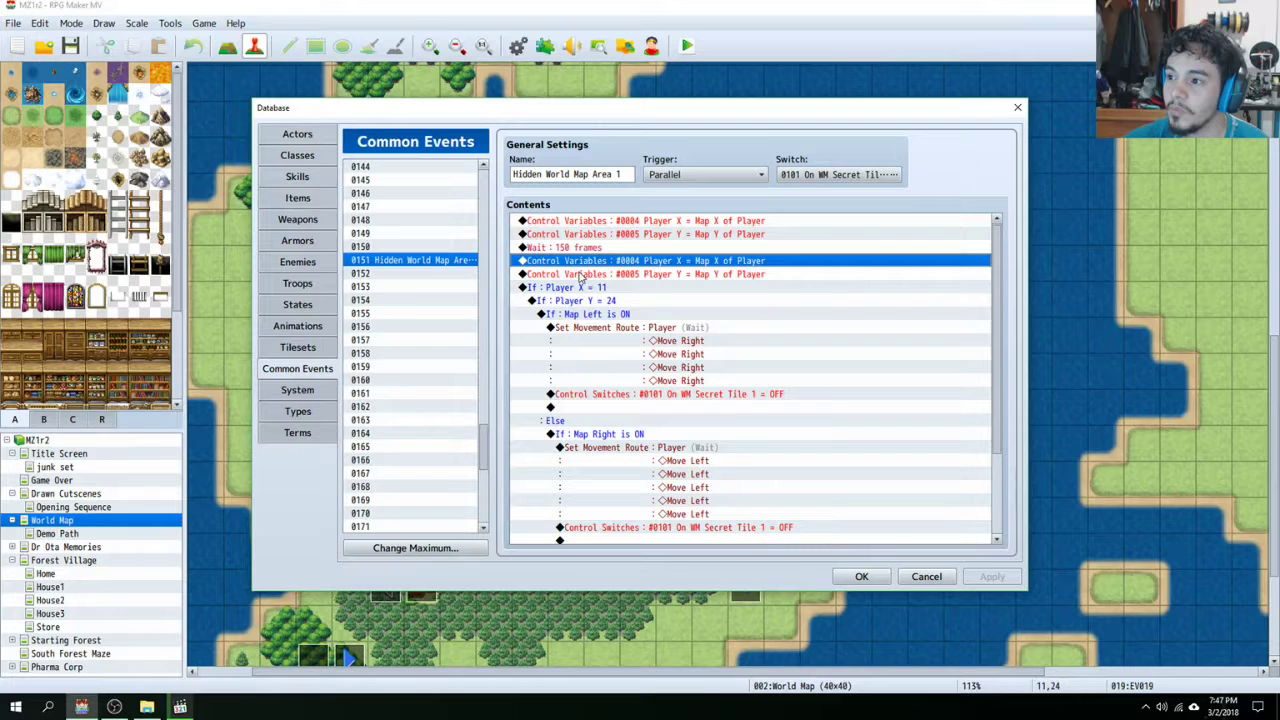
{"action": "left_click", "coordinate": [665, 275]}
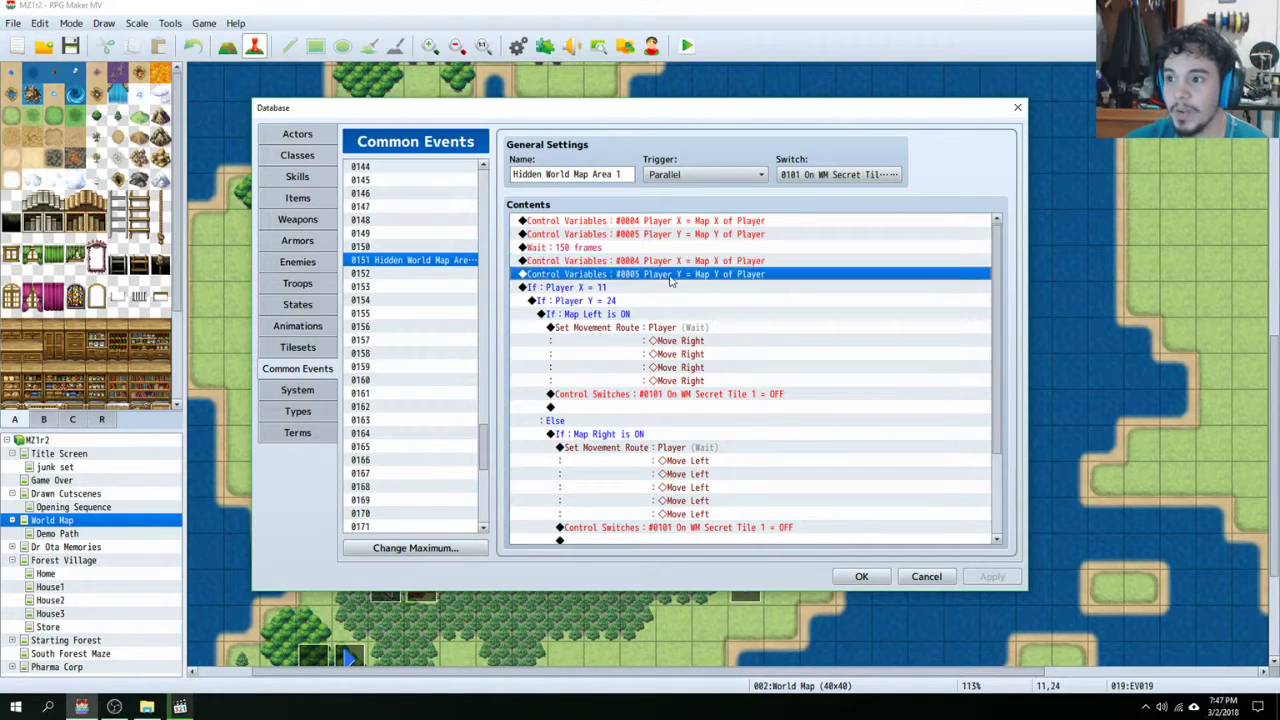
{"action": "left_click", "coordinate": [600, 289]}
{"action": "scroll", "coordinate": [620, 257], "scroll_direction": "down", "scroll_amount": 3}
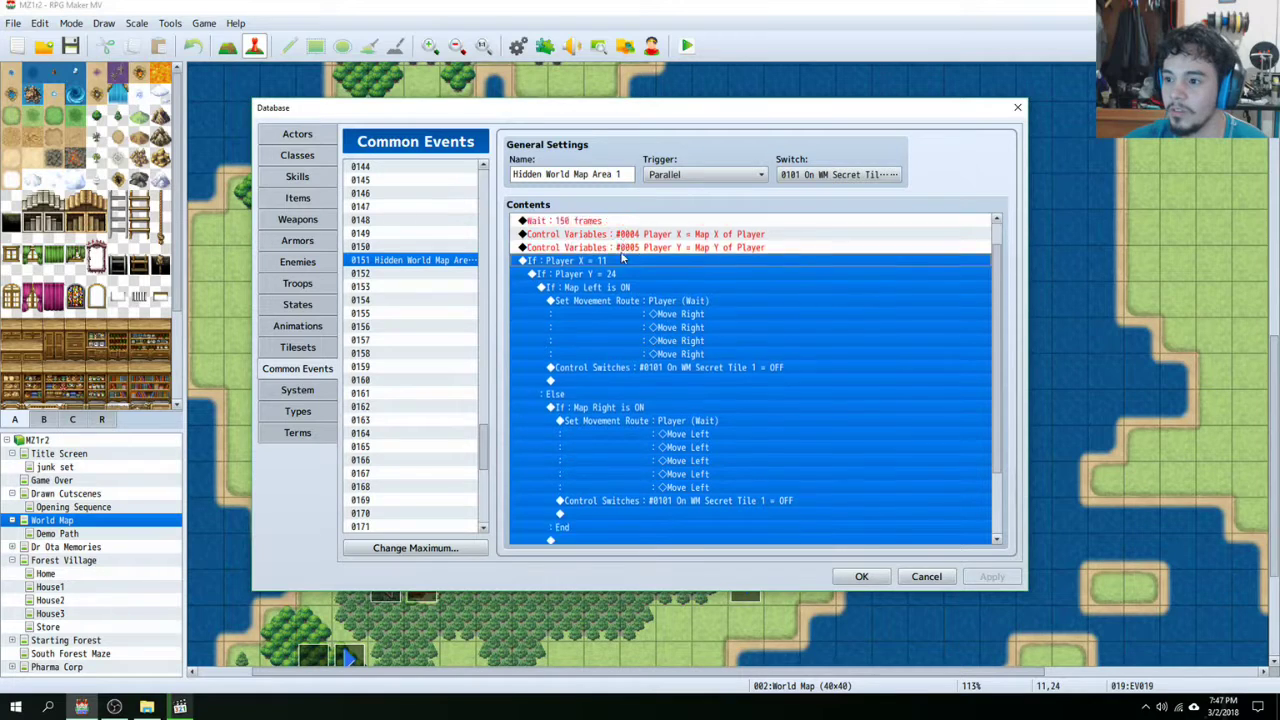
{"action": "scroll", "coordinate": [620, 250], "scroll_direction": "up", "scroll_amount": 2}
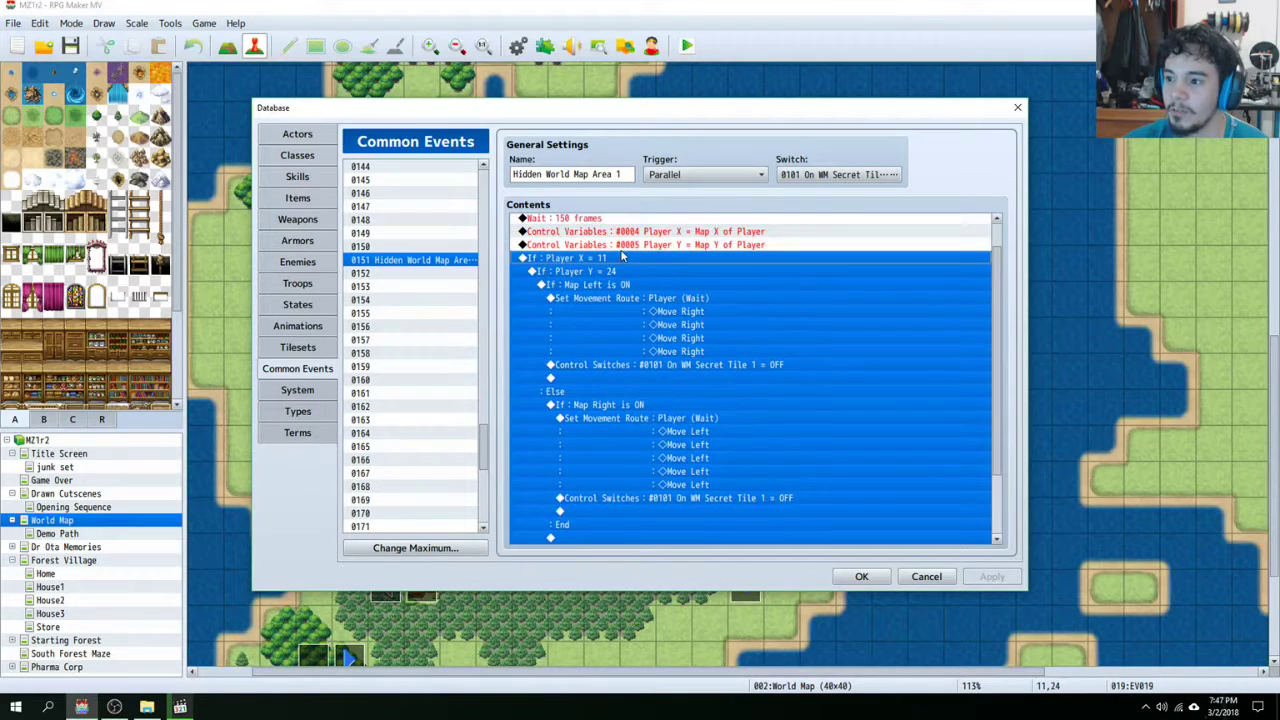
{"action": "left_click", "coordinate": [580, 275]}
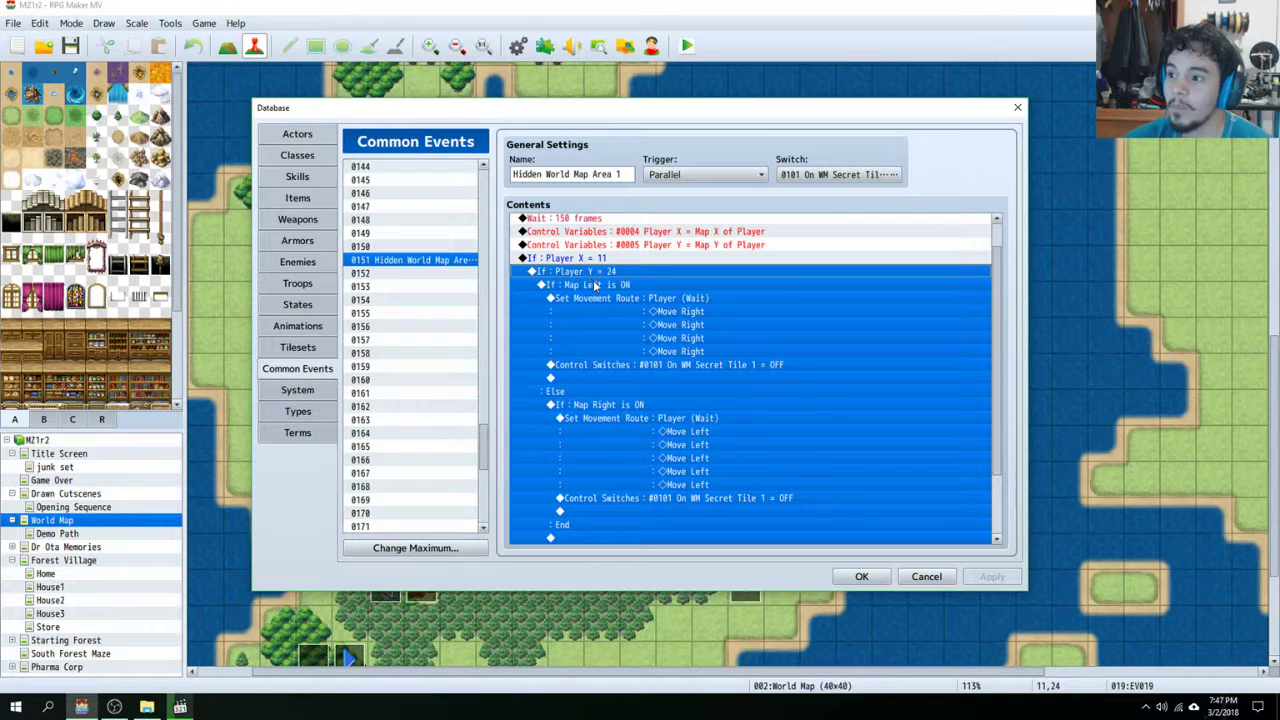
{"action": "left_click", "coordinate": [596, 285]}
{"action": "left_click", "coordinate": [656, 368]}
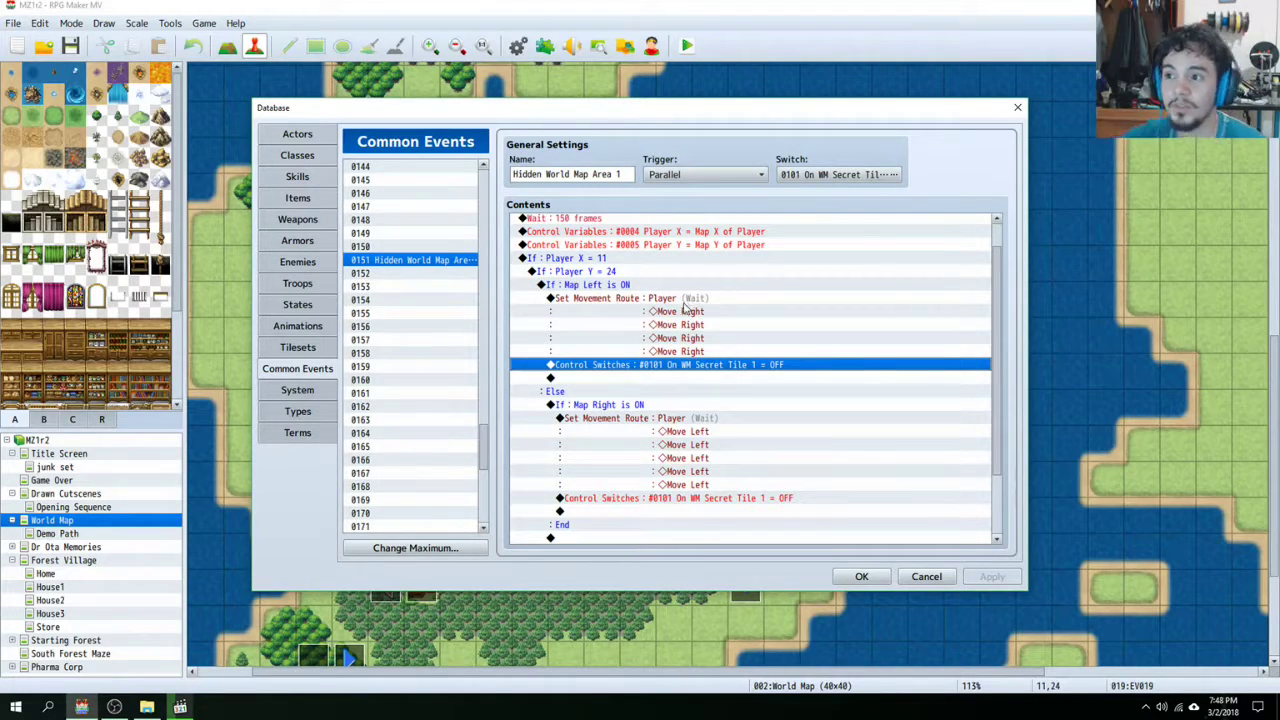
{"action": "scroll", "coordinate": [684, 308], "scroll_direction": "down", "scroll_amount": 1}
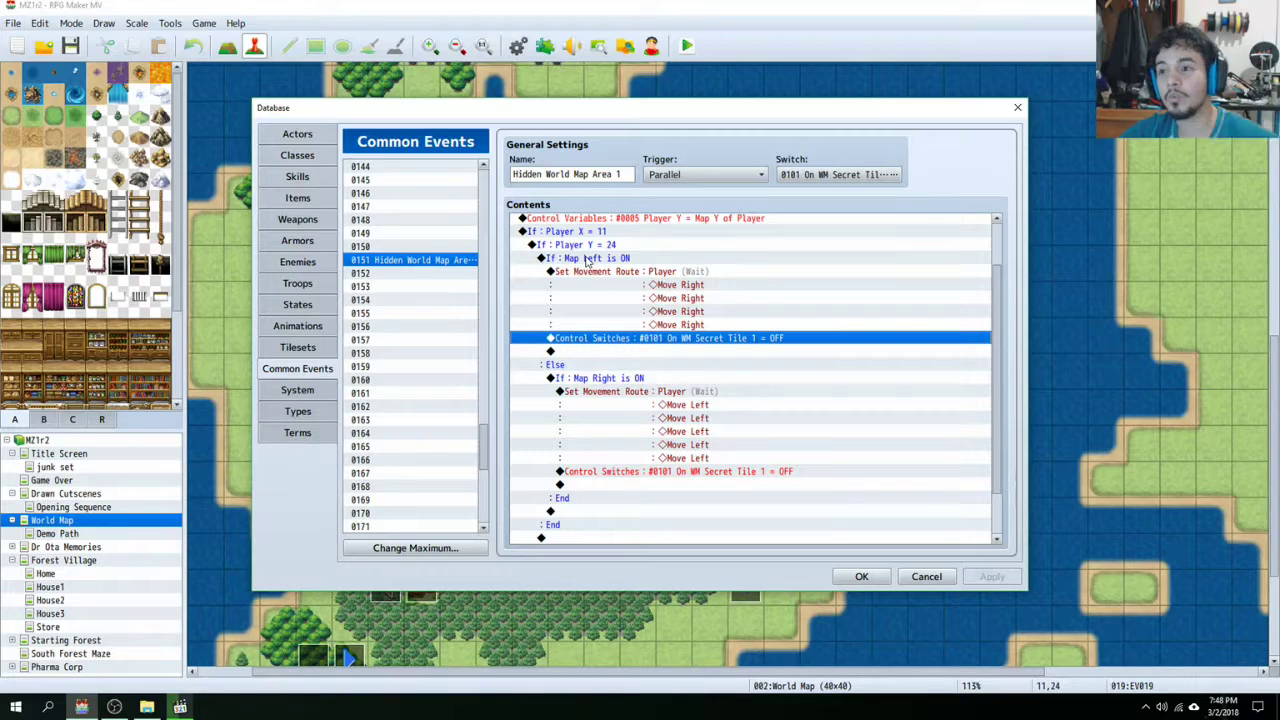
{"action": "left_click_drag", "start_coordinate": [536, 110], "coordinate": [1273, 96]}
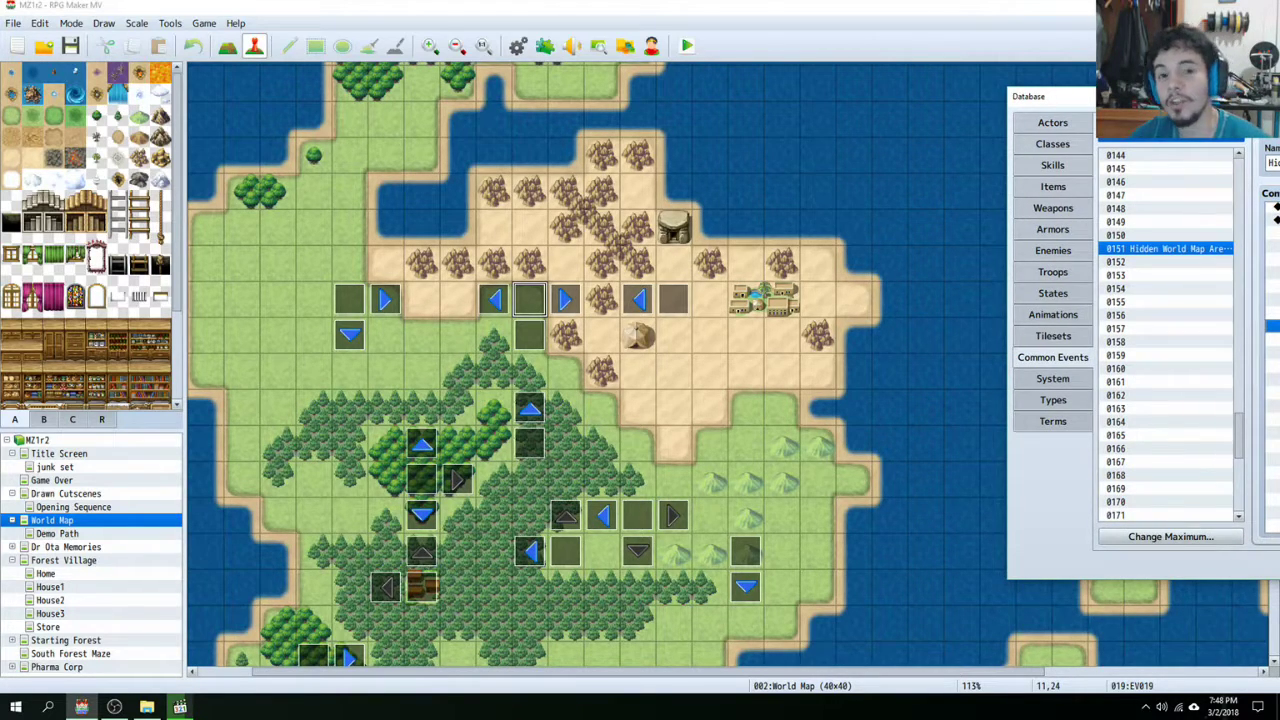
{"action": "left_click_drag", "start_coordinate": [1153, 105], "coordinate": [950, 115]}
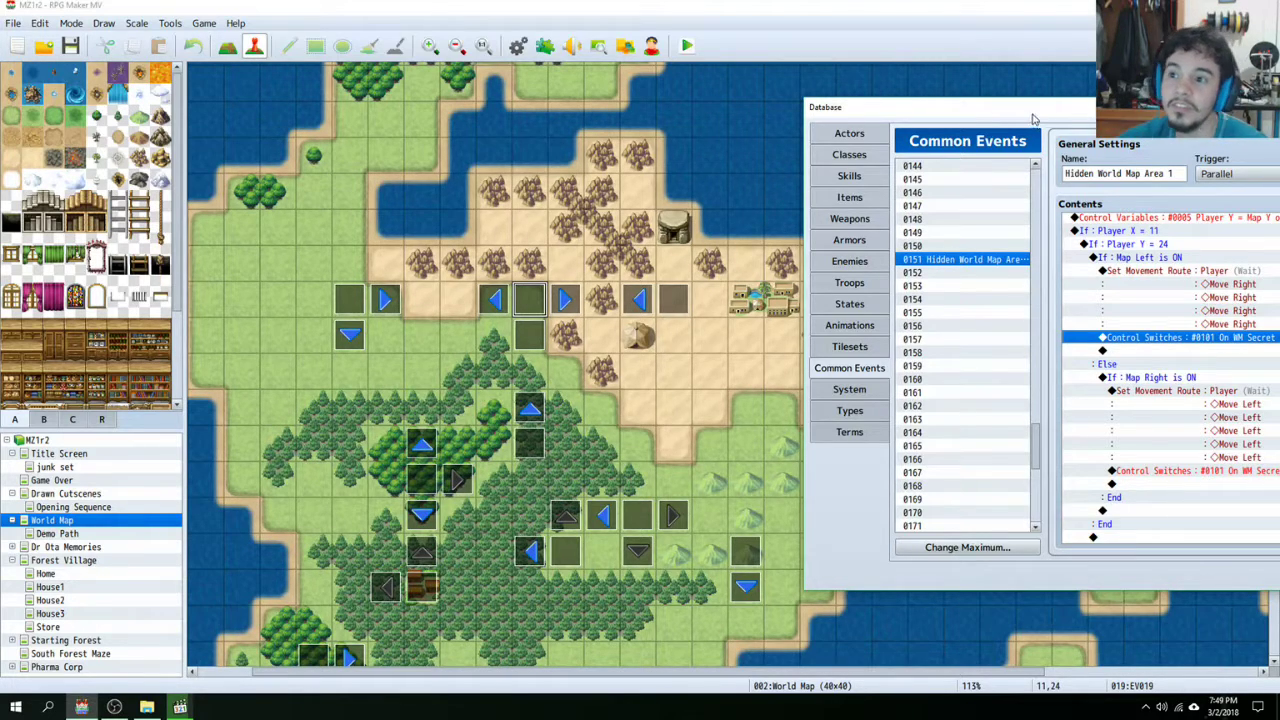
{"action": "left_click_drag", "start_coordinate": [1037, 116], "coordinate": [500, 102]}
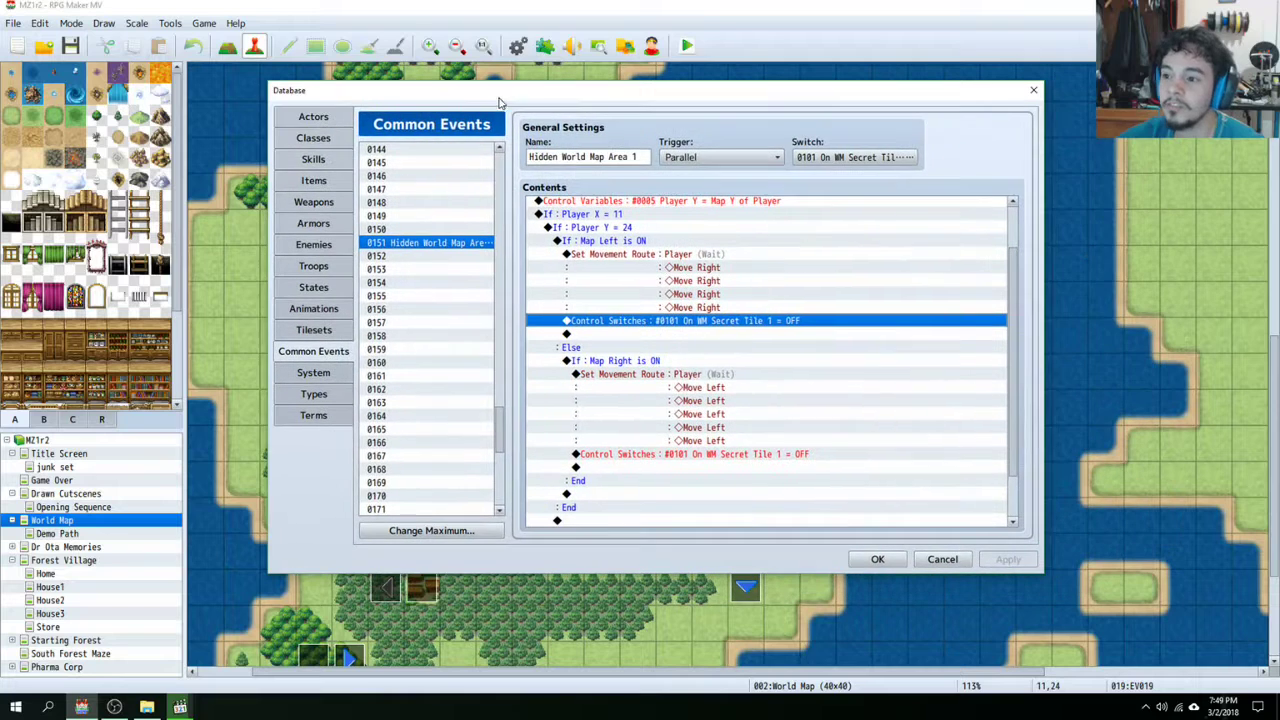
Step: Inspect the Map Left and Map Right branches' routes and switch 0101 command, then open the condition Switch list
{"action": "left_click", "coordinate": [635, 243]}
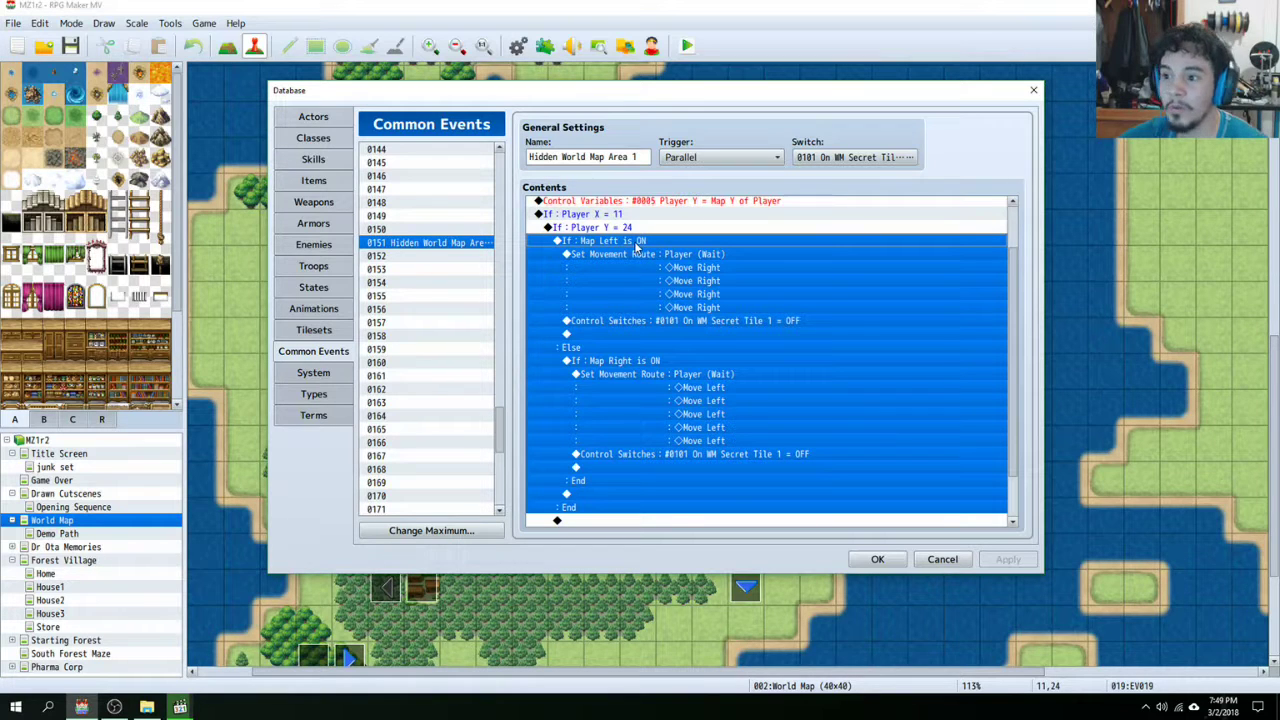
{"action": "left_click", "coordinate": [690, 260]}
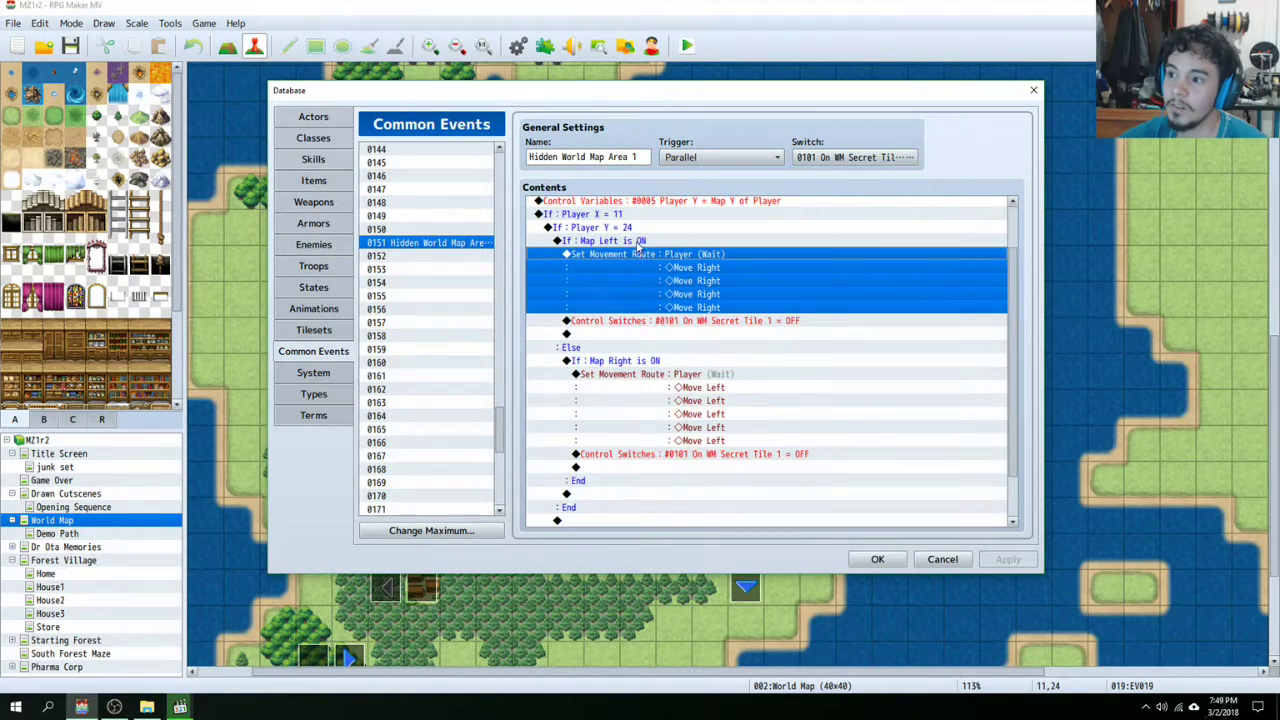
{"action": "left_click", "coordinate": [637, 243]}
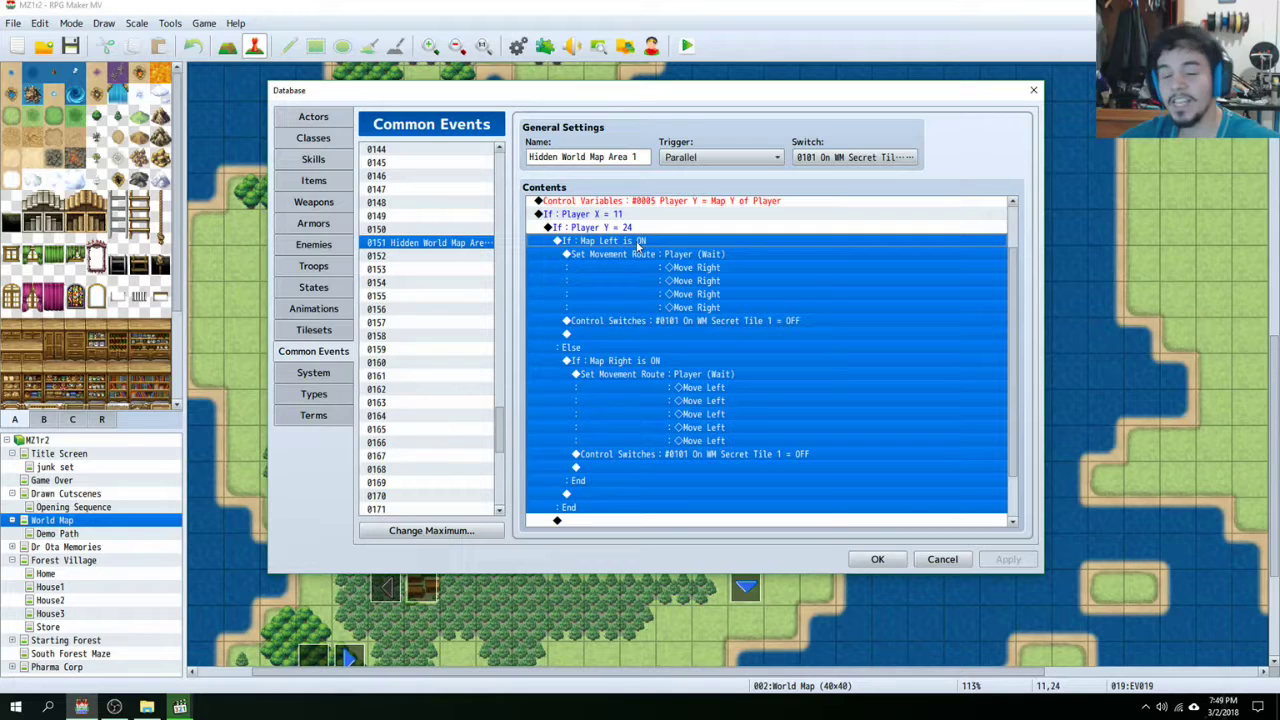
{"action": "left_click", "coordinate": [689, 262]}
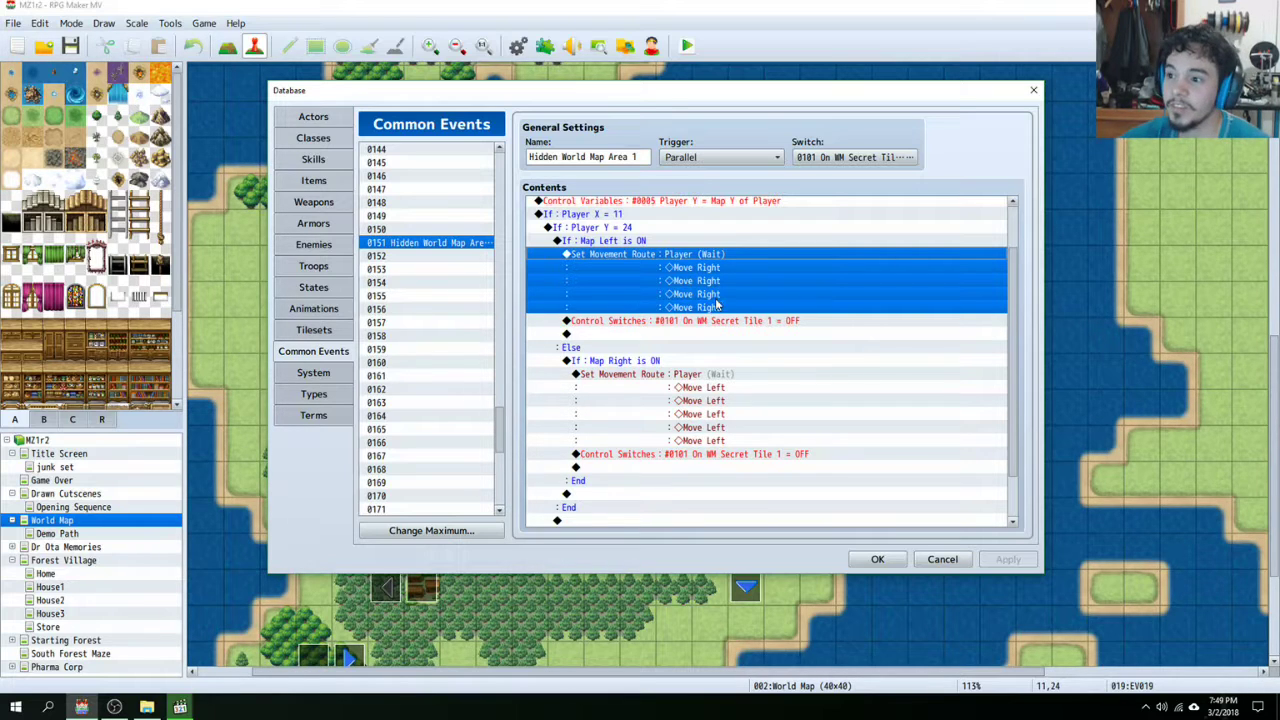
{"action": "left_click", "coordinate": [800, 322]}
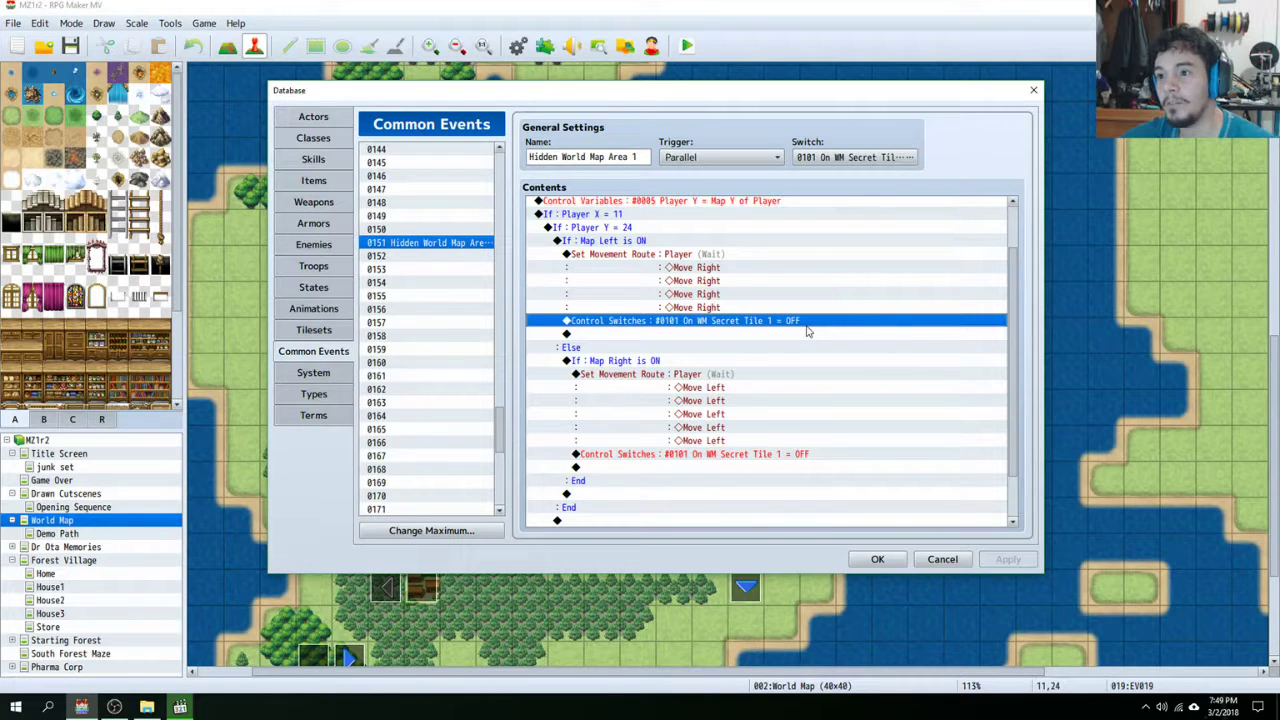
{"action": "left_click", "coordinate": [605, 362]}
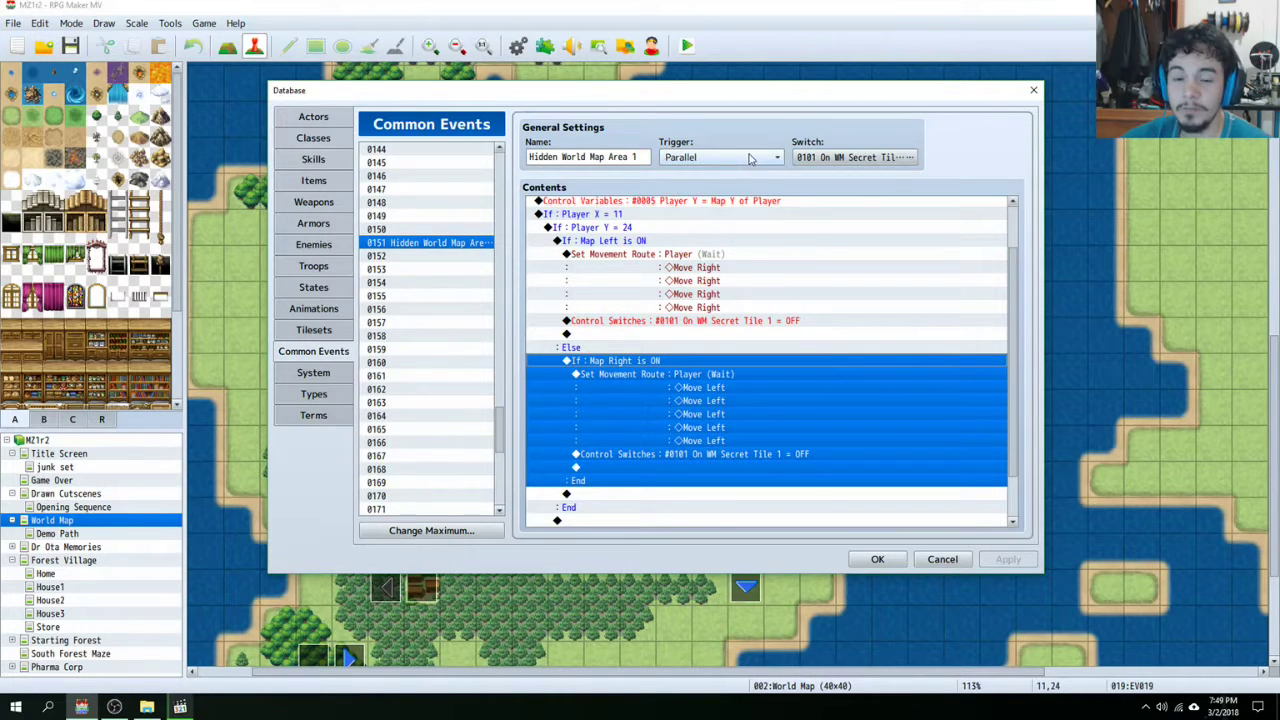
{"action": "left_click", "coordinate": [866, 158]}
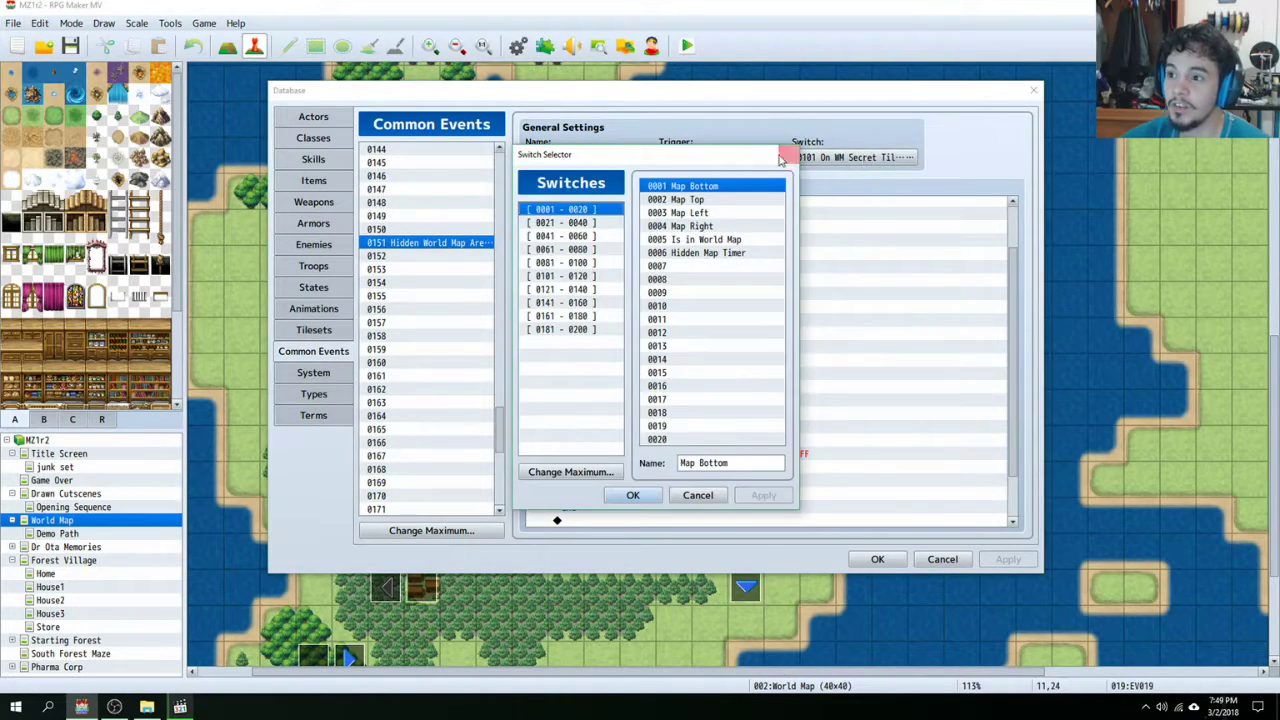
Step: Browse switches 0081–0120, inspect 0102 Unlock Secret WM Area 1, and cancel without changes
{"action": "left_click", "coordinate": [572, 264]}
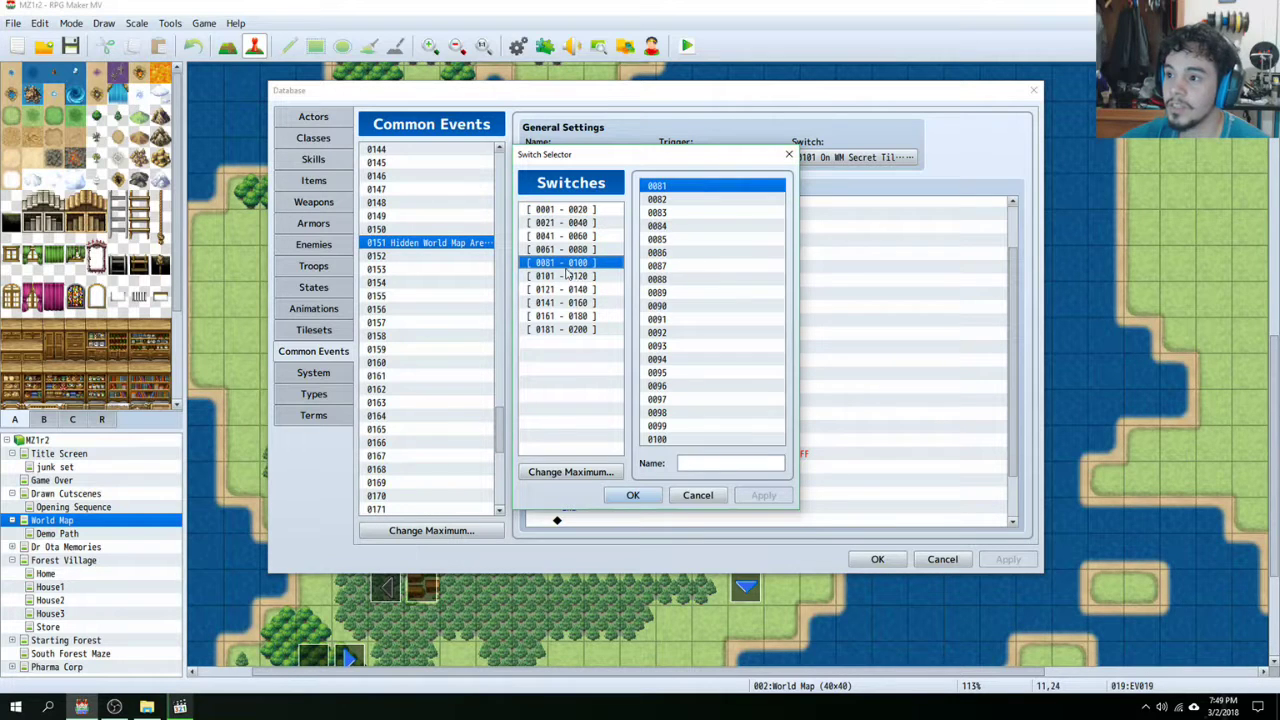
{"action": "left_click", "coordinate": [570, 276]}
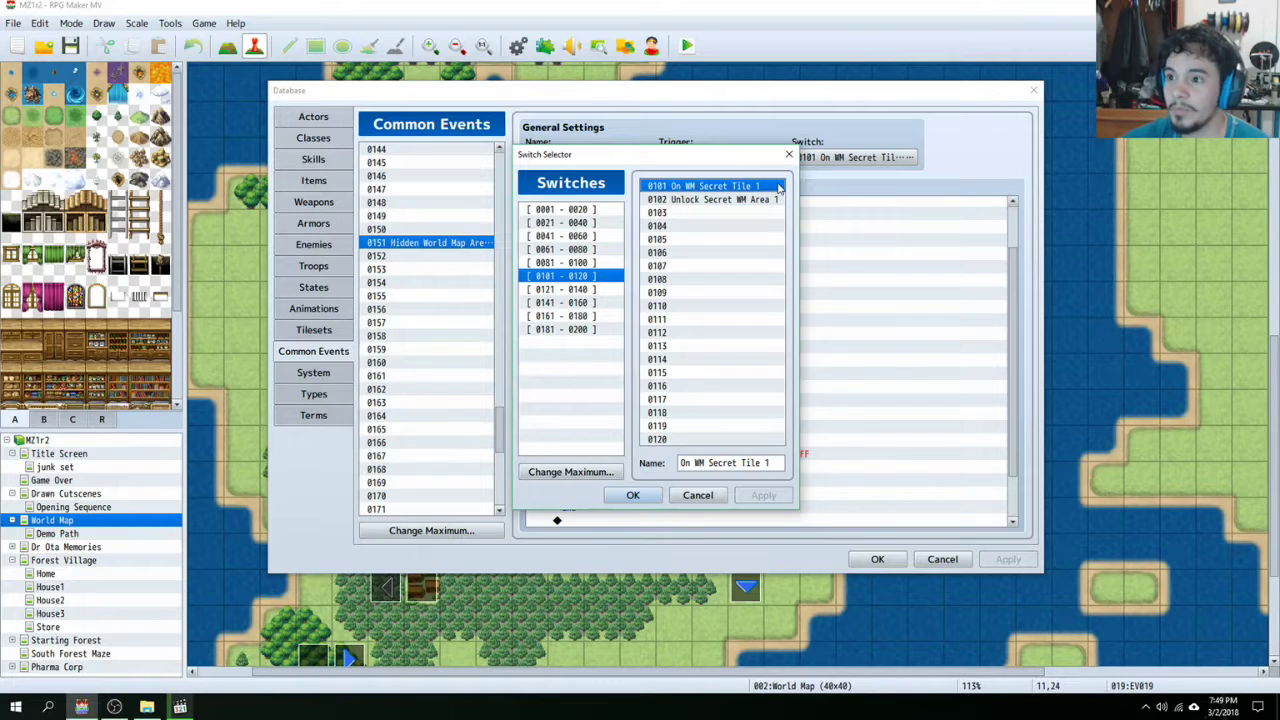
{"action": "left_click", "coordinate": [718, 203]}
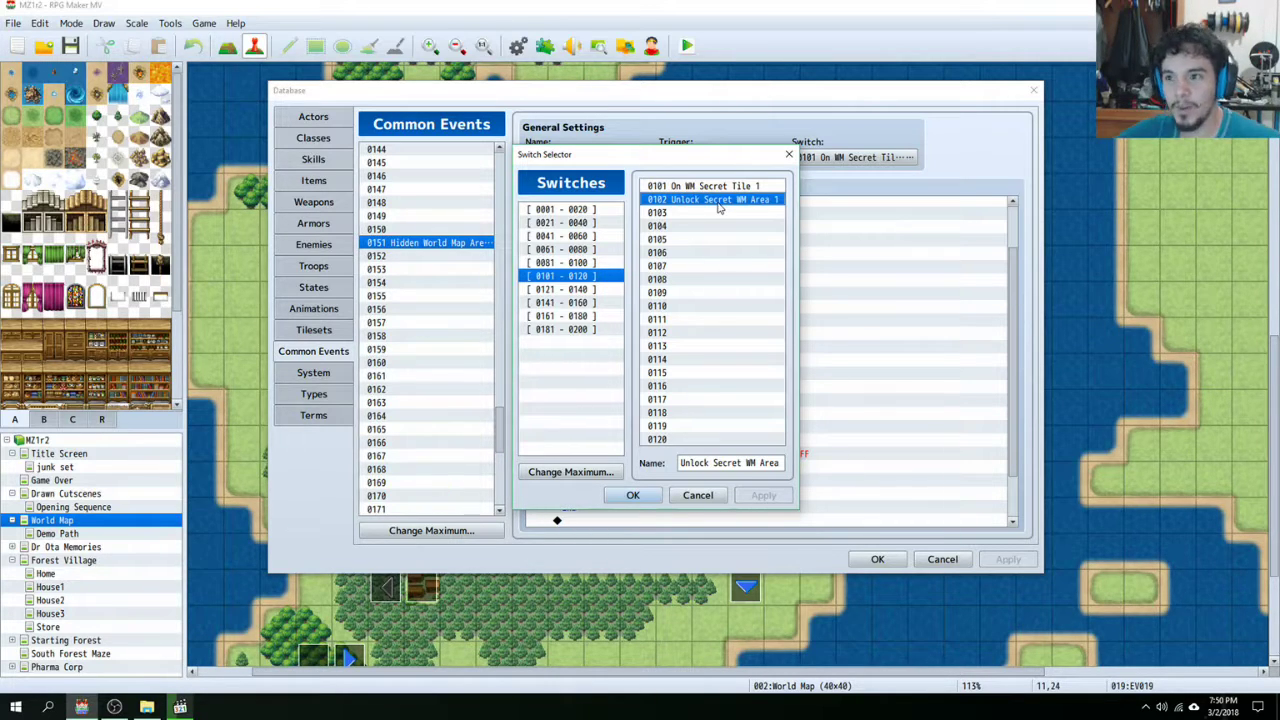
{"action": "left_click", "coordinate": [708, 504]}
Step: Scroll the Common Events list to the top and select 0011 RNG 0-1 Map Event
{"action": "scroll", "coordinate": [430, 281], "scroll_direction": "up", "scroll_amount": 2}
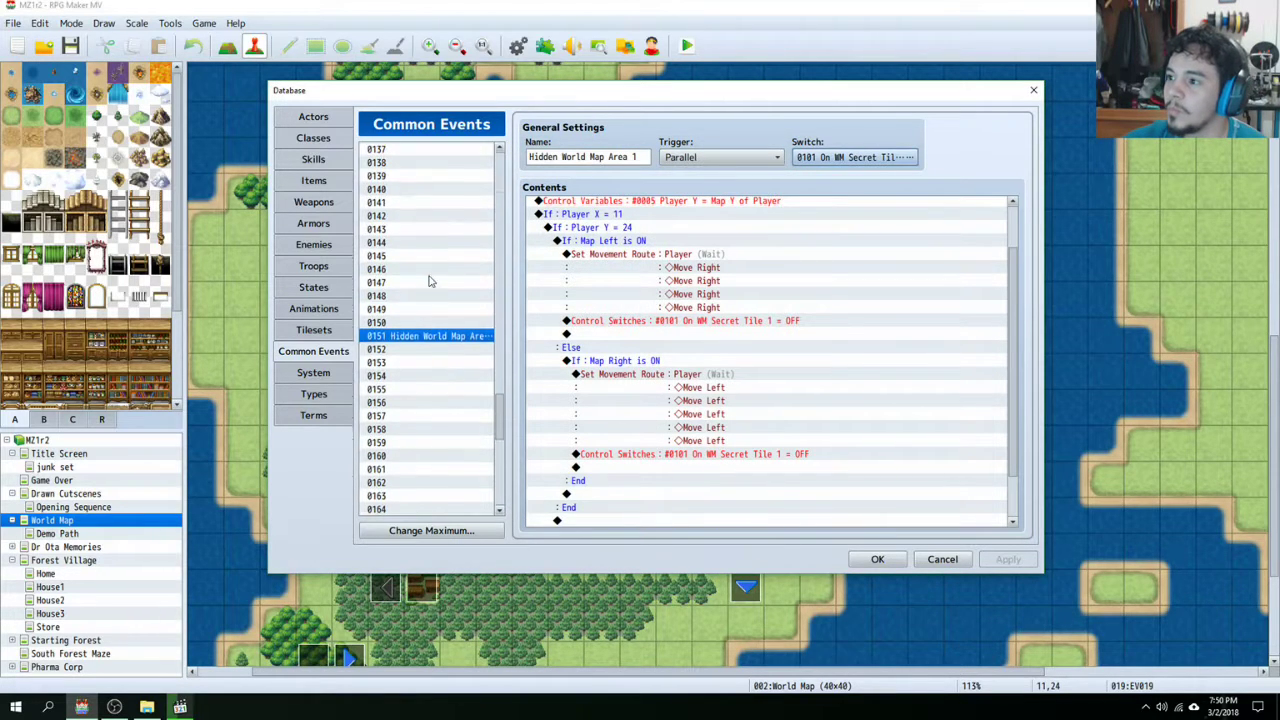
{"action": "scroll", "coordinate": [430, 281], "scroll_direction": "up", "scroll_amount": 13}
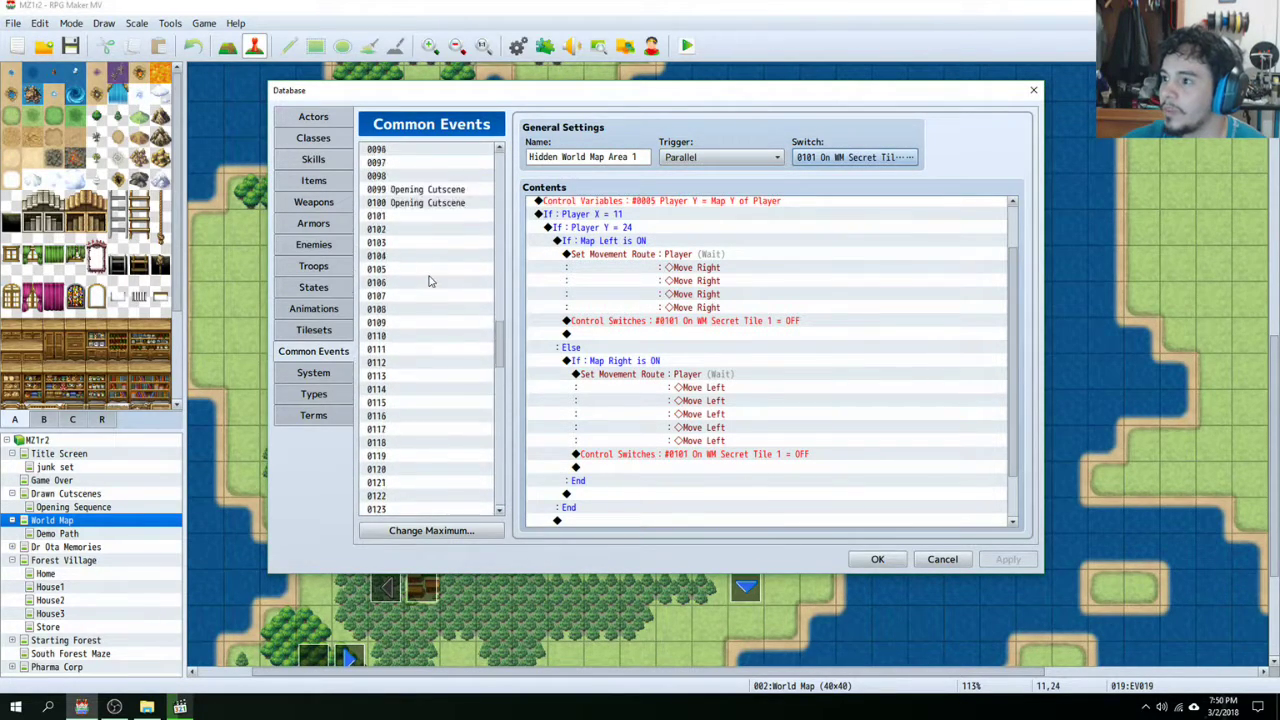
{"action": "scroll", "coordinate": [430, 281], "scroll_direction": "up", "scroll_amount": 18}
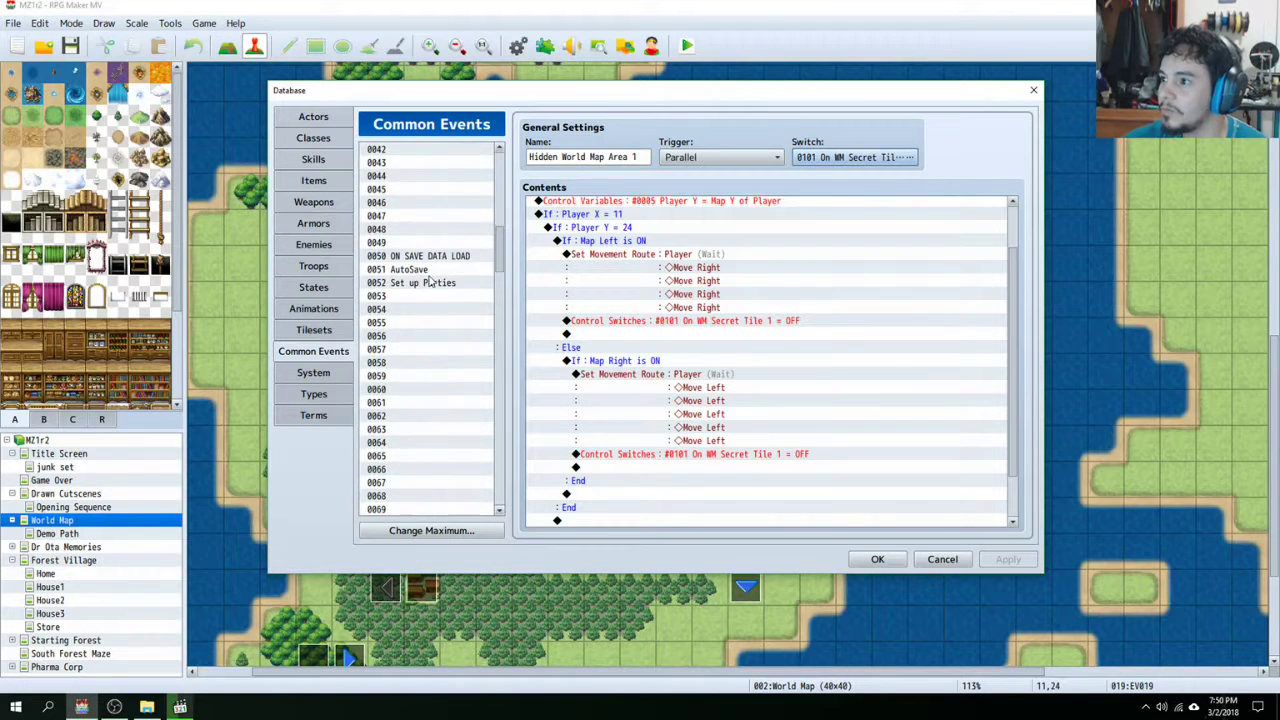
{"action": "scroll", "coordinate": [428, 282], "scroll_direction": "up", "scroll_amount": 13}
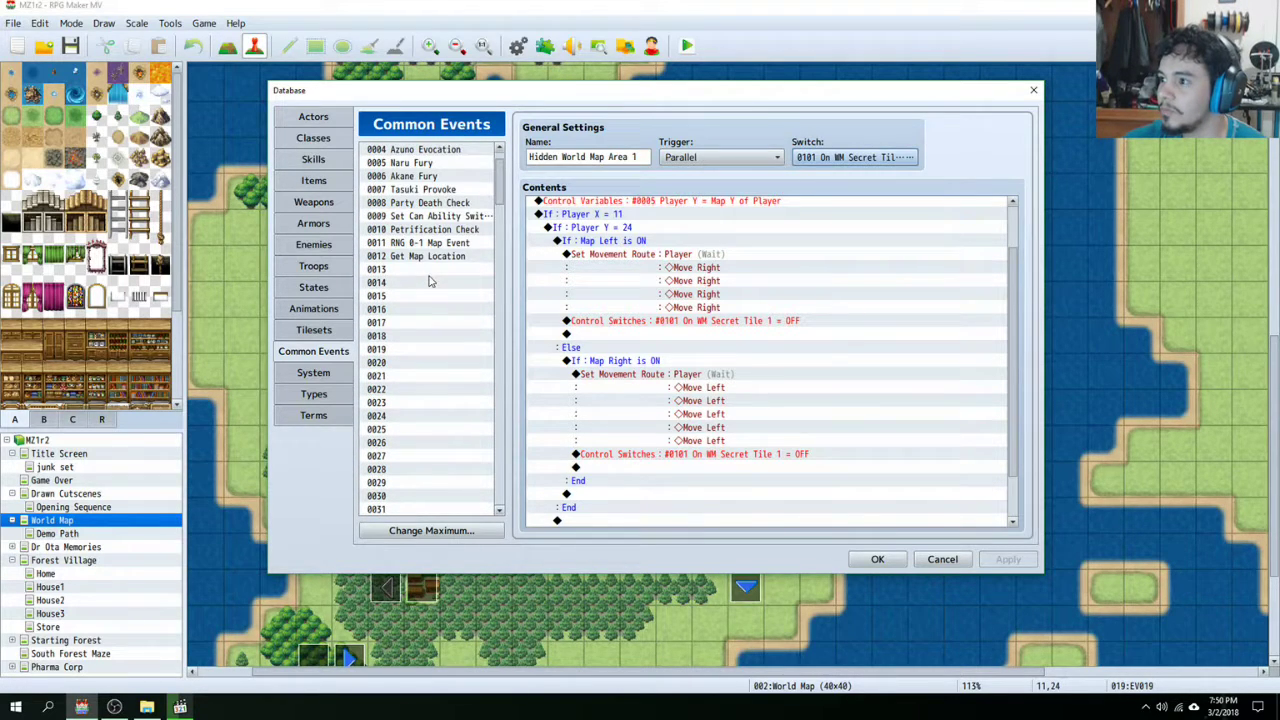
{"action": "left_click", "coordinate": [463, 245]}
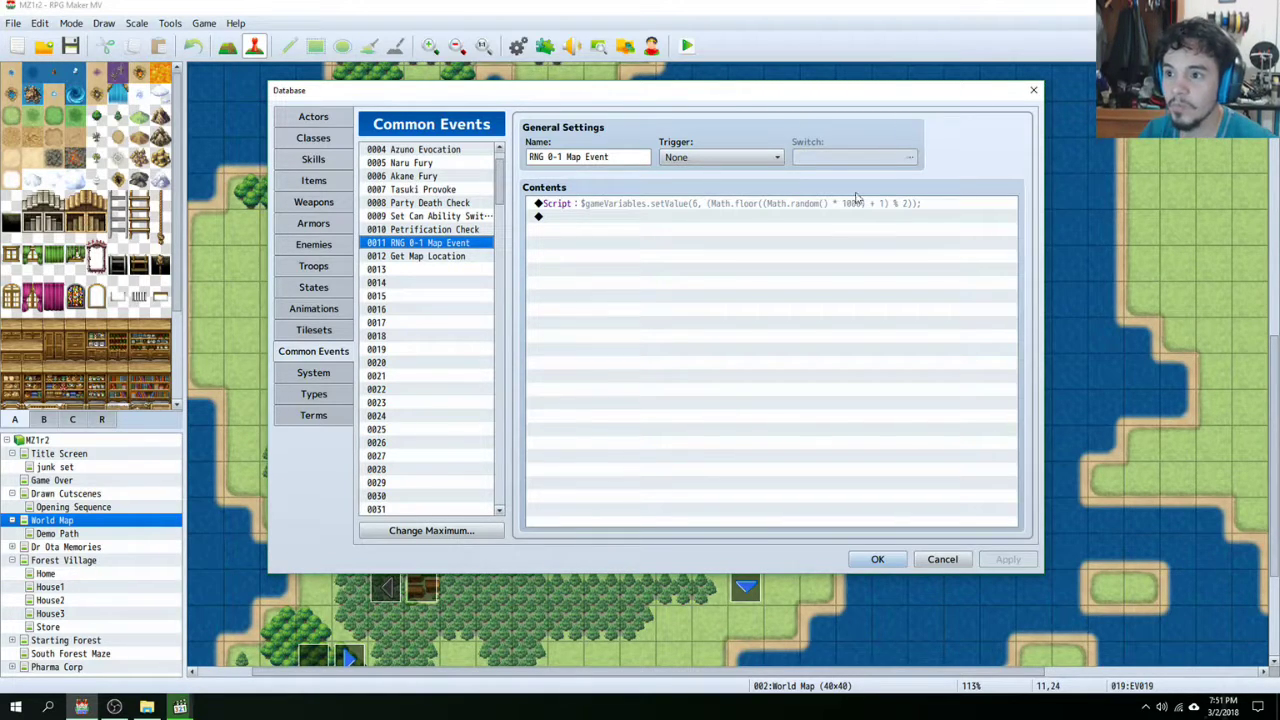
Step: Open its Script line for editing, highlight the start of the text, and cancel unchanged
{"action": "right_click", "coordinate": [815, 207]}
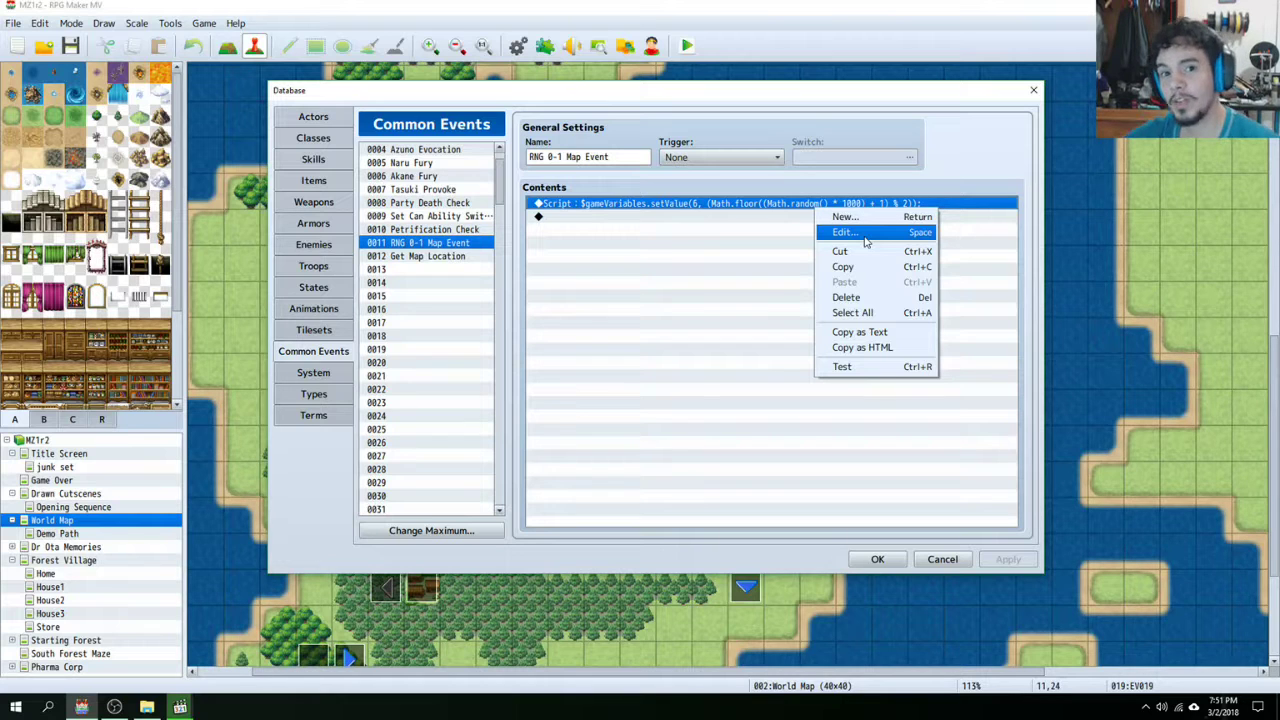
{"action": "left_click", "coordinate": [865, 241]}
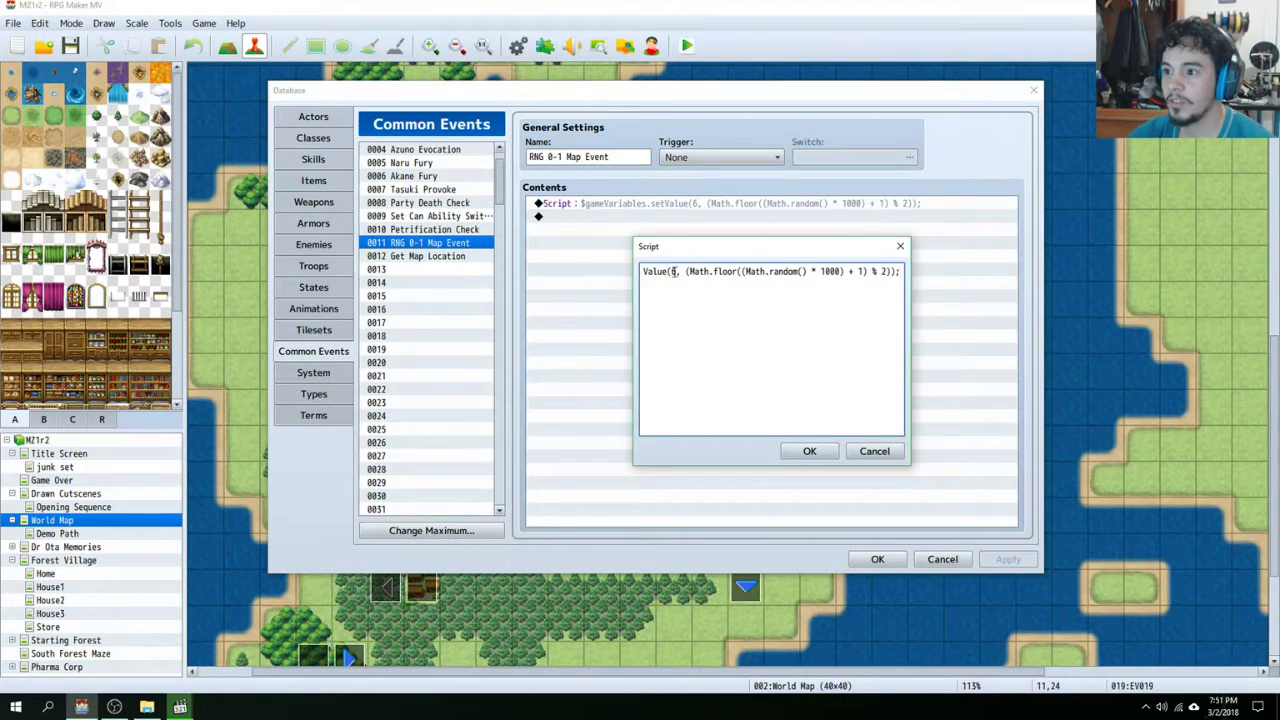
{"action": "left_click_drag", "start_coordinate": [790, 271], "coordinate": [586, 277]}
{"action": "left_click", "coordinate": [878, 451]}
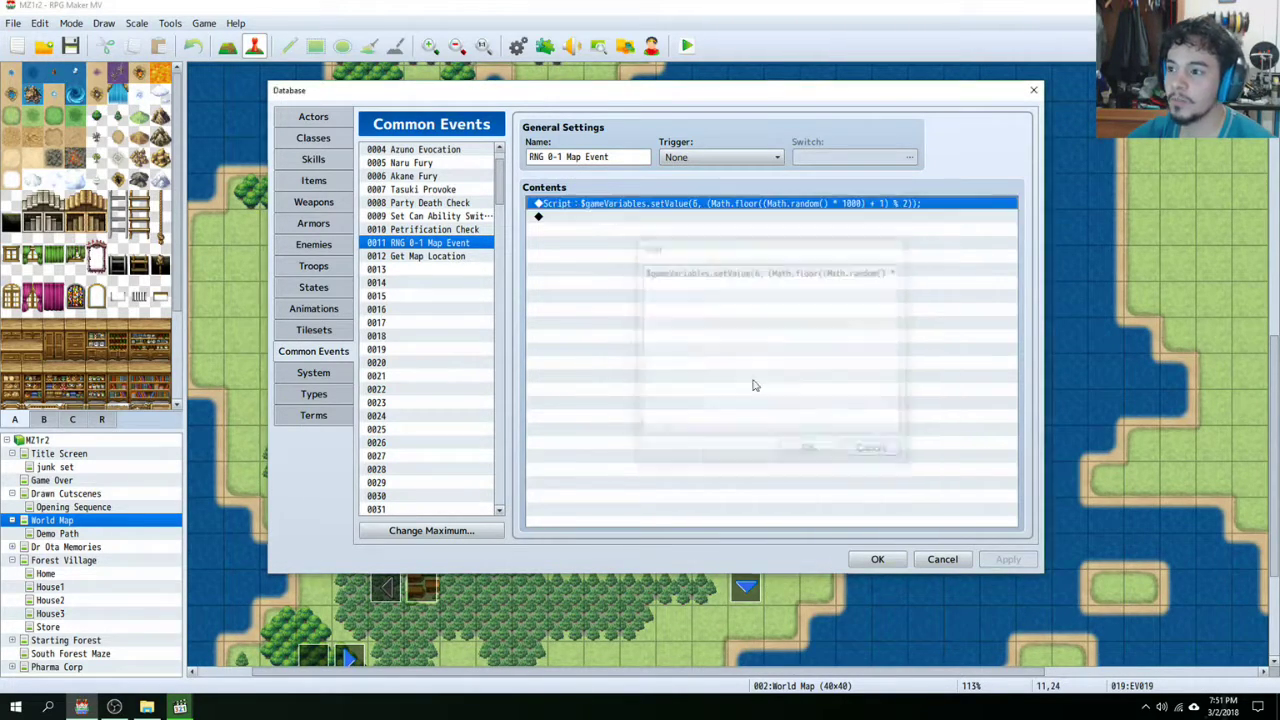
{"action": "right_click", "coordinate": [575, 222]}
{"action": "left_click", "coordinate": [600, 232]}
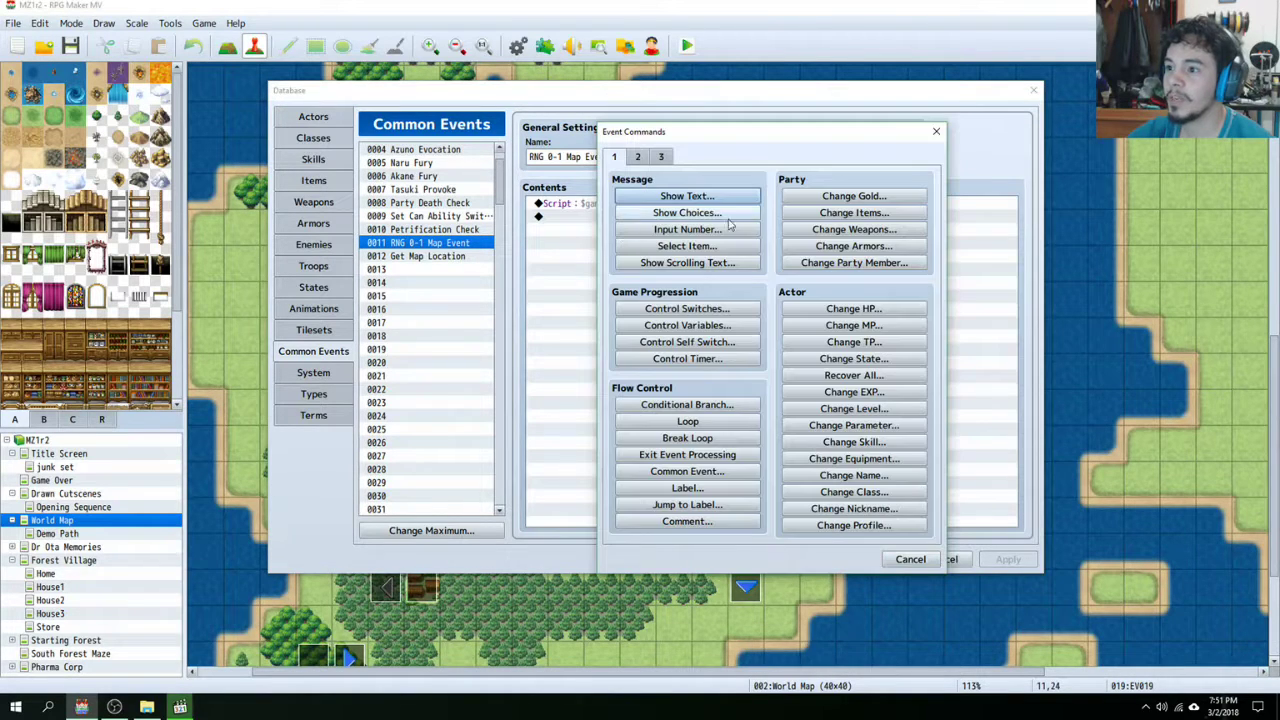
{"action": "left_click", "coordinate": [660, 158]}
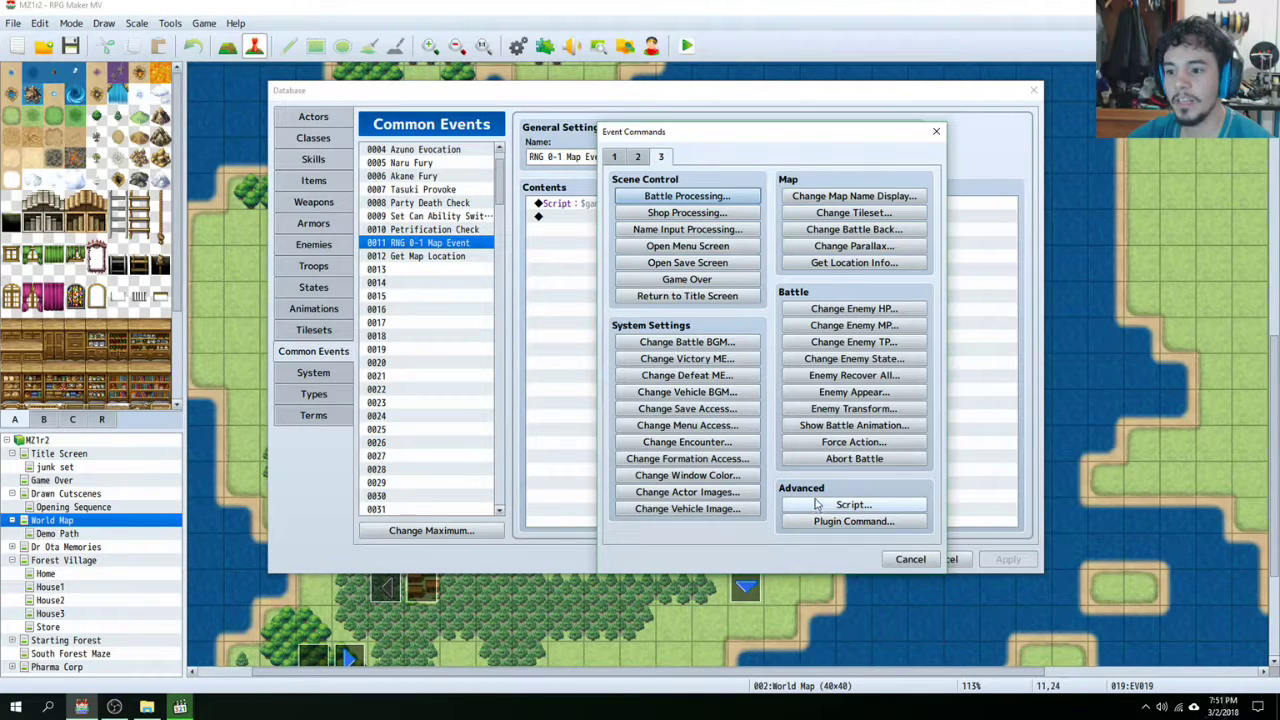
{"action": "left_click", "coordinate": [852, 506]}
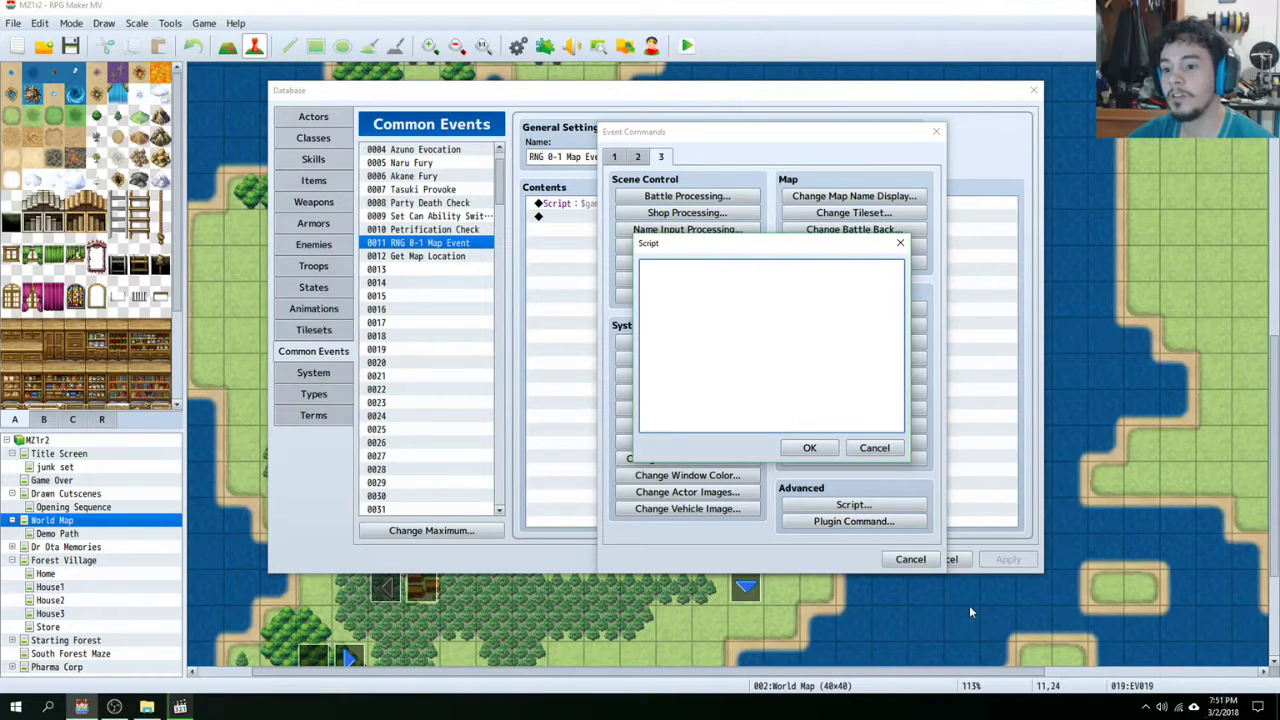
{"action": "left_click", "coordinate": [872, 448]}
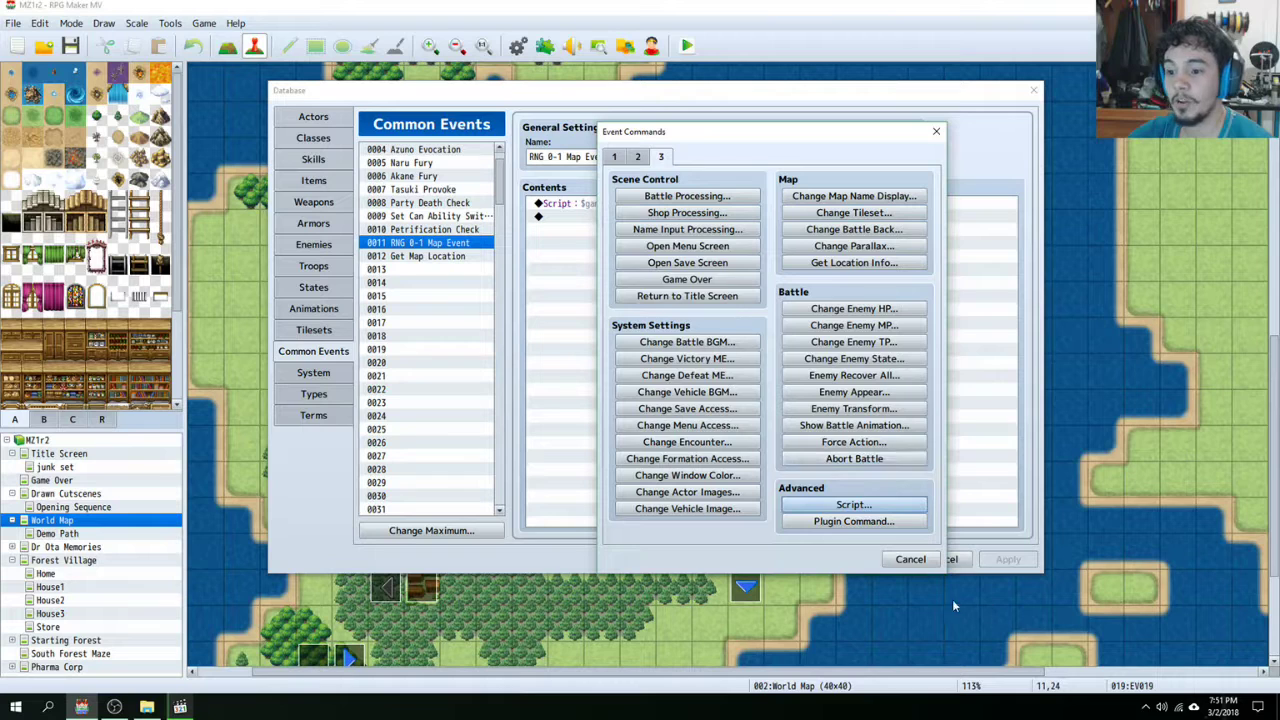
{"action": "left_click", "coordinate": [918, 562]}
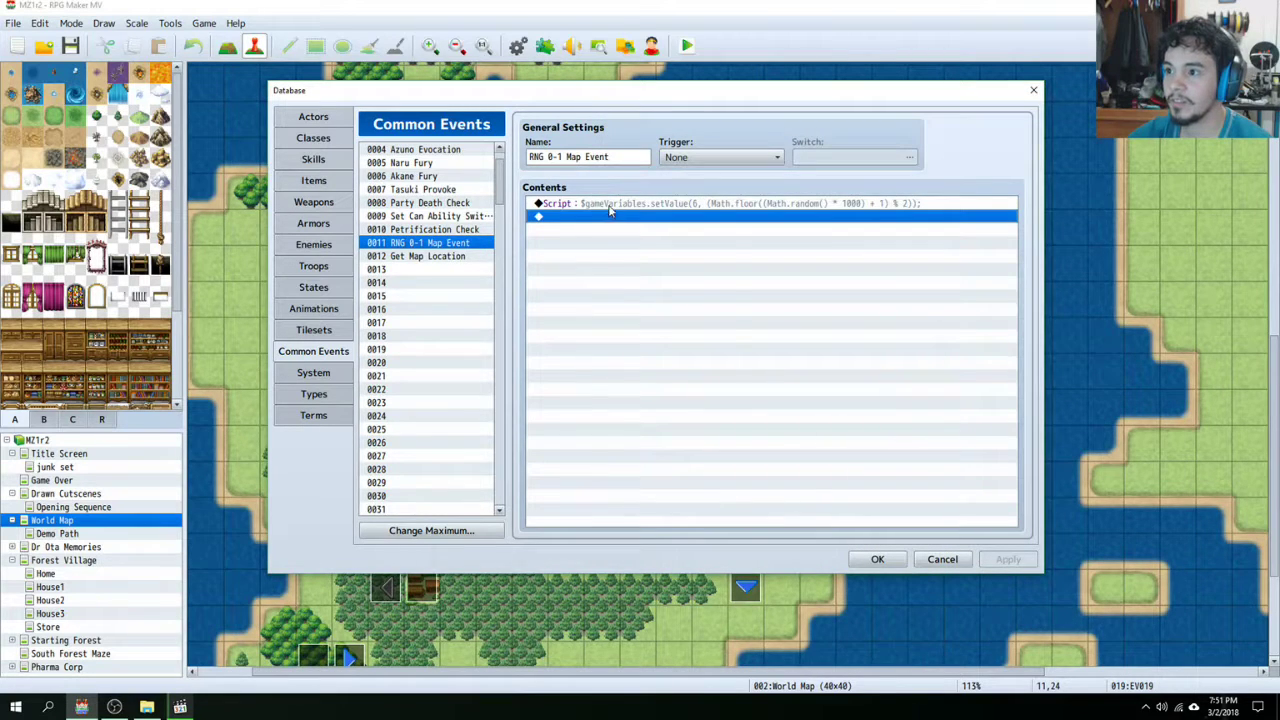
Step: Open the RNG 0-1 Map Event's Script line for editing and move to the end of the text
{"action": "right_click", "coordinate": [610, 208]}
{"action": "left_click", "coordinate": [640, 230]}
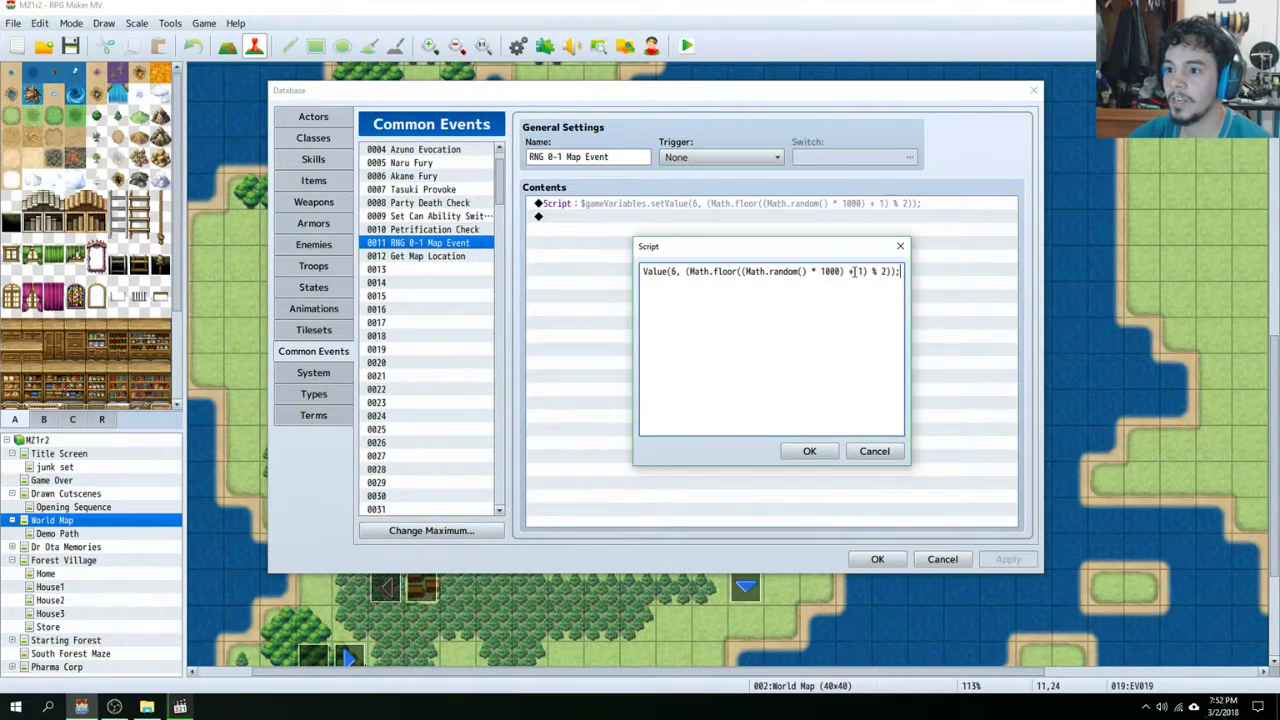
{"action": "key", "text": "ctrl+a"}
{"action": "left_click", "coordinate": [676, 271]}
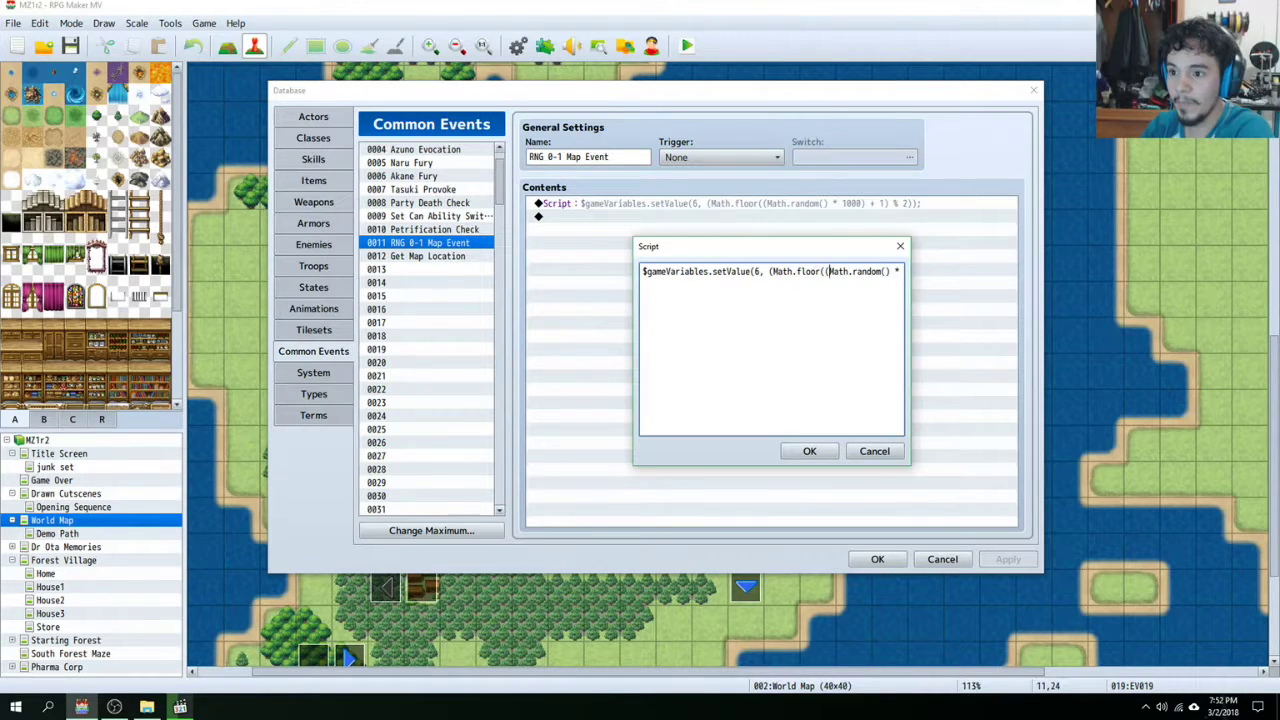
{"action": "key", "text": "End"}
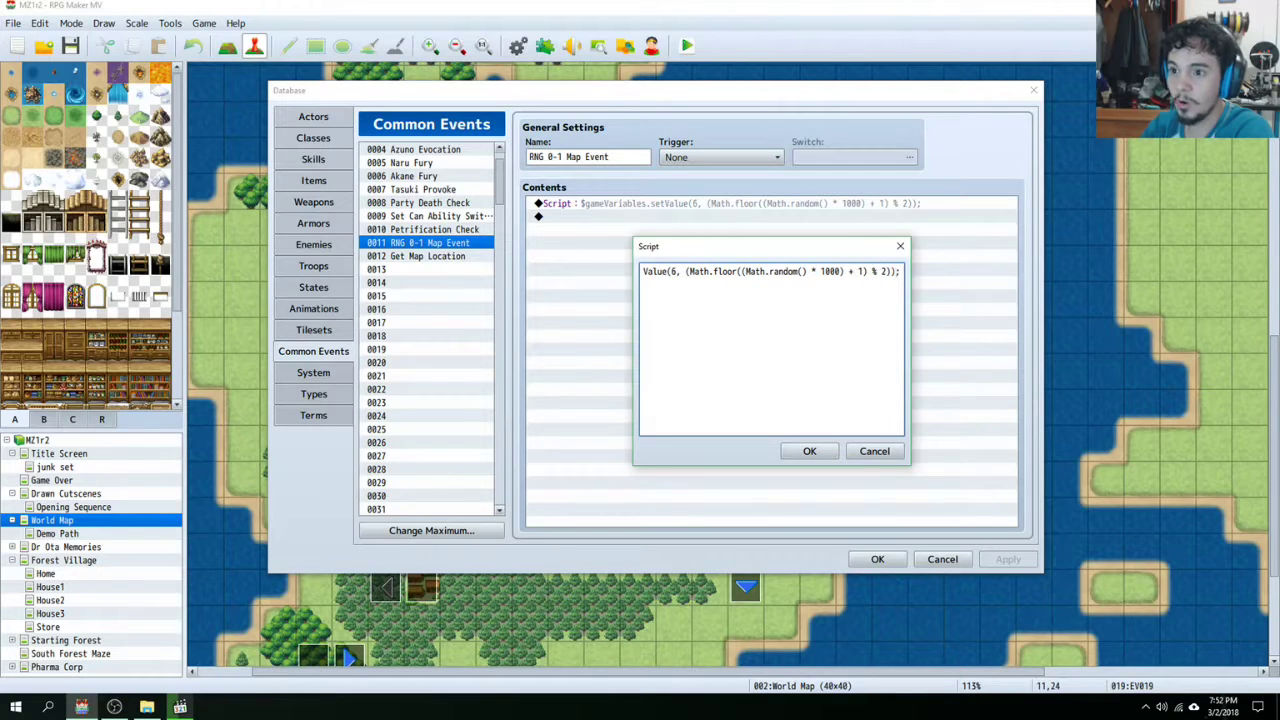
Step: Highlight the random-number part and most of the script line, then cancel unchanged
{"action": "left_click_drag", "start_coordinate": [894, 271], "coordinate": [686, 271]}
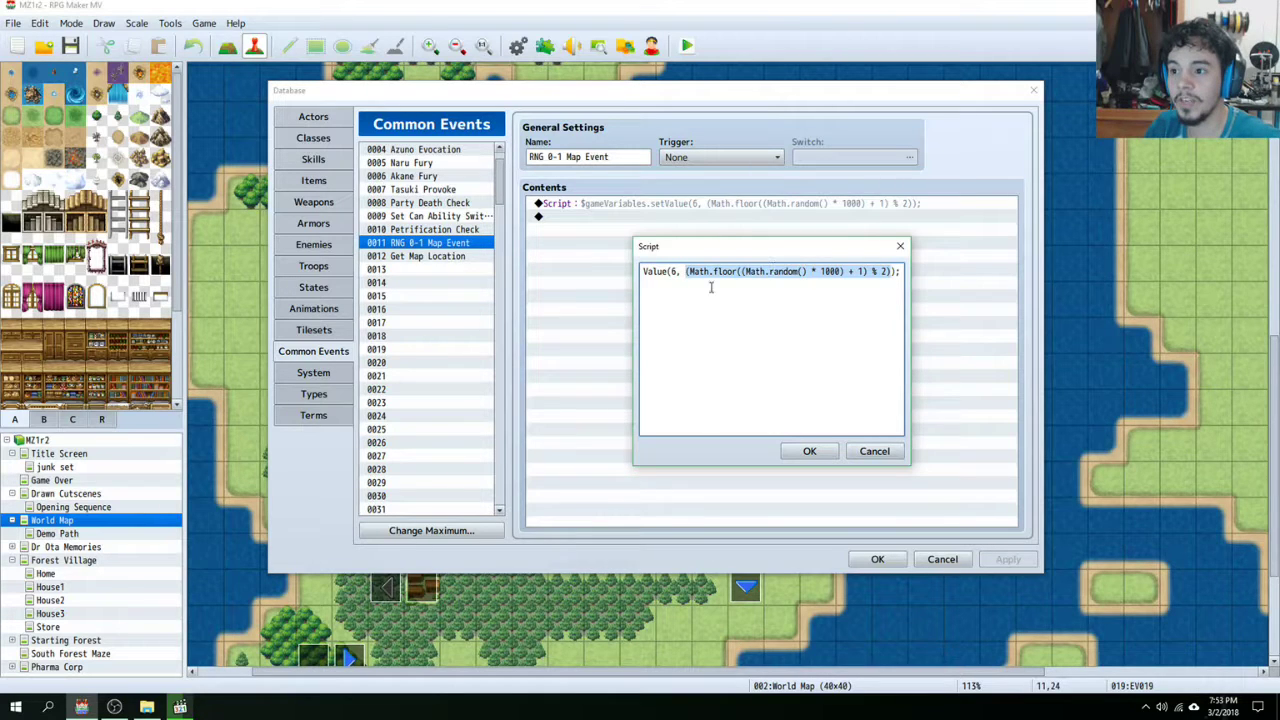
{"action": "left_click", "coordinate": [739, 271]}
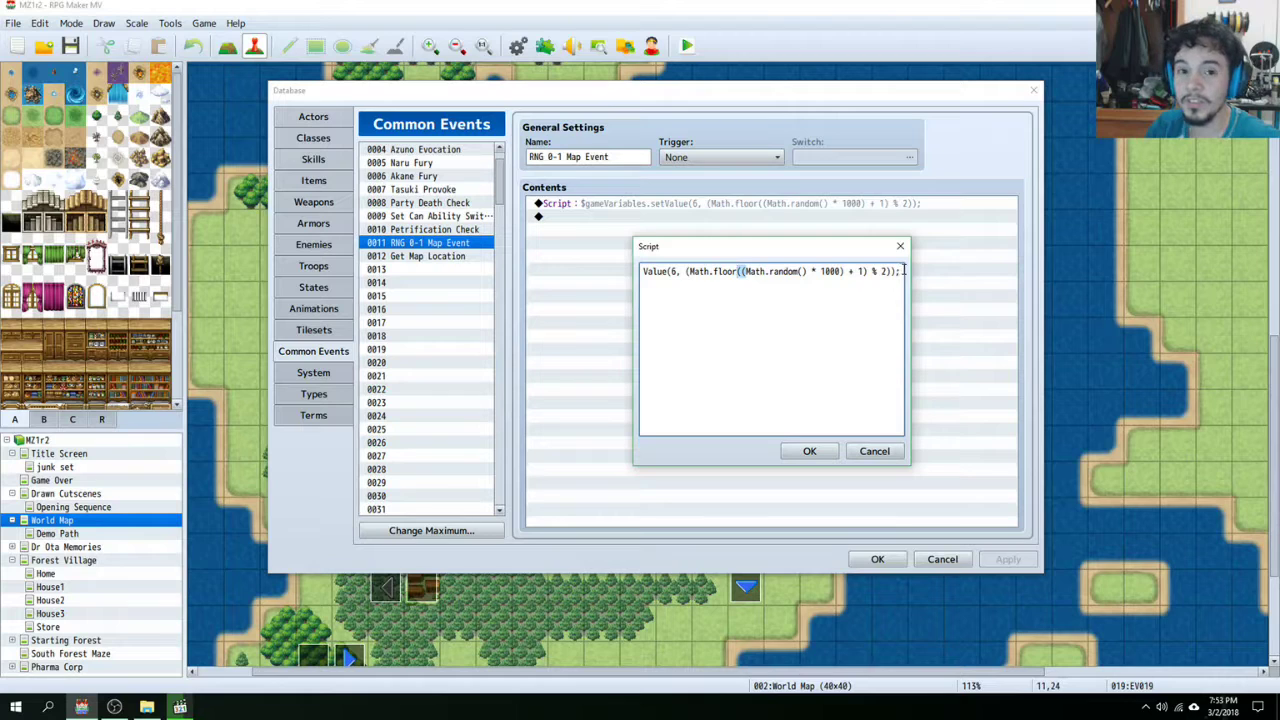
{"action": "left_click_drag", "start_coordinate": [899, 271], "coordinate": [663, 271]}
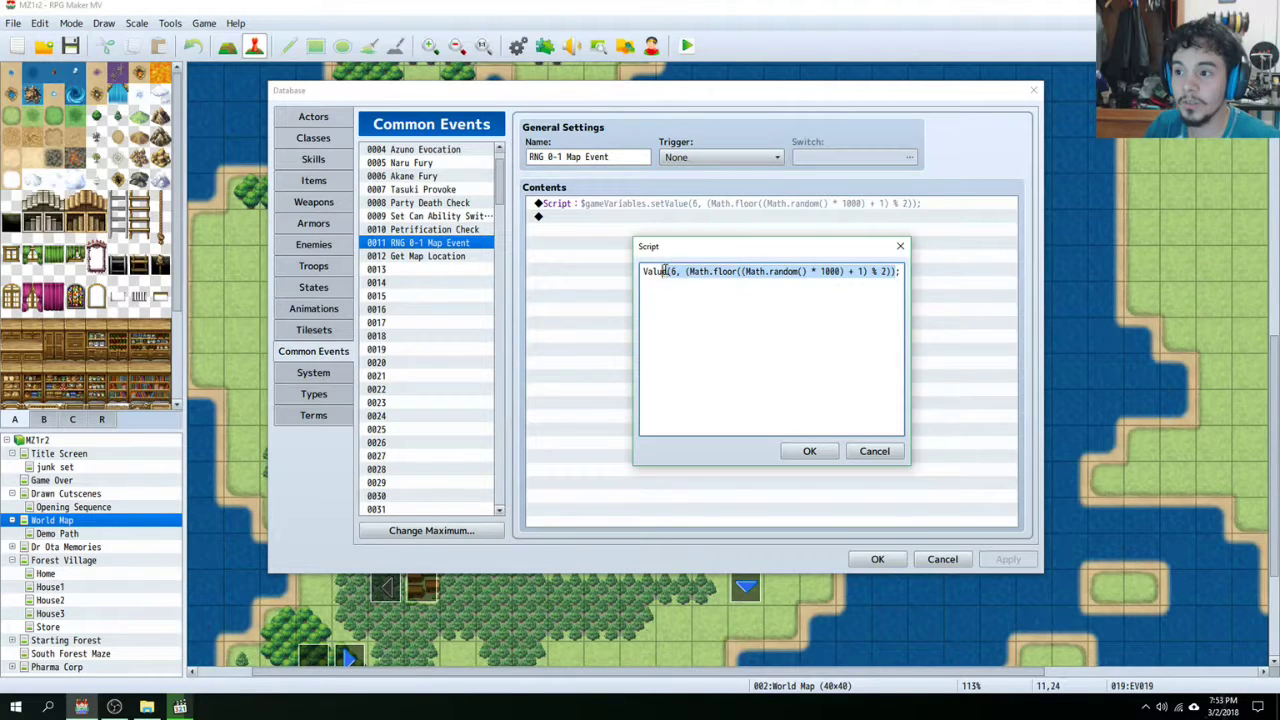
{"action": "left_click", "coordinate": [901, 271]}
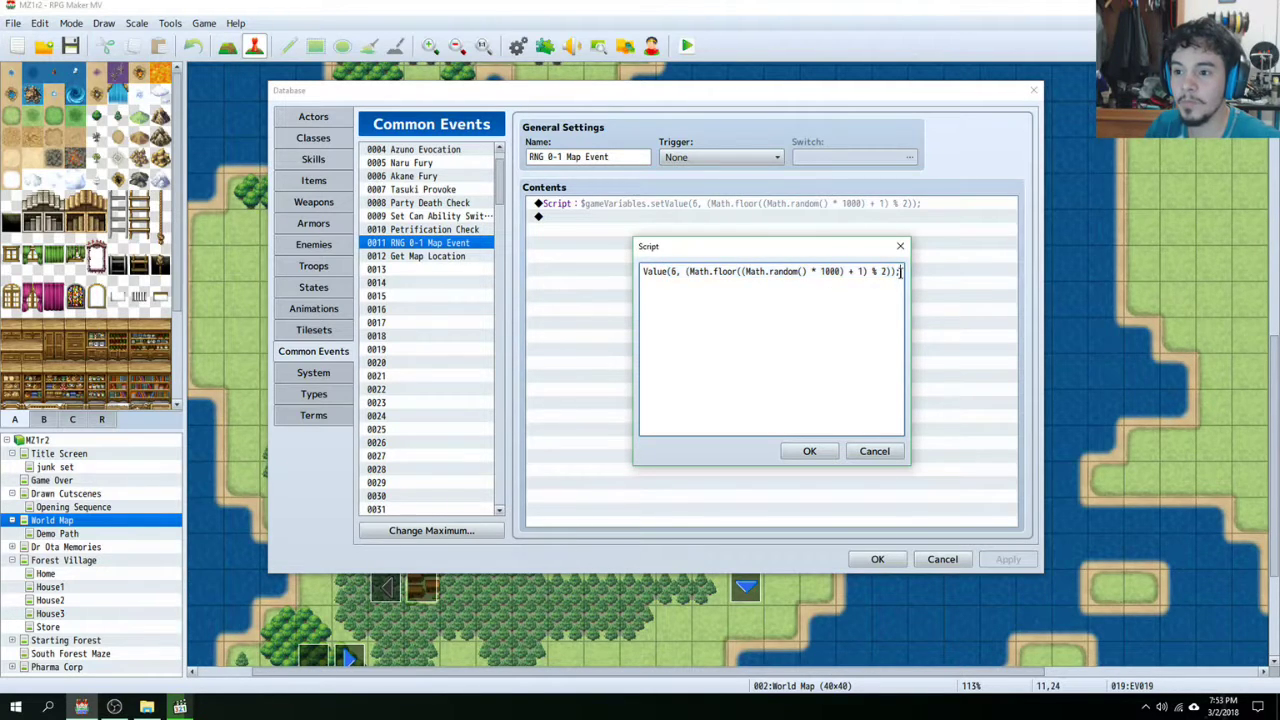
{"action": "left_click", "coordinate": [874, 452]}
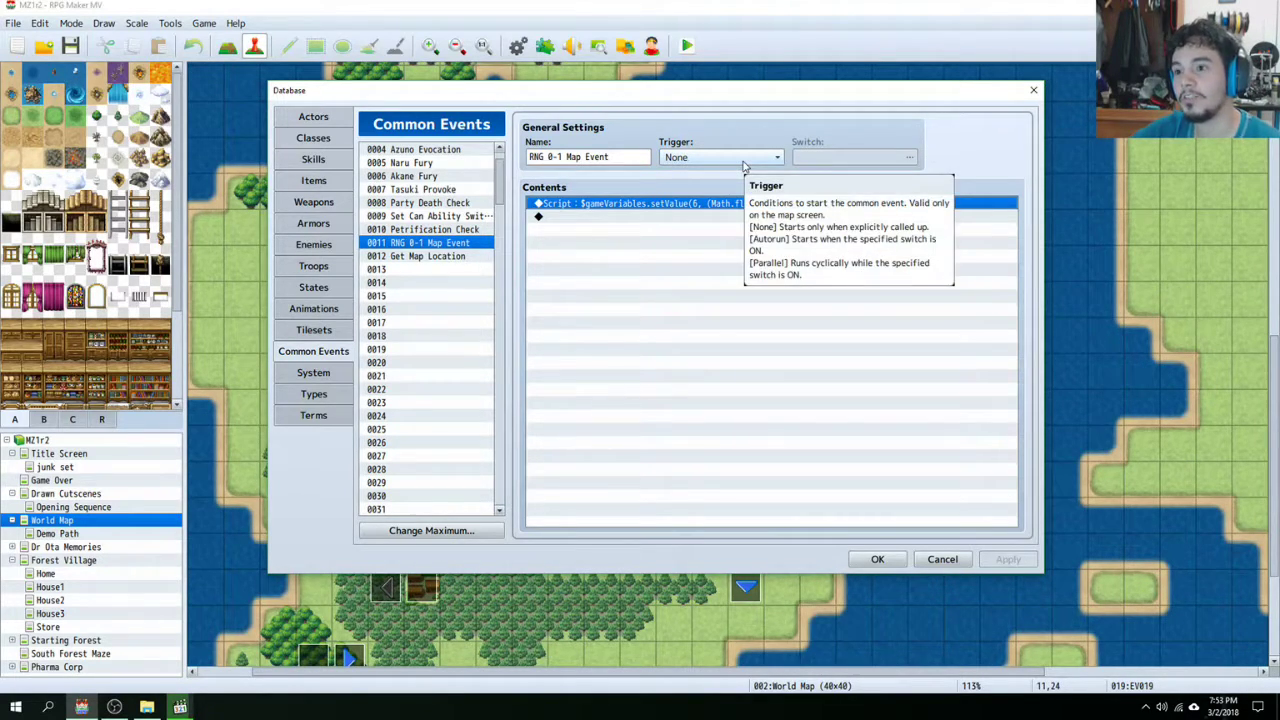
Step: View common events 0012 Get Map Location and 0013, cancel the Database, and open event EV008 at 7,24
{"action": "left_click", "coordinate": [456, 257]}
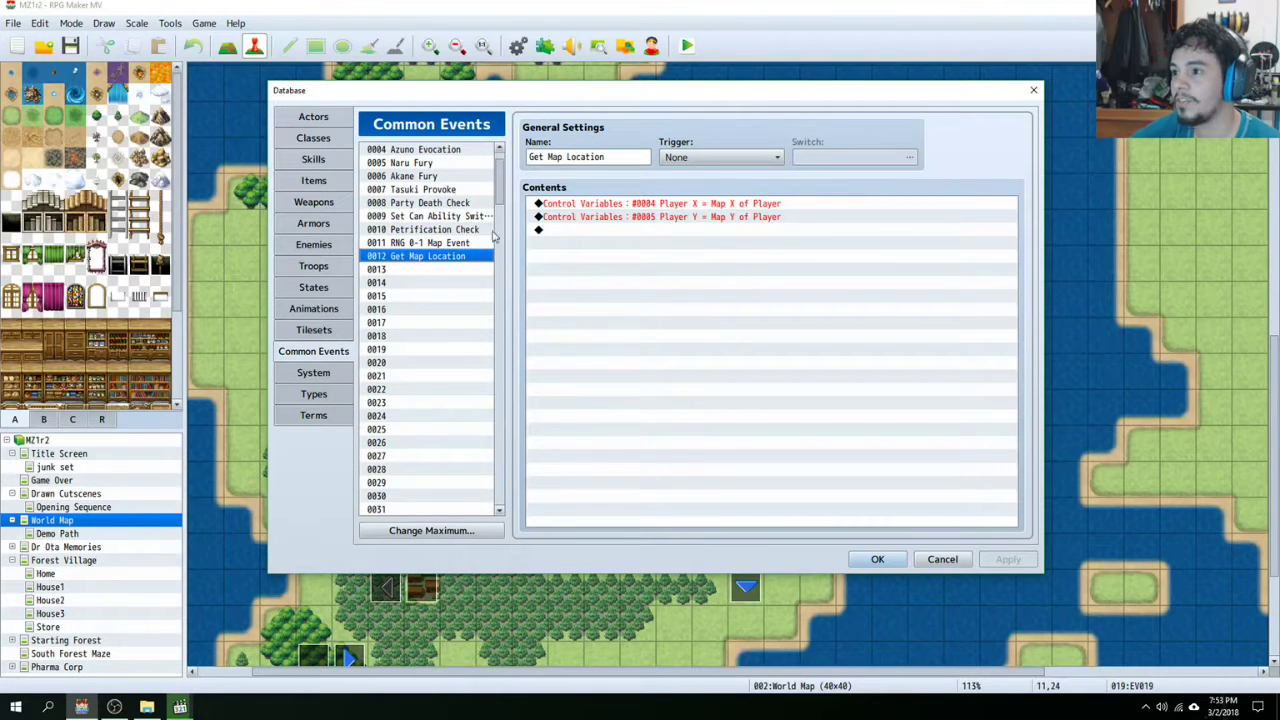
{"action": "left_click", "coordinate": [446, 270]}
{"action": "left_click", "coordinate": [942, 559]}
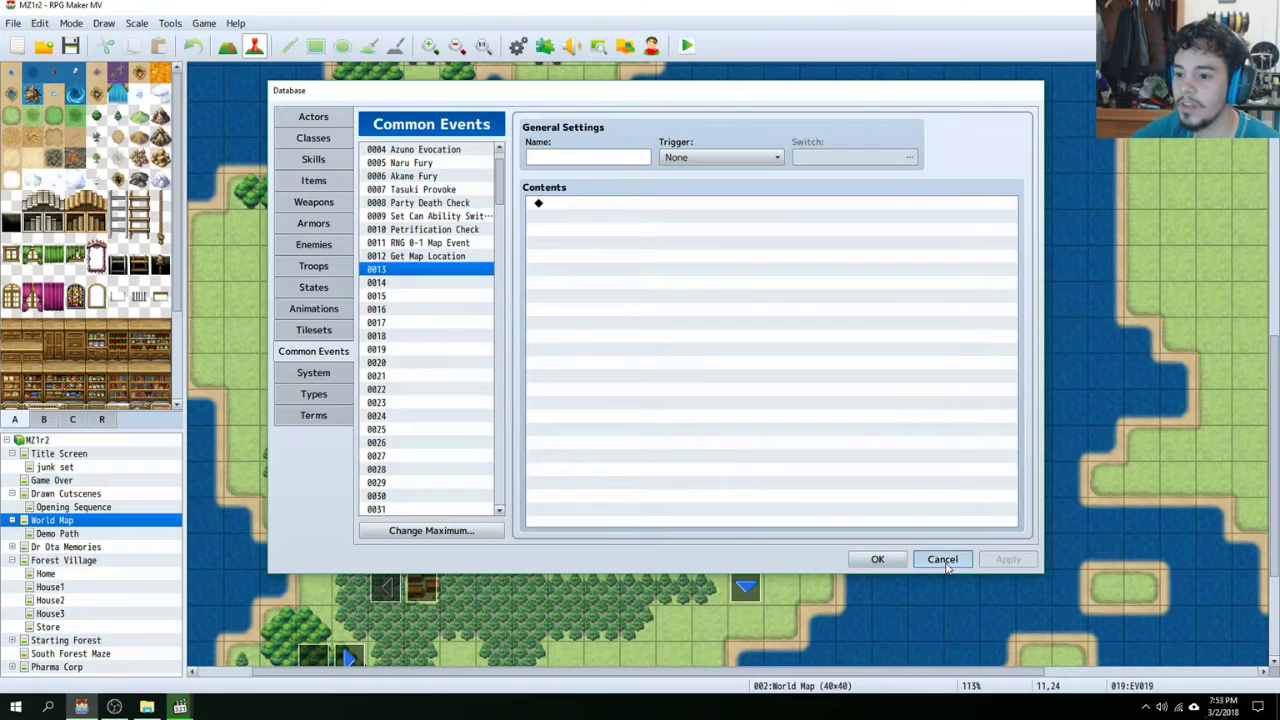
{"action": "double_click", "coordinate": [388, 300]}
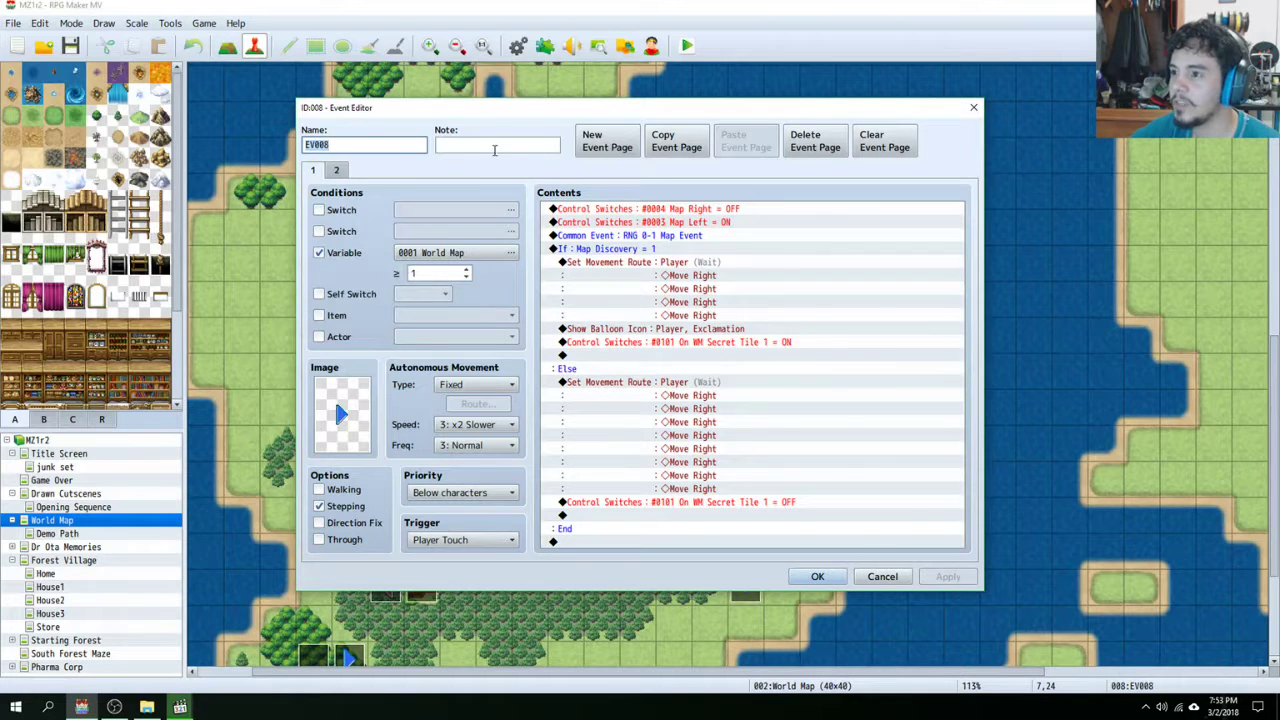
{"action": "left_click_drag", "start_coordinate": [516, 112], "coordinate": [483, 382]}
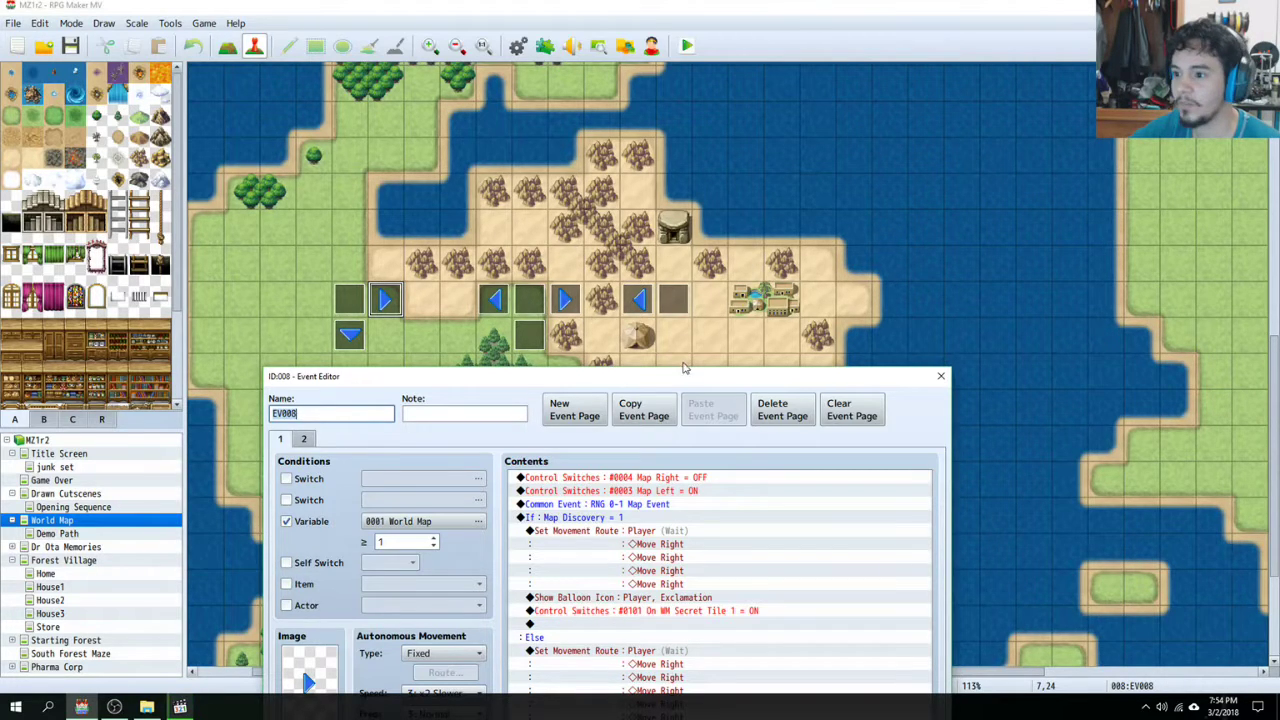
{"action": "left_click_drag", "start_coordinate": [687, 379], "coordinate": [741, 163]}
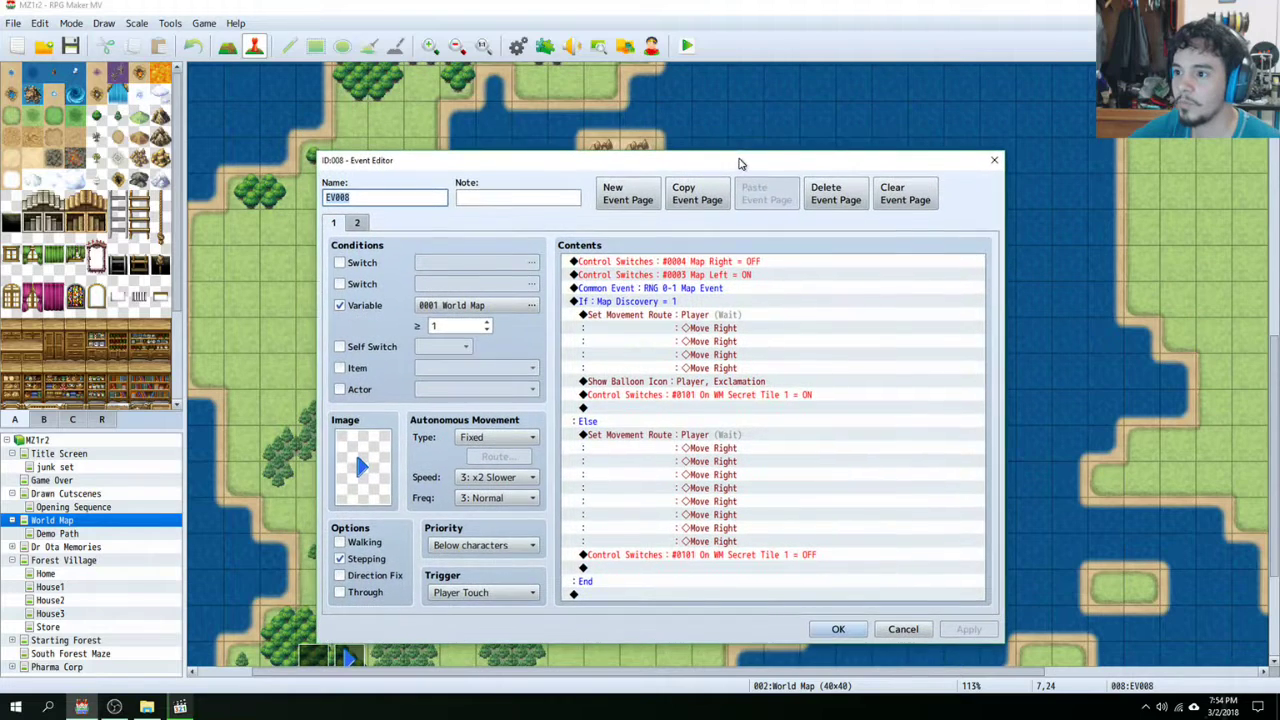
{"action": "left_click", "coordinate": [764, 263]}
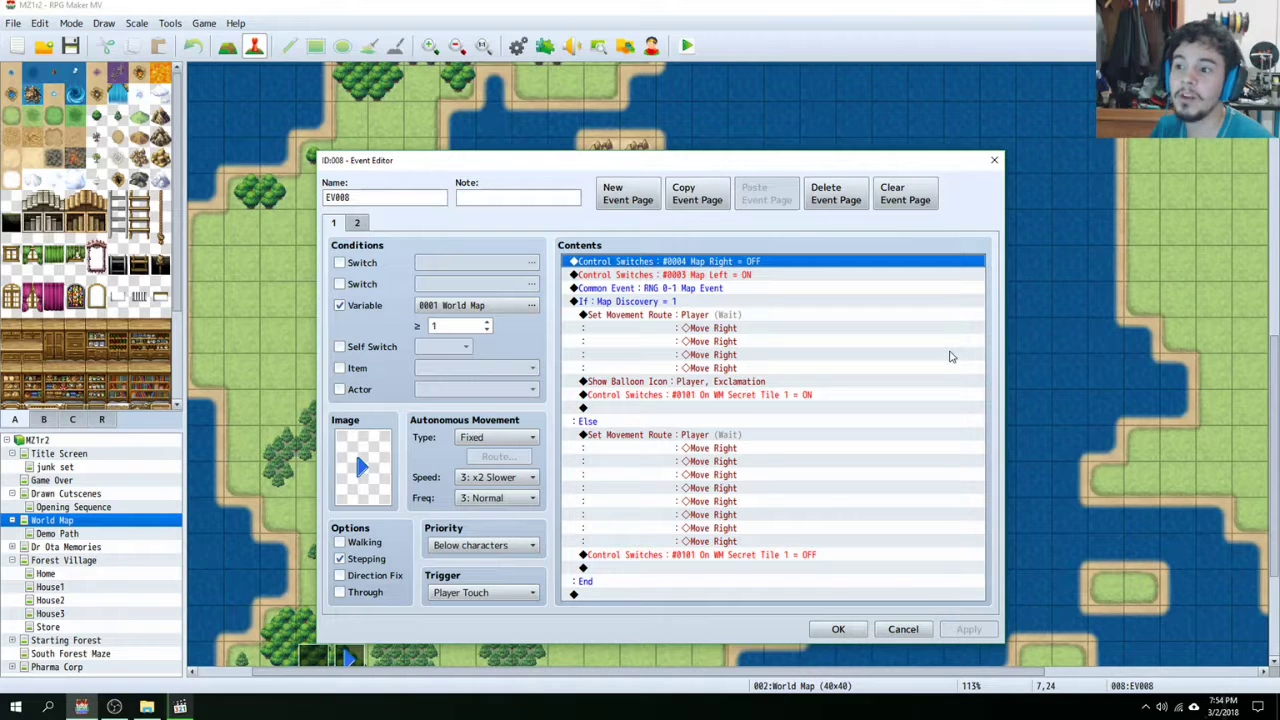
{"action": "left_click", "coordinate": [791, 276]}
{"action": "left_click", "coordinate": [787, 265]}
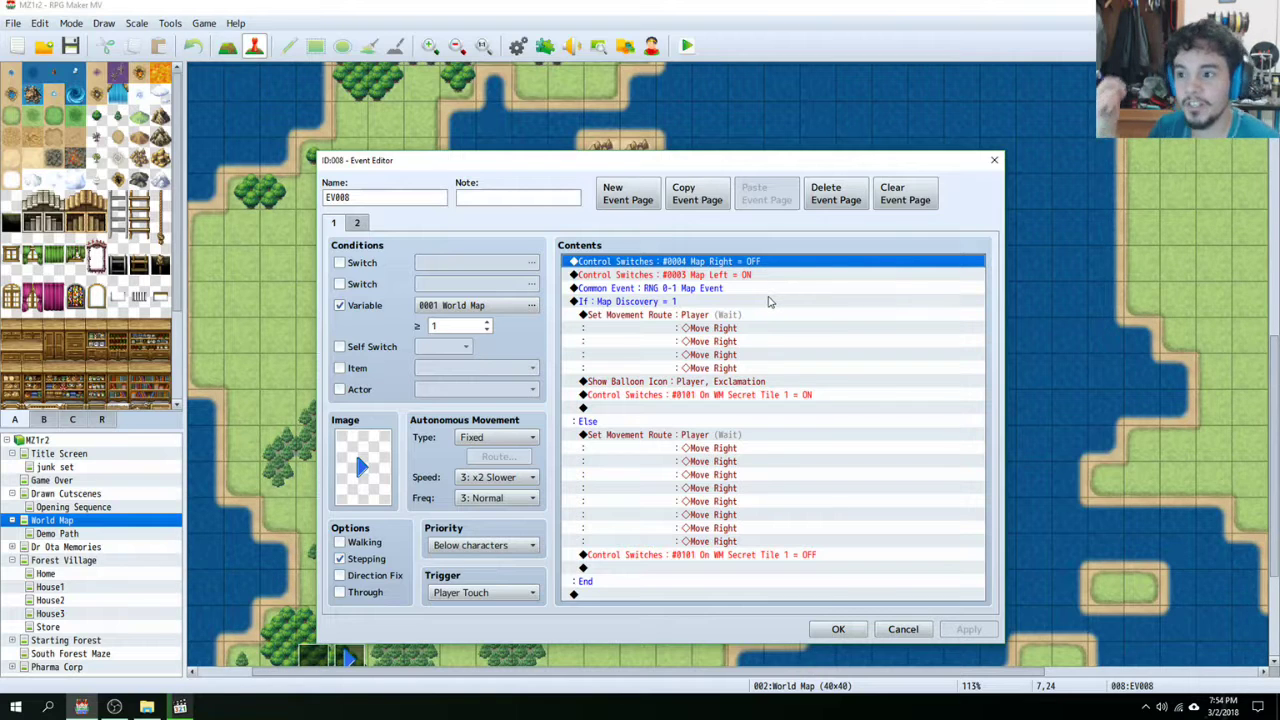
{"action": "left_click", "coordinate": [772, 279]}
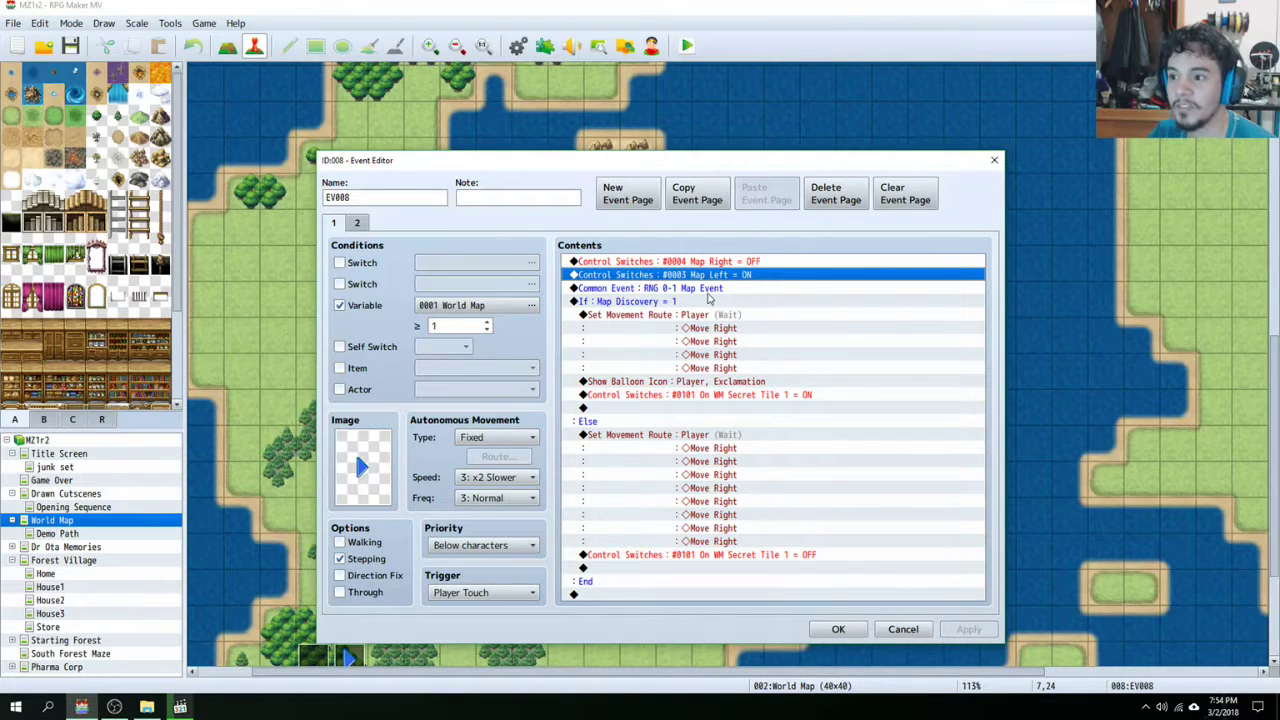
{"action": "left_click", "coordinate": [711, 290]}
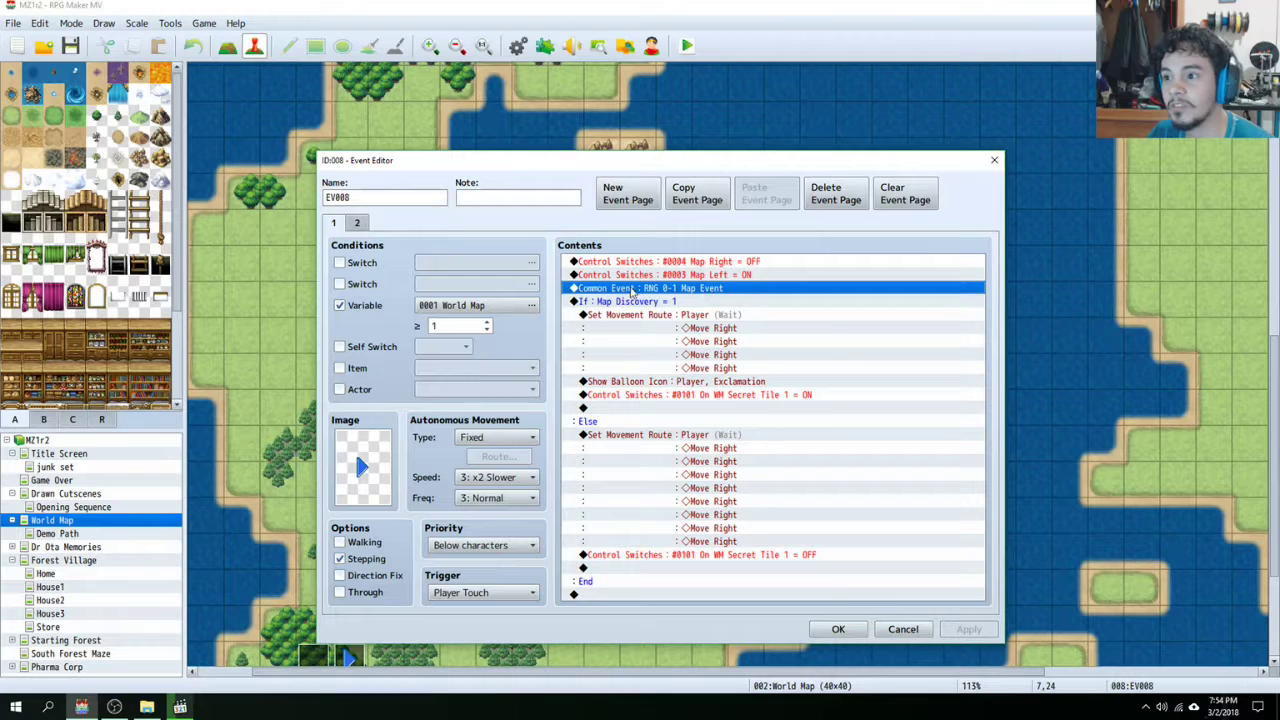
{"action": "left_click", "coordinate": [631, 304]}
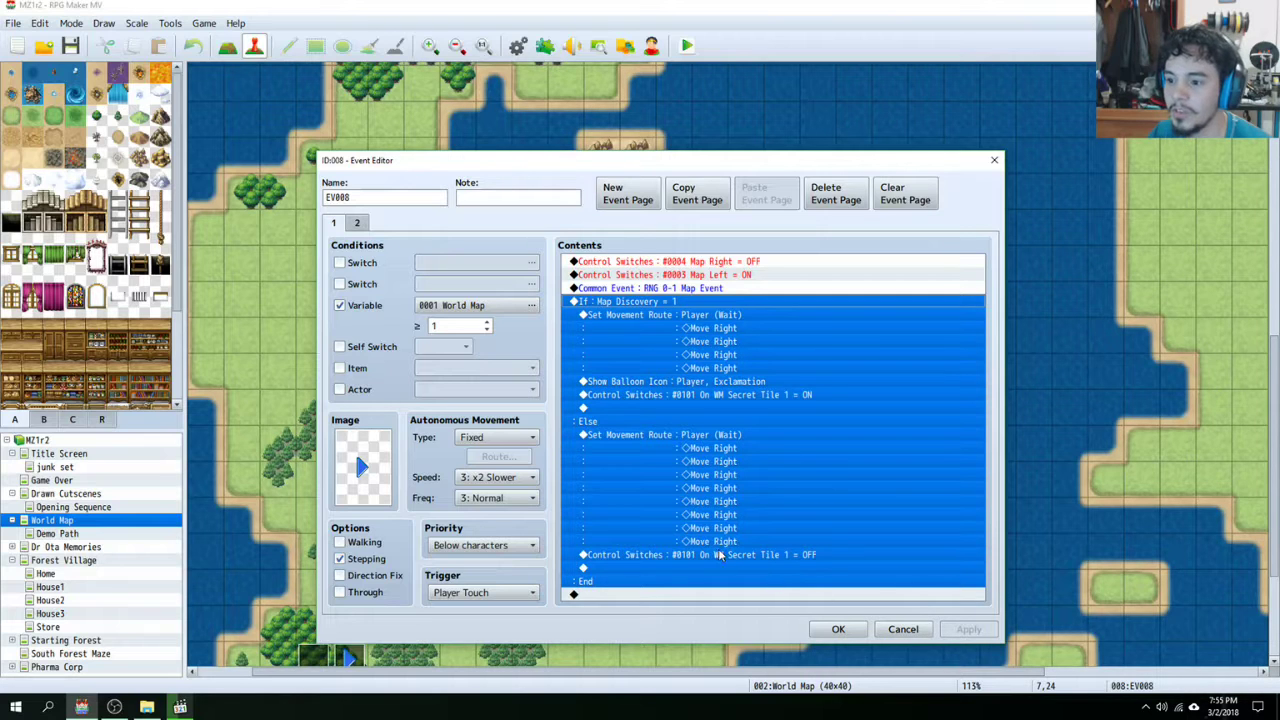
{"action": "right_click", "coordinate": [624, 304]}
{"action": "left_click", "coordinate": [648, 330]}
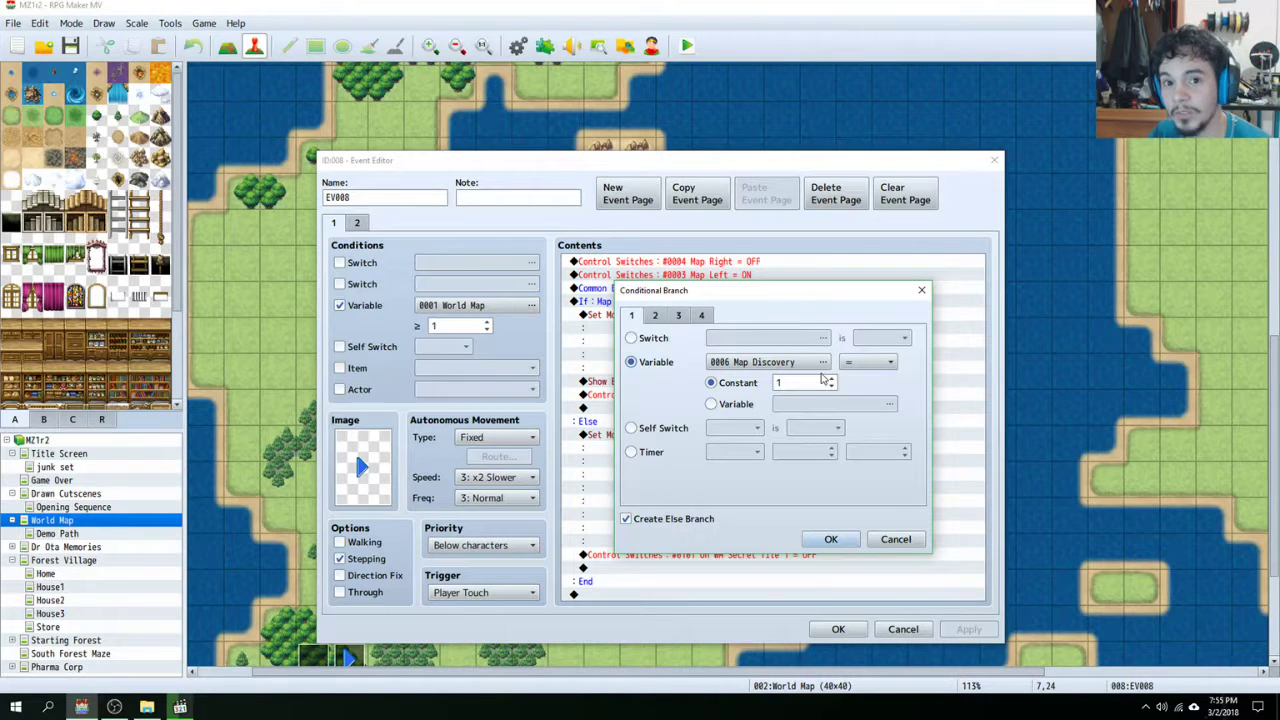
{"action": "left_click", "coordinate": [818, 362]}
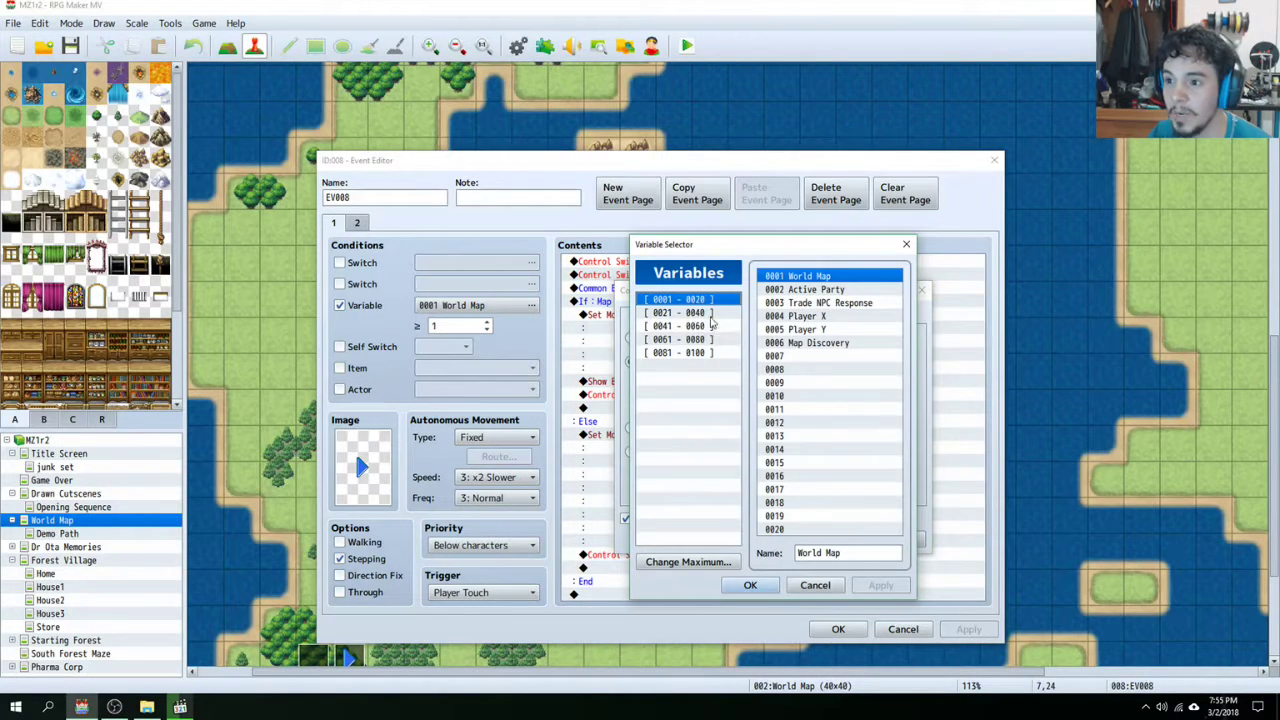
{"action": "left_click", "coordinate": [820, 344]}
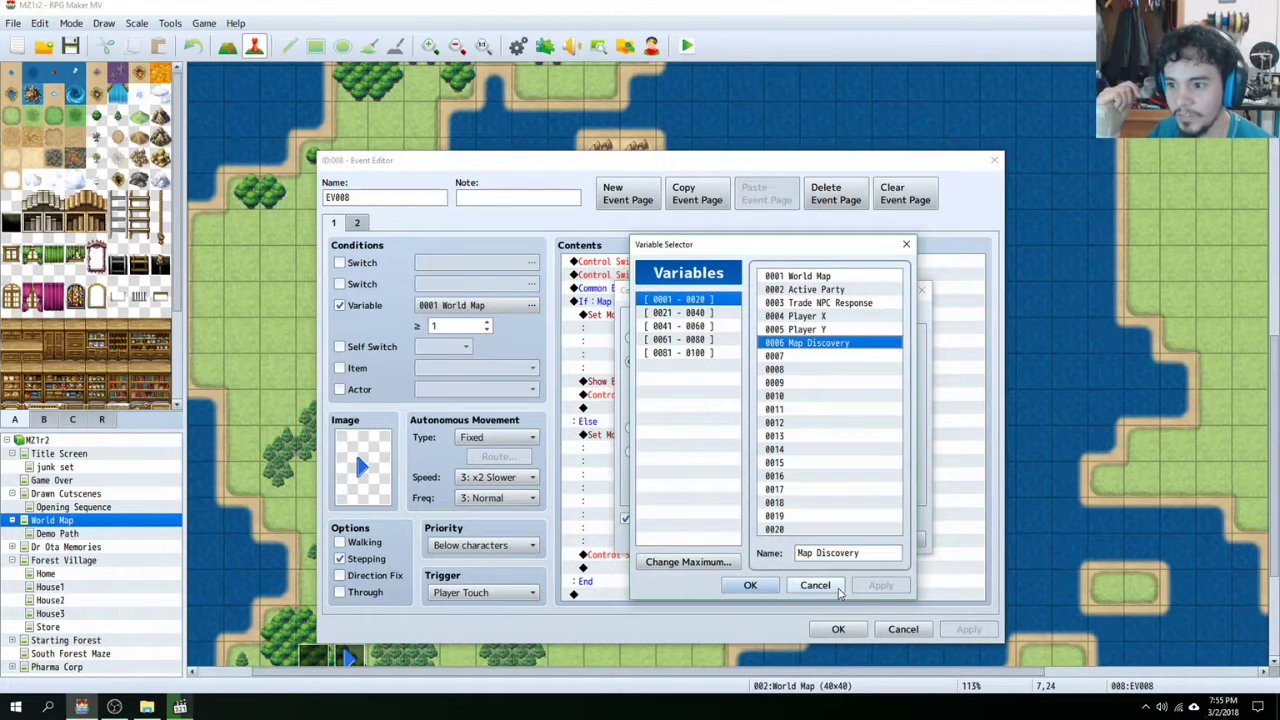
{"action": "left_click", "coordinate": [750, 585]}
{"action": "left_click", "coordinate": [883, 539]}
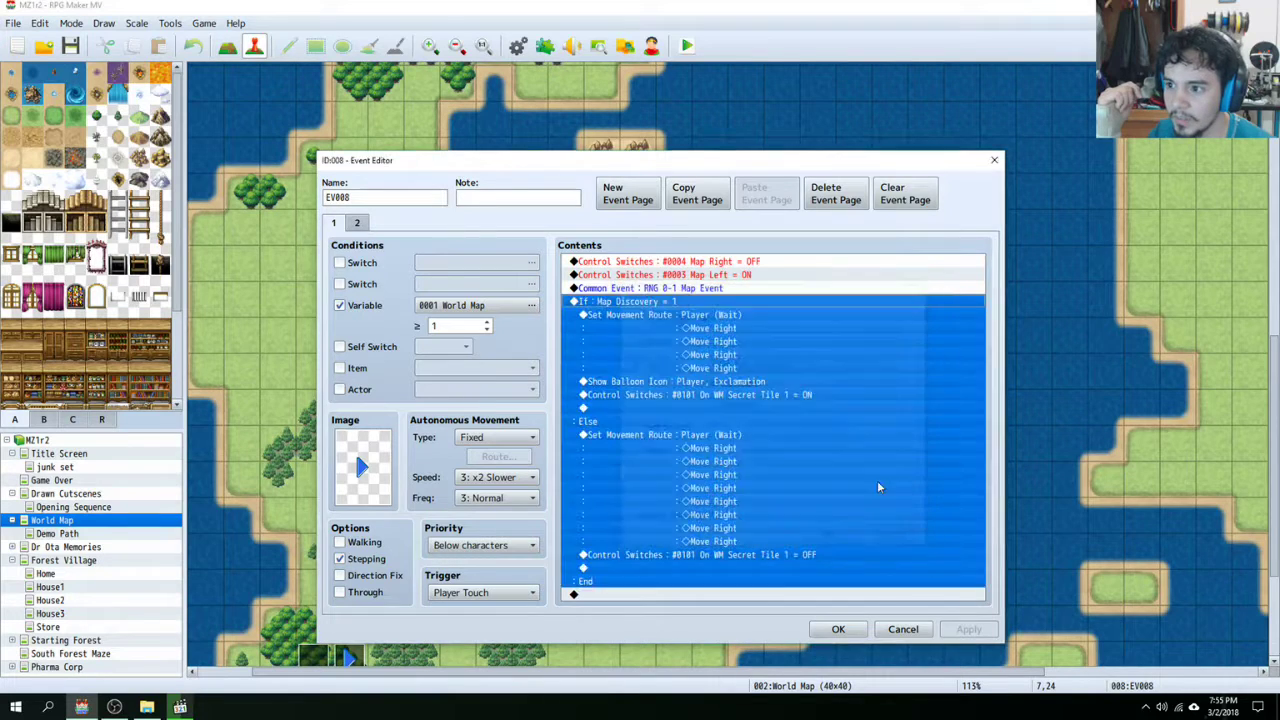
Step: Review page 1's Map Discovery branch: four-step move-right route, exclamation balloon, and secret tile switch on
{"action": "left_click", "coordinate": [678, 320]}
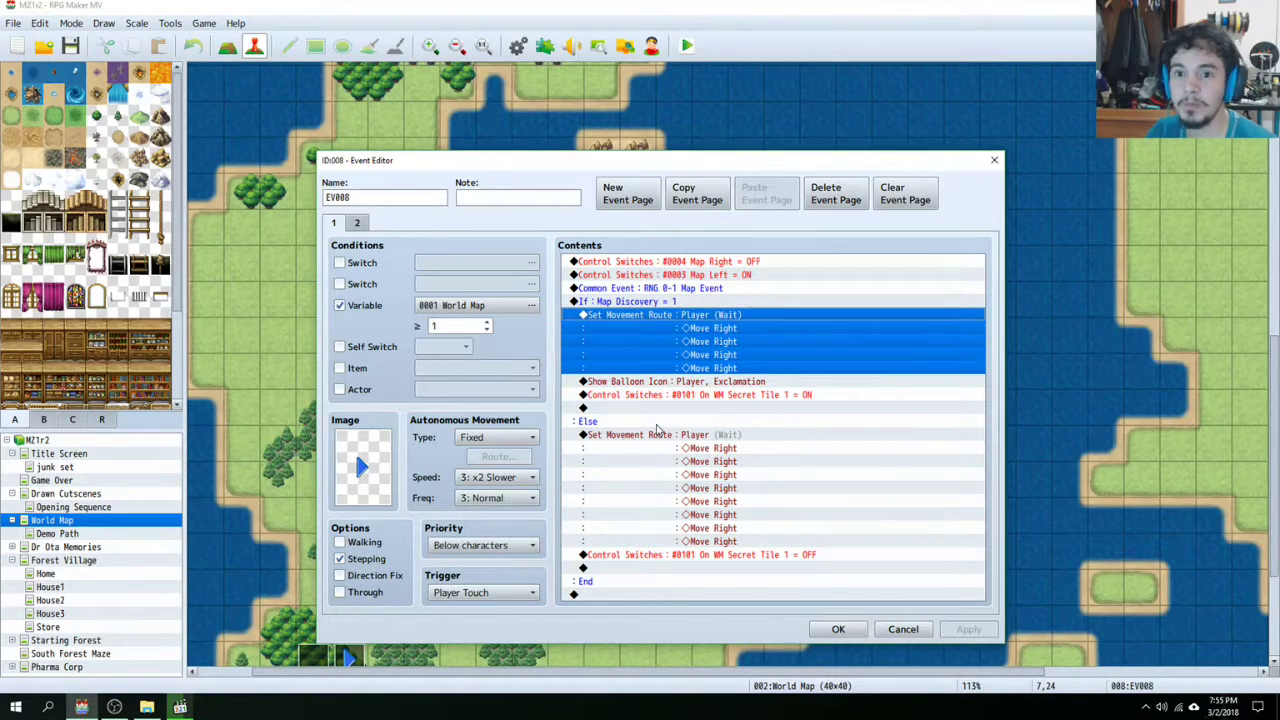
{"action": "left_click", "coordinate": [668, 304]}
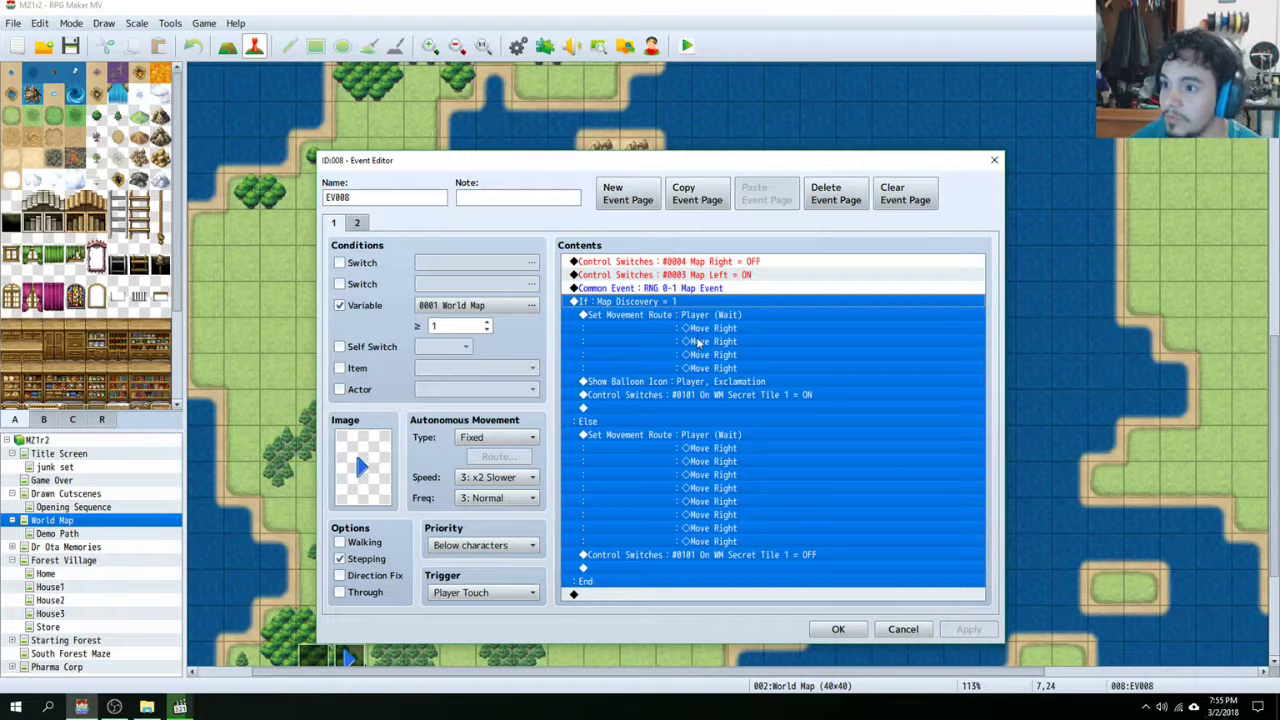
{"action": "left_click", "coordinate": [700, 328]}
{"action": "left_click", "coordinate": [710, 328]}
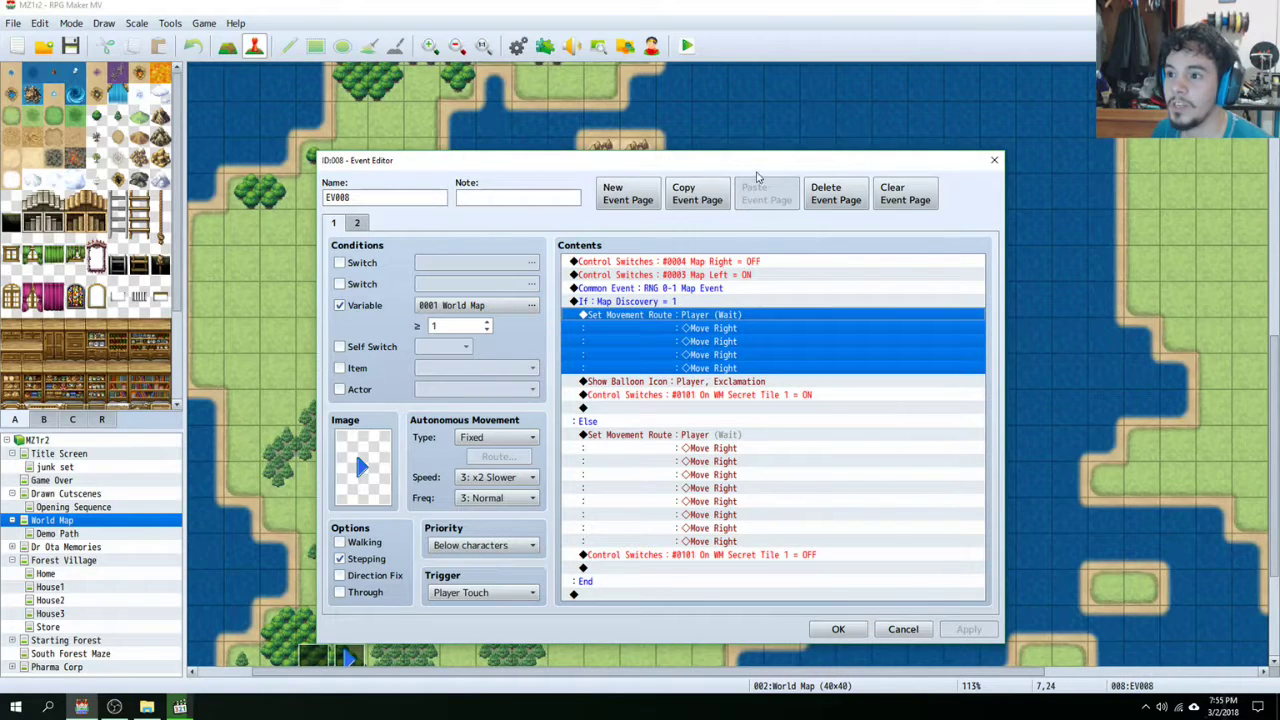
{"action": "left_click_drag", "start_coordinate": [737, 157], "coordinate": [711, 352]}
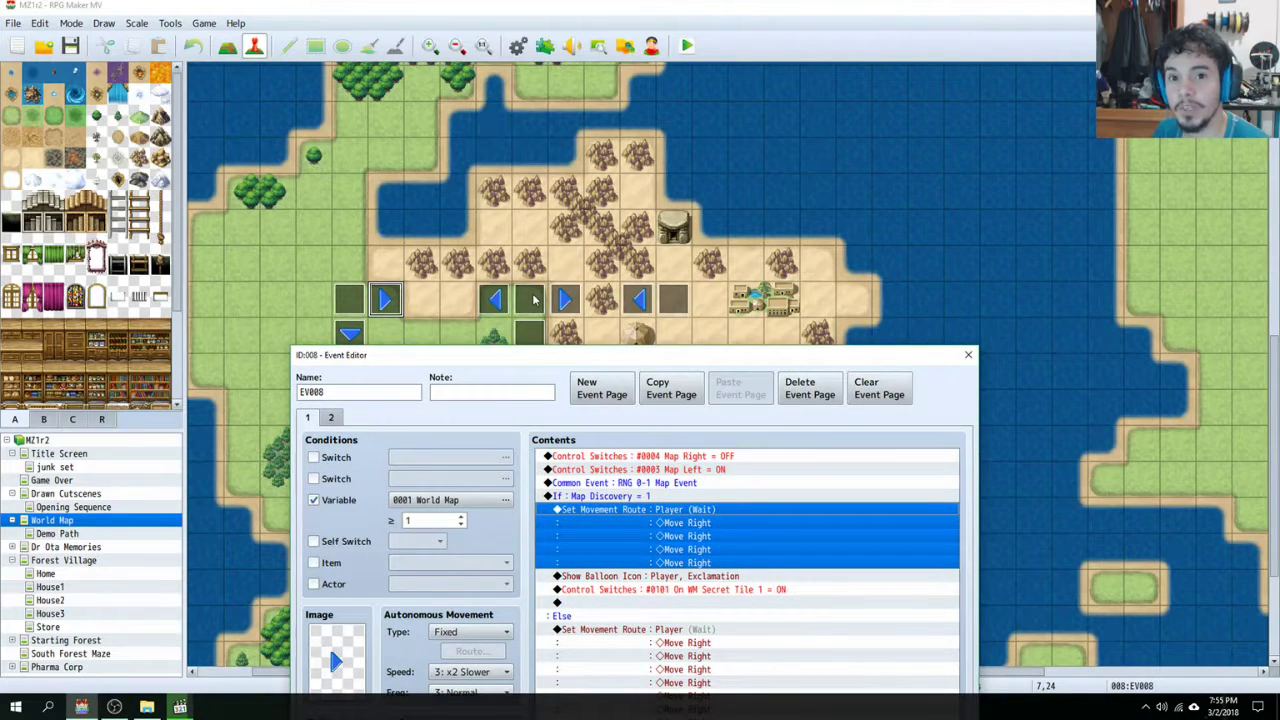
{"action": "left_click", "coordinate": [641, 577]}
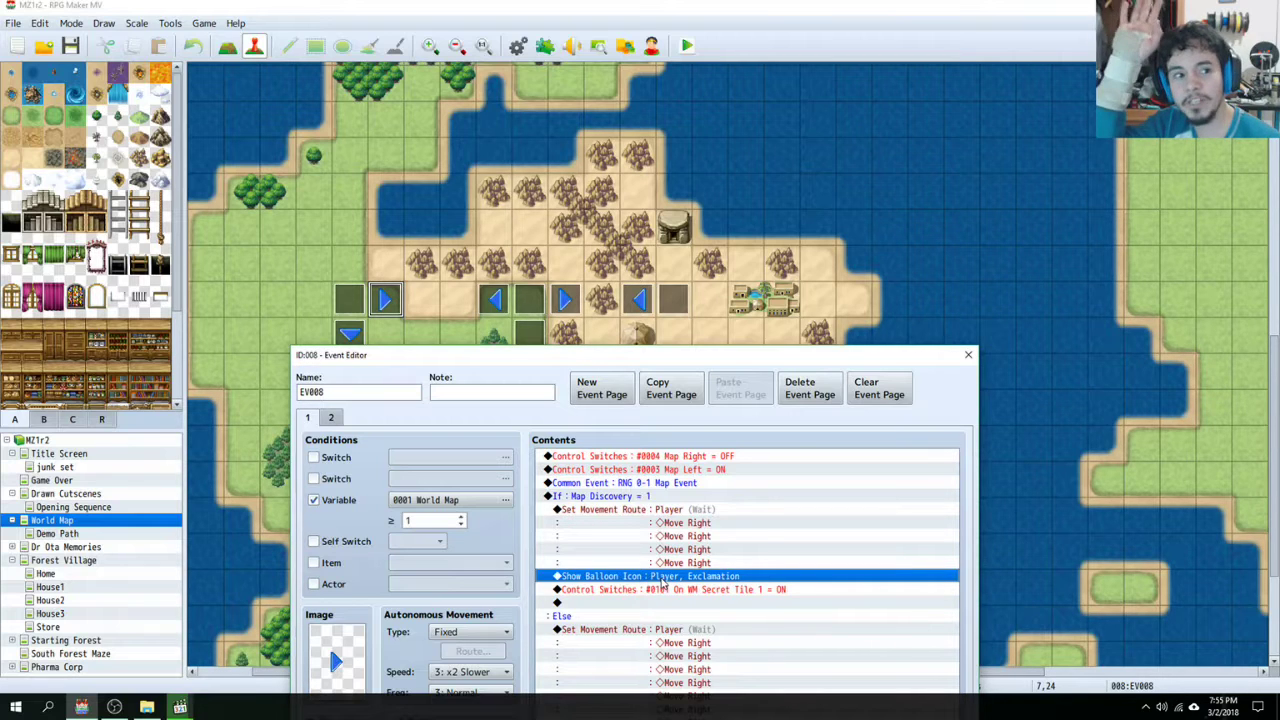
{"action": "left_click", "coordinate": [666, 590]}
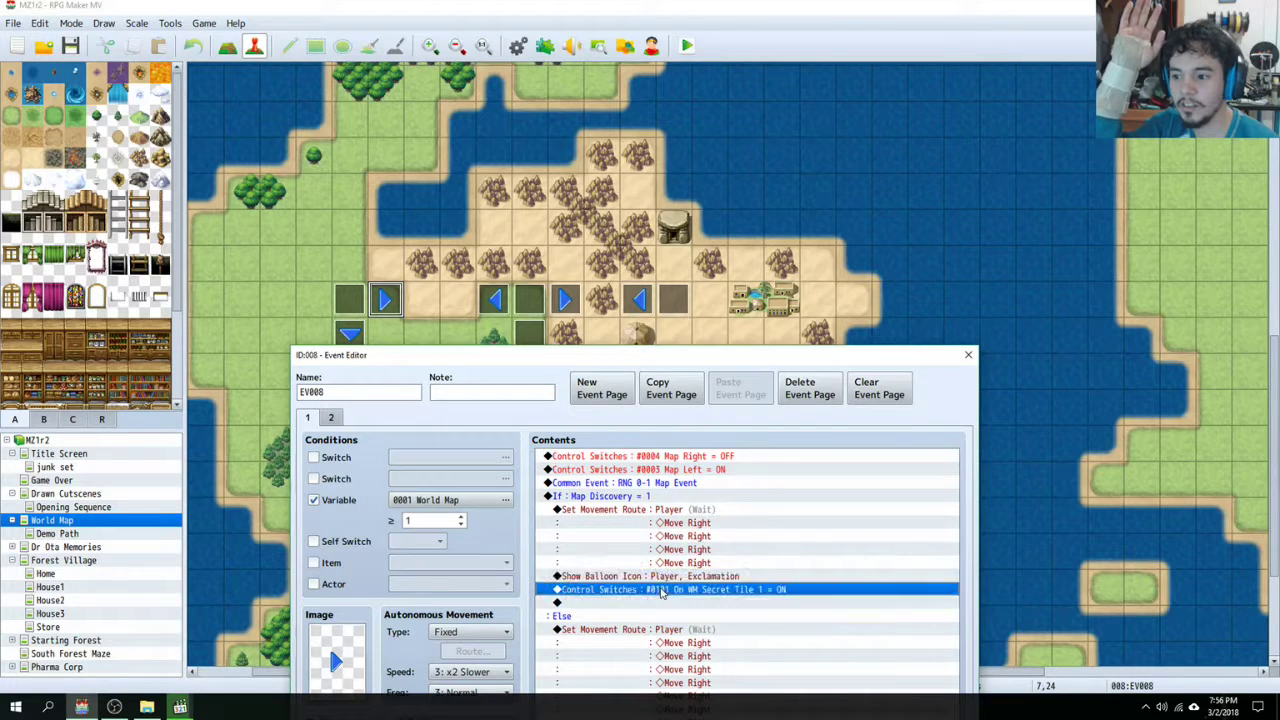
{"action": "left_click_drag", "start_coordinate": [762, 360], "coordinate": [781, 68]}
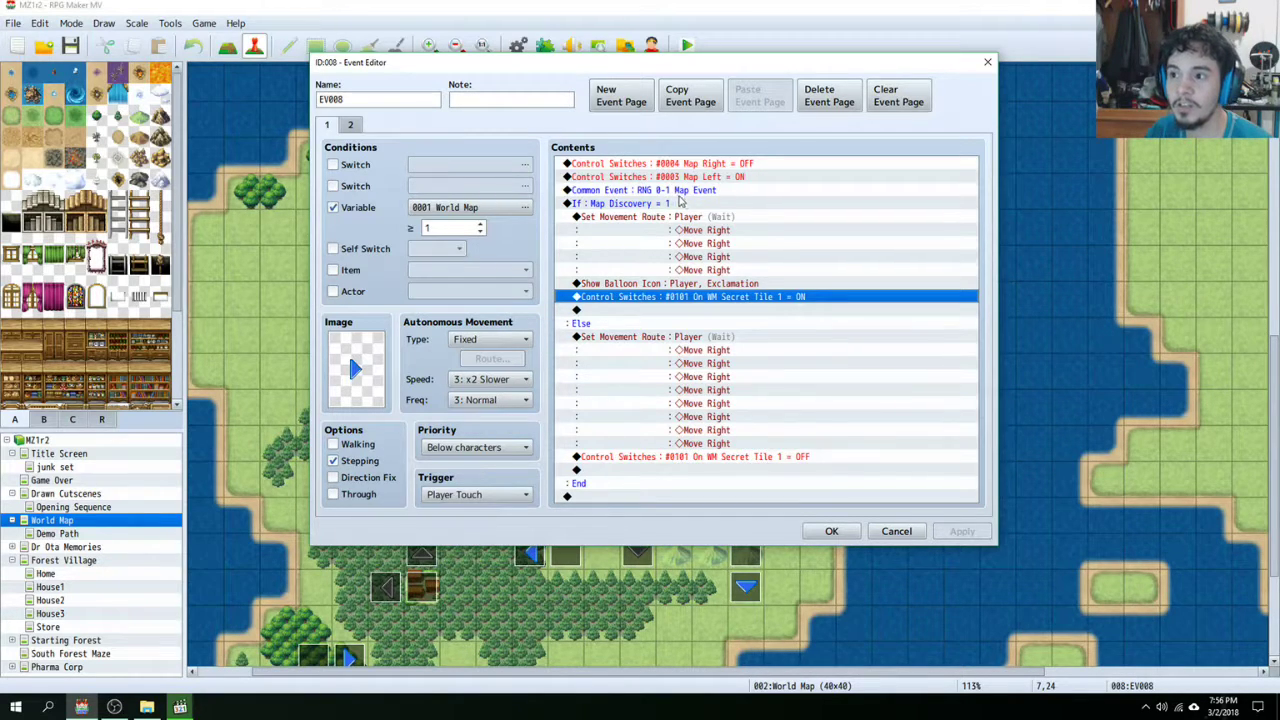
Step: Review the Else branch's move-right route and the command turning the secret tile switch off
{"action": "left_click", "coordinate": [680, 203]}
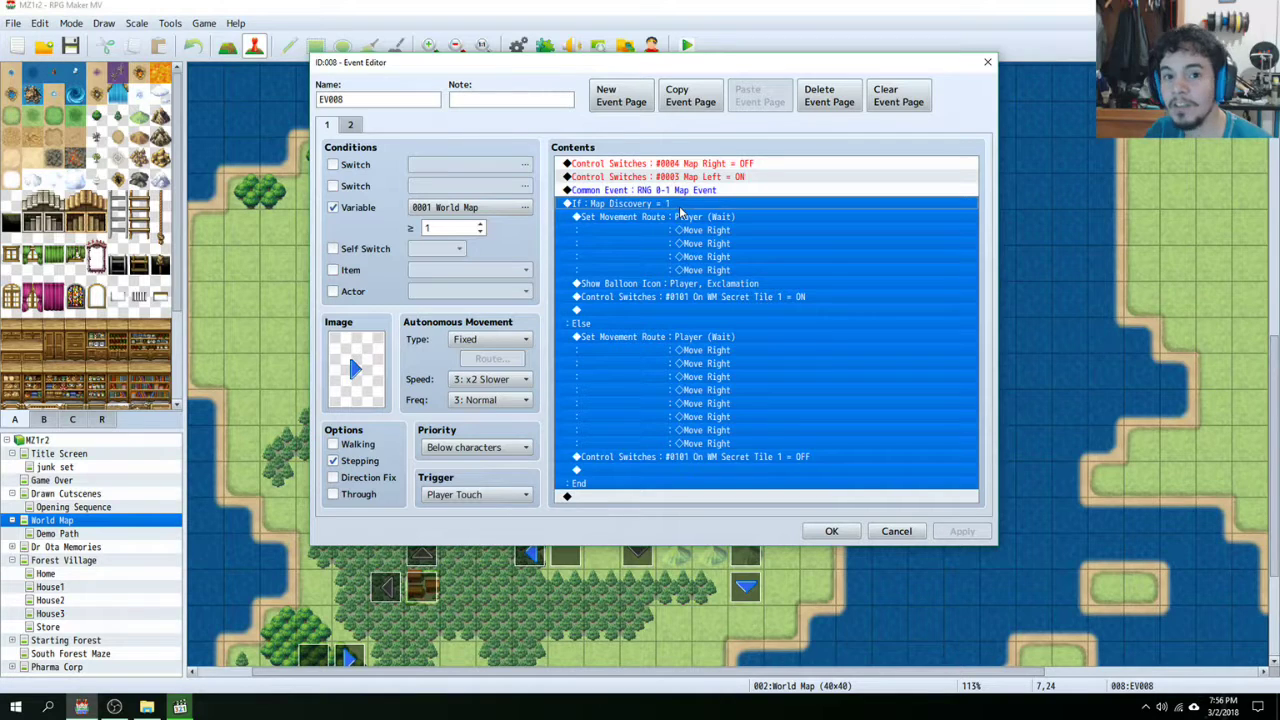
{"action": "left_click", "coordinate": [668, 338]}
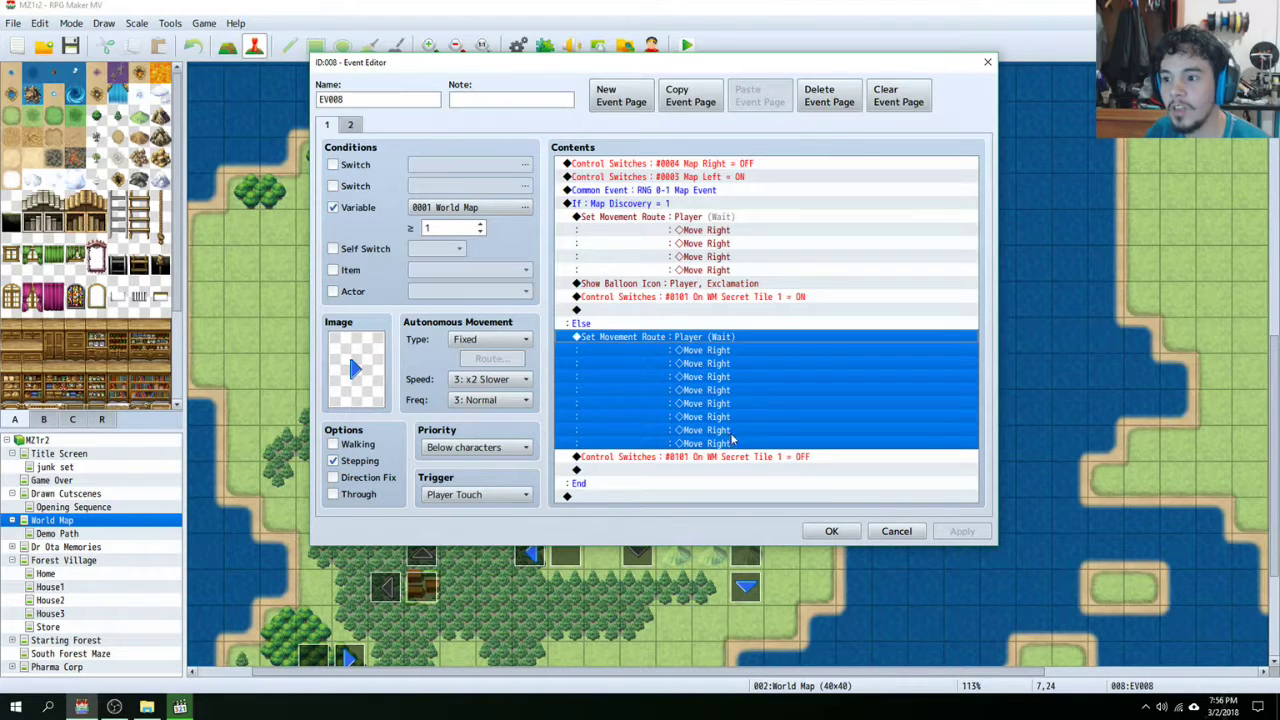
{"action": "left_click_drag", "start_coordinate": [784, 64], "coordinate": [725, 412]}
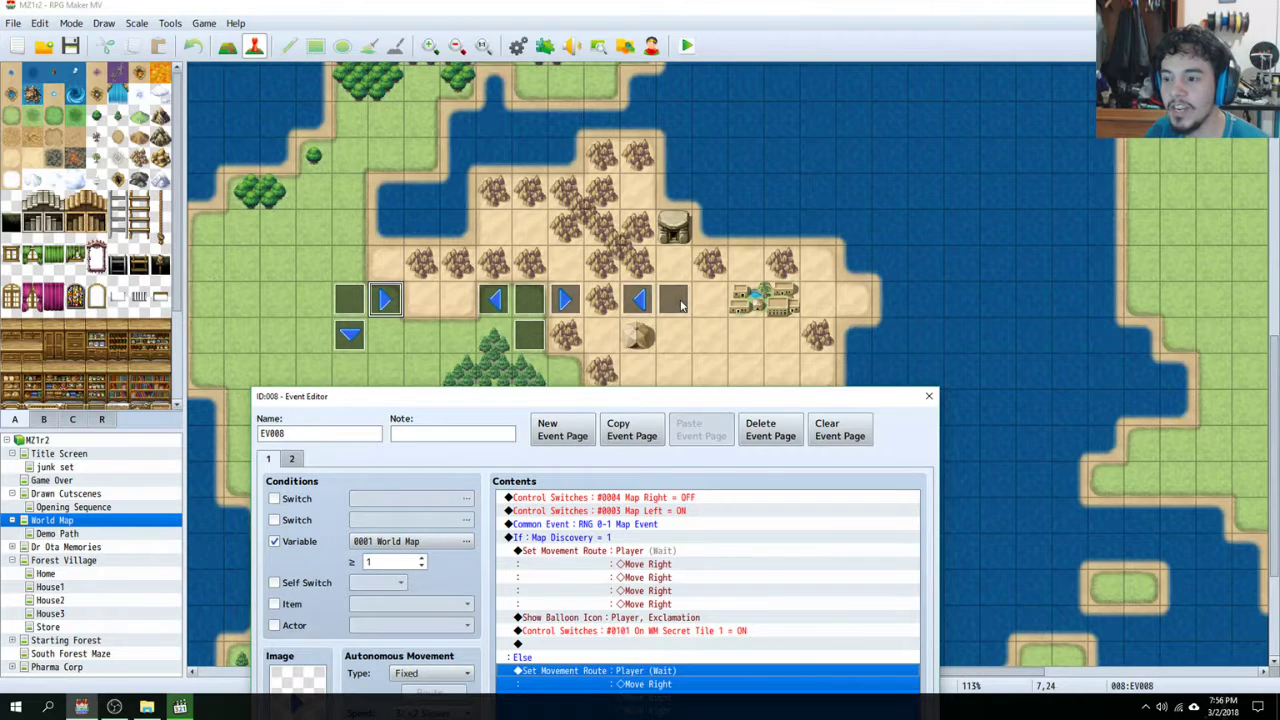
{"action": "scroll", "coordinate": [707, 590], "scroll_direction": "down", "scroll_amount": 2}
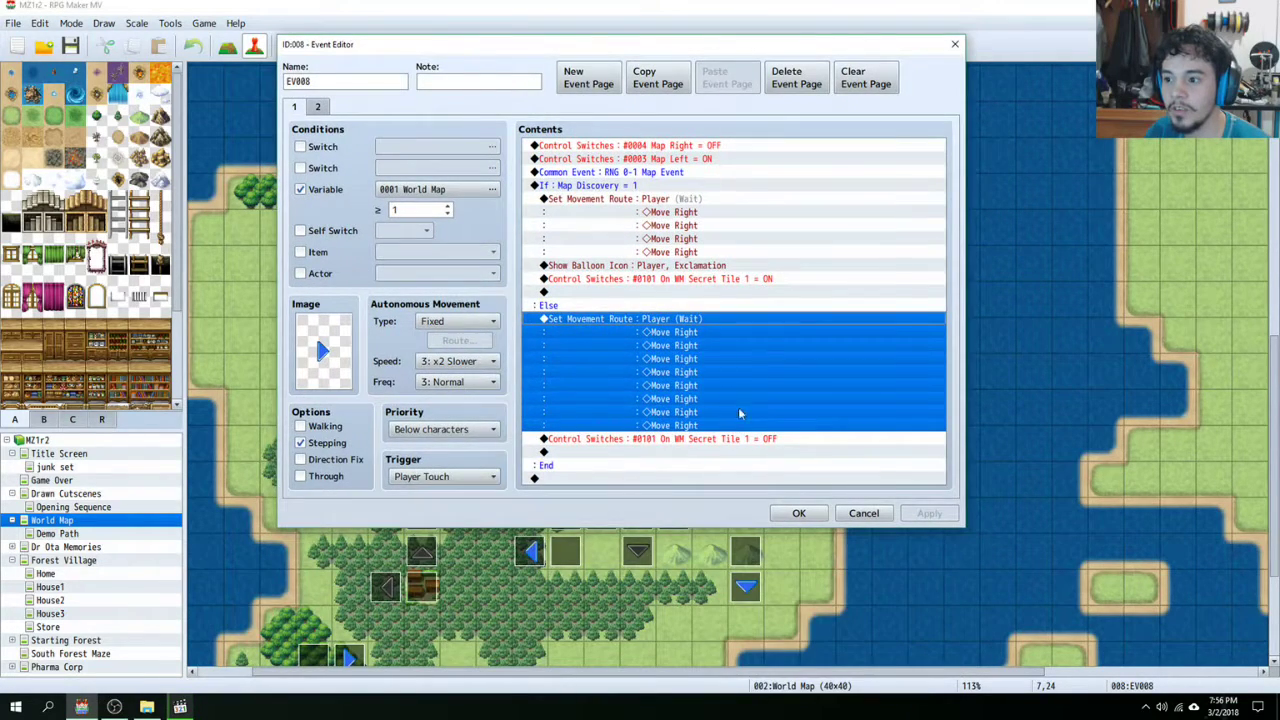
{"action": "left_click", "coordinate": [757, 441]}
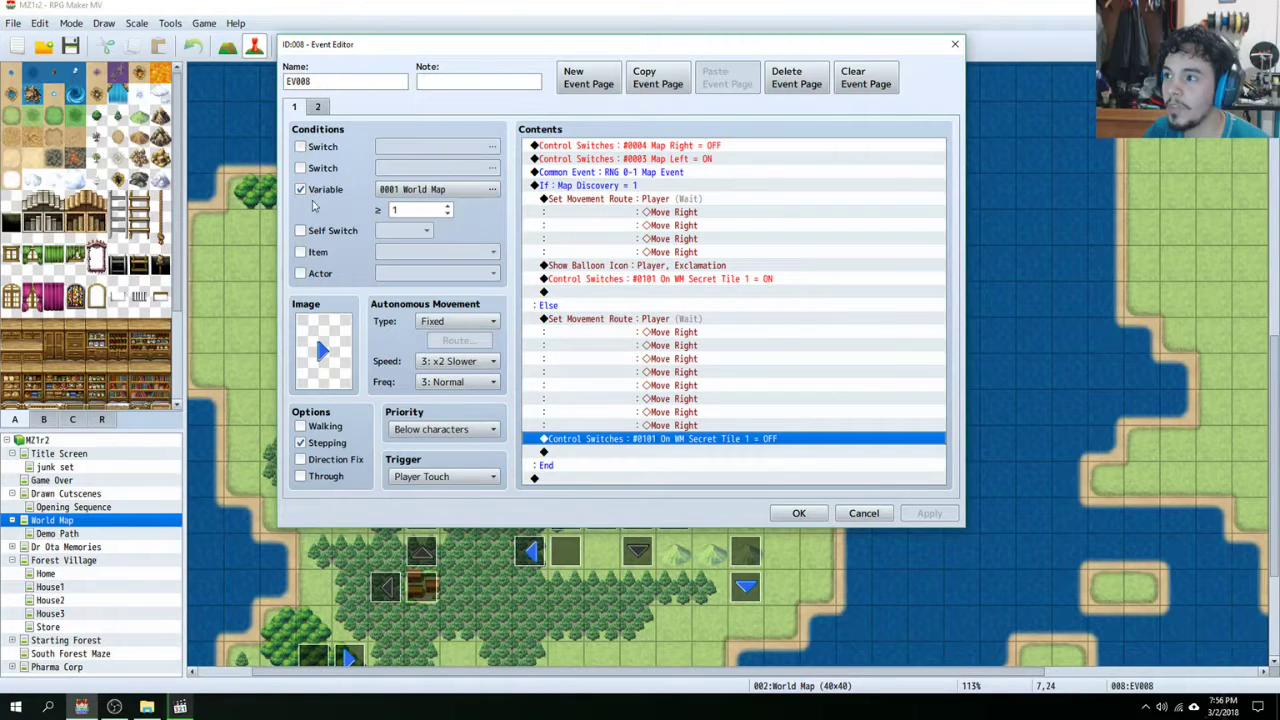
{"action": "left_click_drag", "start_coordinate": [467, 50], "coordinate": [783, 54]}
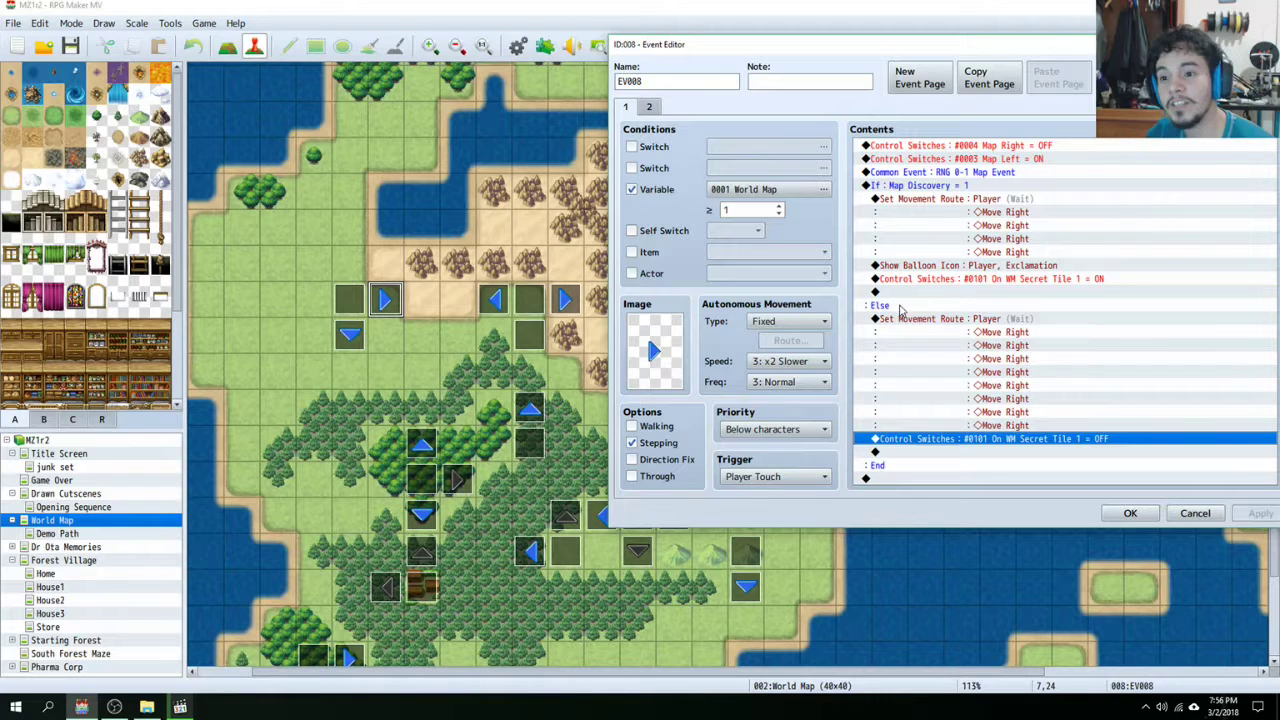
{"action": "left_click_drag", "start_coordinate": [999, 51], "coordinate": [707, 48]}
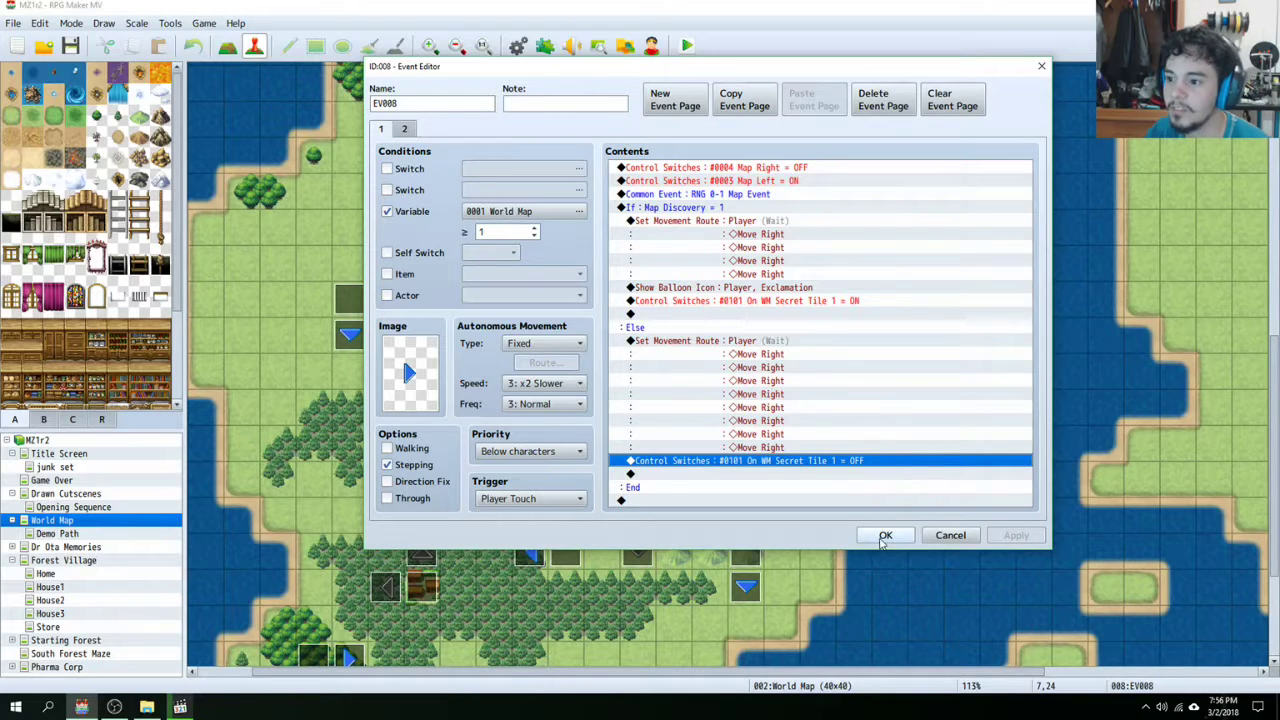
Step: Check page 2's command turning Map Left on, then close the EV008 editor
{"action": "left_click", "coordinate": [405, 129]}
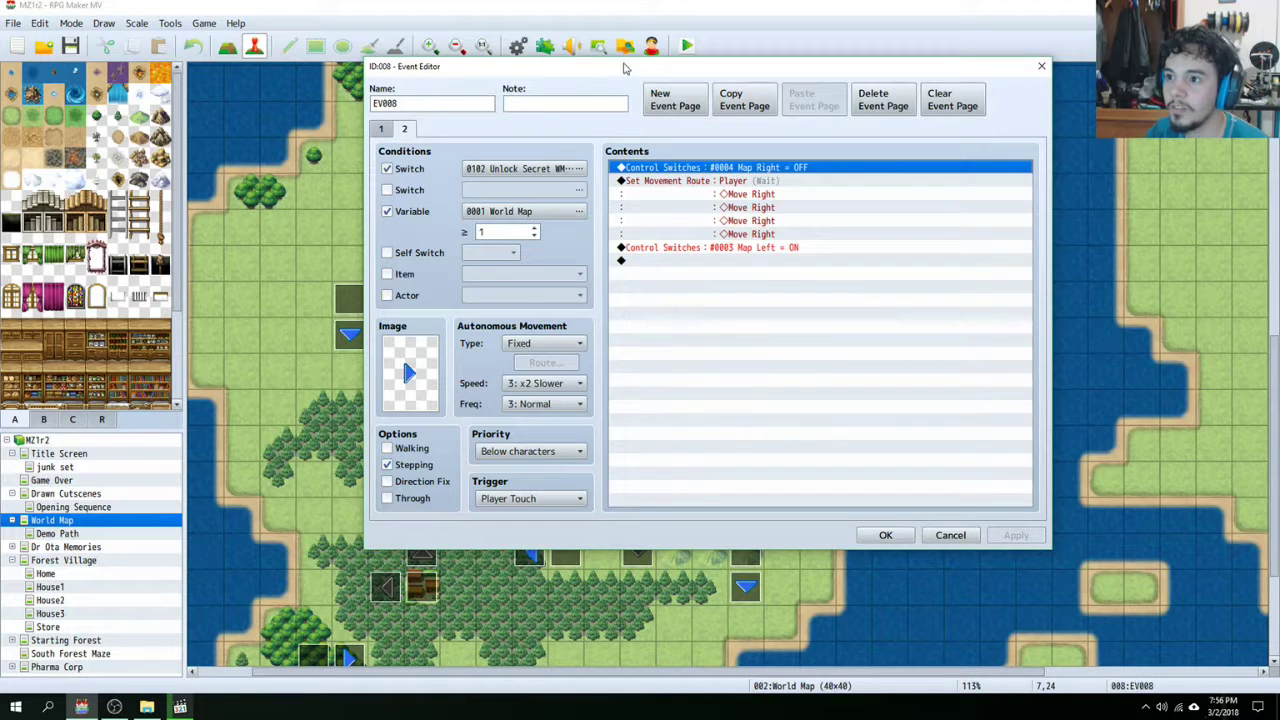
{"action": "left_click_drag", "start_coordinate": [625, 66], "coordinate": [749, 413]}
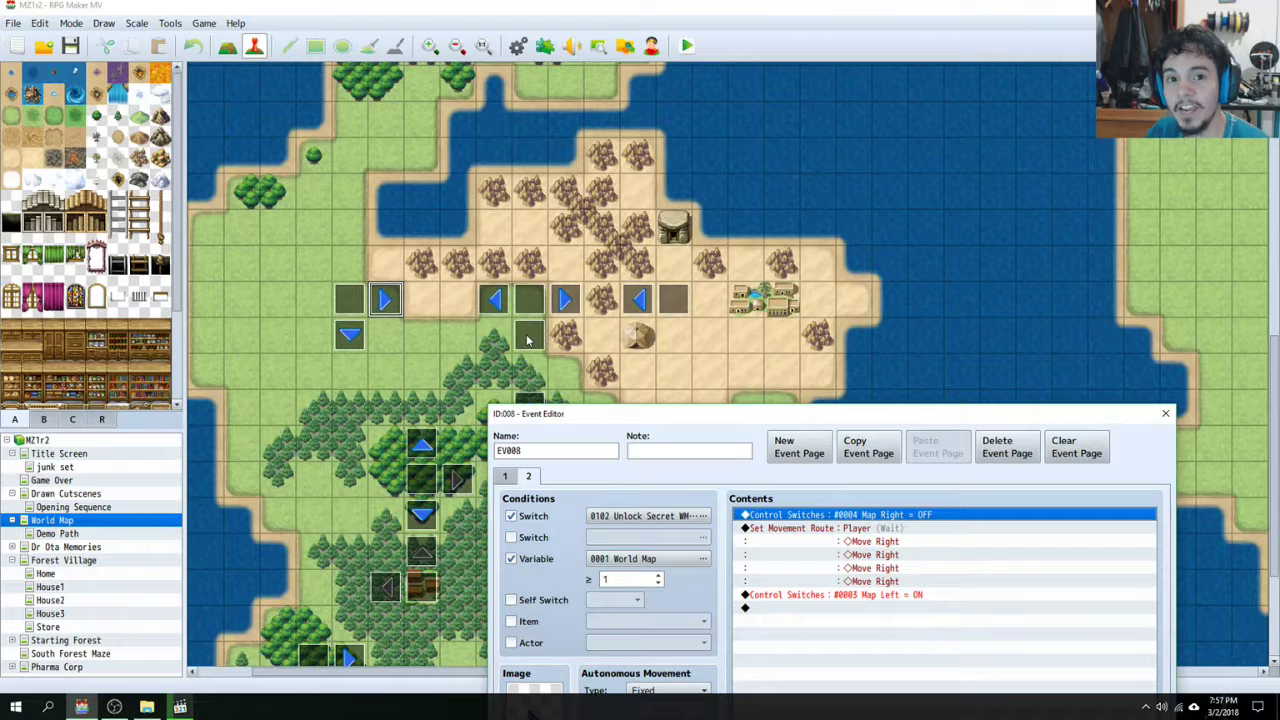
{"action": "left_click_drag", "start_coordinate": [672, 413], "coordinate": [709, 135]}
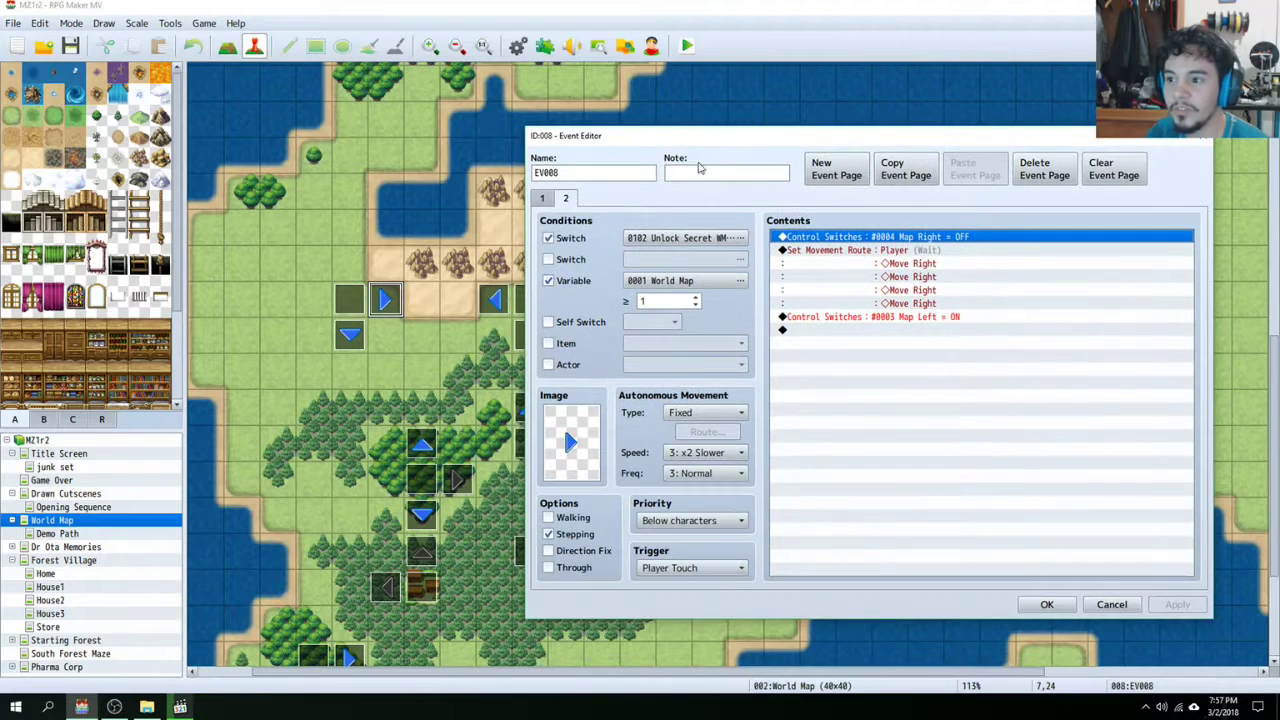
{"action": "left_click", "coordinate": [903, 317]}
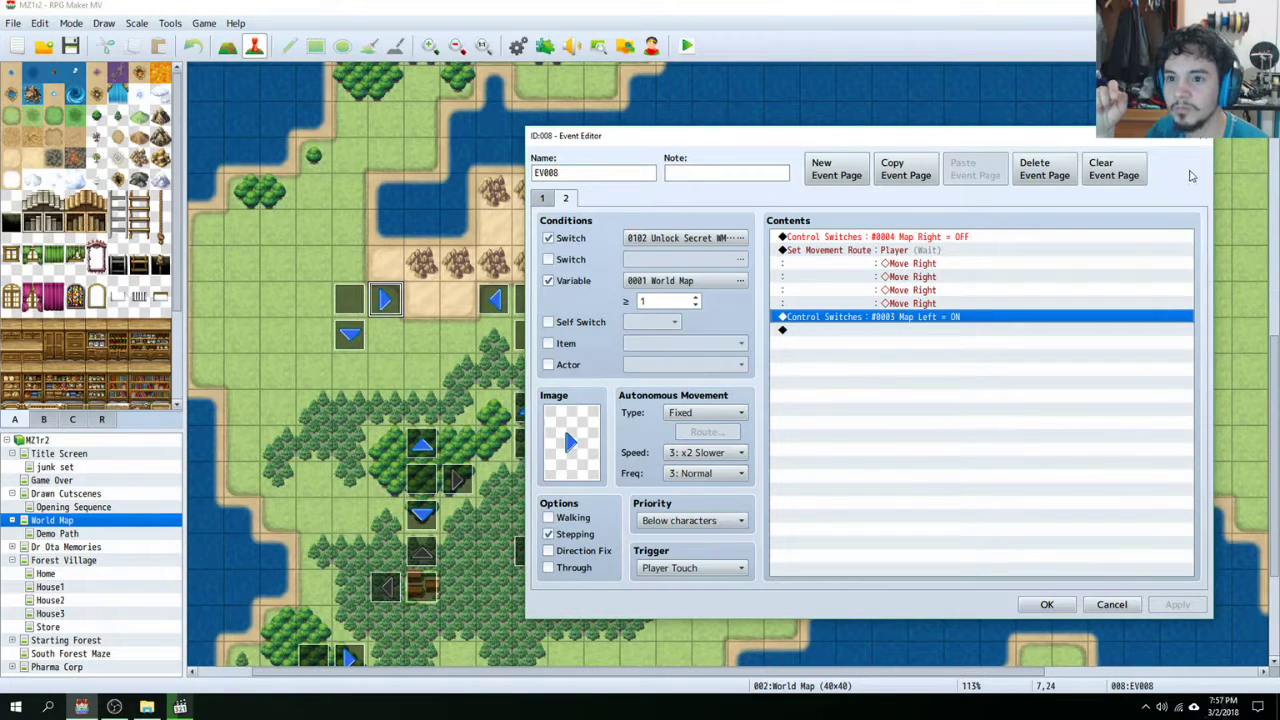
{"action": "left_click", "coordinate": [1203, 142]}
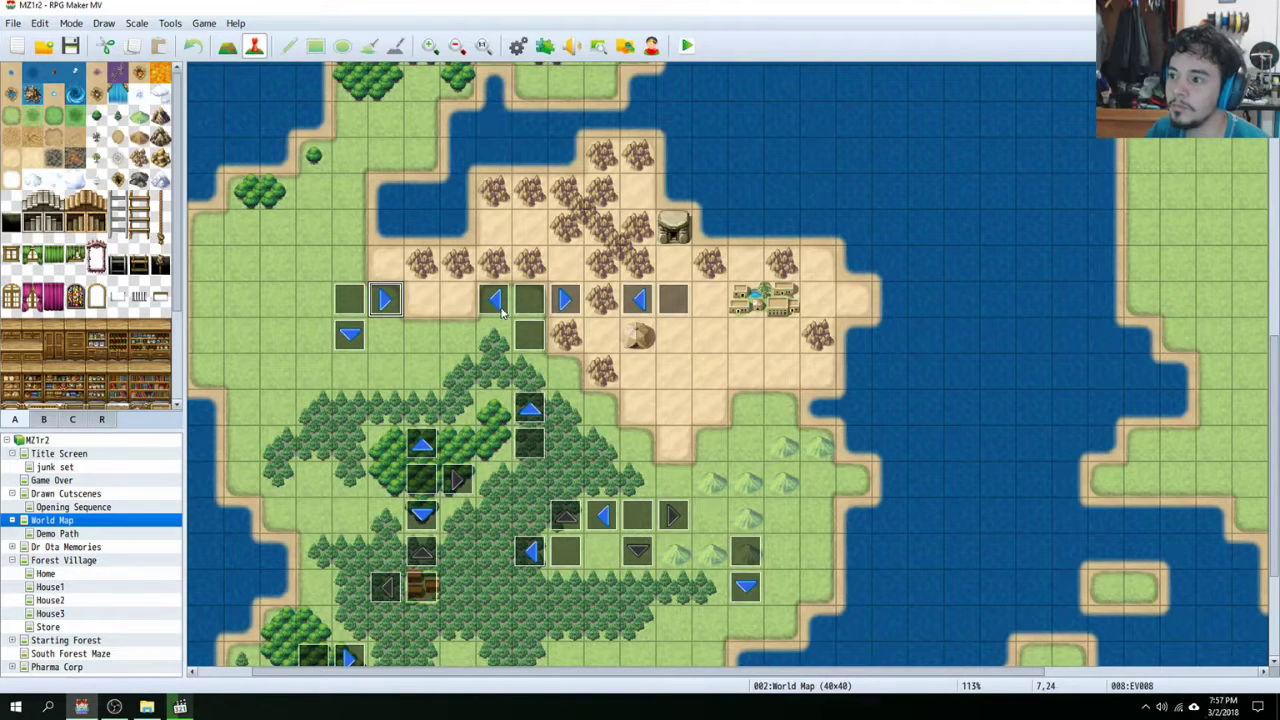
{"action": "left_click", "coordinate": [533, 303]}
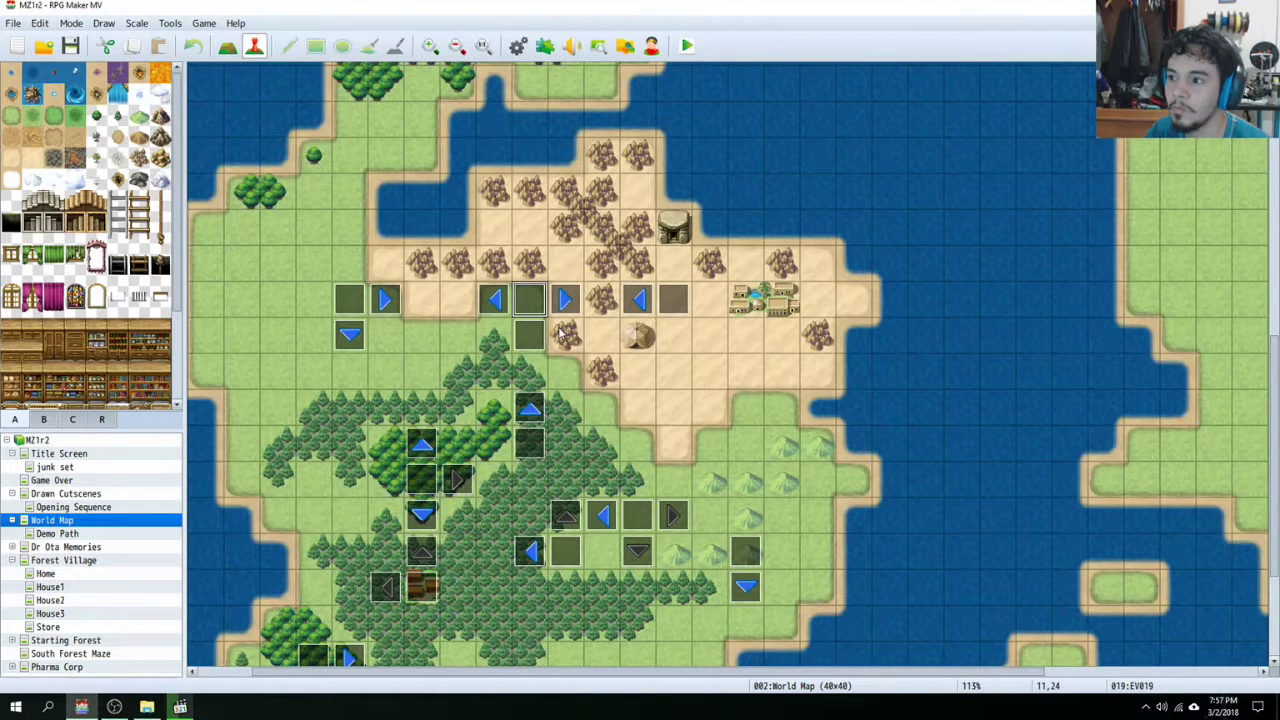
{"action": "double_click", "coordinate": [652, 307]}
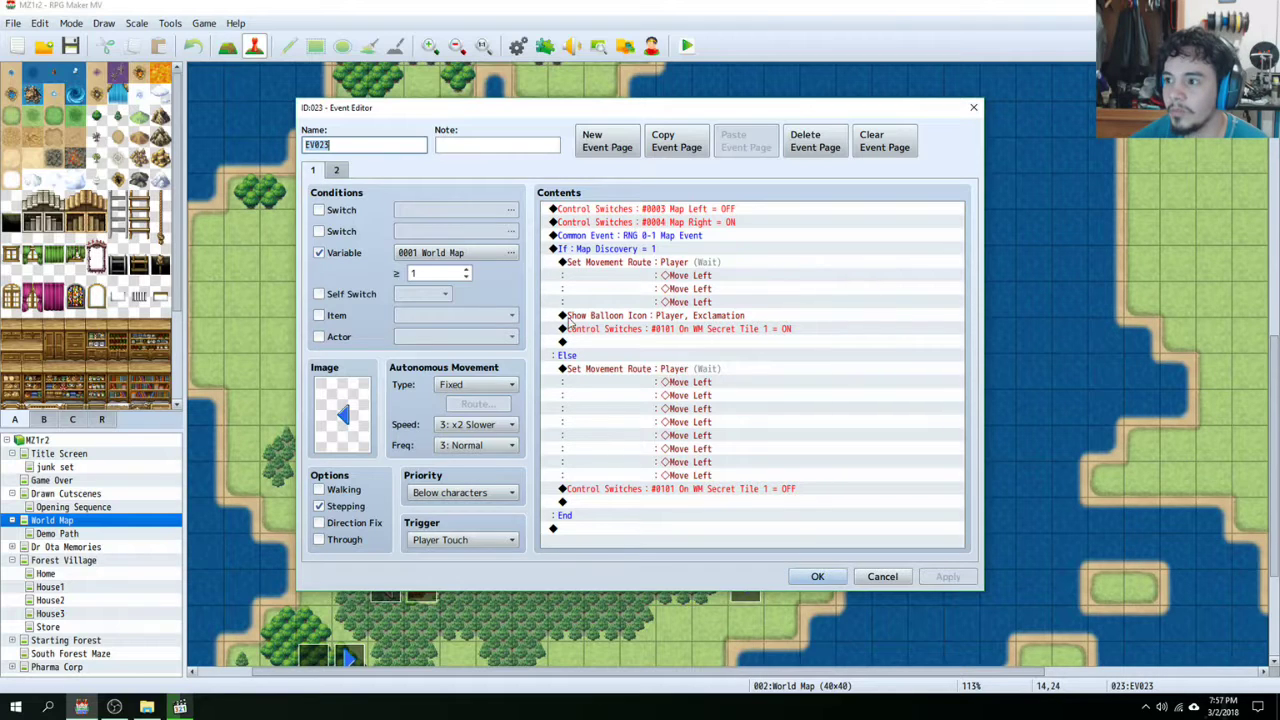
{"action": "left_click", "coordinate": [338, 171]}
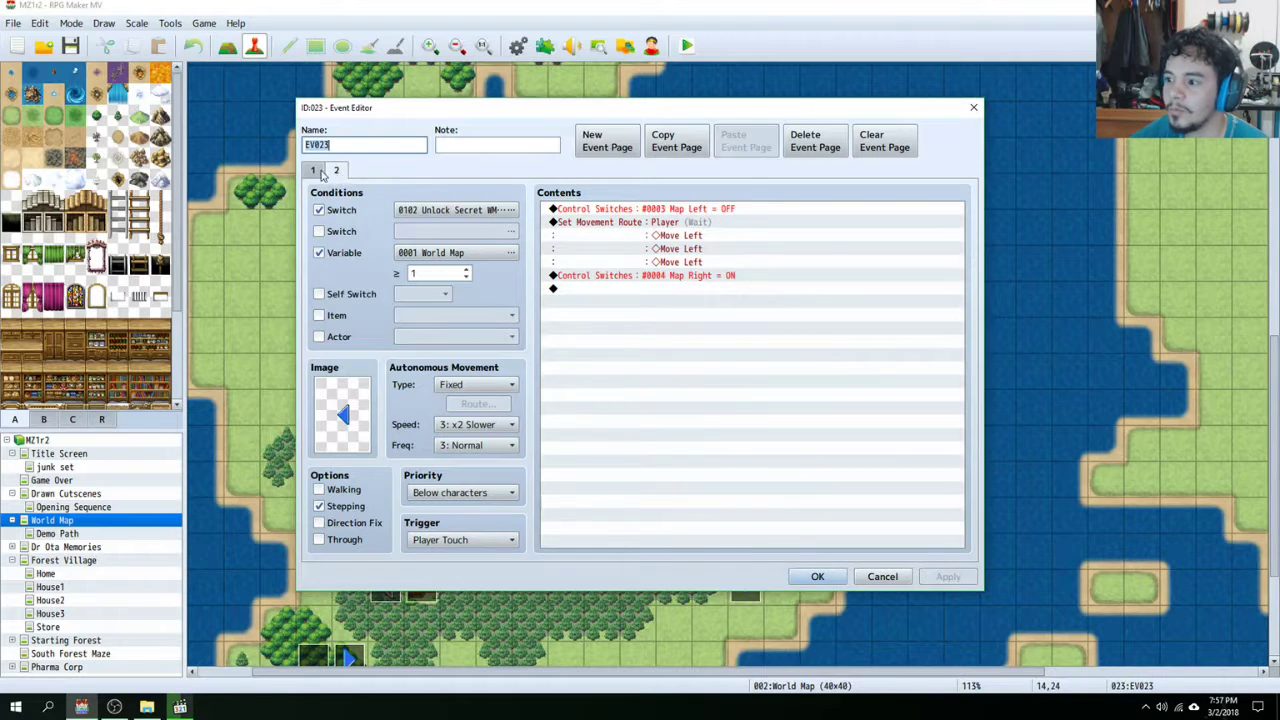
{"action": "left_click", "coordinate": [316, 171]}
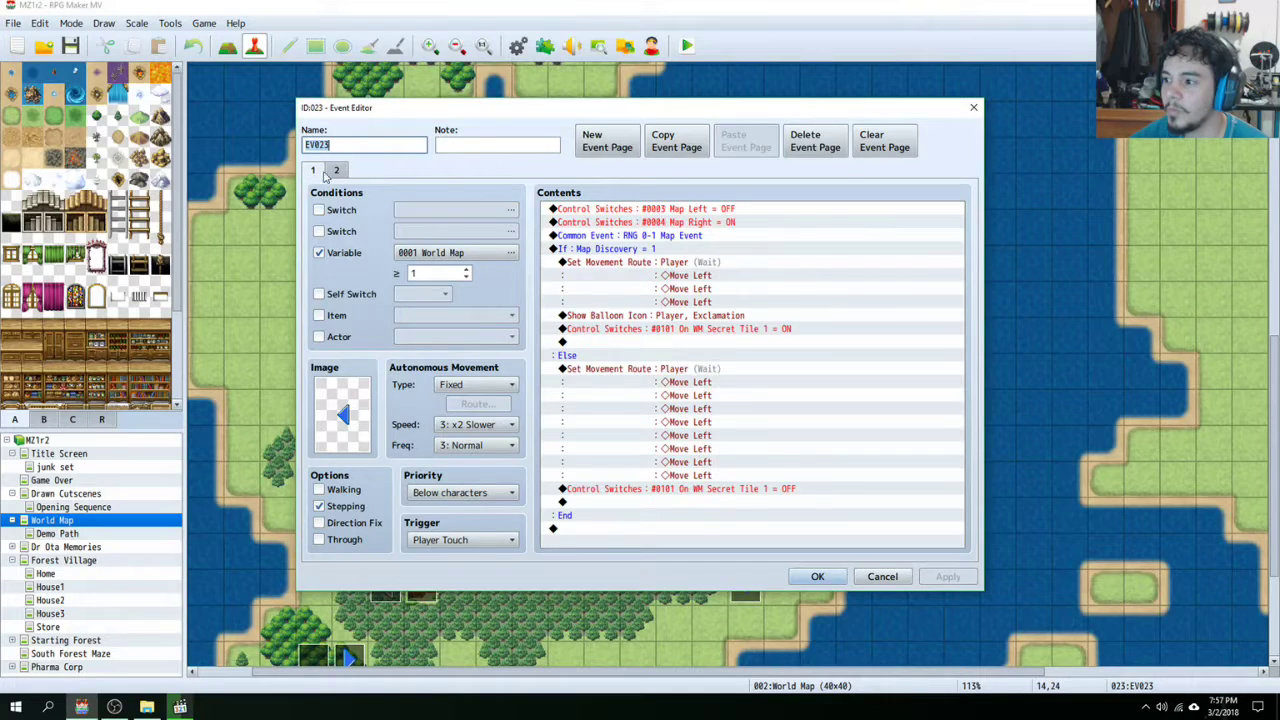
{"action": "left_click", "coordinate": [818, 577]}
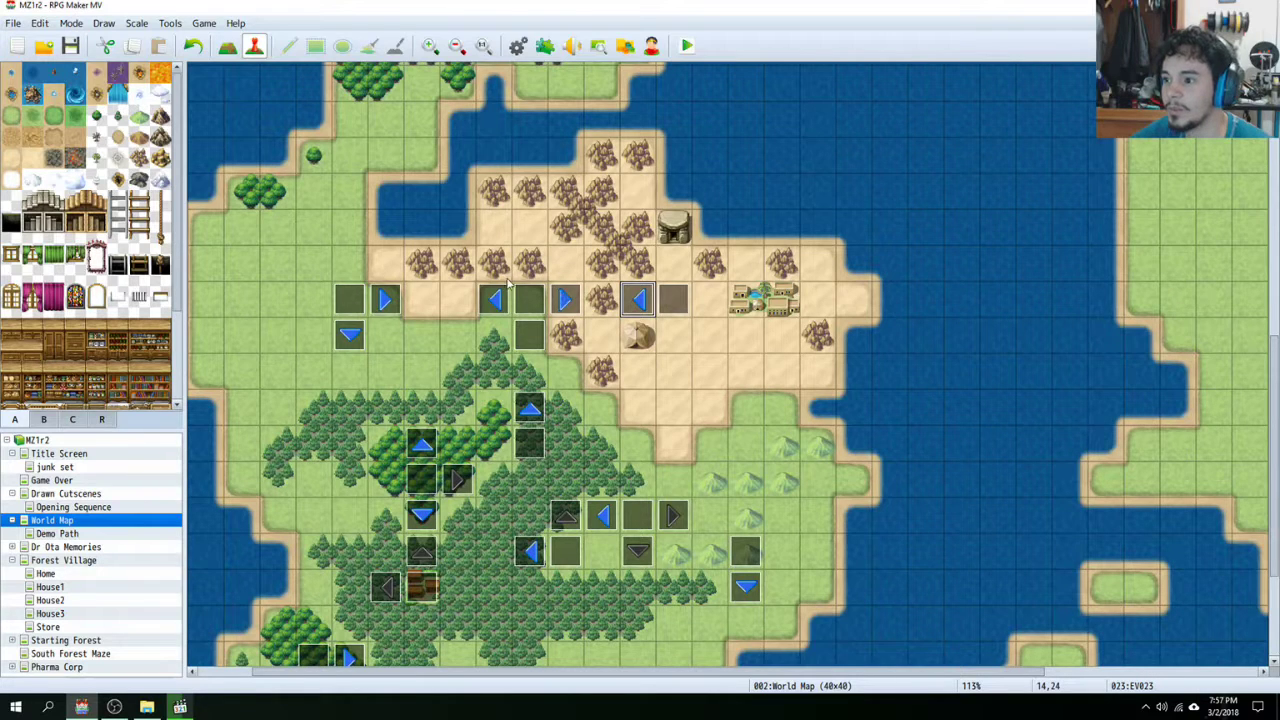
Step: Open event EV026 at 10,24 and review page 1's secret-tile-switch-off and Map Right on commands
{"action": "left_click", "coordinate": [495, 300]}
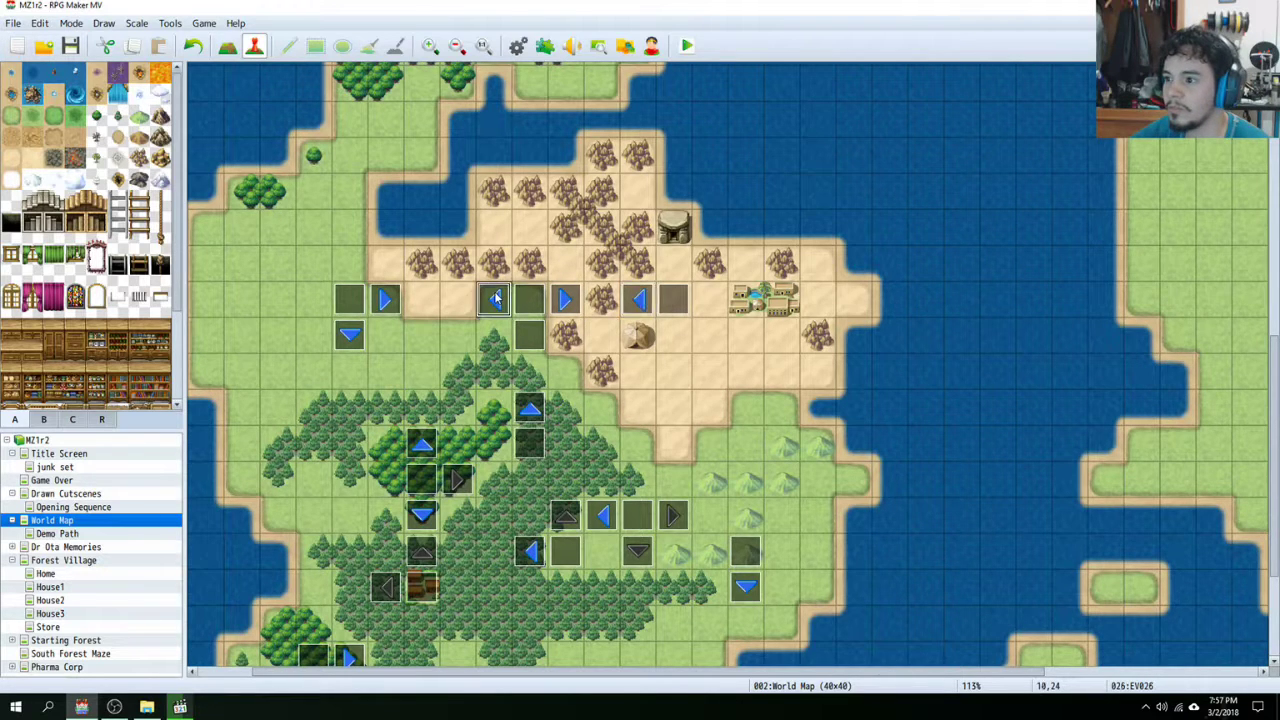
{"action": "double_click", "coordinate": [495, 300]}
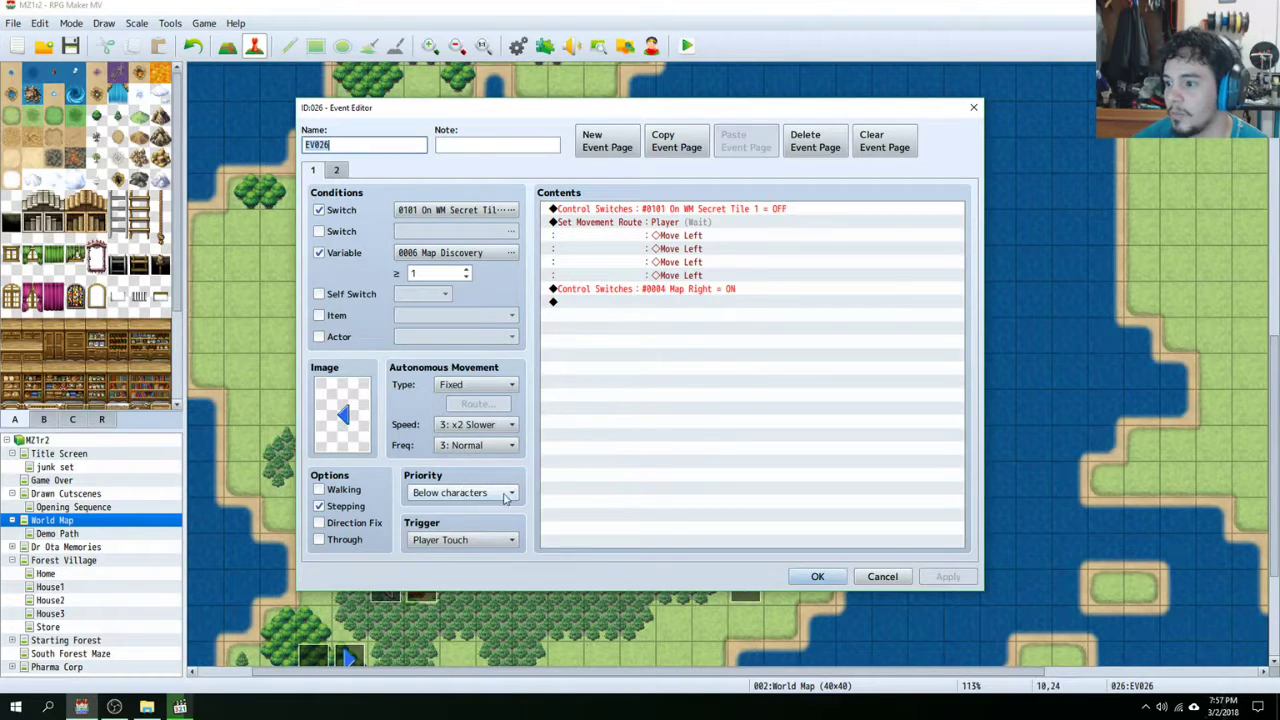
{"action": "left_click", "coordinate": [650, 210]}
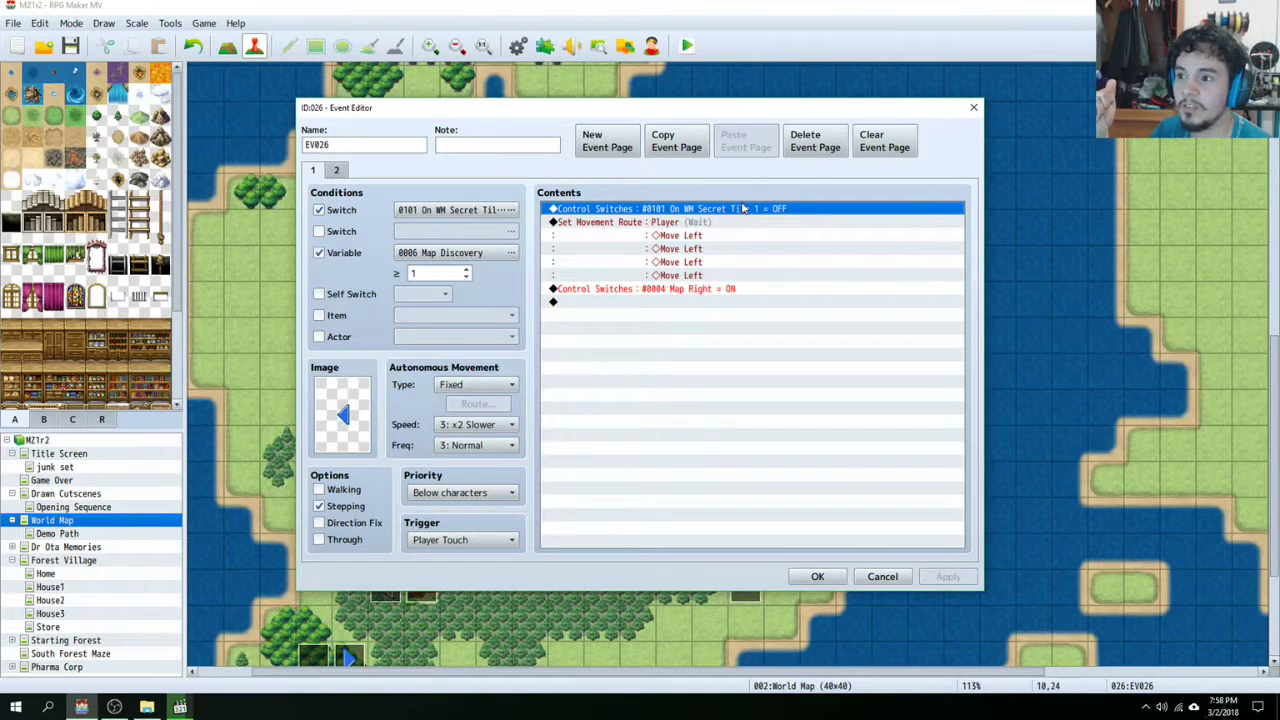
{"action": "left_click", "coordinate": [662, 288]}
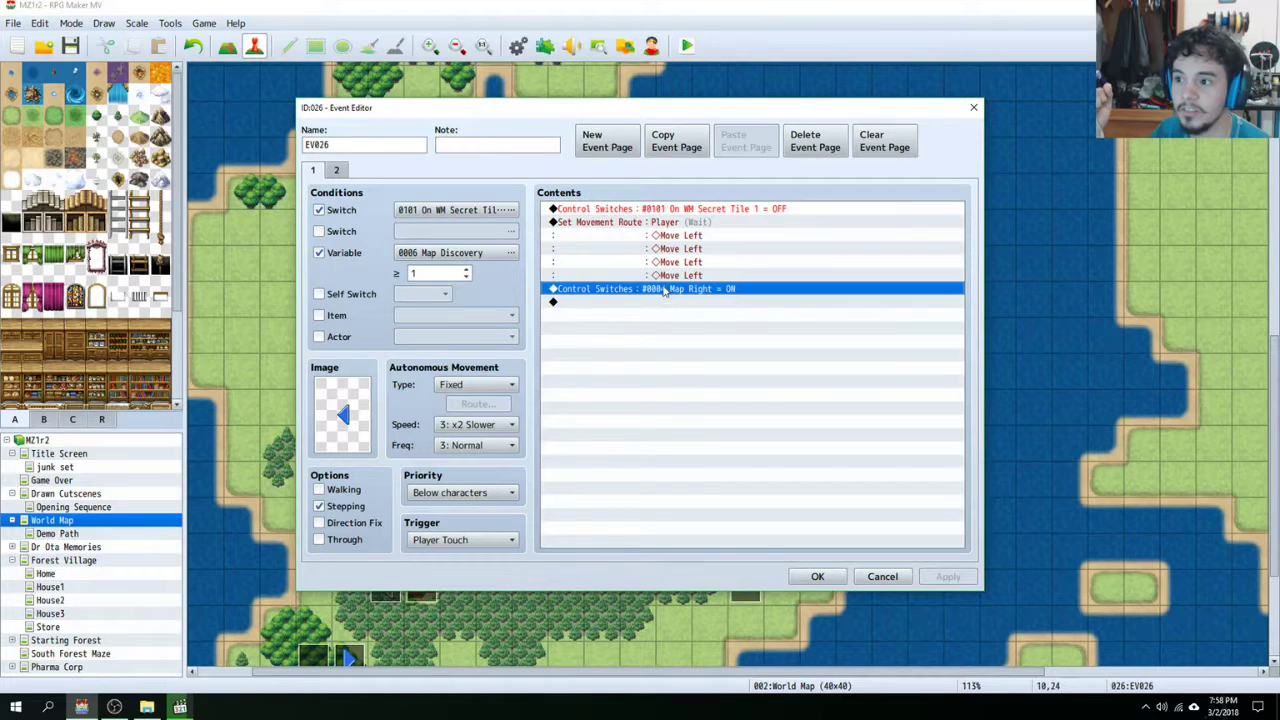
{"action": "left_click_drag", "start_coordinate": [744, 110], "coordinate": [733, 367]}
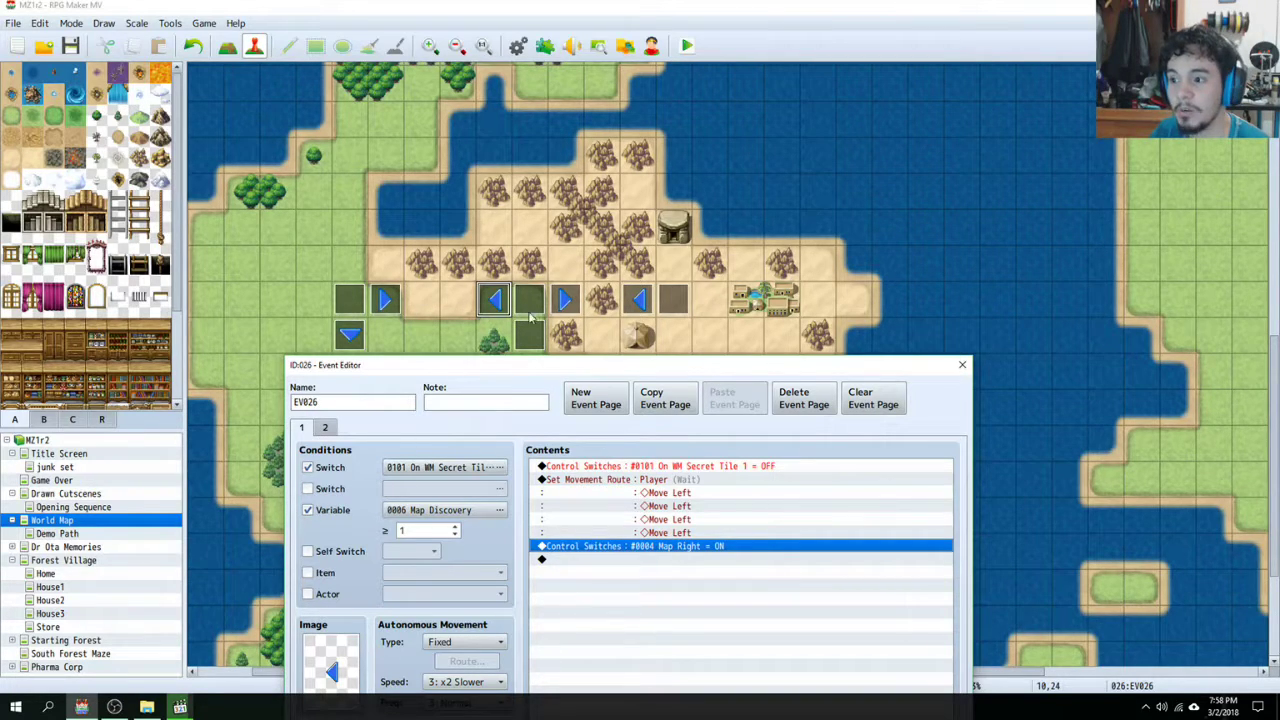
{"action": "left_click", "coordinate": [707, 470]}
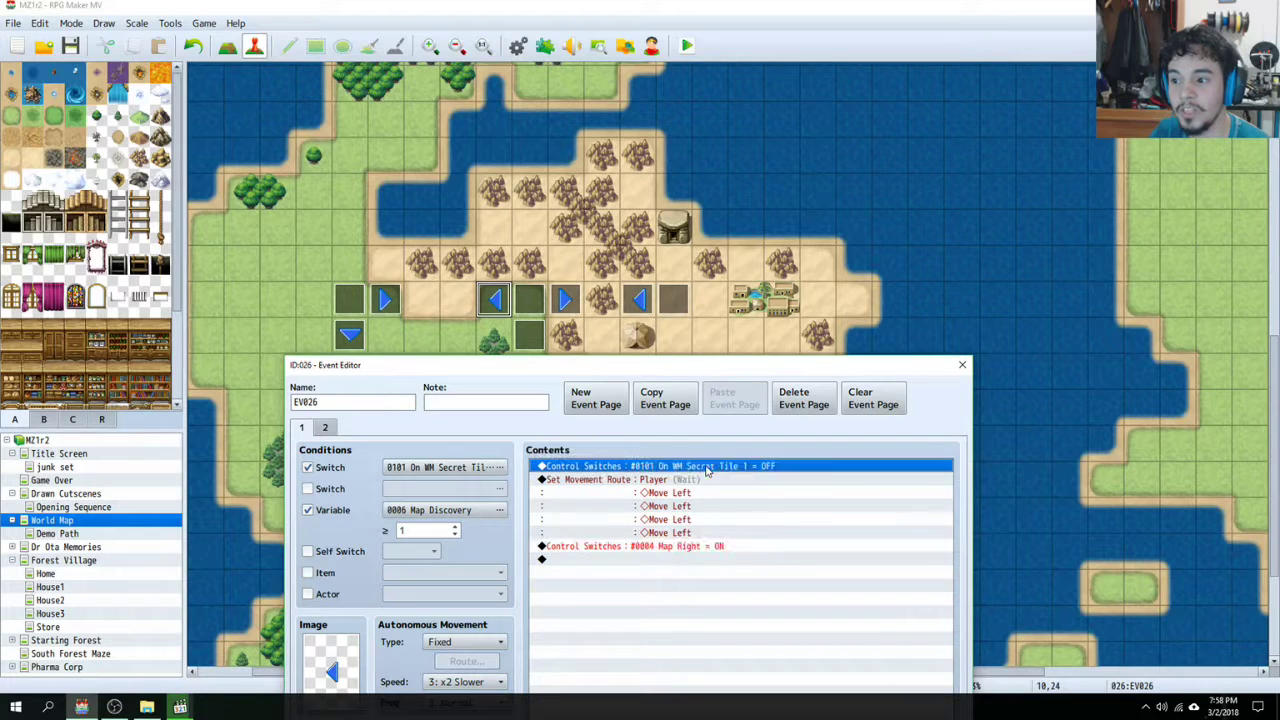
{"action": "left_click", "coordinate": [709, 547]}
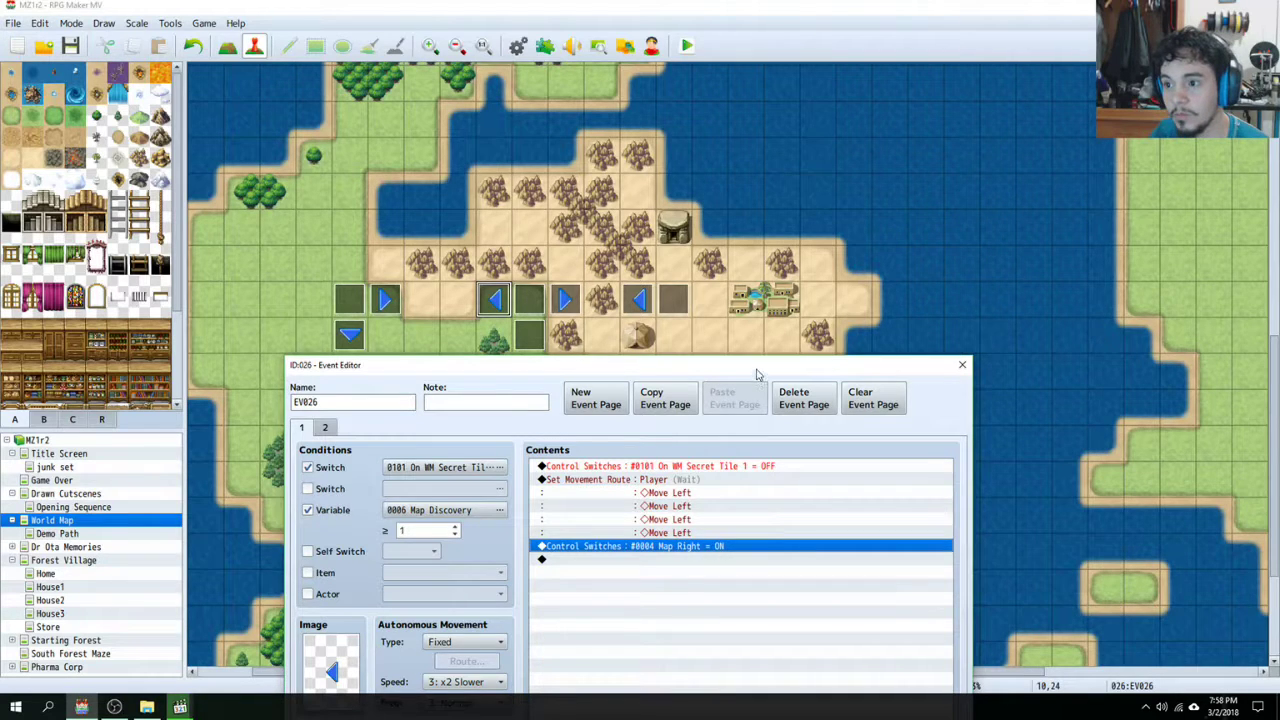
{"action": "left_click_drag", "start_coordinate": [757, 370], "coordinate": [679, 379]}
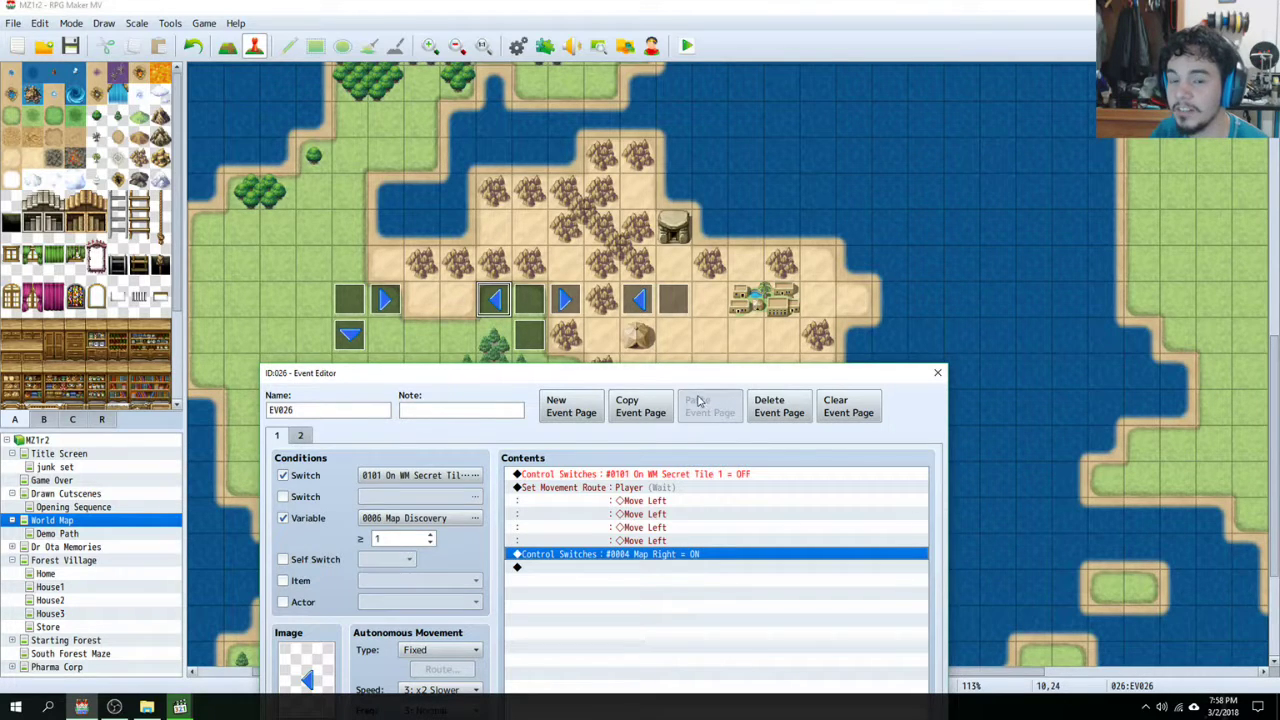
Step: Review page 2's four Move Left steps and Map Right on, close with OK, and select EV028
{"action": "left_click", "coordinate": [301, 436]}
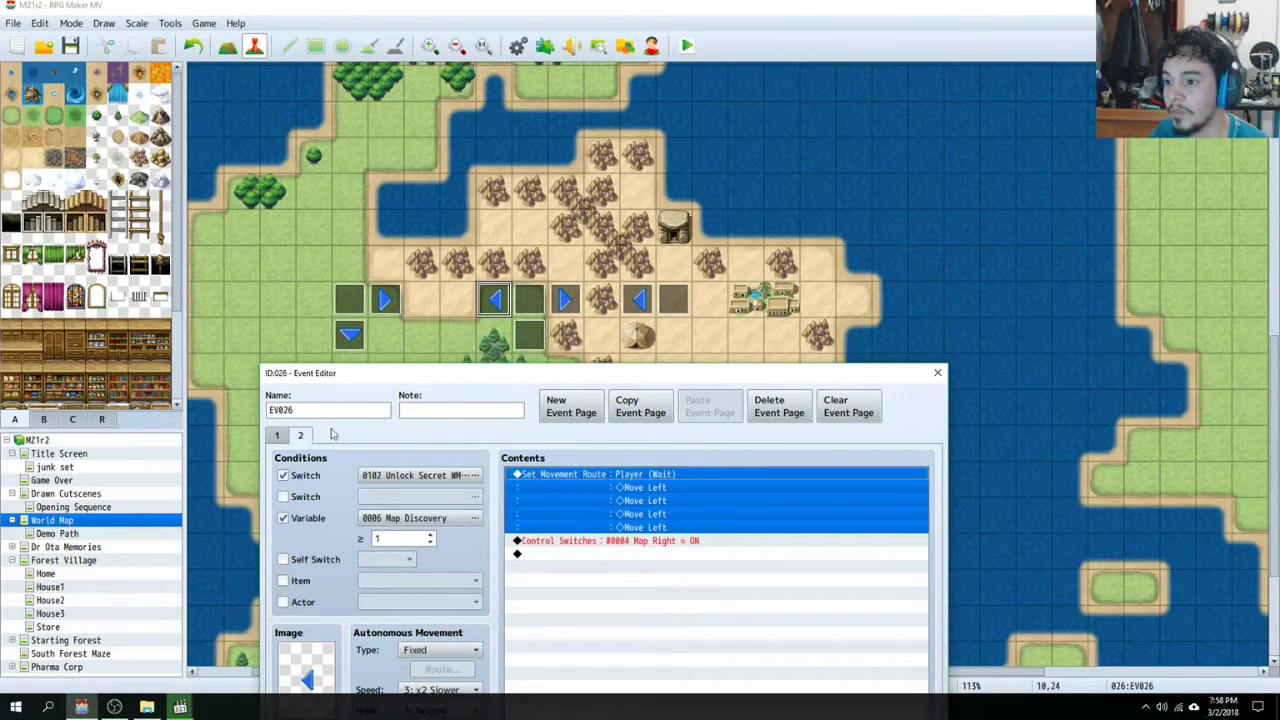
{"action": "left_click_drag", "start_coordinate": [647, 376], "coordinate": [715, 172]}
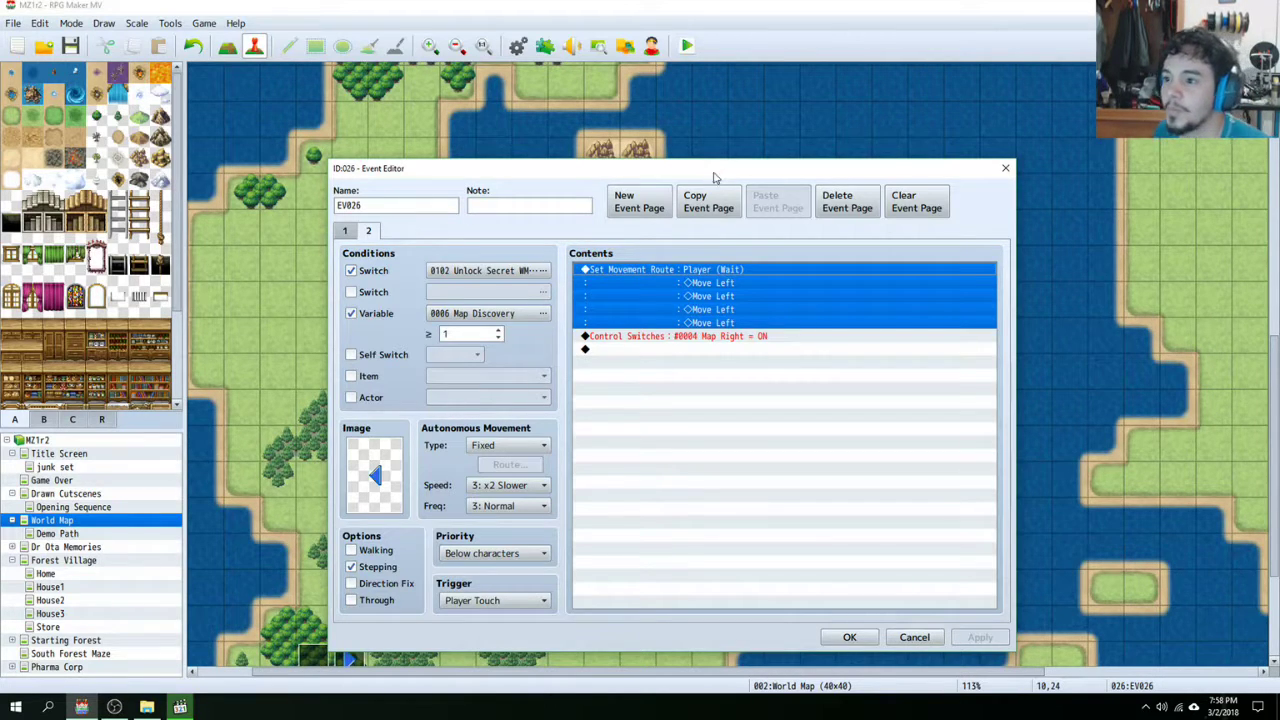
{"action": "left_click", "coordinate": [716, 338]}
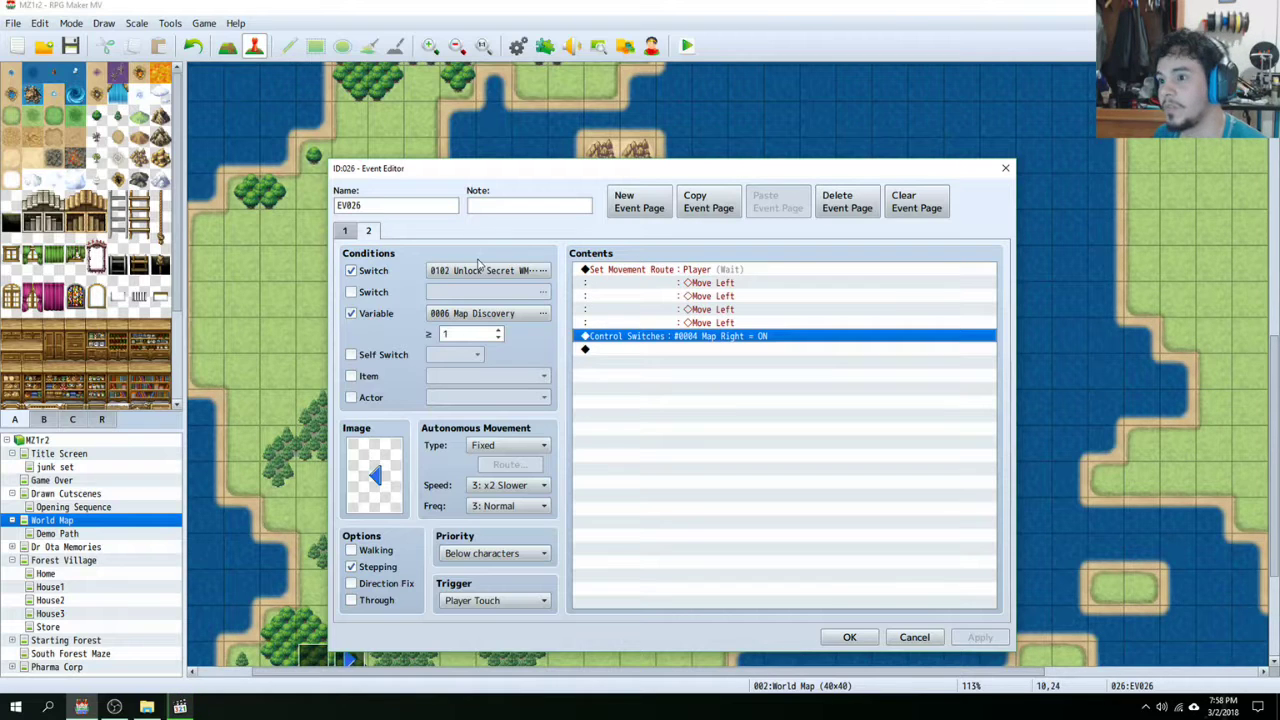
{"action": "left_click", "coordinate": [724, 272]}
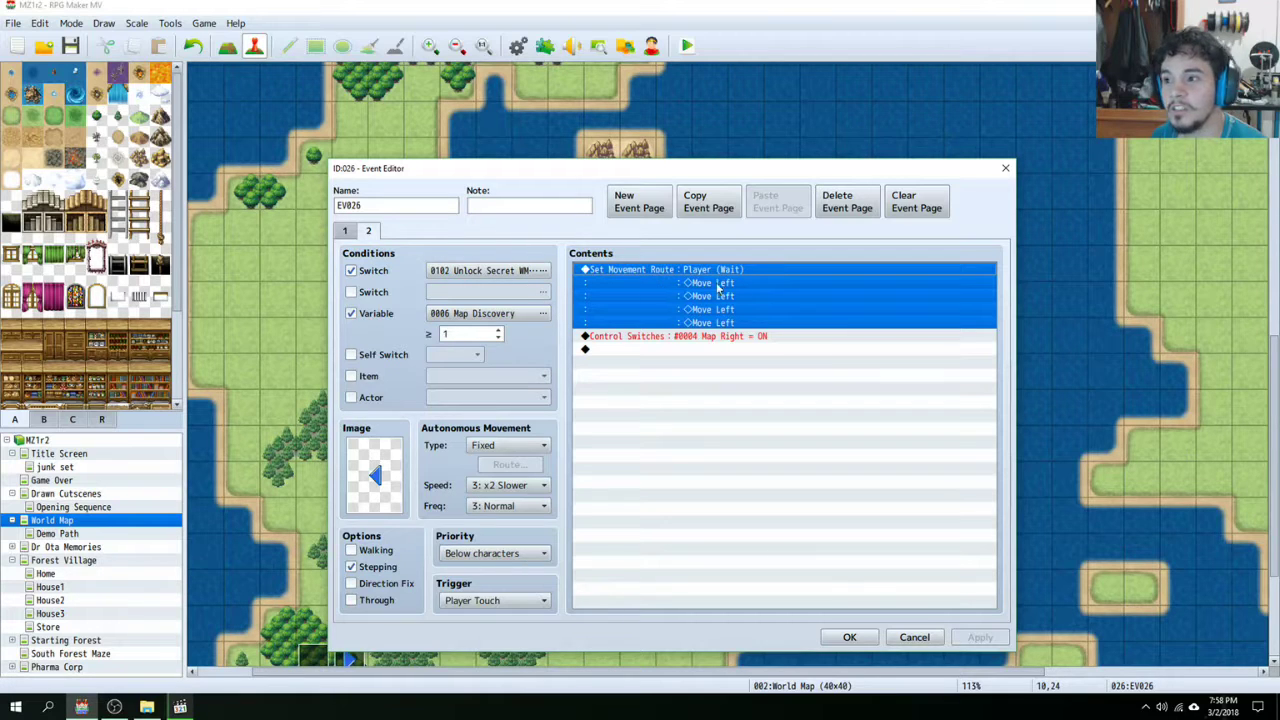
{"action": "left_click", "coordinate": [681, 338]}
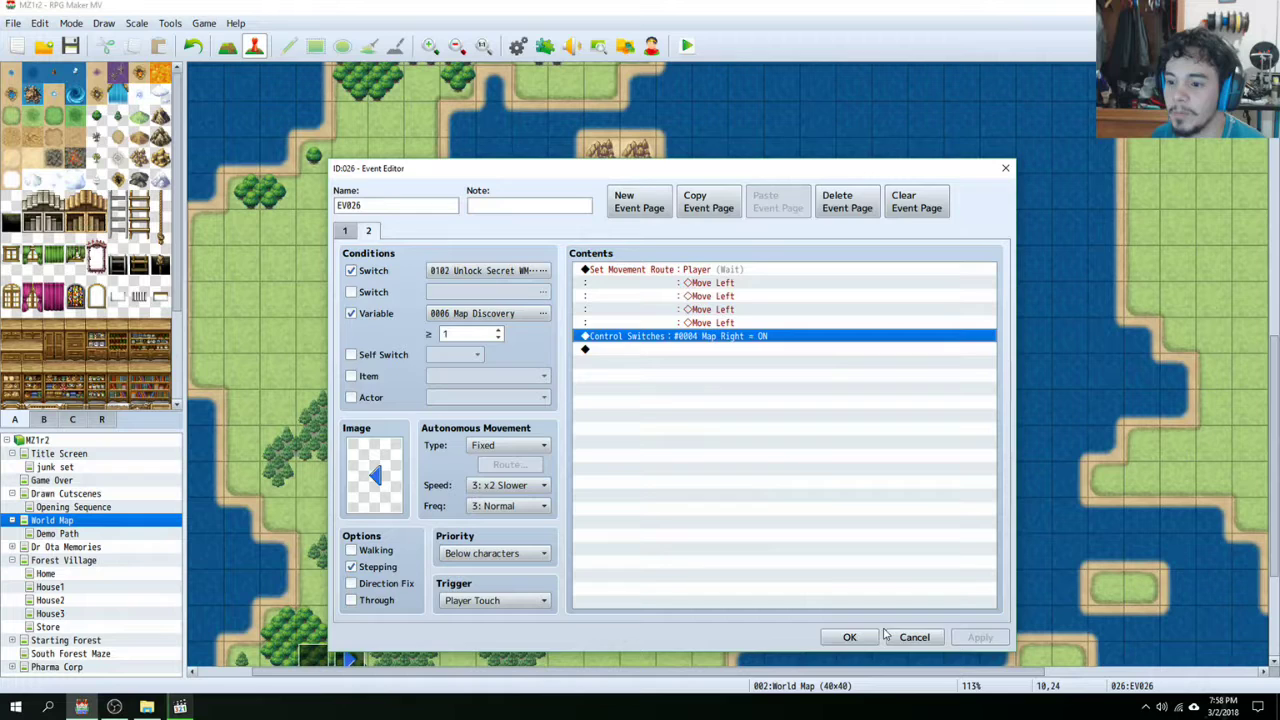
{"action": "left_click", "coordinate": [849, 637]}
{"action": "left_click", "coordinate": [566, 300]}
Step: Inspect EV028's page-condition switch (On WM Secret Tile 1), then cancel out of the editor unchanged
{"action": "double_click", "coordinate": [575, 303]}
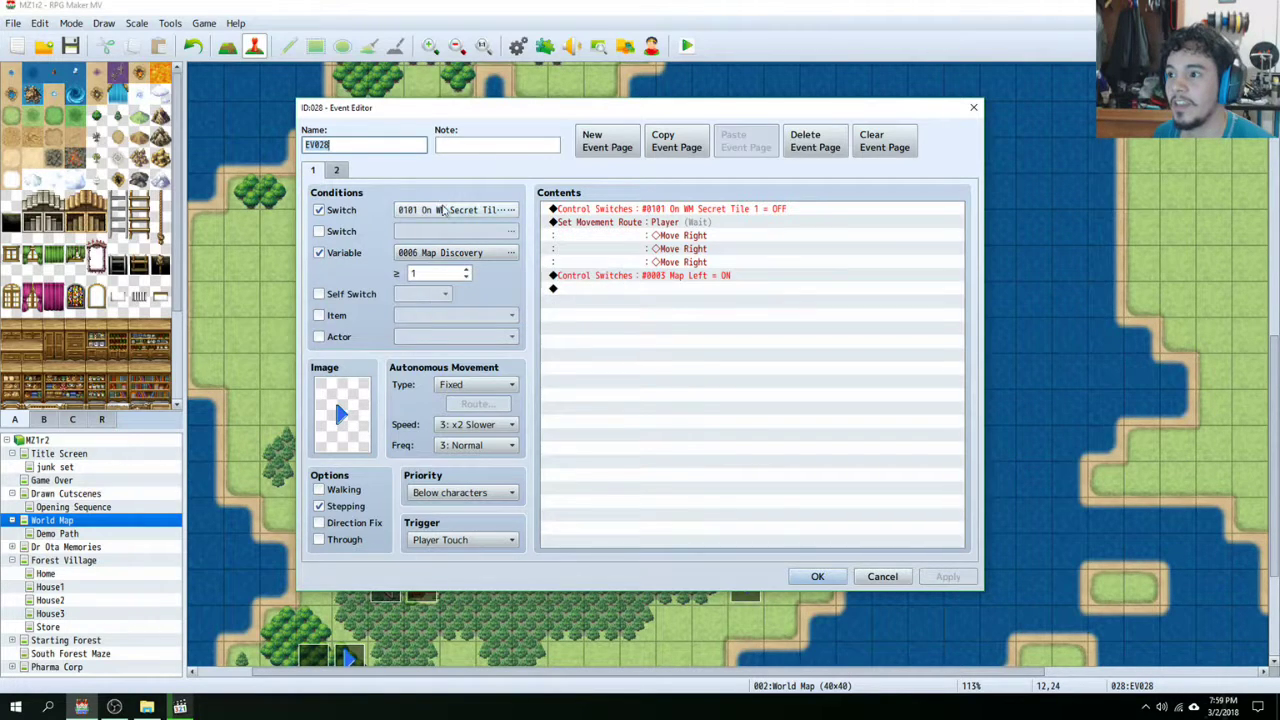
{"action": "left_click", "coordinate": [445, 210]}
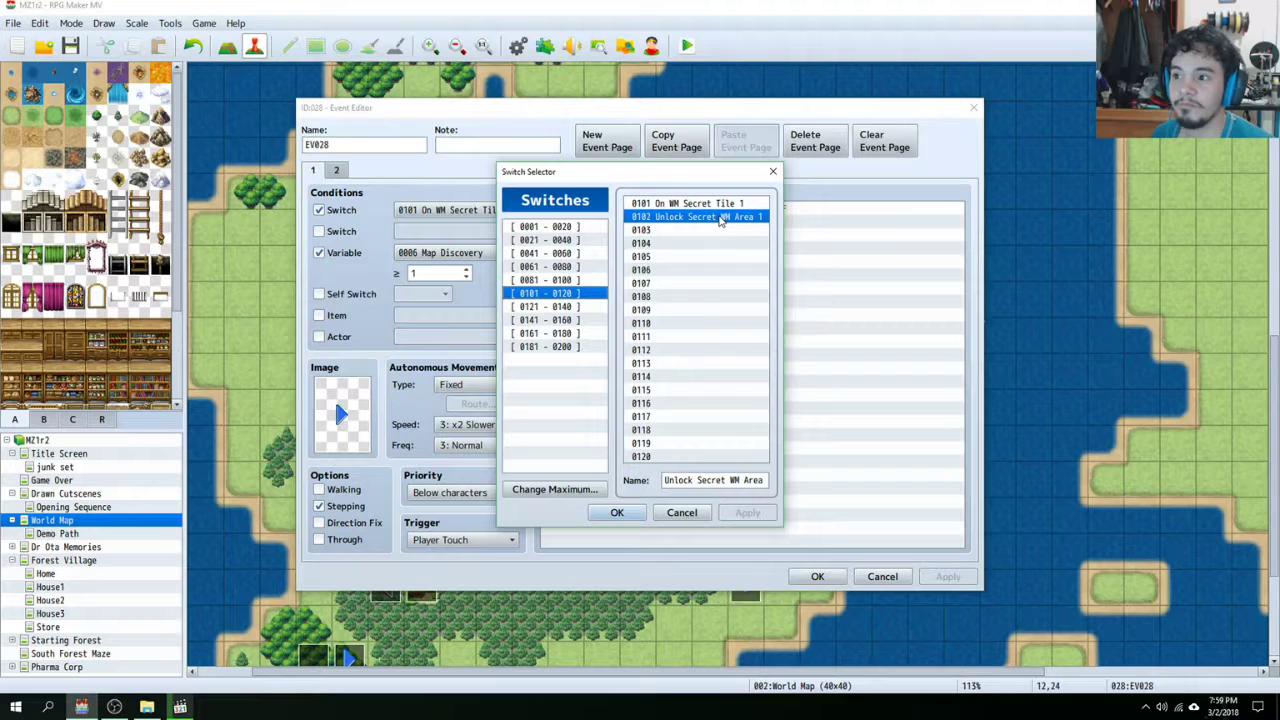
{"action": "left_click", "coordinate": [748, 204]}
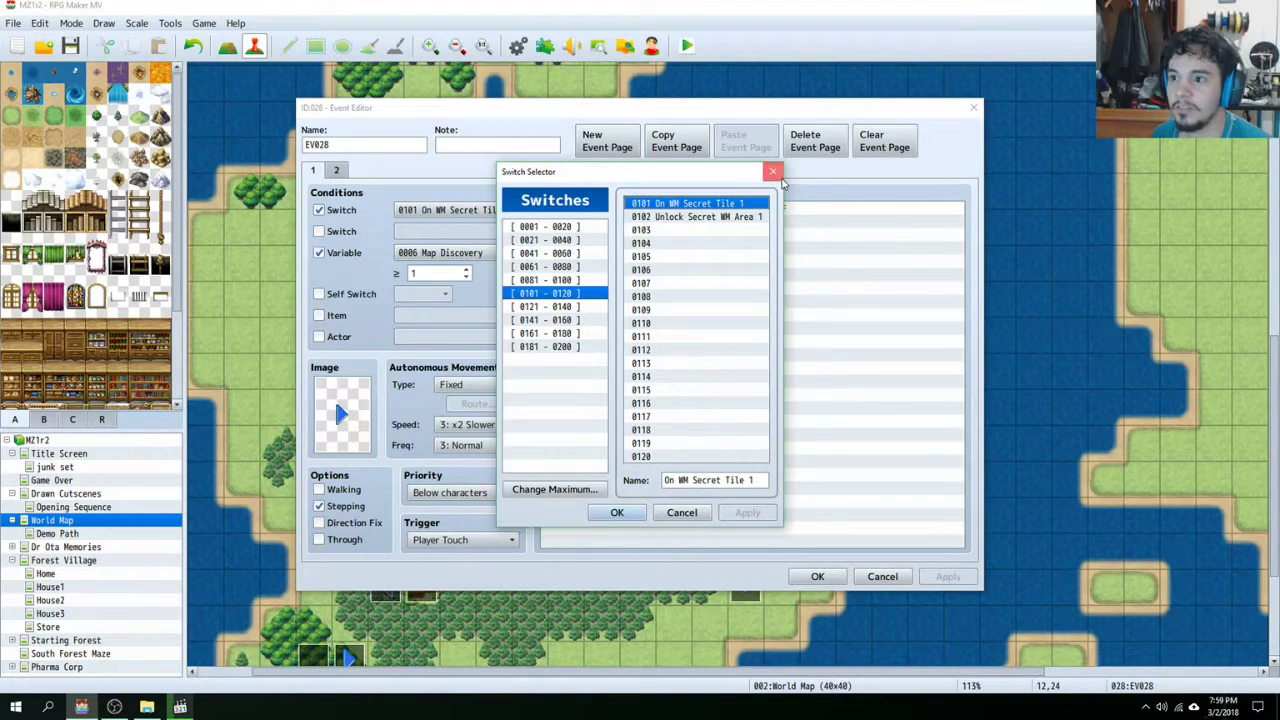
{"action": "left_click", "coordinate": [773, 172]}
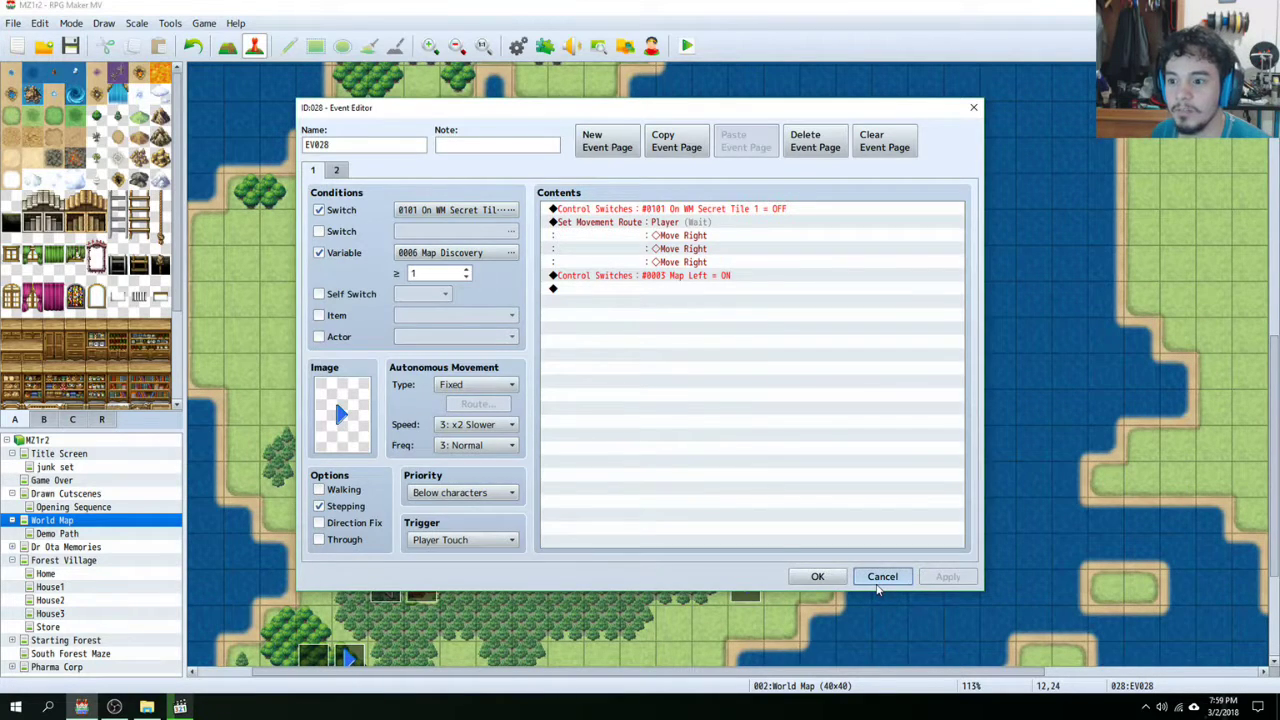
{"action": "left_click", "coordinate": [877, 584]}
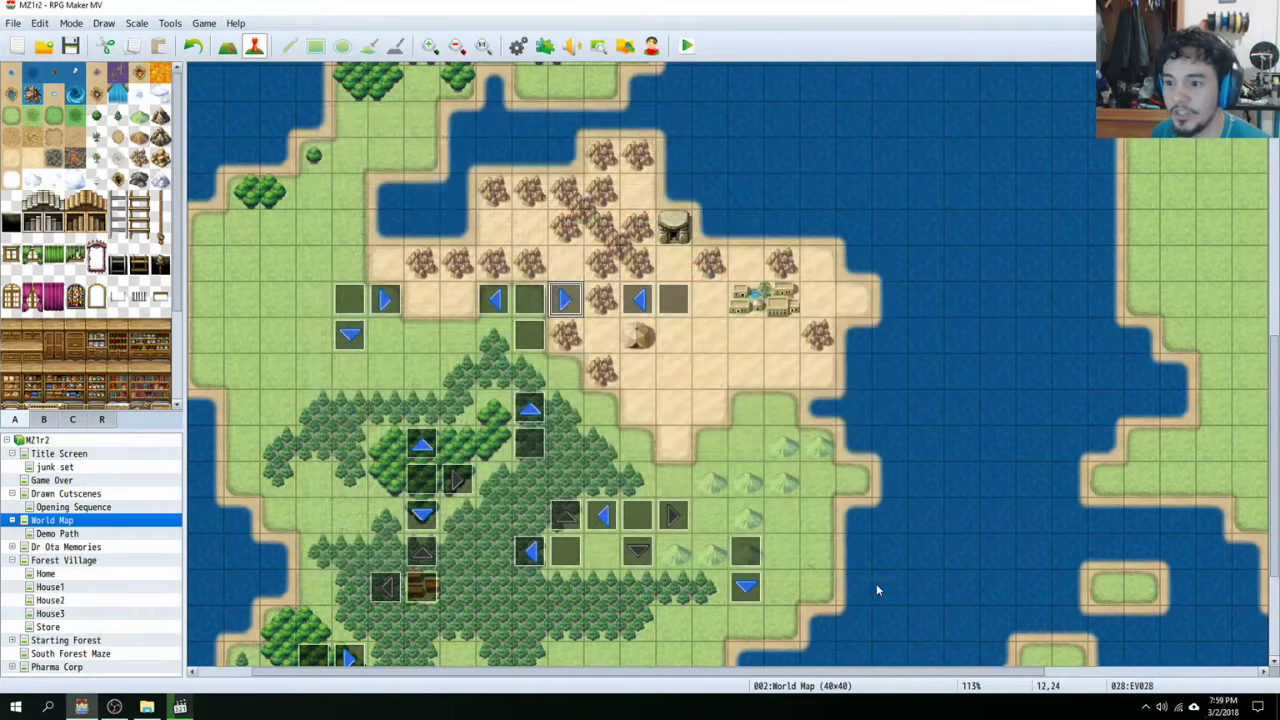
{"action": "left_click", "coordinate": [535, 302]}
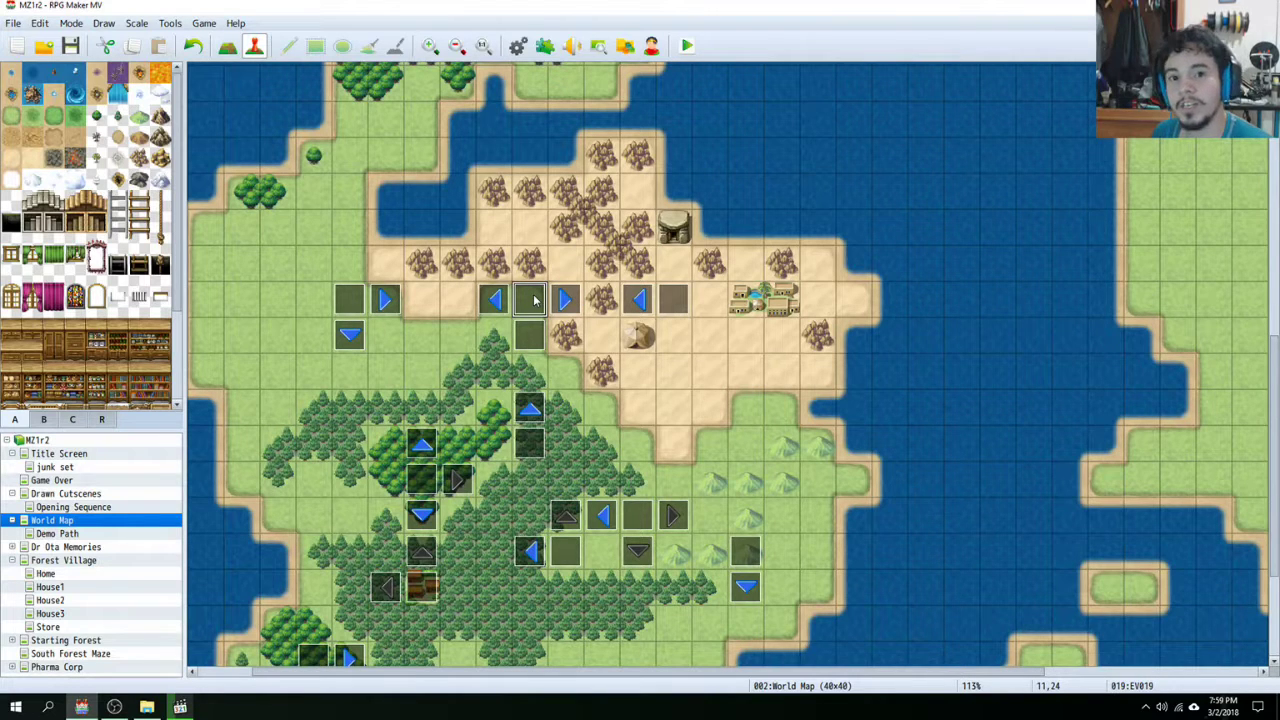
{"action": "double_click", "coordinate": [535, 302]}
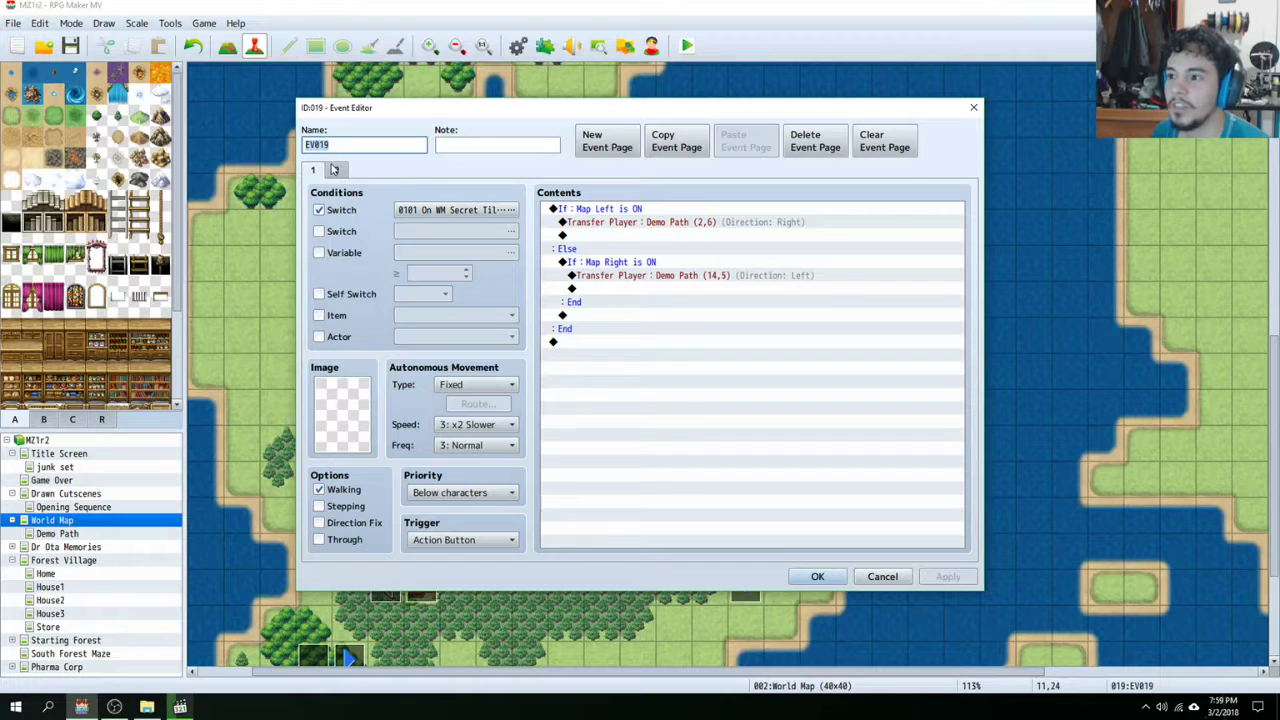
{"action": "left_click", "coordinate": [580, 210]}
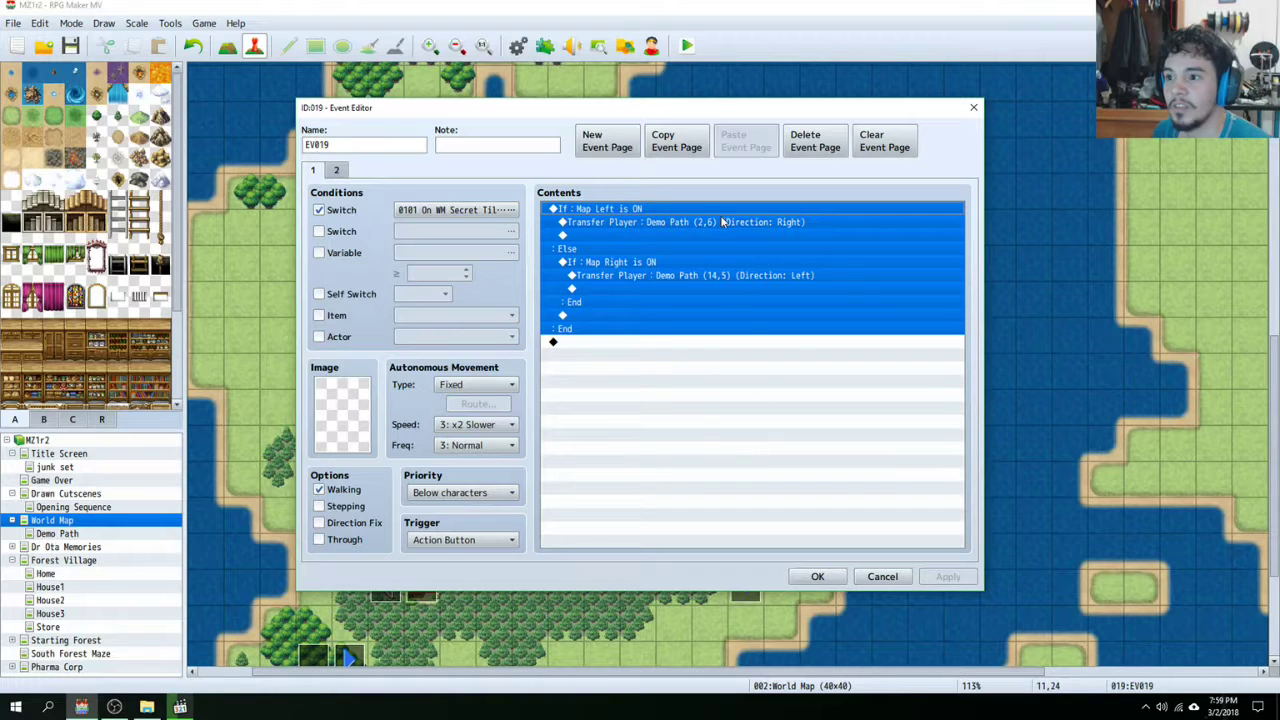
{"action": "left_click", "coordinate": [702, 224]}
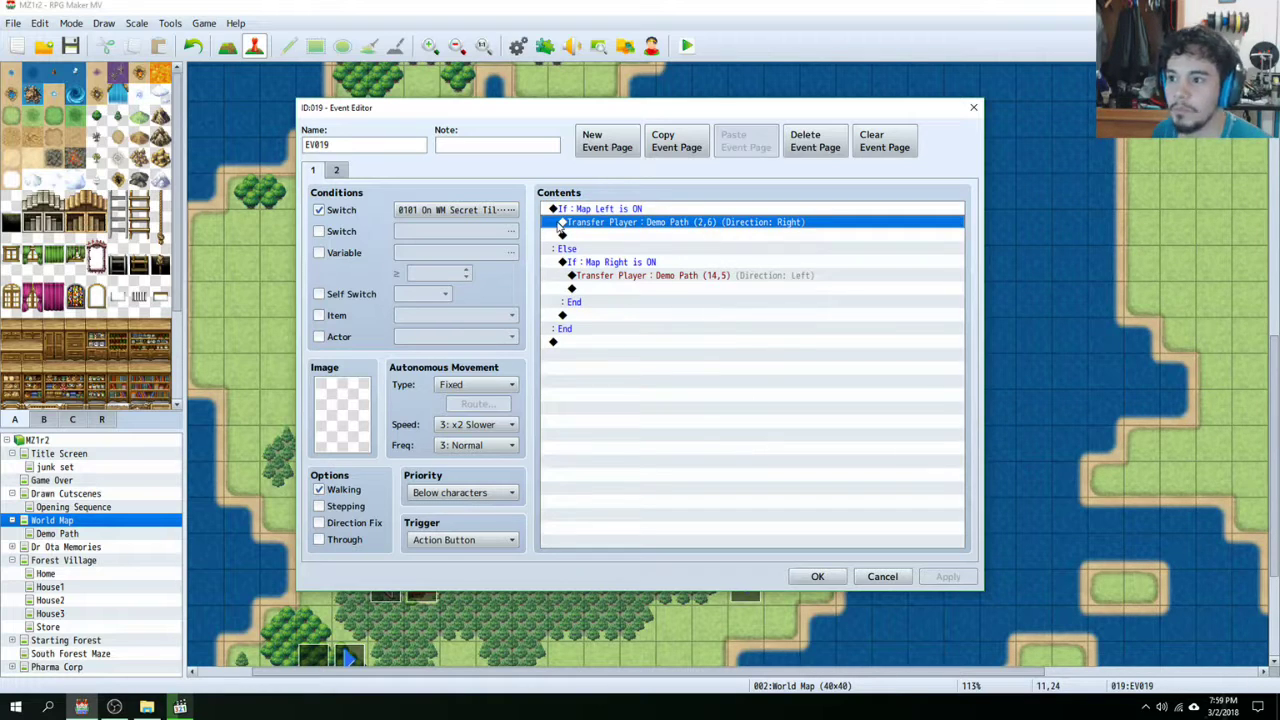
{"action": "left_click", "coordinate": [613, 264]}
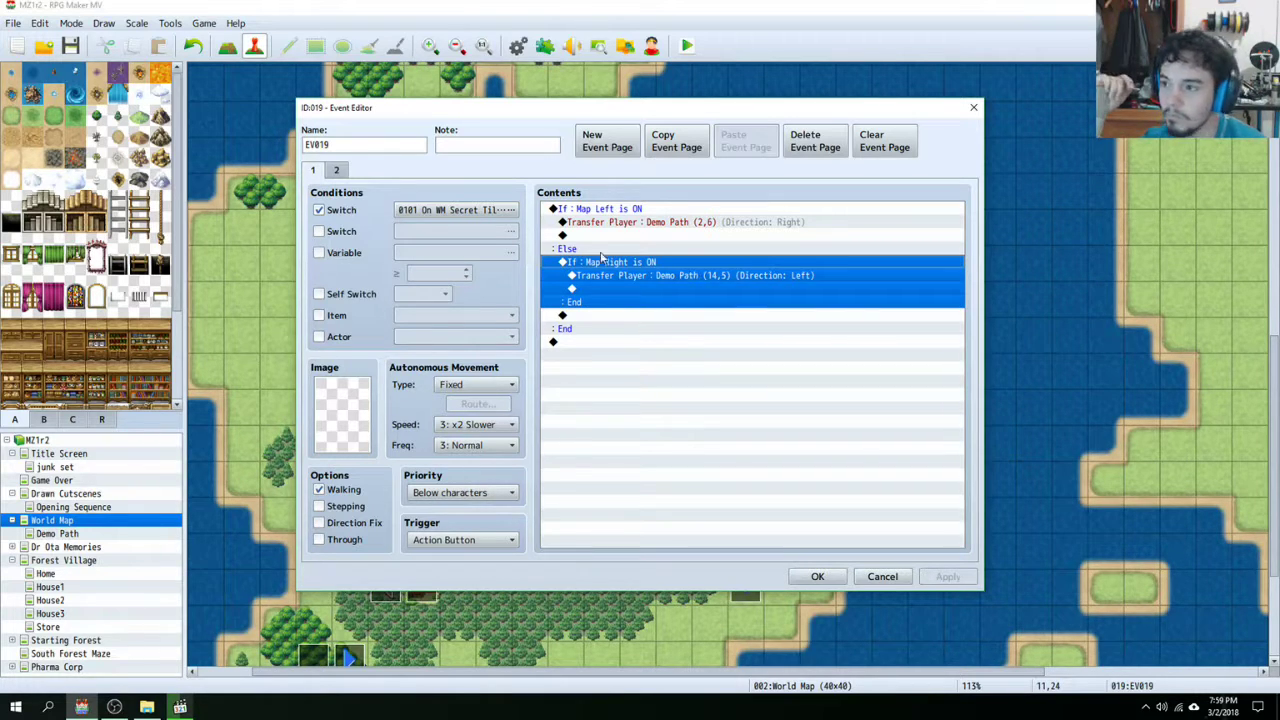
{"action": "left_click", "coordinate": [474, 212]}
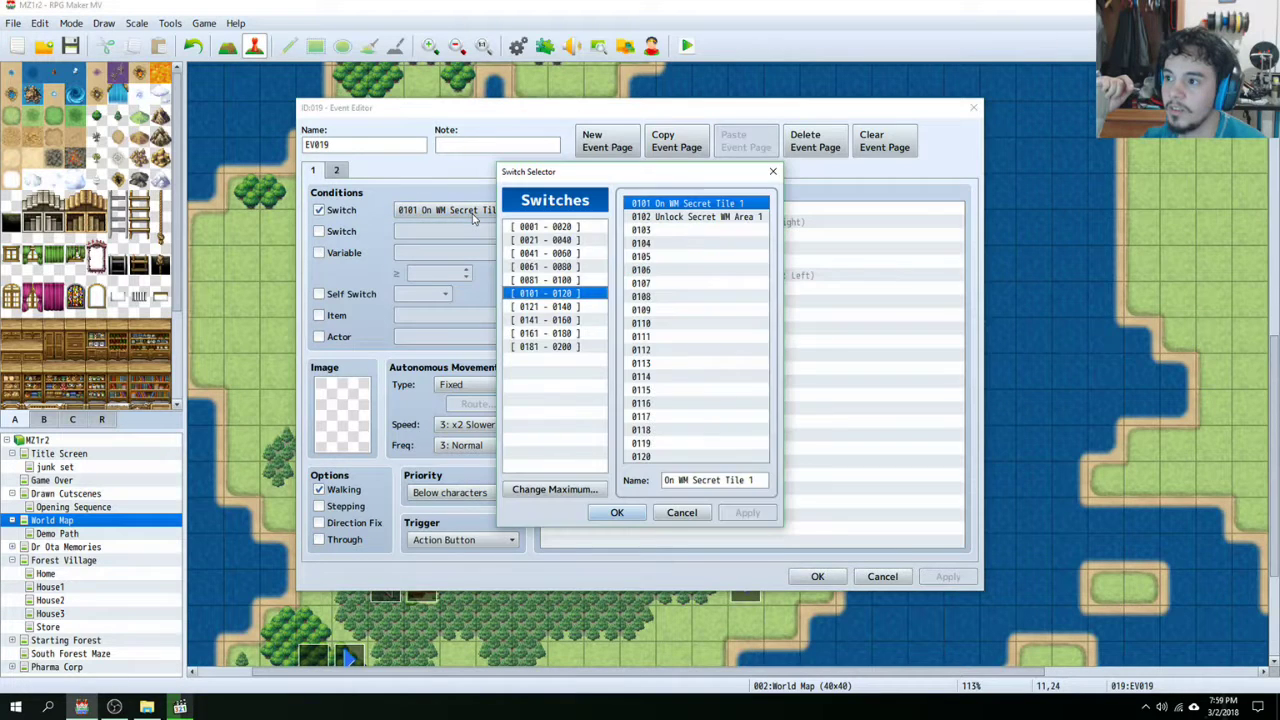
{"action": "left_click", "coordinate": [684, 514]}
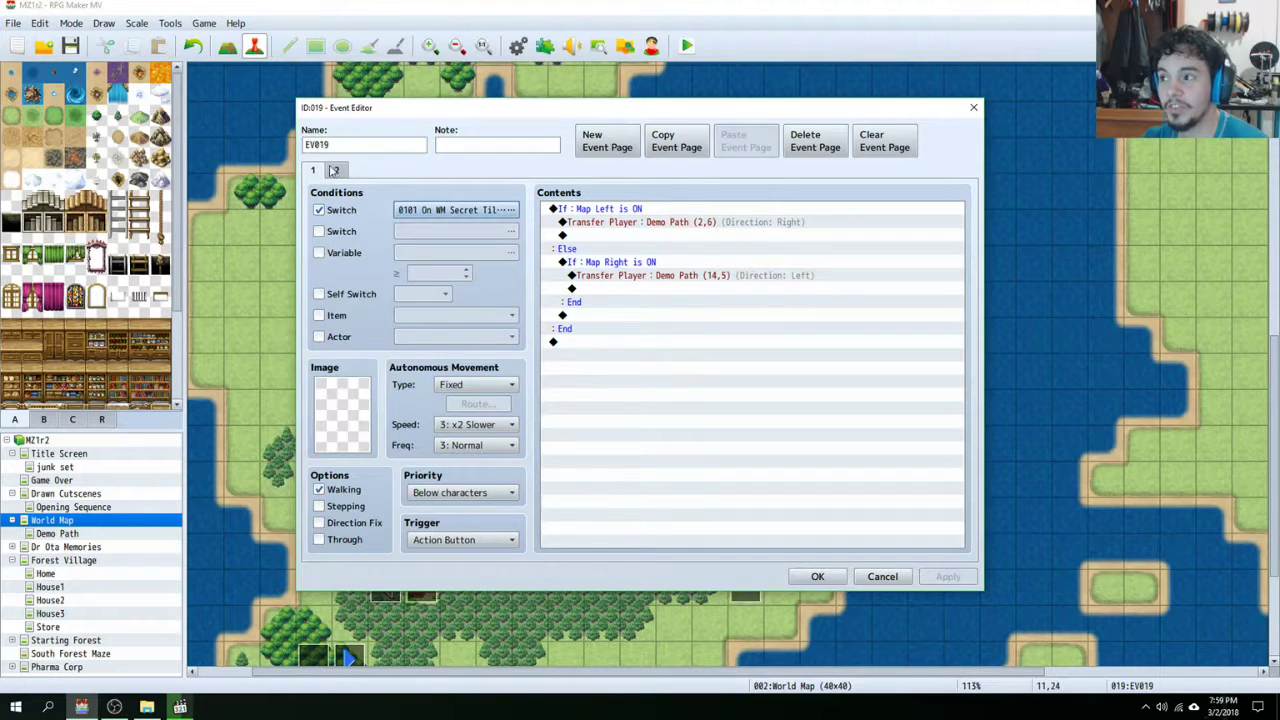
{"action": "left_click", "coordinate": [336, 172]}
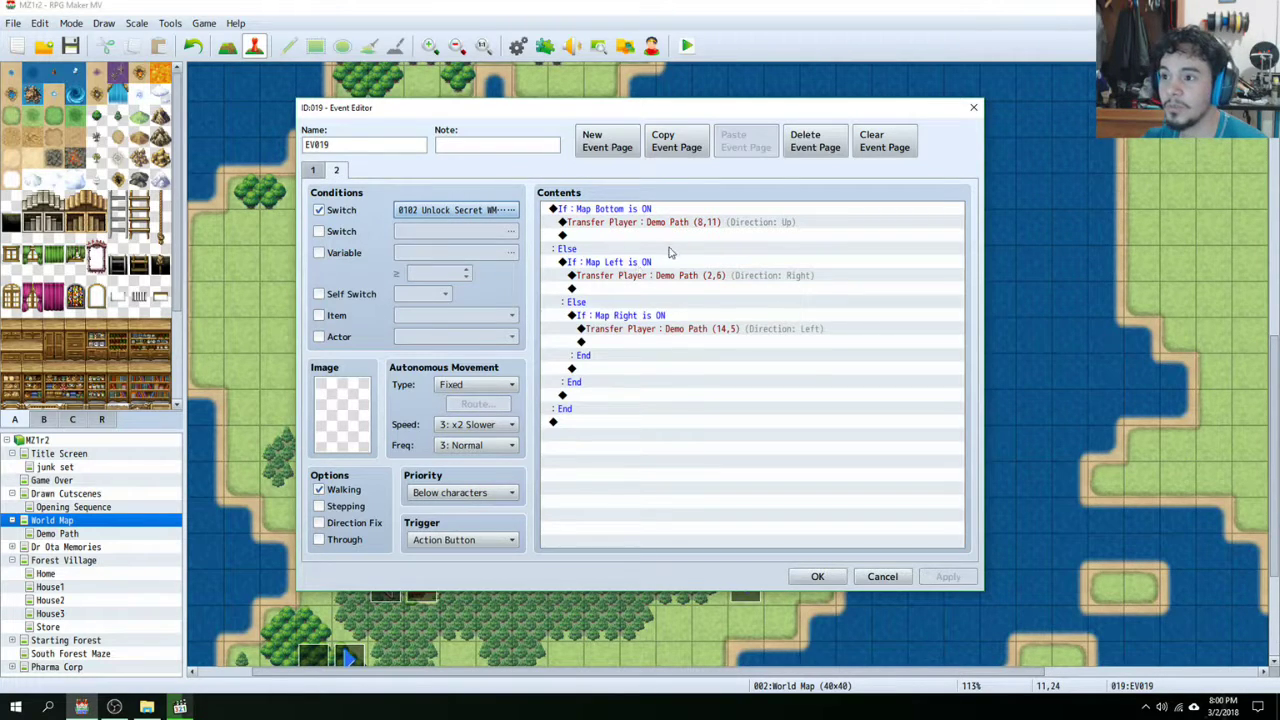
{"action": "left_click", "coordinate": [621, 212]}
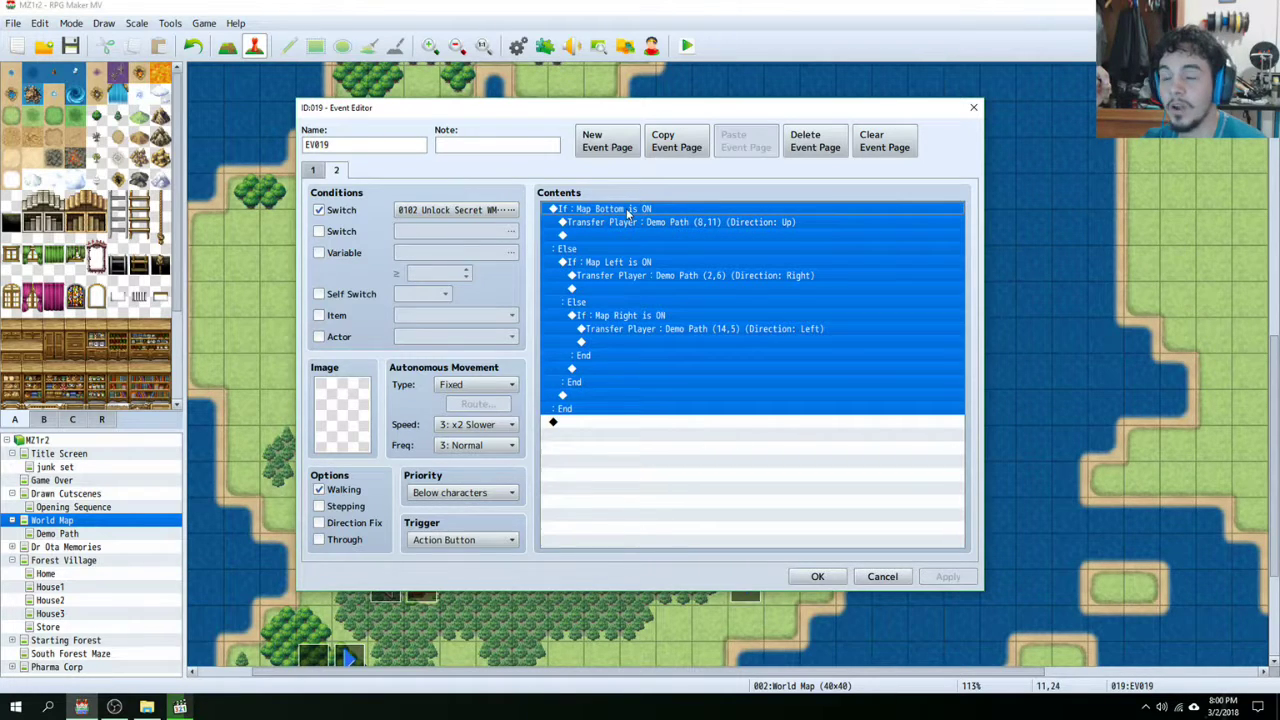
{"action": "left_click", "coordinate": [314, 171]}
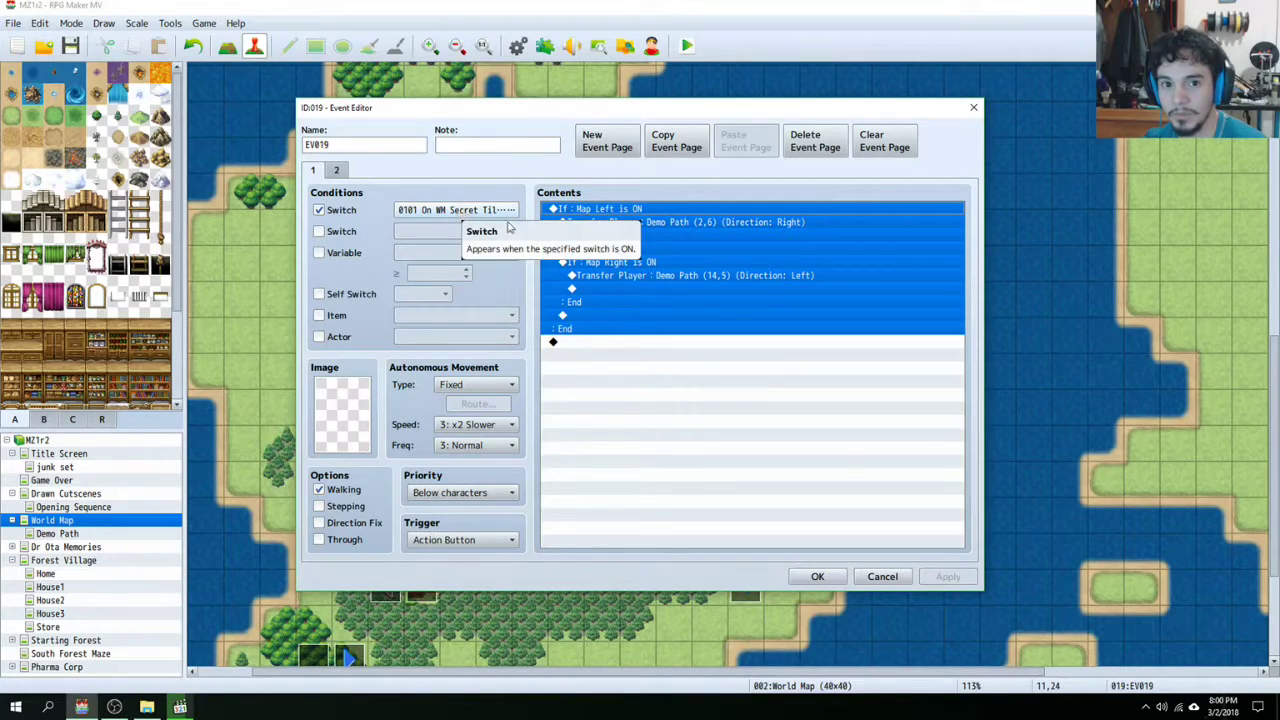
{"action": "left_click", "coordinate": [881, 578]}
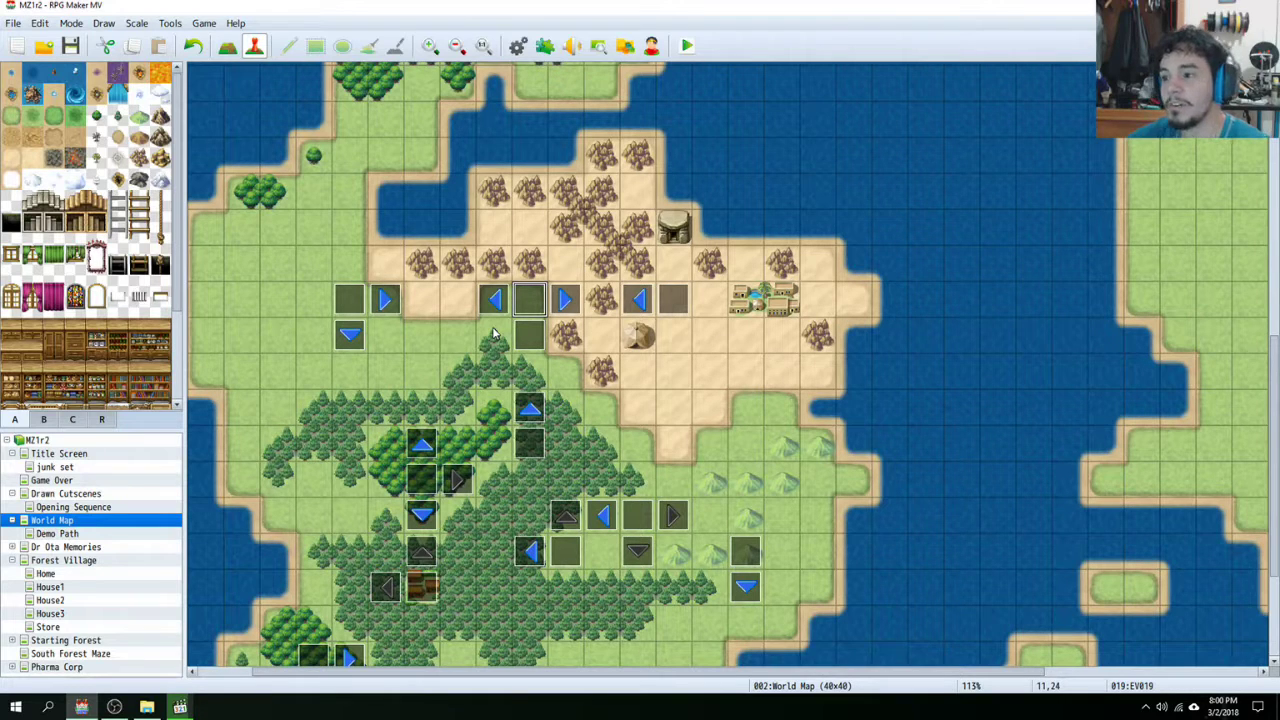
Step: Open event EV022 and briefly shift its editor to glance at the map beneath
{"action": "left_click", "coordinate": [533, 344]}
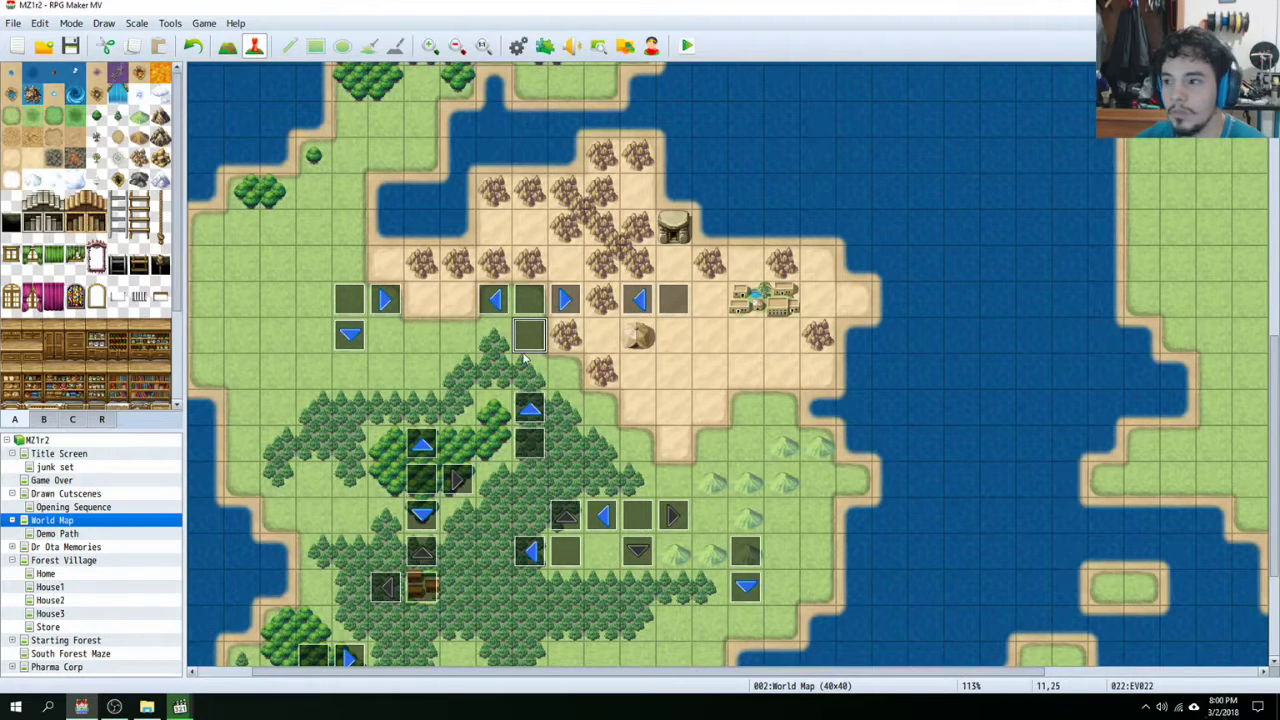
{"action": "double_click", "coordinate": [527, 347]}
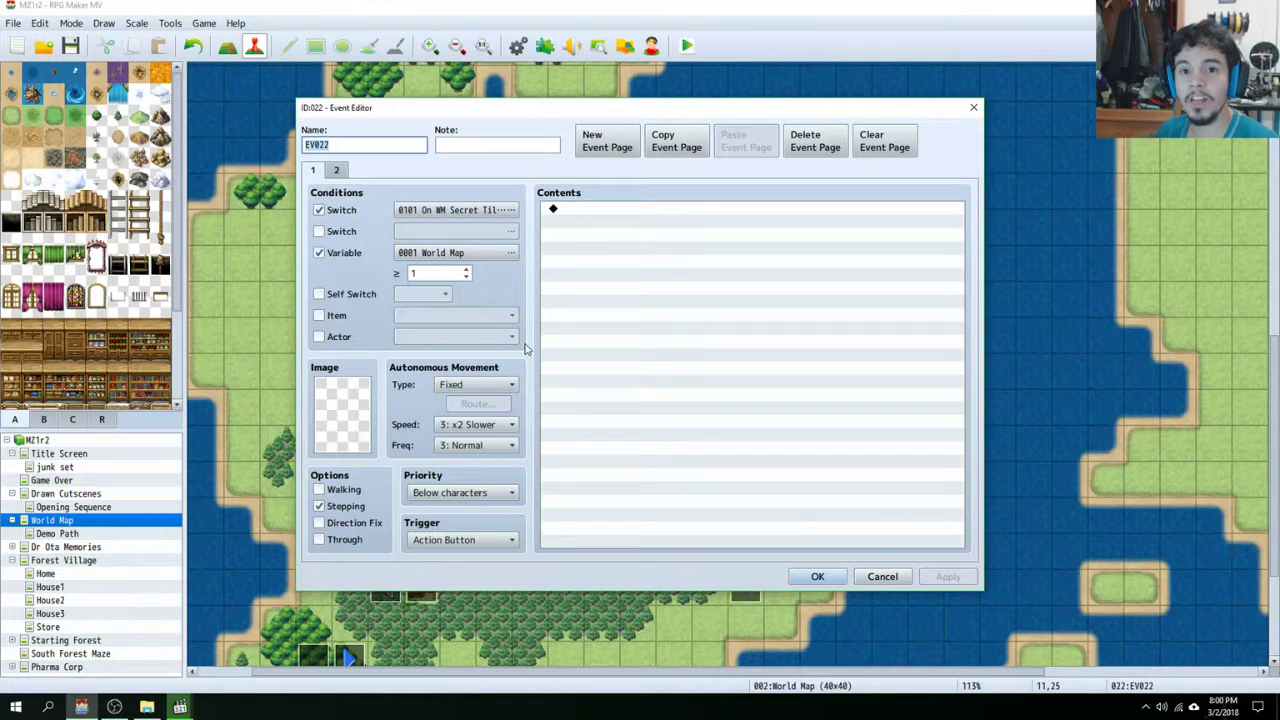
{"action": "left_click_drag", "start_coordinate": [580, 115], "coordinate": [563, 338]}
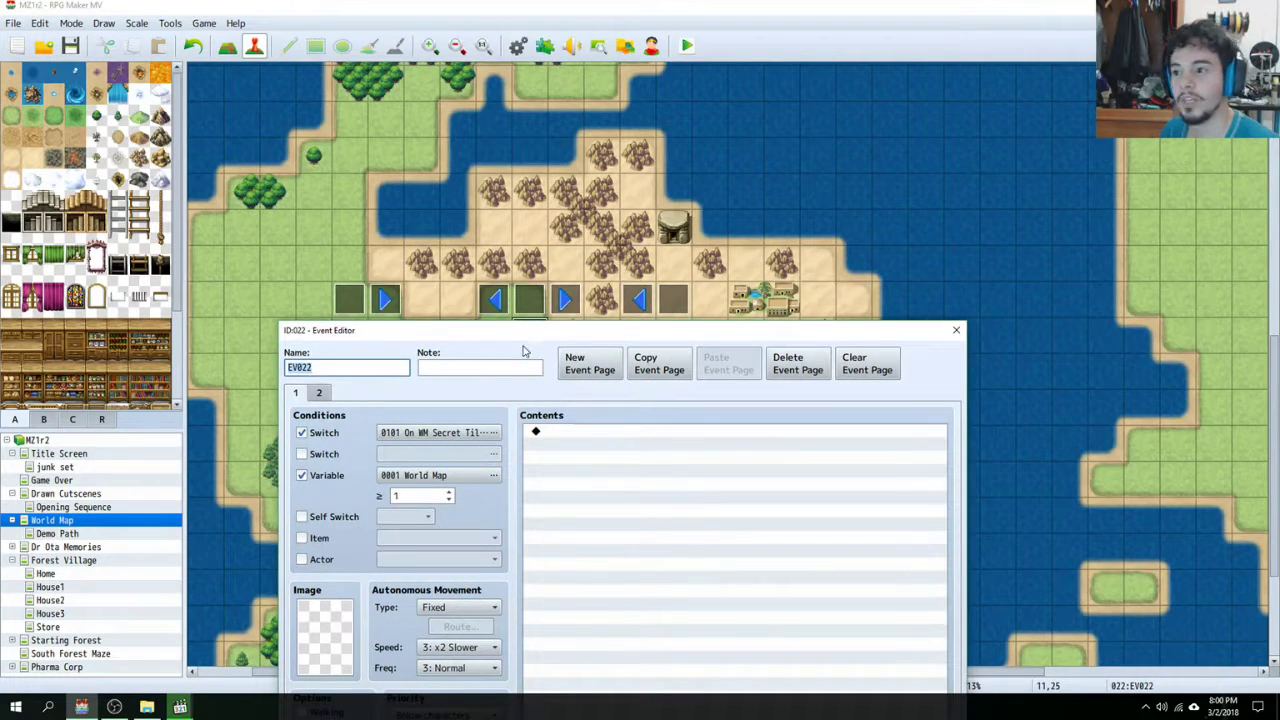
{"action": "left_click_drag", "start_coordinate": [533, 331], "coordinate": [630, 114]}
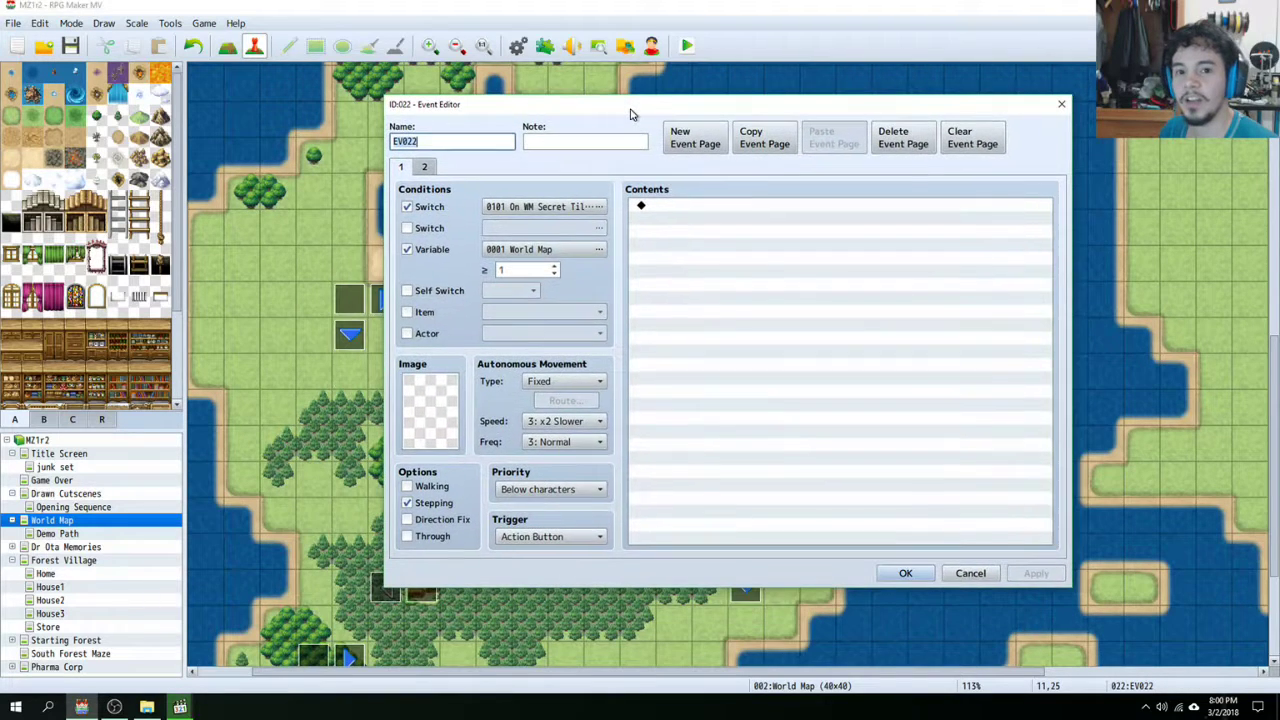
Step: On page 1, set priority to Same as characters, keep the Action Button trigger, and review the switch
{"action": "left_click", "coordinate": [581, 488]}
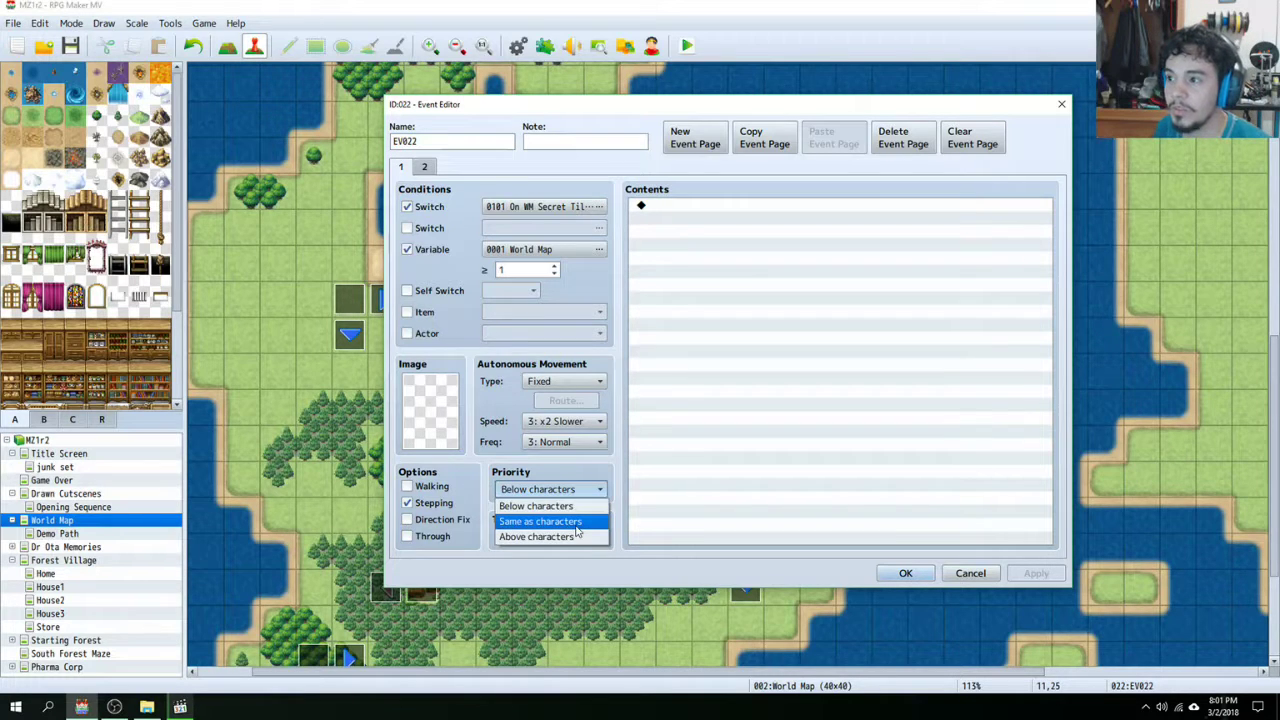
{"action": "left_click", "coordinate": [576, 522]}
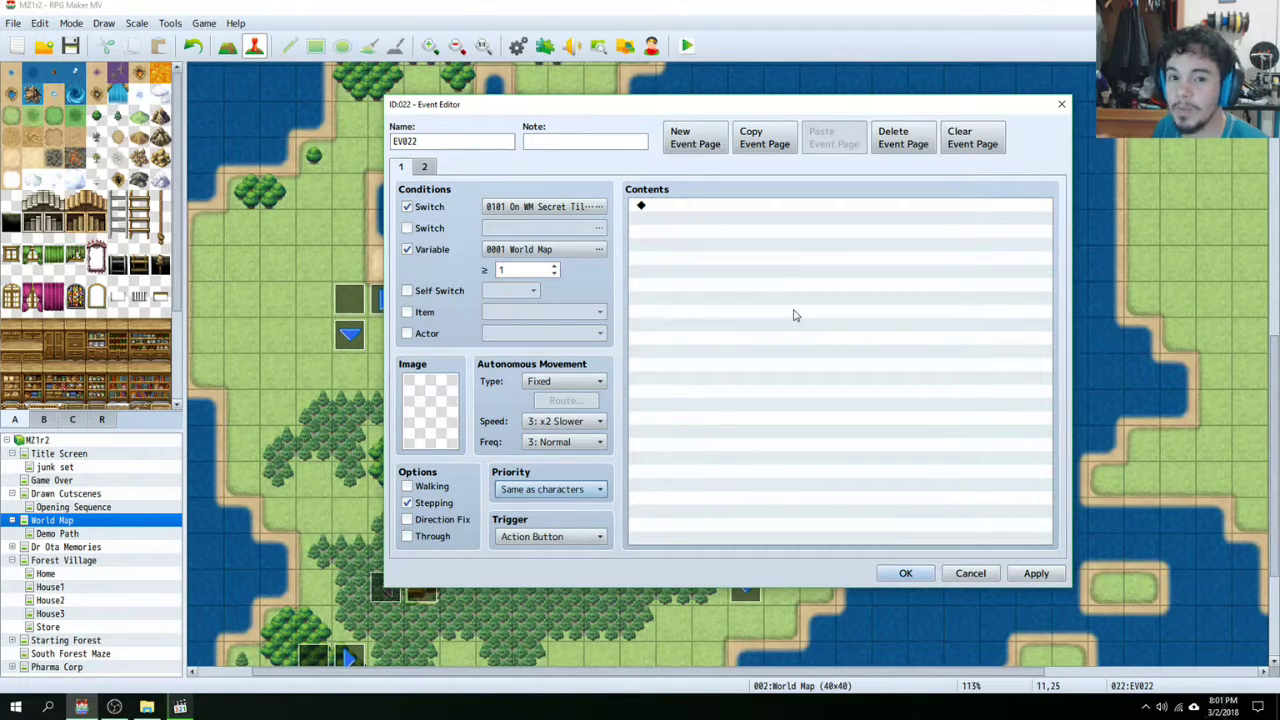
{"action": "left_click", "coordinate": [584, 538]}
{"action": "left_click", "coordinate": [710, 255]}
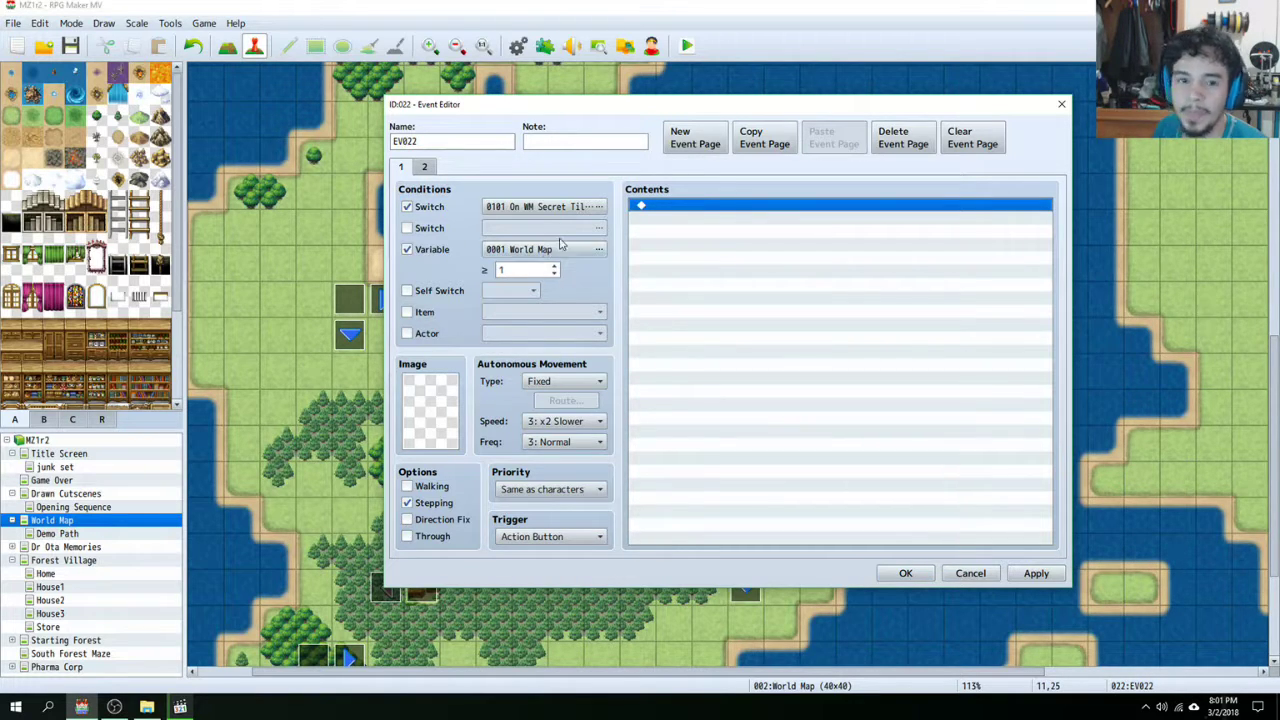
{"action": "left_click", "coordinate": [566, 208]}
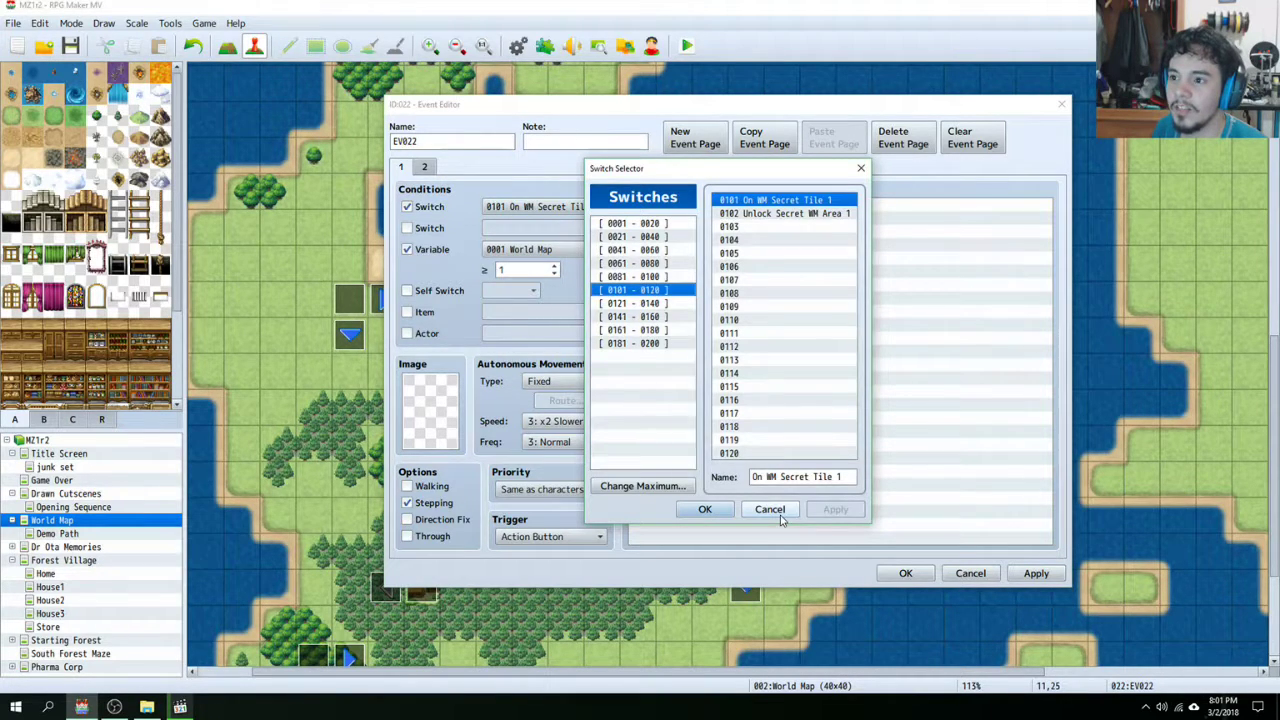
{"action": "left_click", "coordinate": [779, 514]}
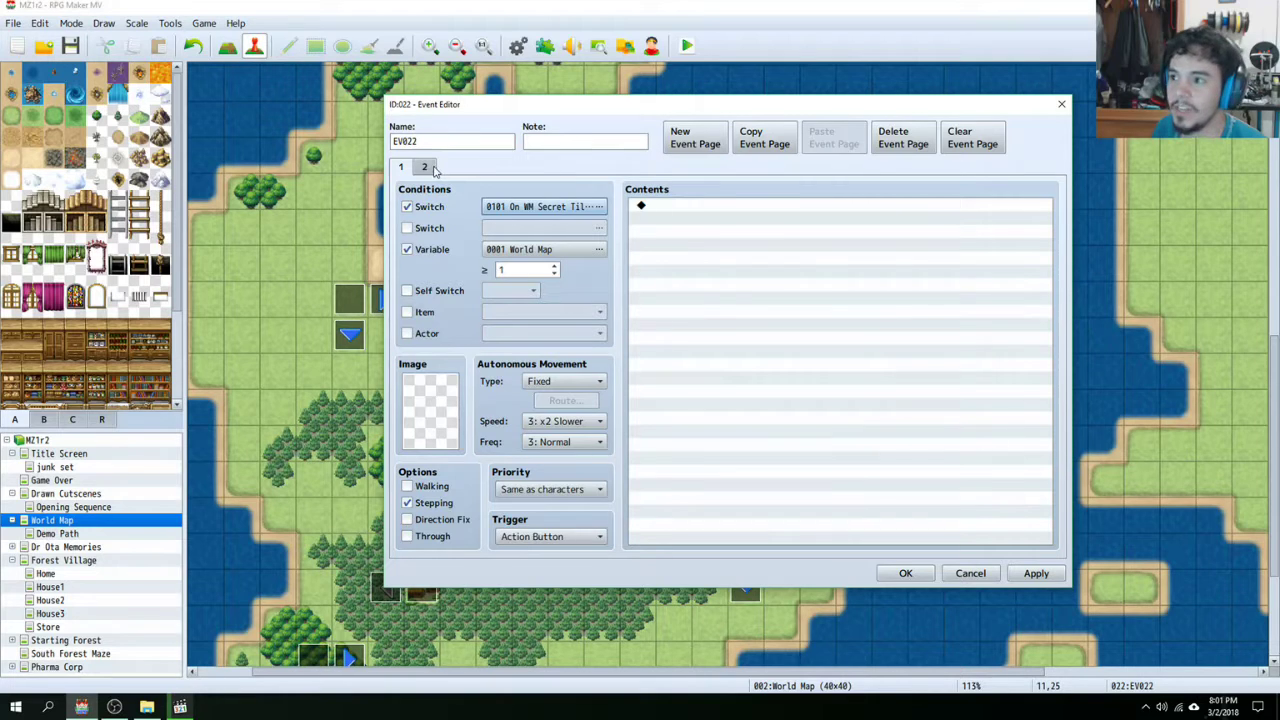
Step: Review page 2: Unlock Secret WM Area 1 condition, move down, Map Left/Right OFF, Map Top ON
{"action": "left_click", "coordinate": [432, 169]}
{"action": "left_click", "coordinate": [574, 207]}
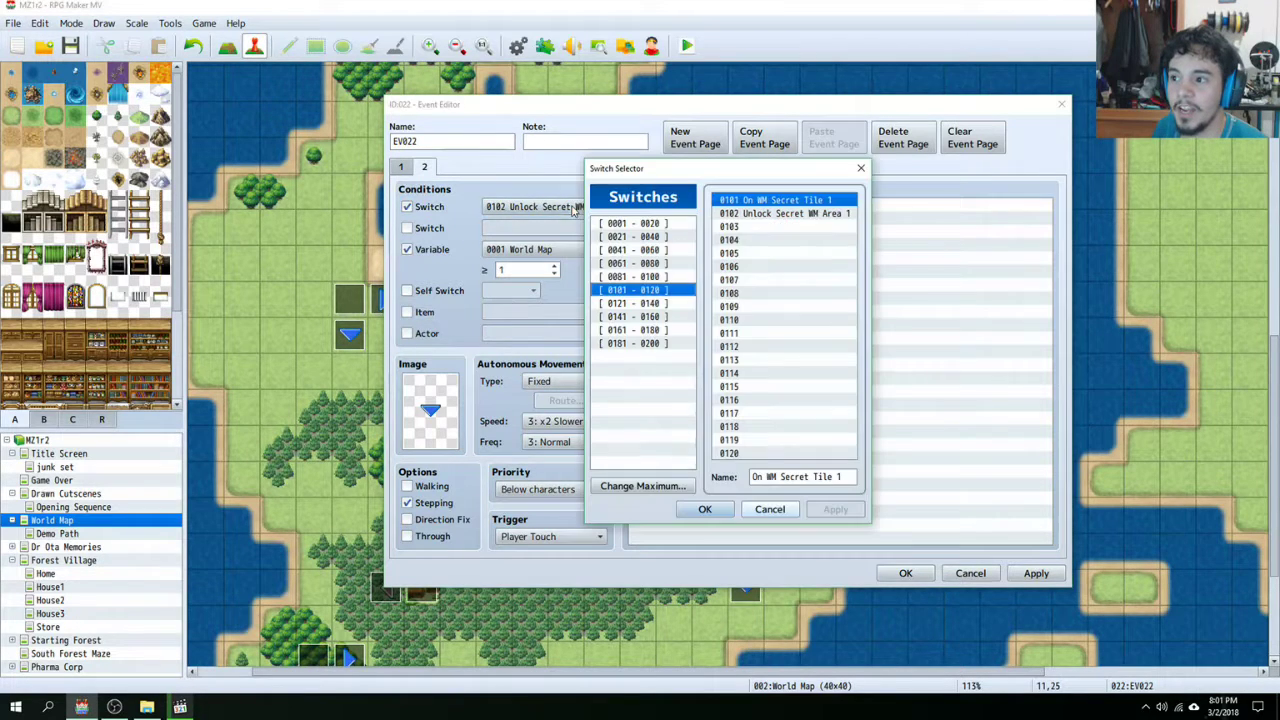
{"action": "left_click", "coordinate": [822, 214]}
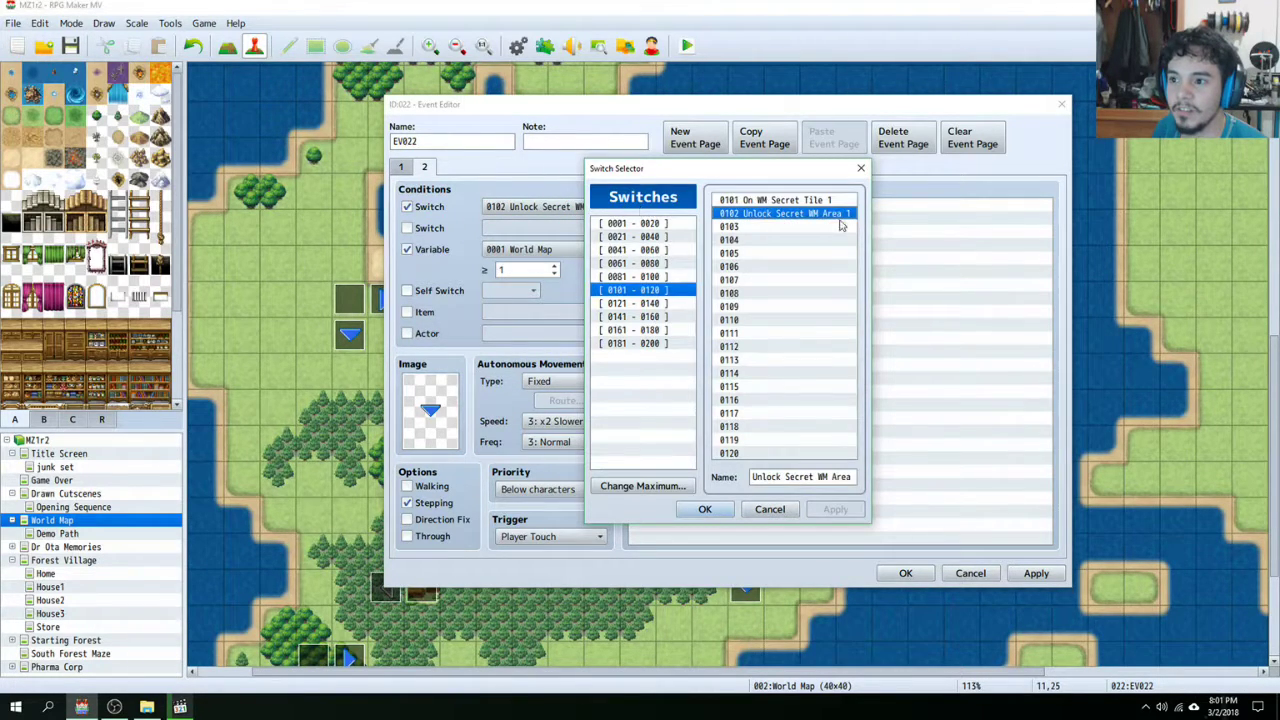
{"action": "left_click", "coordinate": [779, 512]}
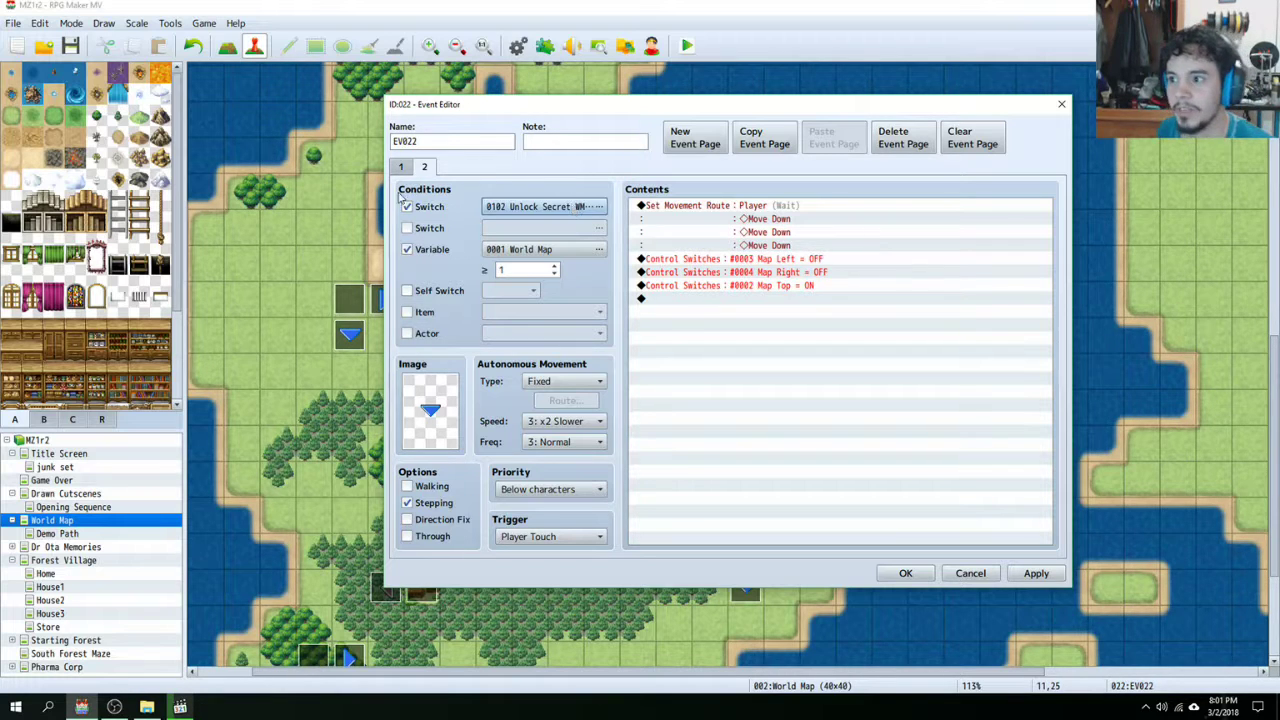
{"action": "left_click", "coordinate": [765, 210]}
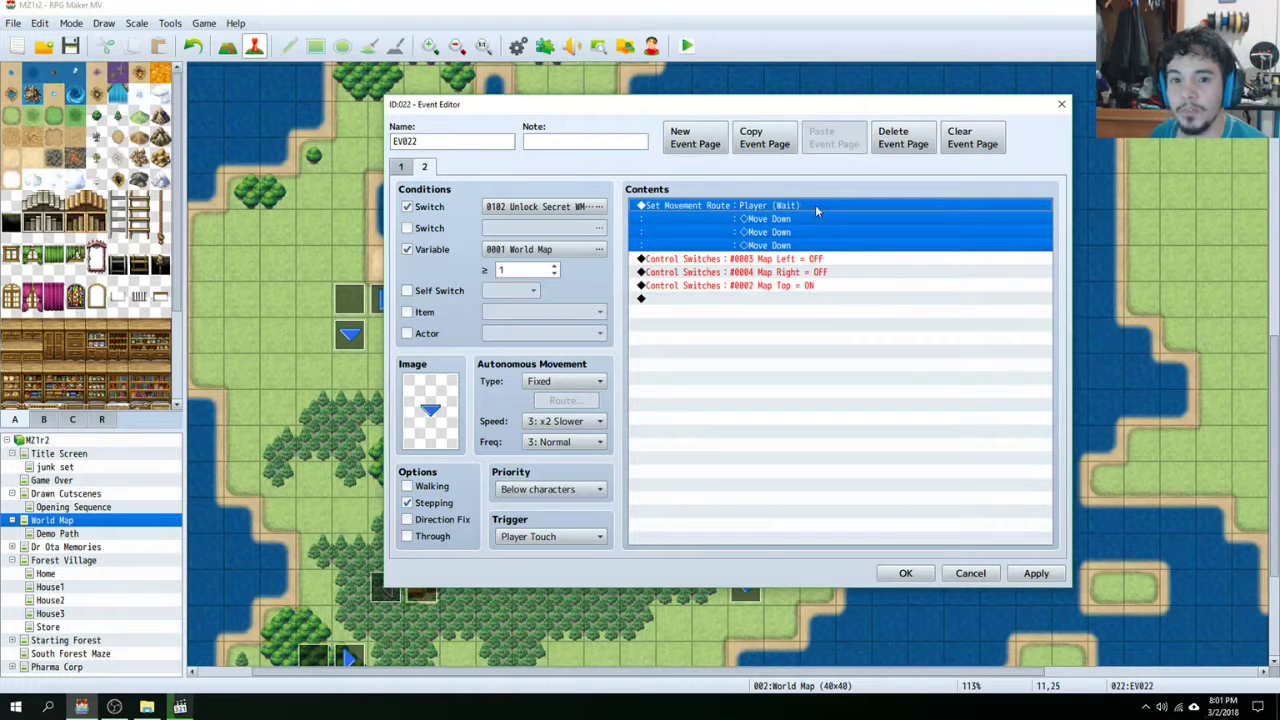
{"action": "left_click", "coordinate": [815, 262]}
{"action": "left_click", "coordinate": [801, 273]}
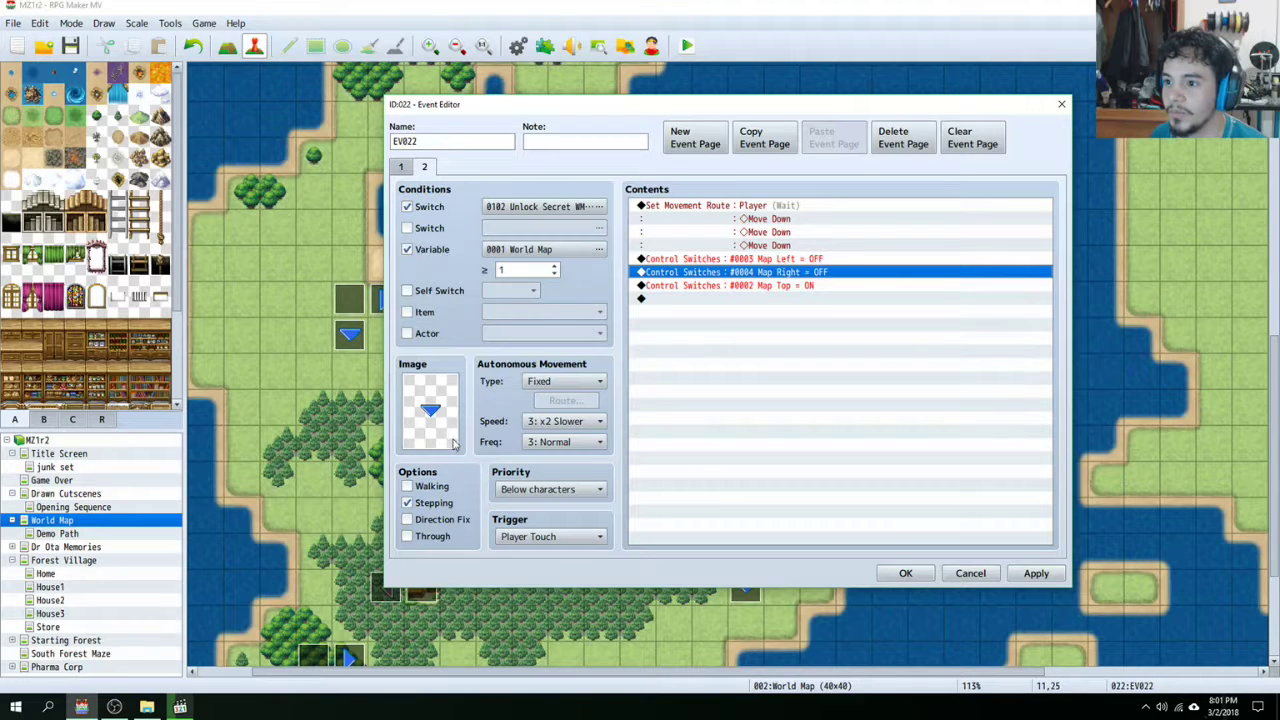
{"action": "left_click", "coordinate": [773, 286]}
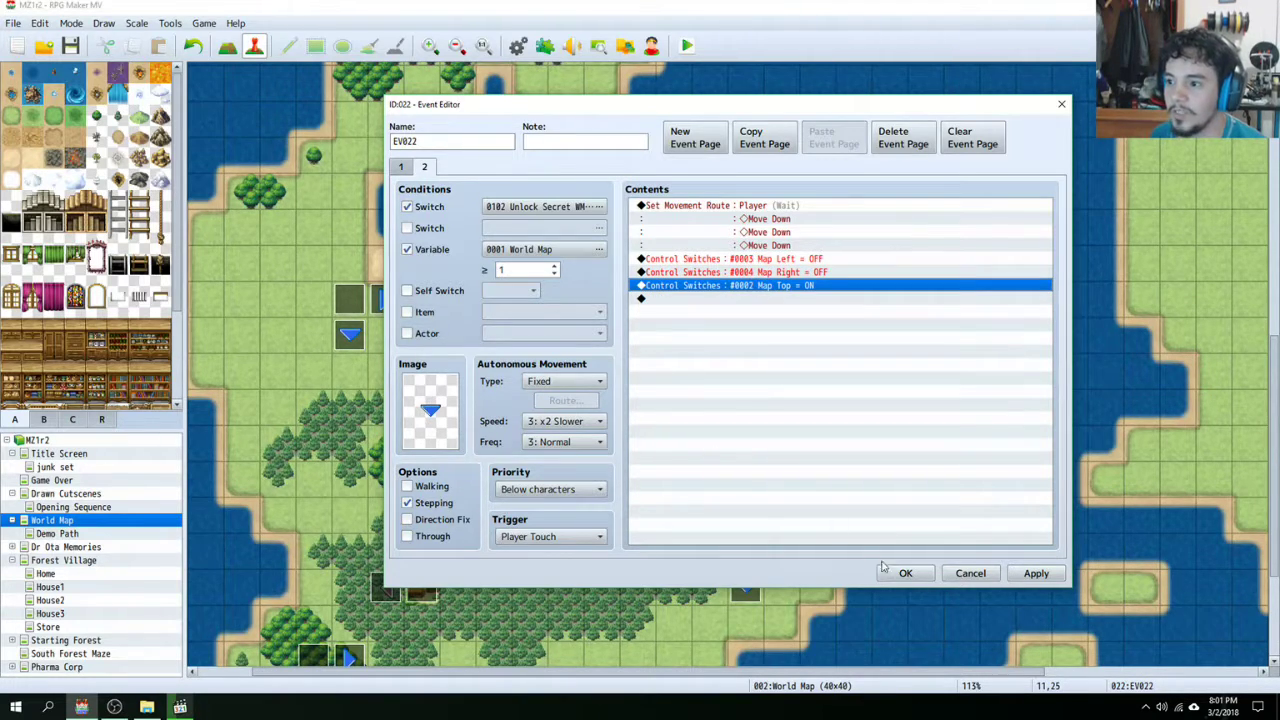
Step: Close the EV022 editor, discarding any changes
{"action": "left_click", "coordinate": [1062, 105]}
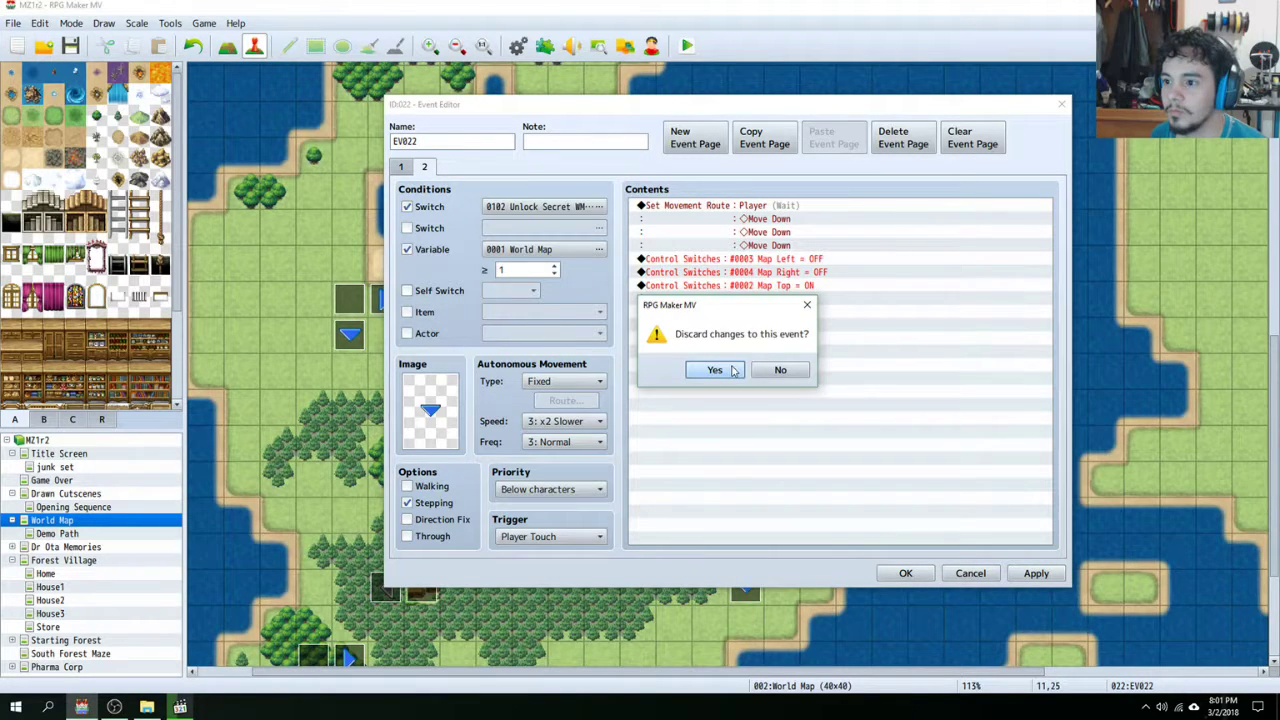
{"action": "left_click", "coordinate": [782, 370]}
{"action": "left_click", "coordinate": [905, 573]}
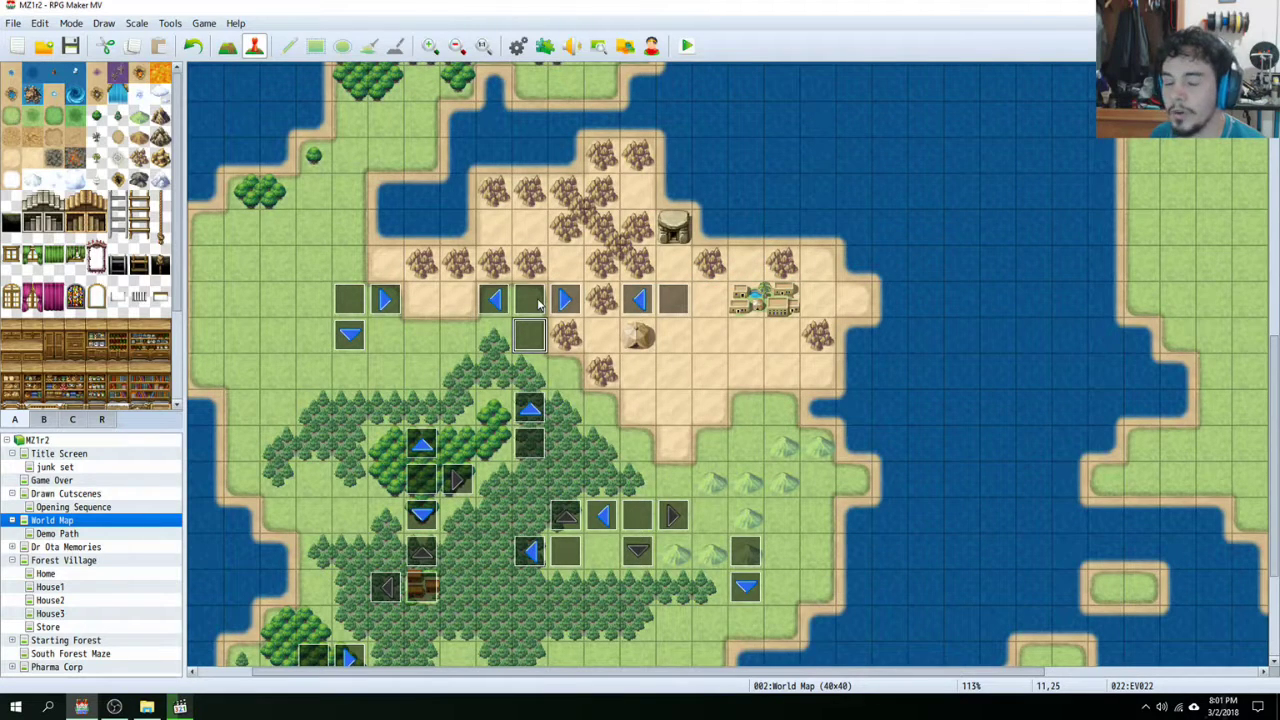
Step: Inspect arrow events EV021 and EV029 without changes, then switch to the Demo Path map
{"action": "double_click", "coordinate": [529, 408]}
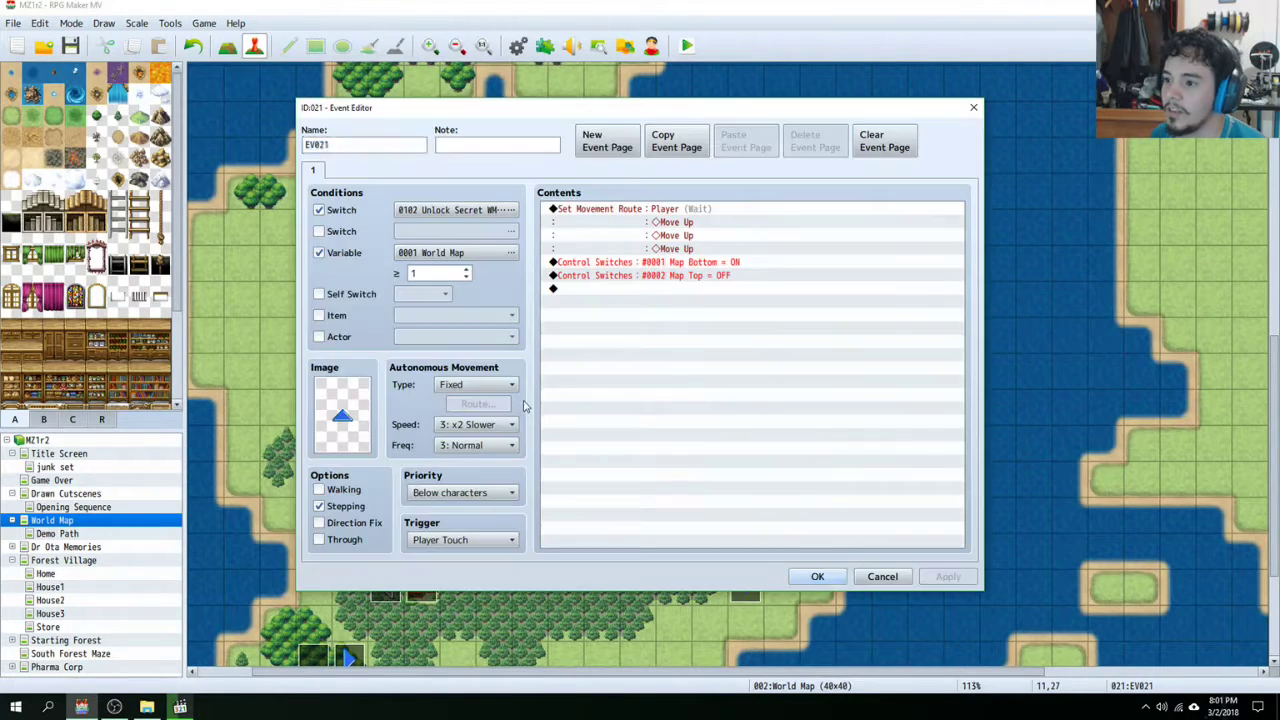
{"action": "left_click", "coordinate": [880, 577]}
{"action": "double_click", "coordinate": [527, 445]}
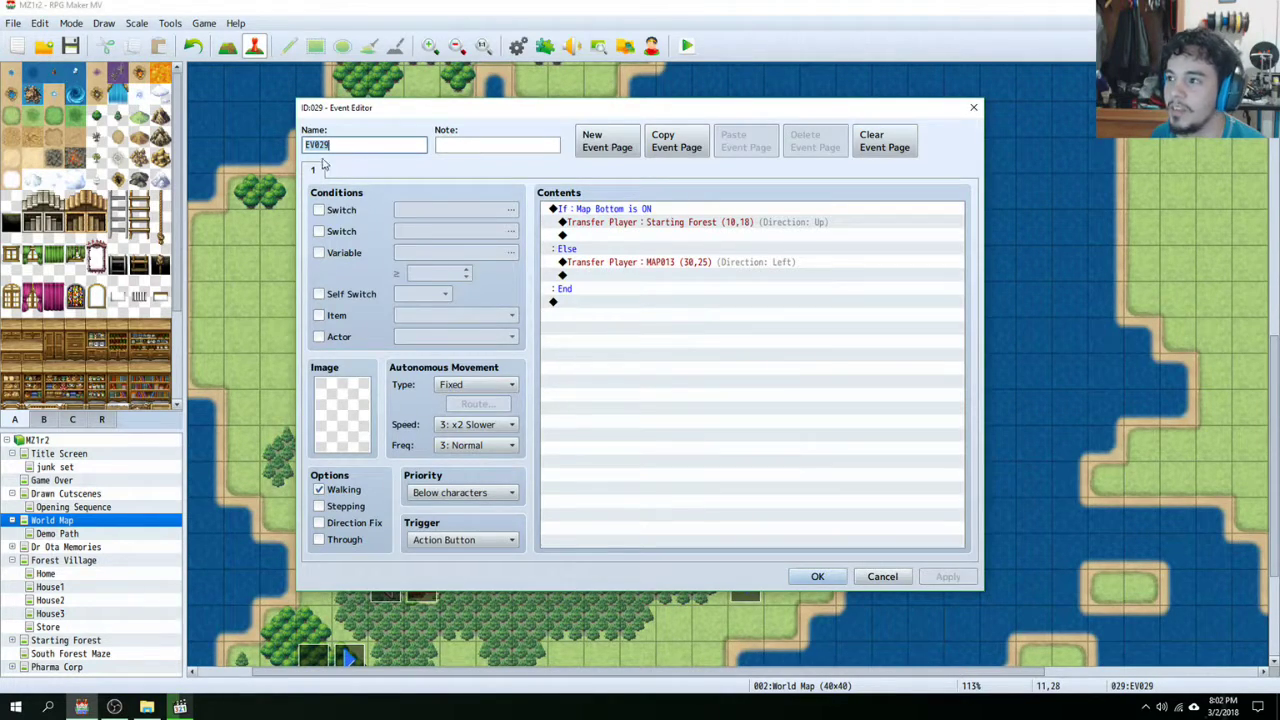
{"action": "left_click", "coordinate": [899, 581]}
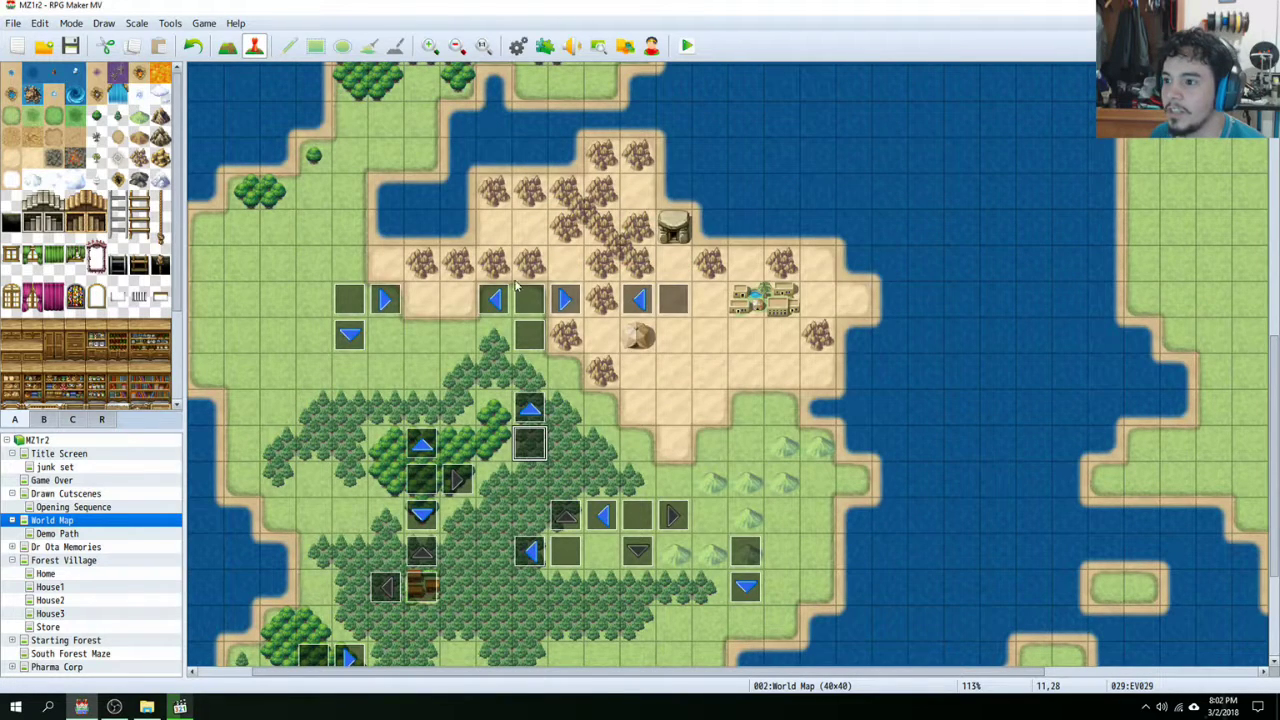
{"action": "left_click", "coordinate": [524, 298]}
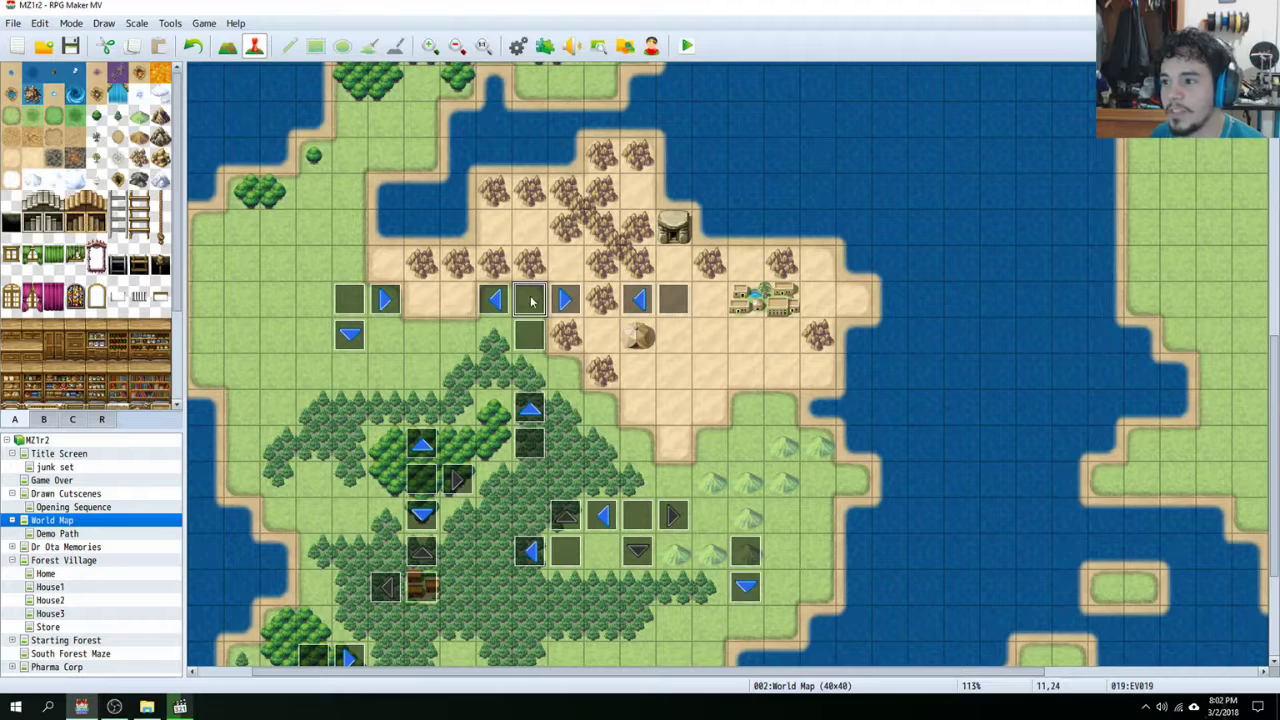
{"action": "left_click", "coordinate": [80, 535]}
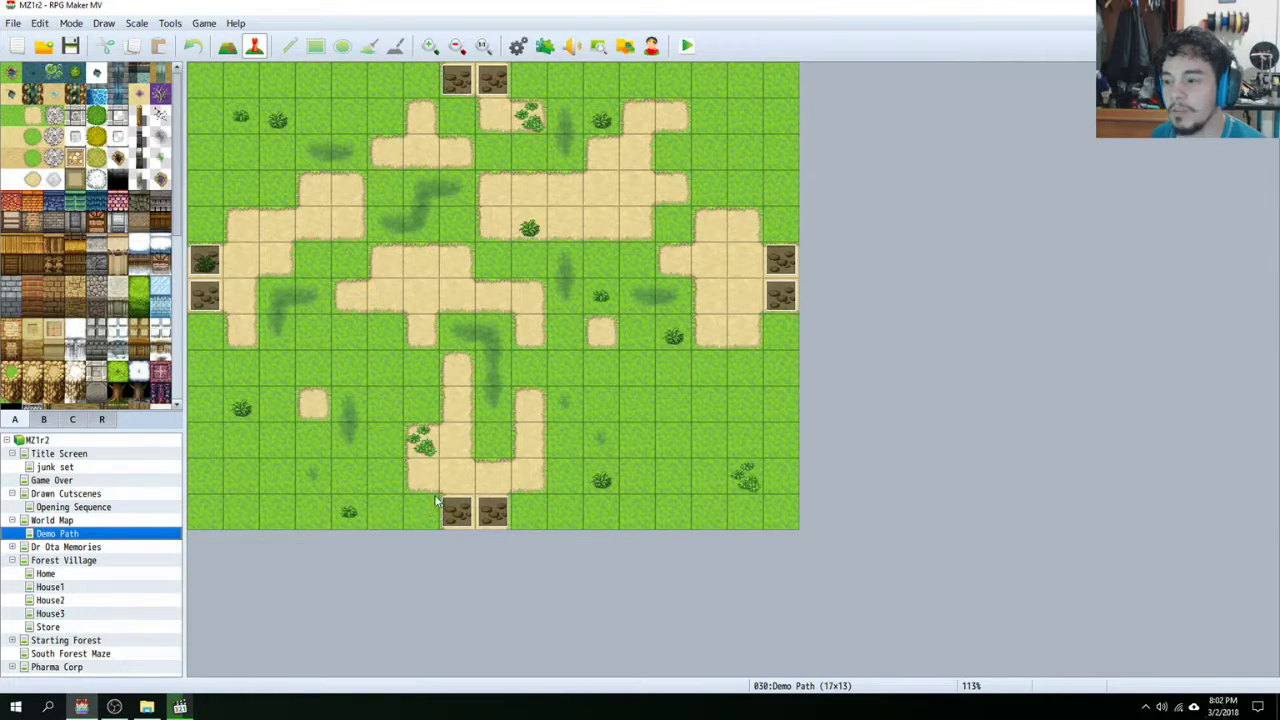
Step: Open exit event EV001 and review its switch commands and transfer back to World Map
{"action": "double_click", "coordinate": [463, 513]}
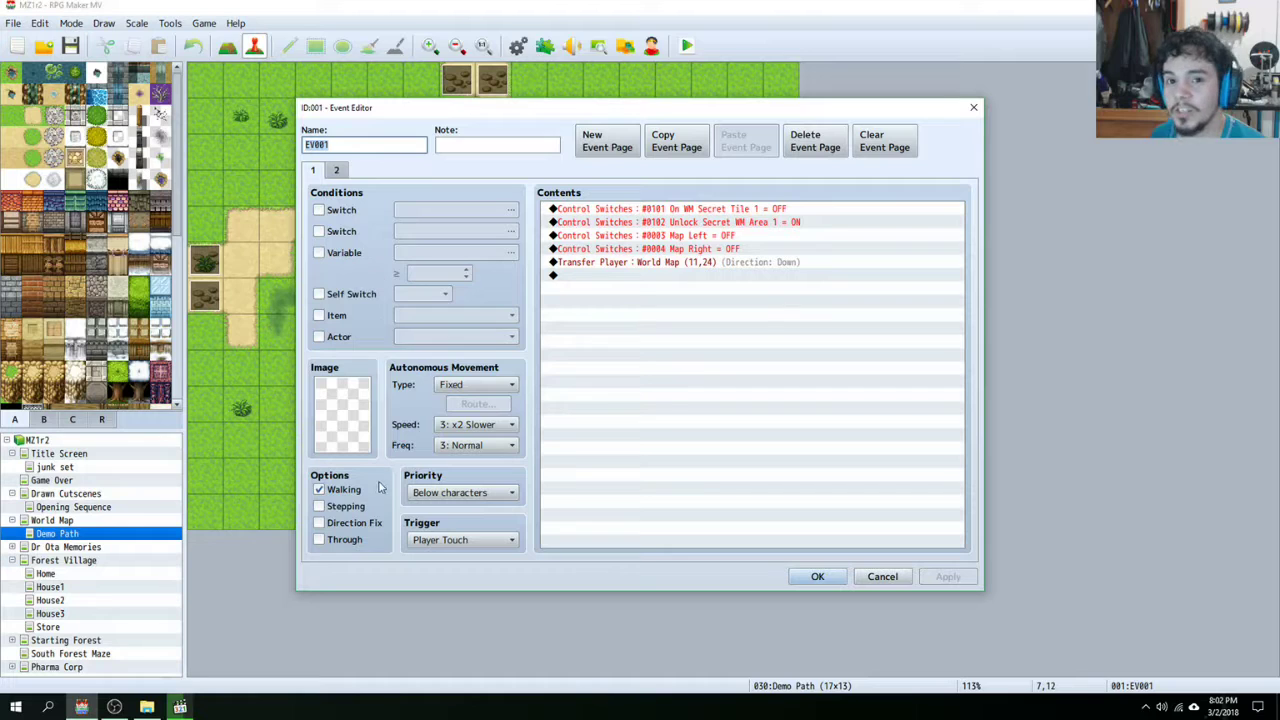
{"action": "left_click", "coordinate": [726, 212]}
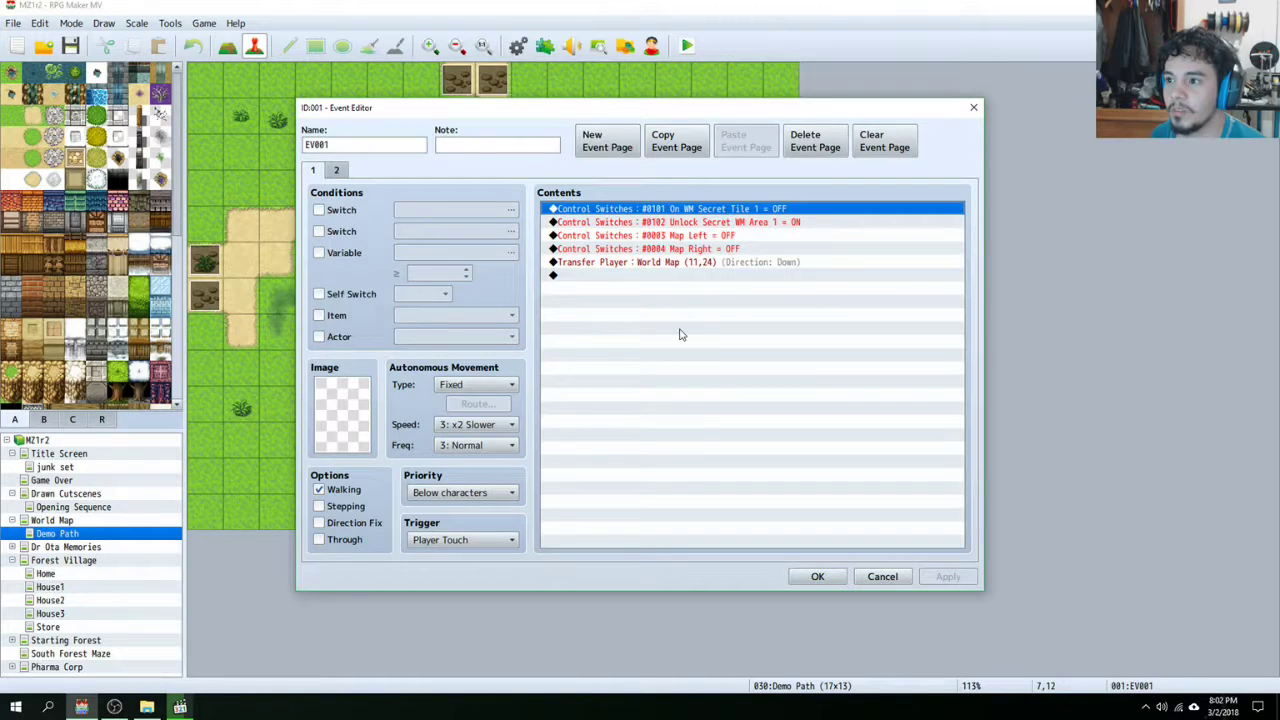
{"action": "left_click", "coordinate": [789, 223]}
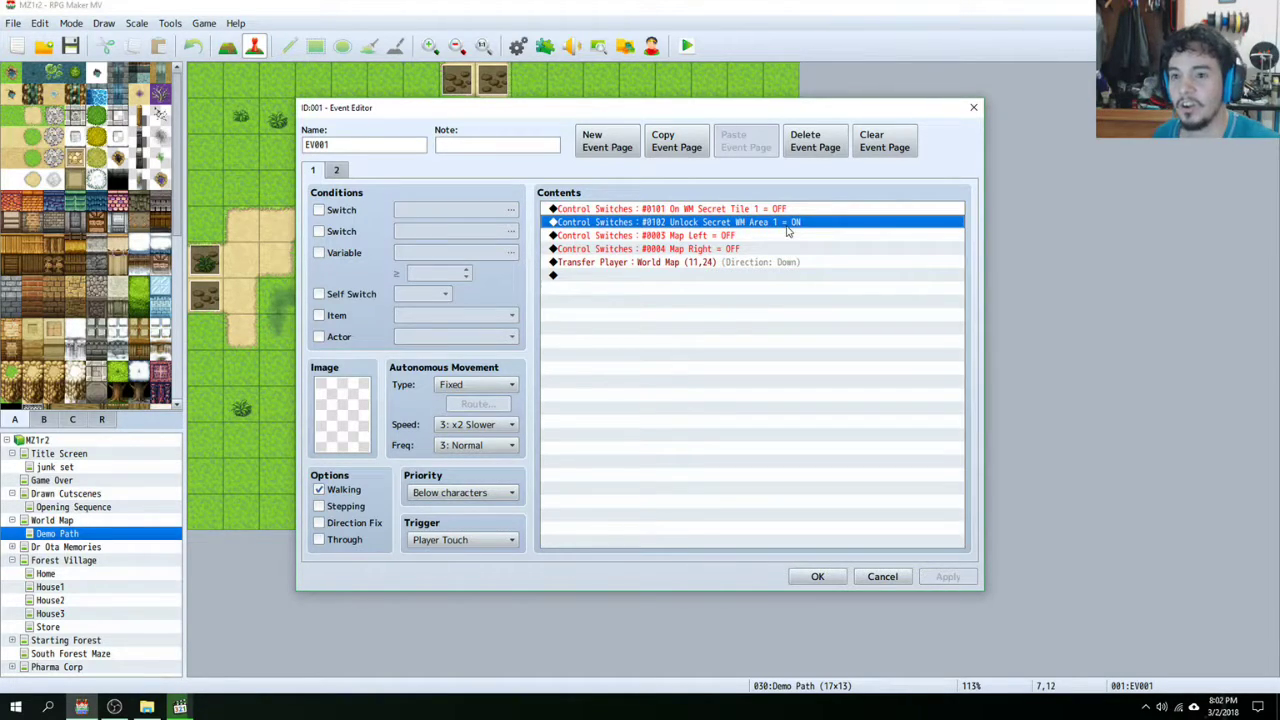
{"action": "left_click", "coordinate": [776, 237]}
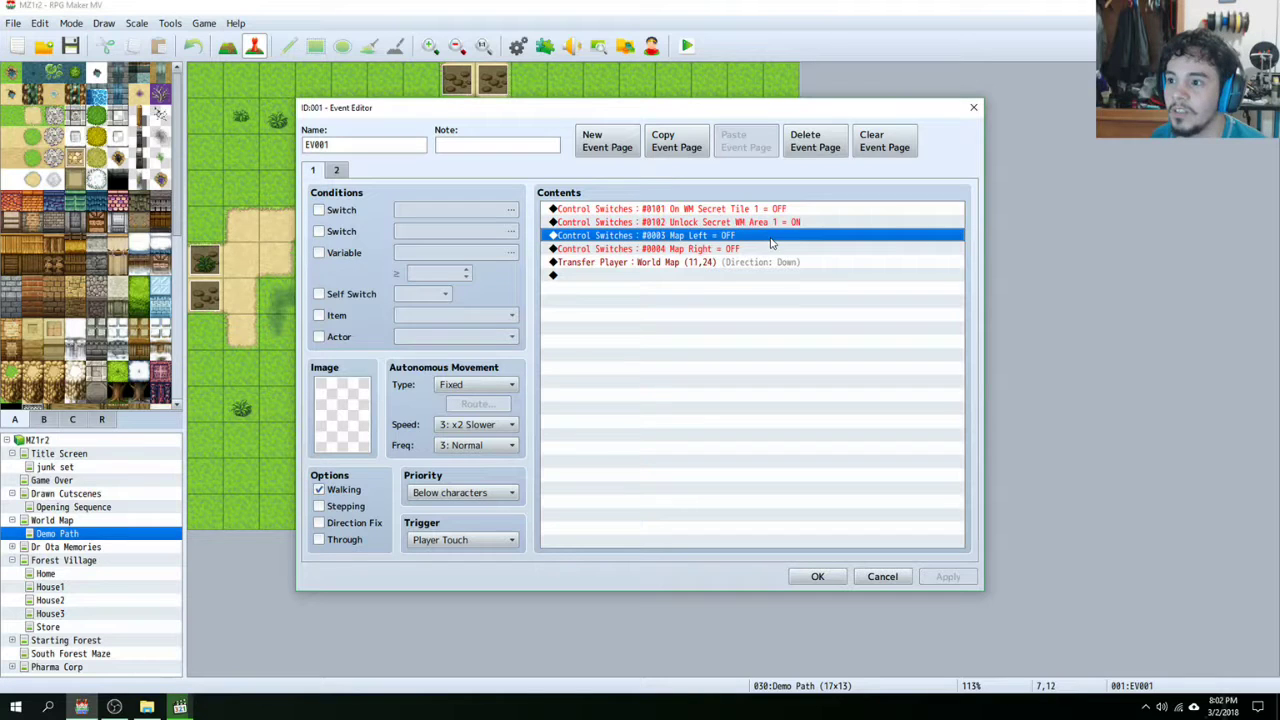
{"action": "left_click", "coordinate": [736, 249]}
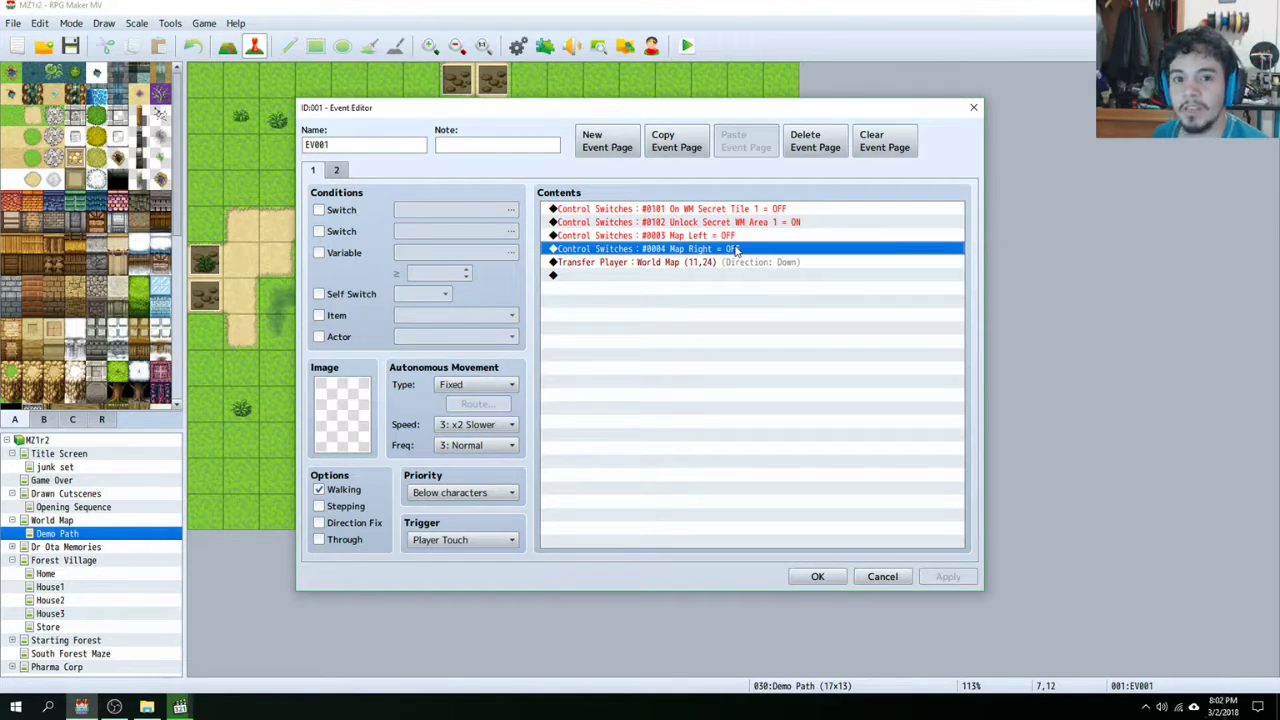
{"action": "left_click", "coordinate": [716, 266]}
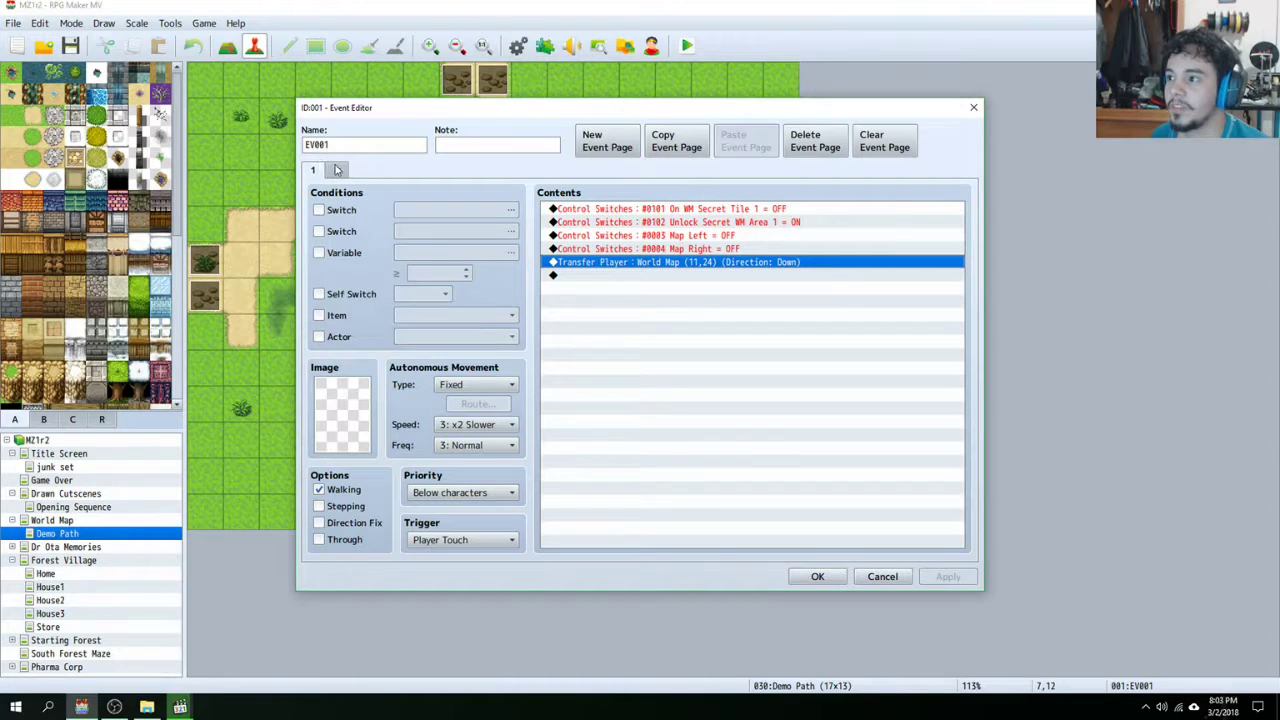
Step: Compare EV001's pages 1 and 2, close it, and open the neighbouring exit event EV002
{"action": "left_click", "coordinate": [337, 171]}
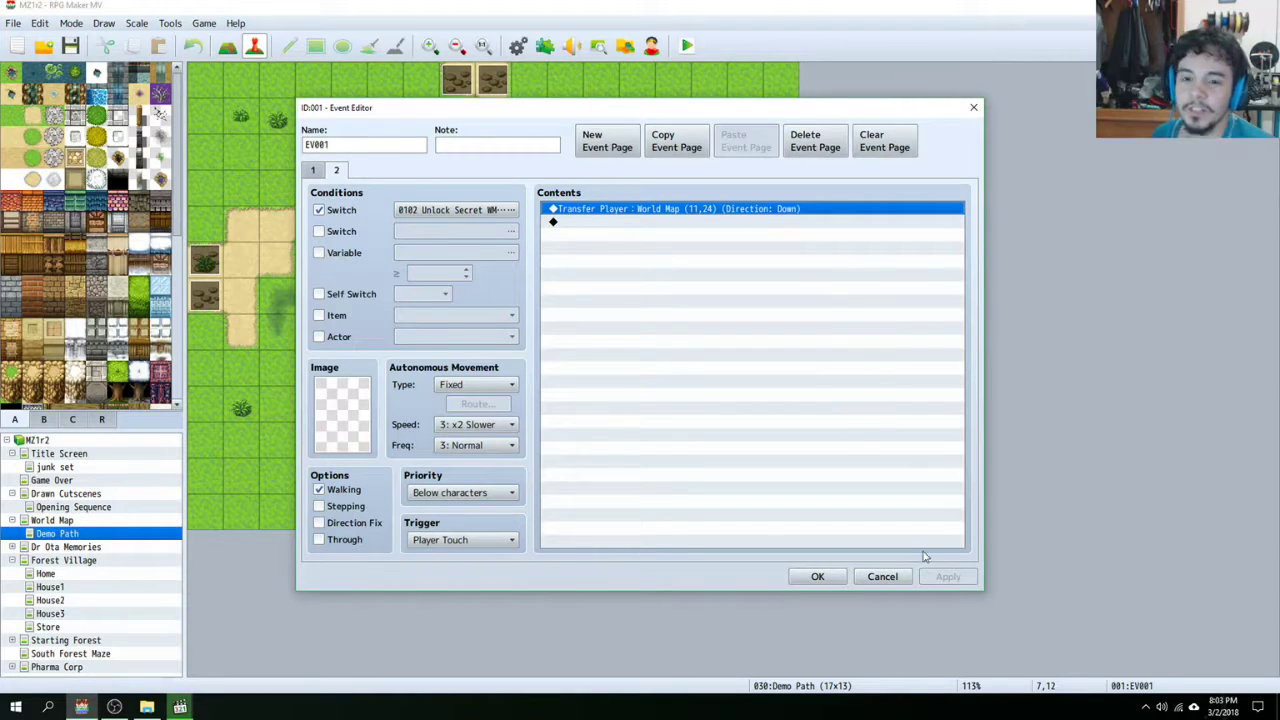
{"action": "left_click", "coordinate": [311, 171]}
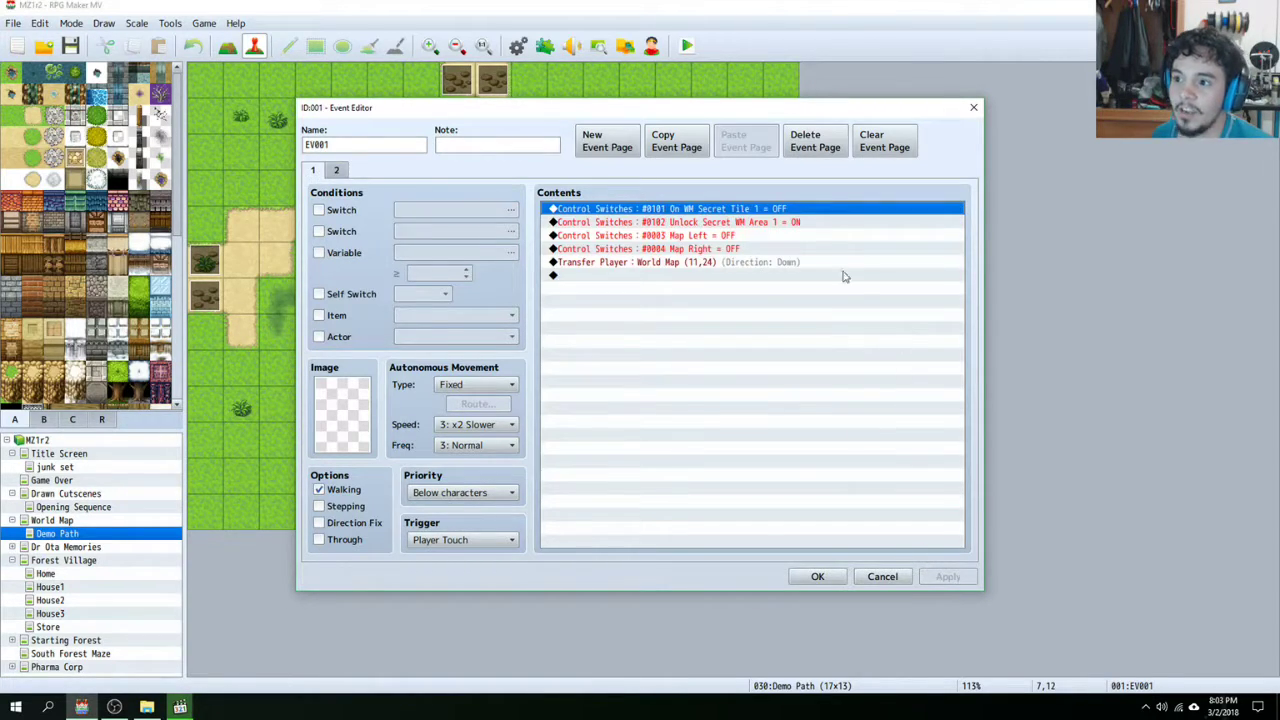
{"action": "left_click", "coordinate": [706, 248]}
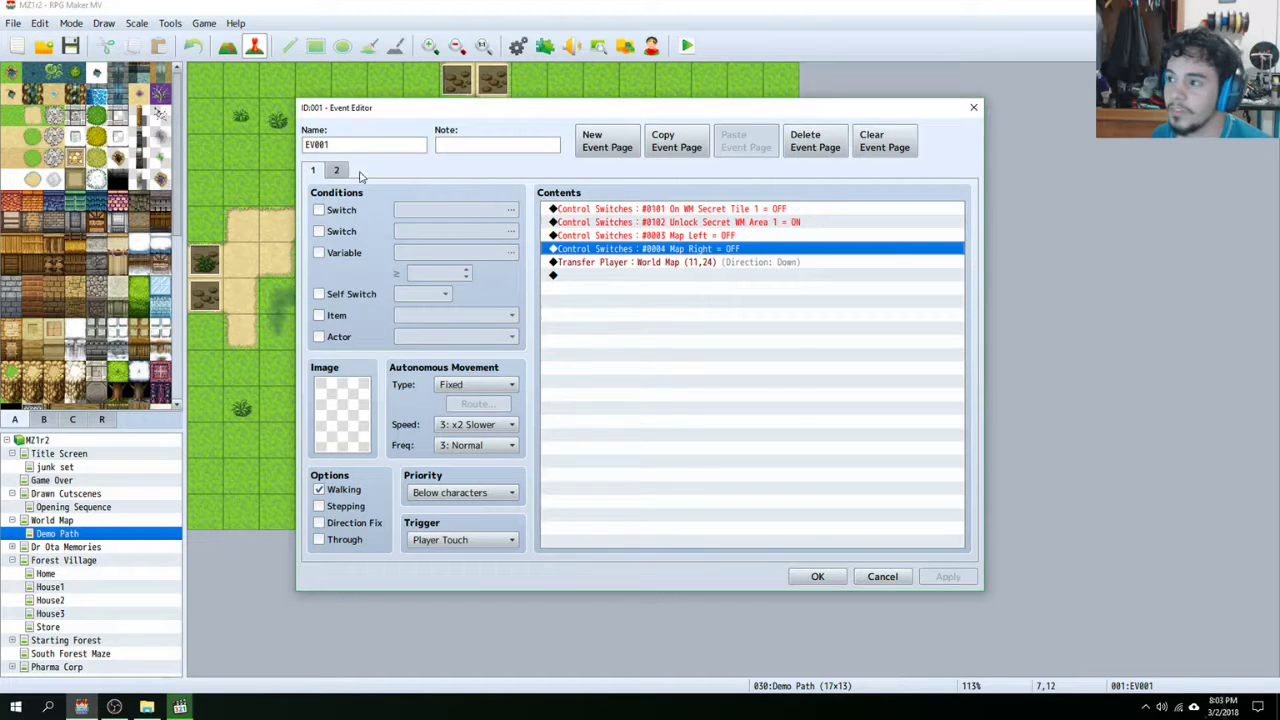
{"action": "left_click", "coordinate": [338, 171]}
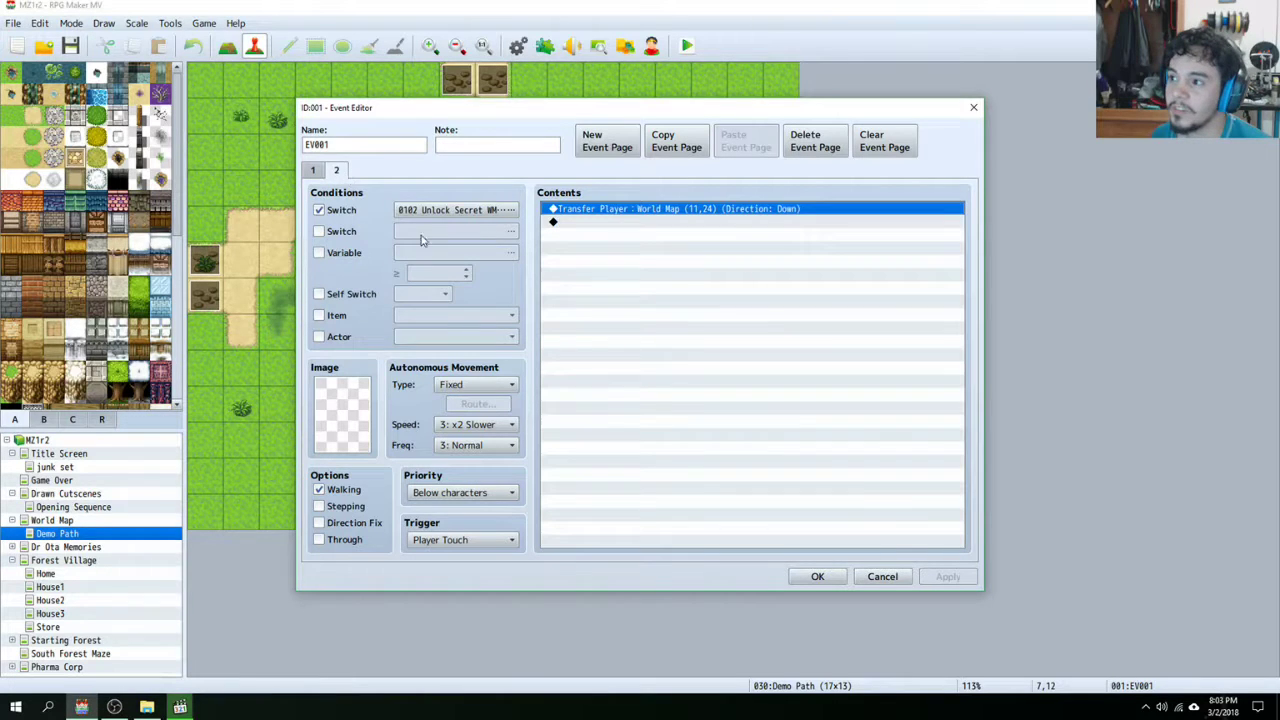
{"action": "left_click", "coordinate": [973, 107]}
{"action": "double_click", "coordinate": [493, 512]}
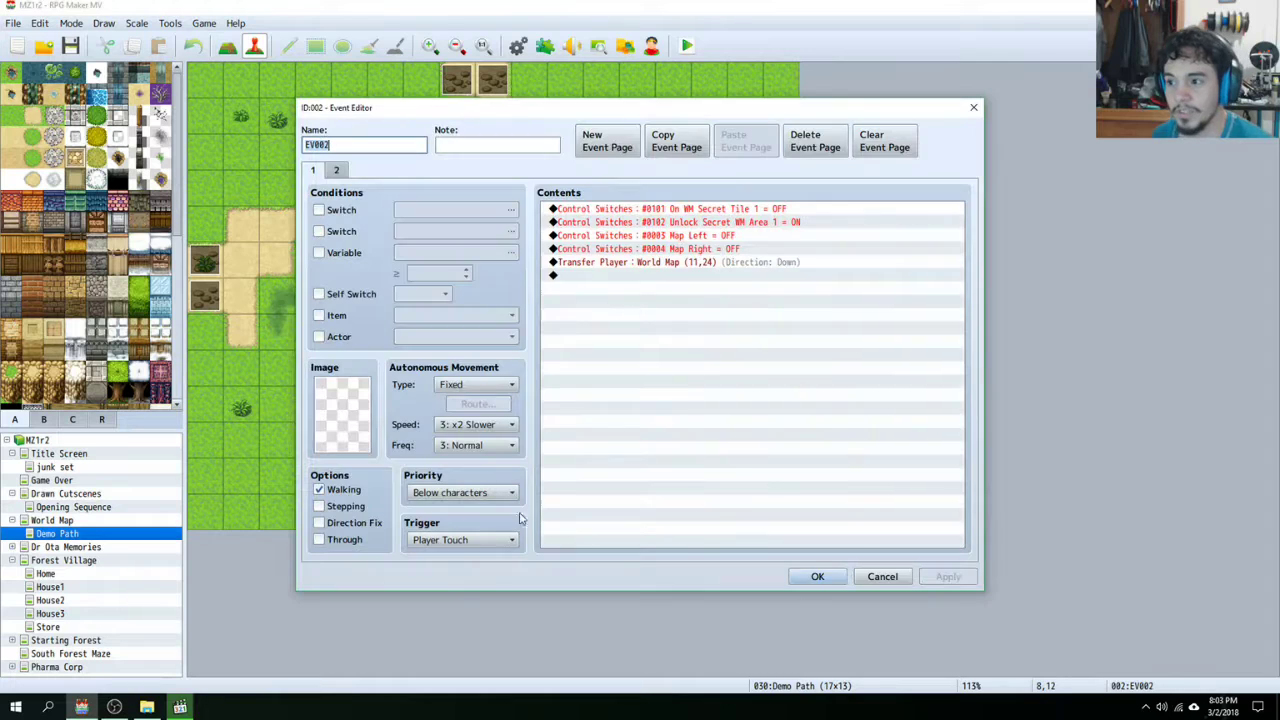
{"action": "left_click", "coordinate": [882, 576]}
{"action": "left_click", "coordinate": [790, 262]}
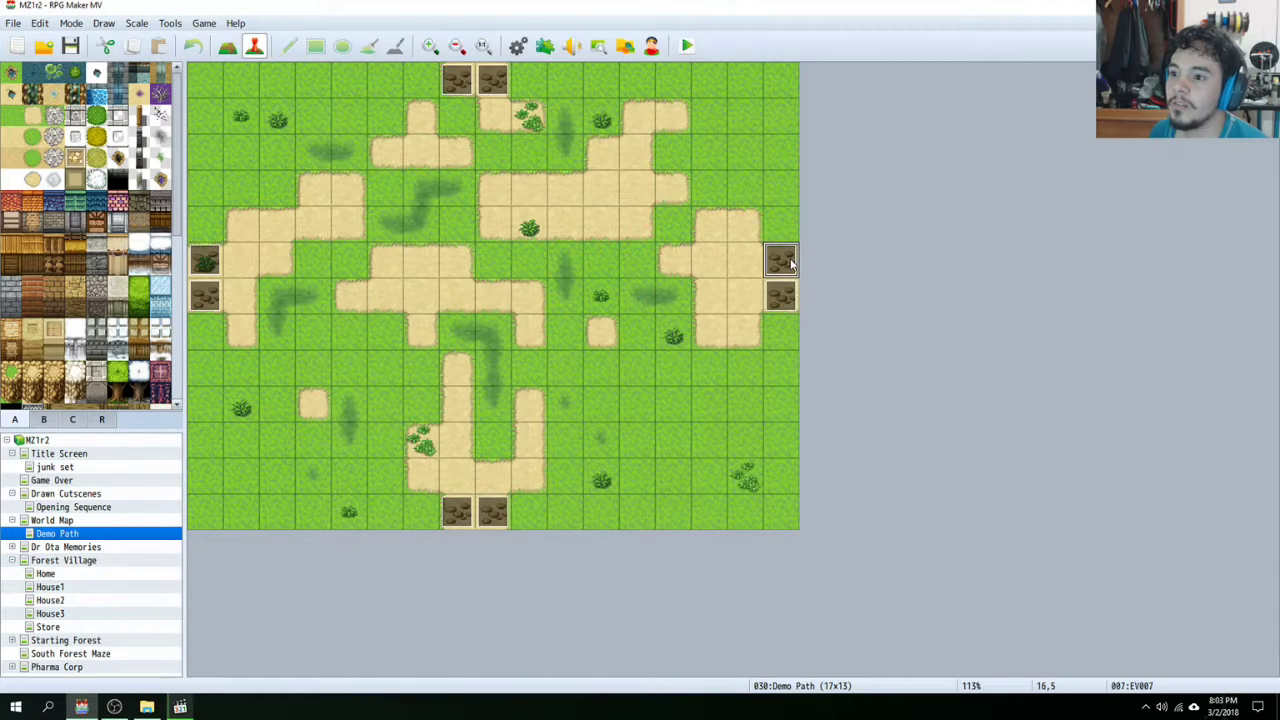
{"action": "left_click", "coordinate": [490, 82]}
{"action": "left_click", "coordinate": [456, 82]}
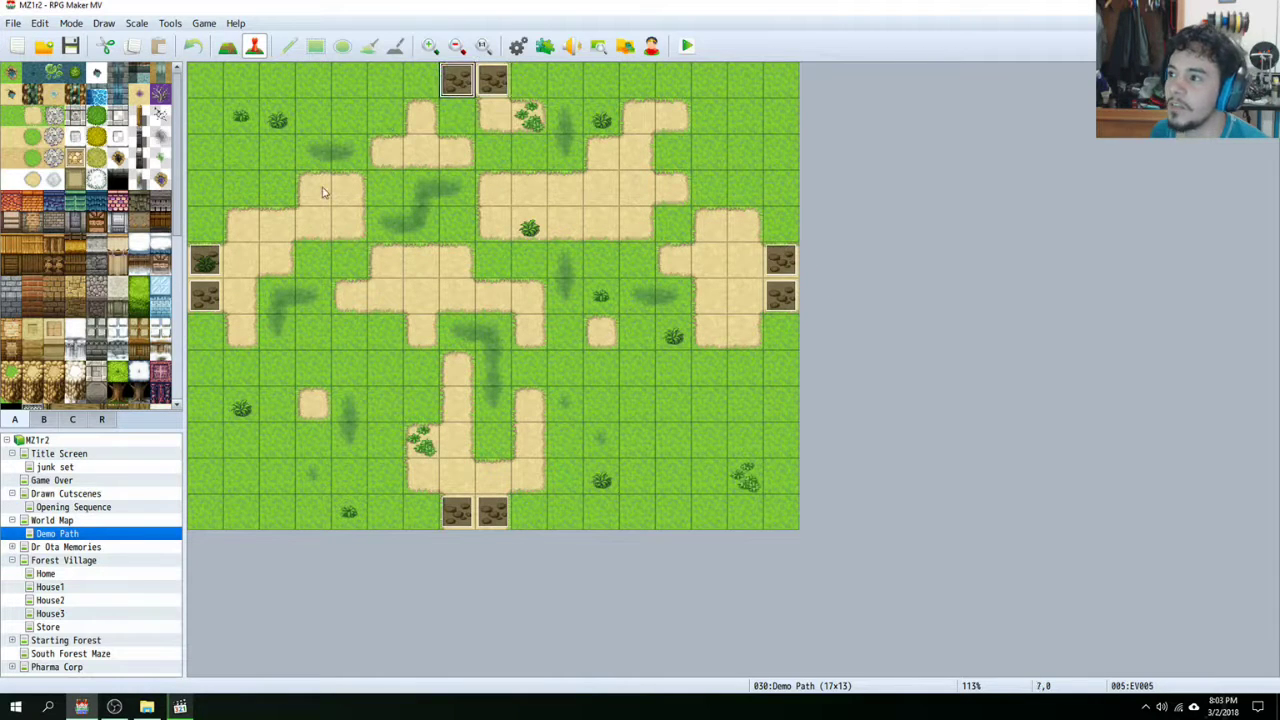
{"action": "left_click", "coordinate": [213, 262]}
{"action": "left_click", "coordinate": [196, 310]}
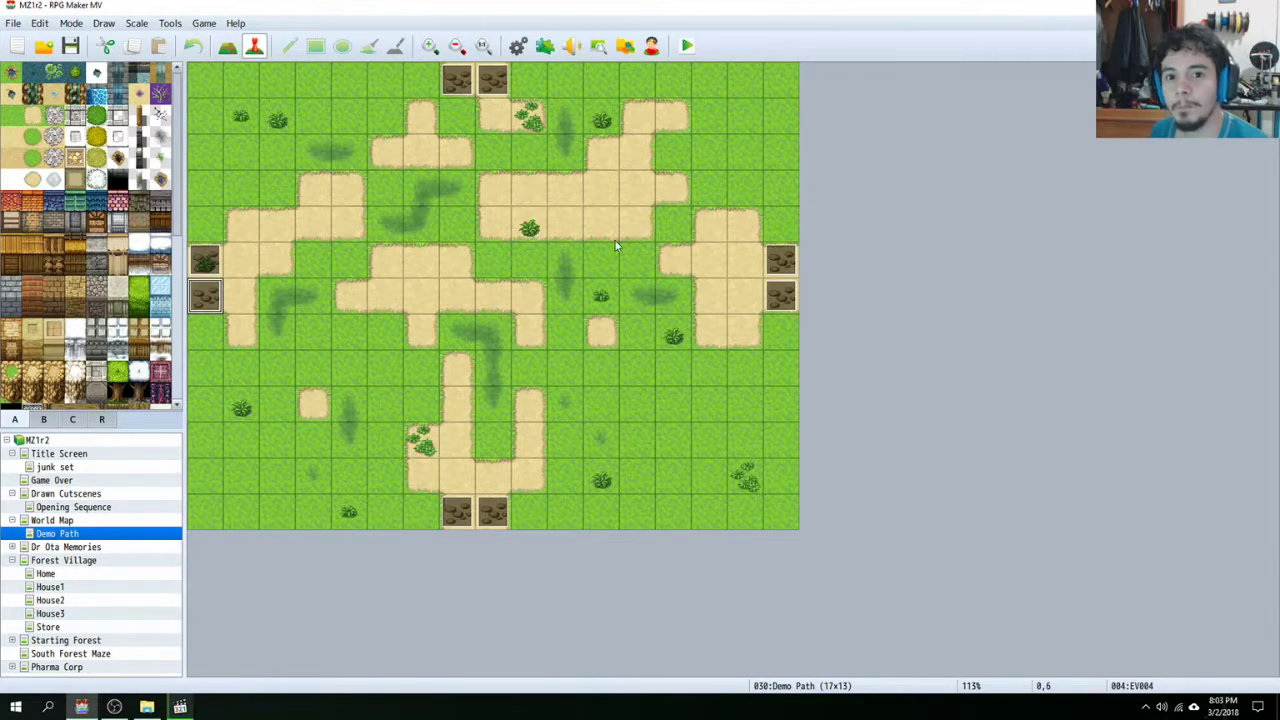
{"action": "left_click", "coordinate": [781, 262]}
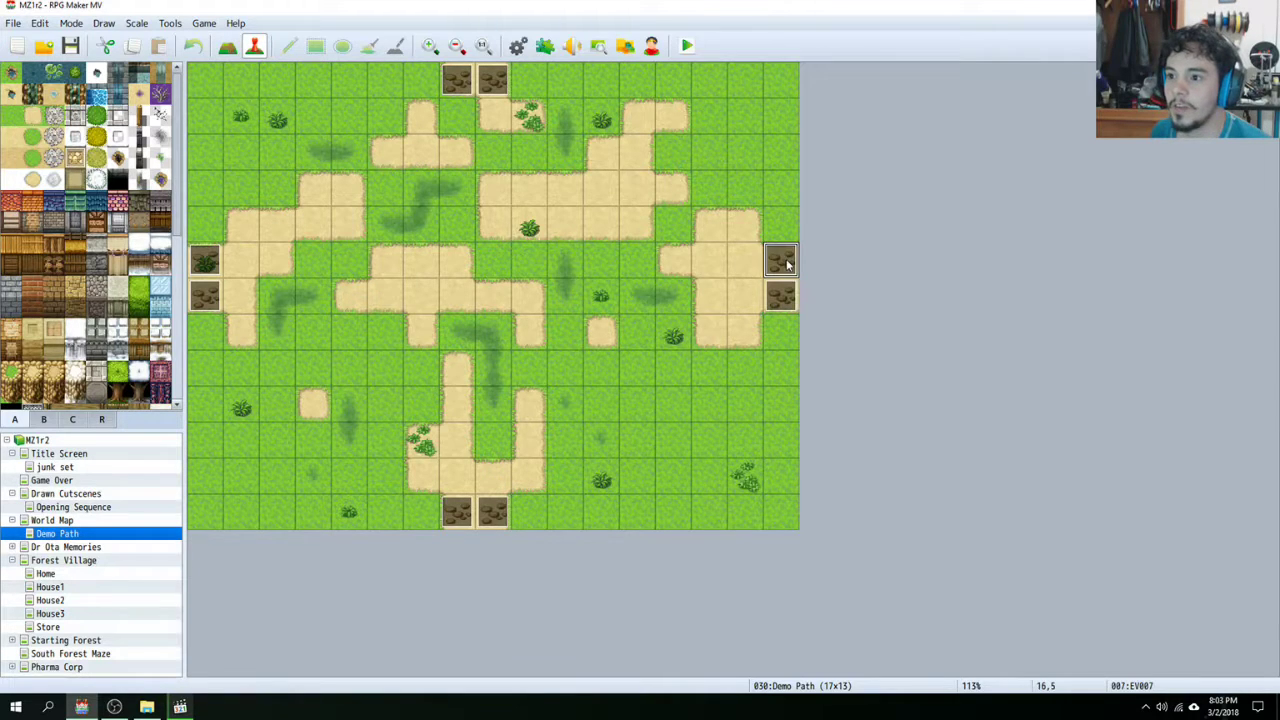
{"action": "double_click", "coordinate": [781, 262]}
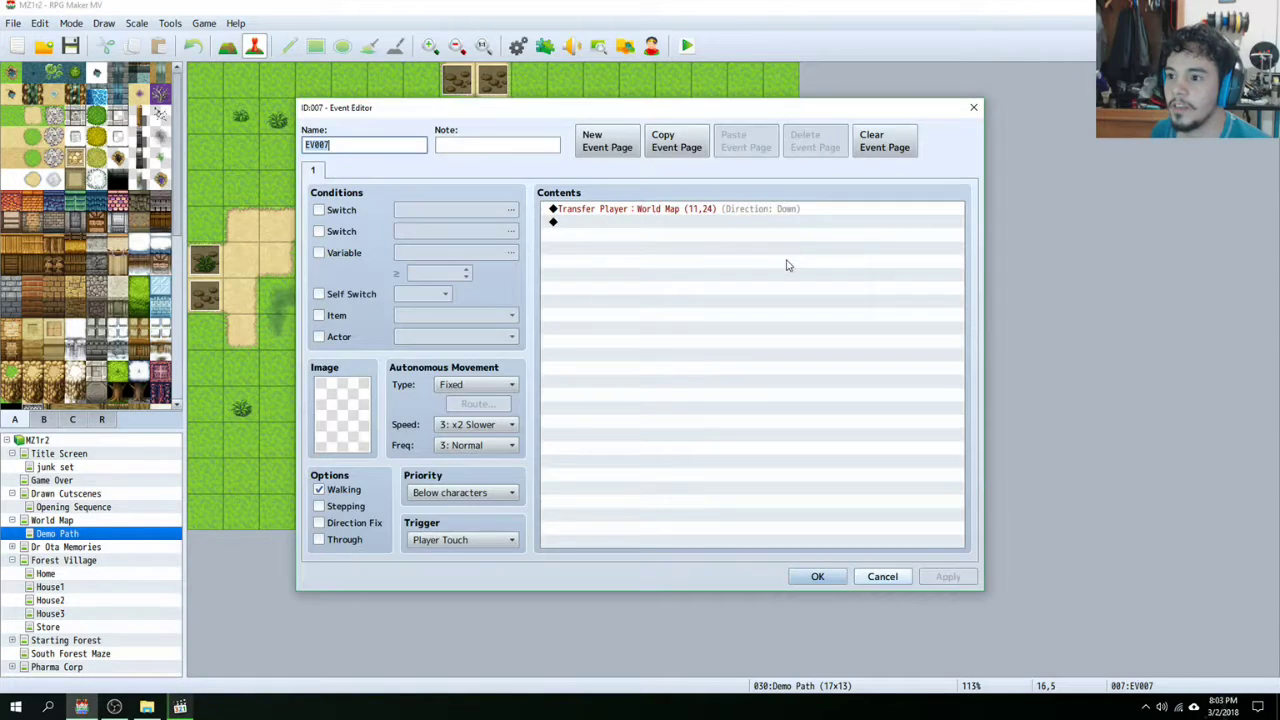
{"action": "left_click", "coordinate": [607, 214]}
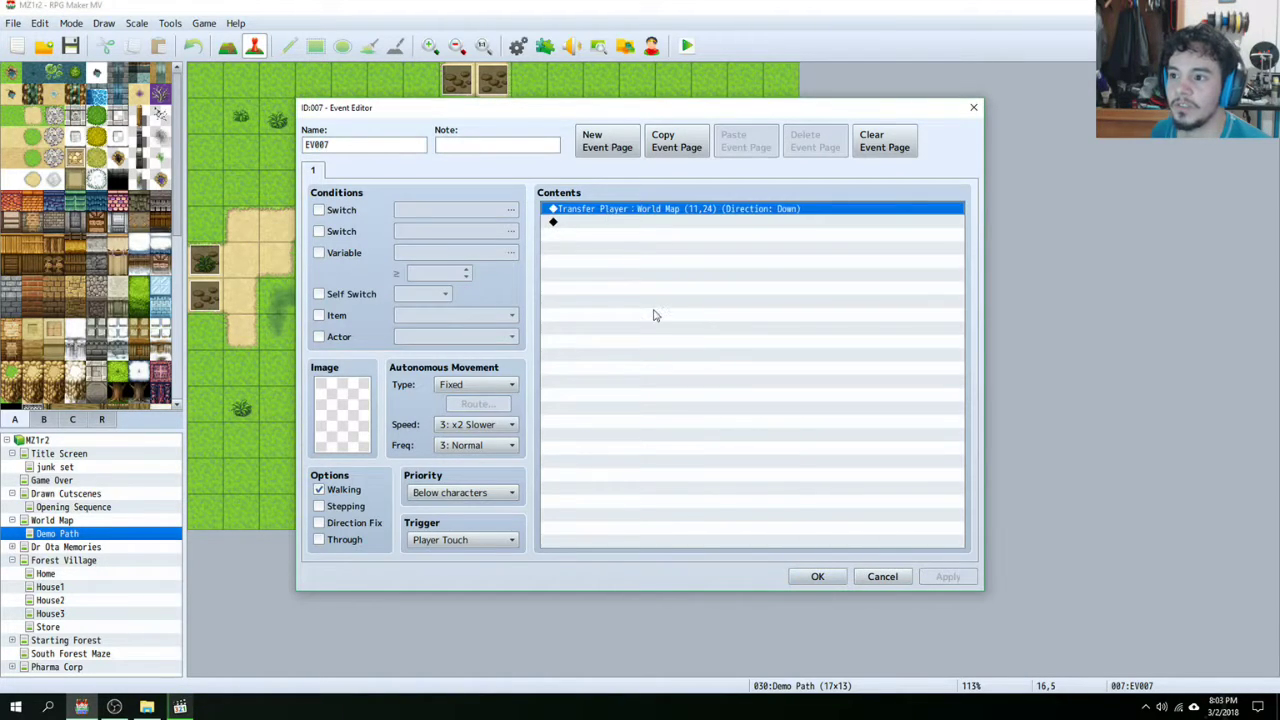
{"action": "left_click", "coordinate": [880, 577]}
{"action": "double_click", "coordinate": [492, 79]}
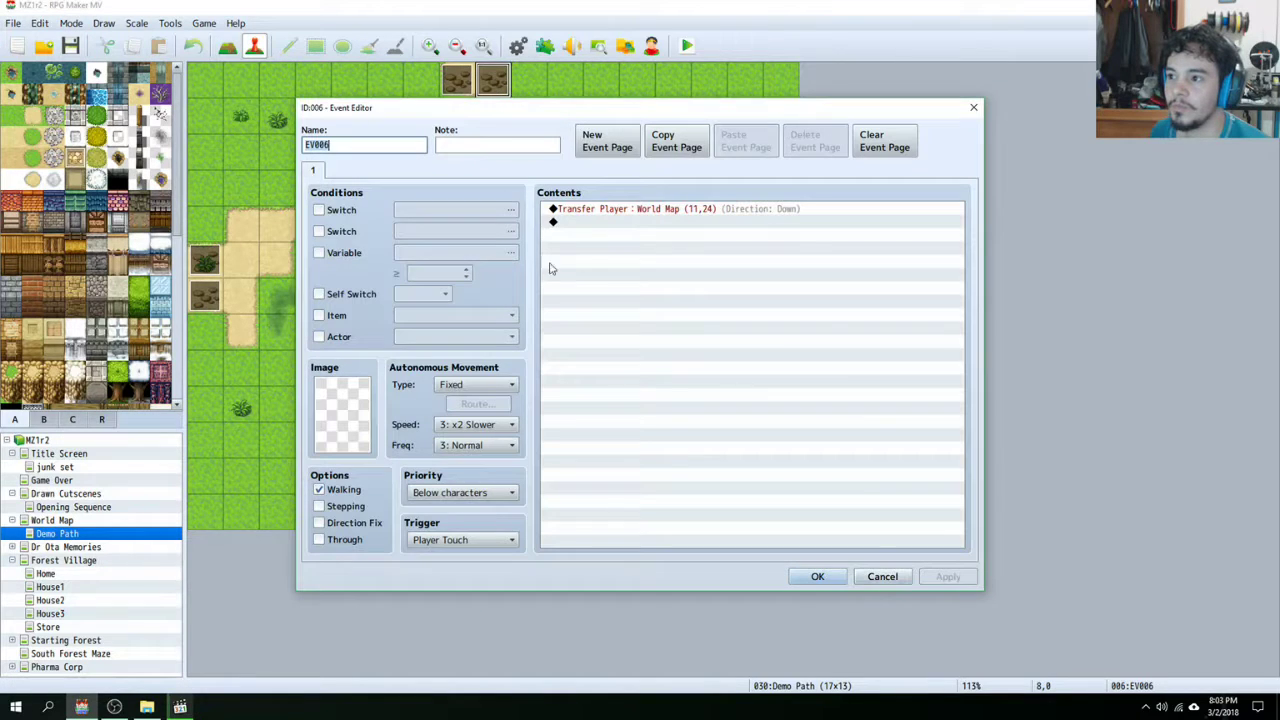
{"action": "left_click", "coordinate": [884, 577]}
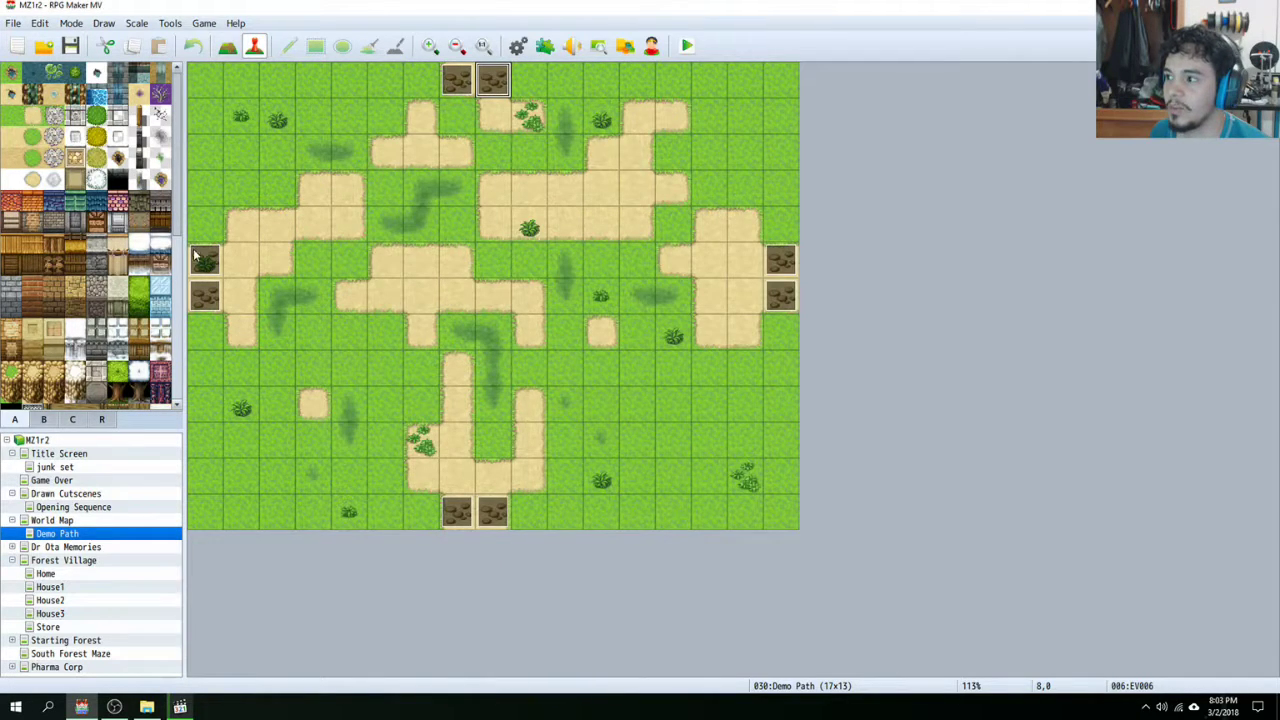
{"action": "double_click", "coordinate": [200, 258]}
{"action": "left_click", "coordinate": [884, 577]}
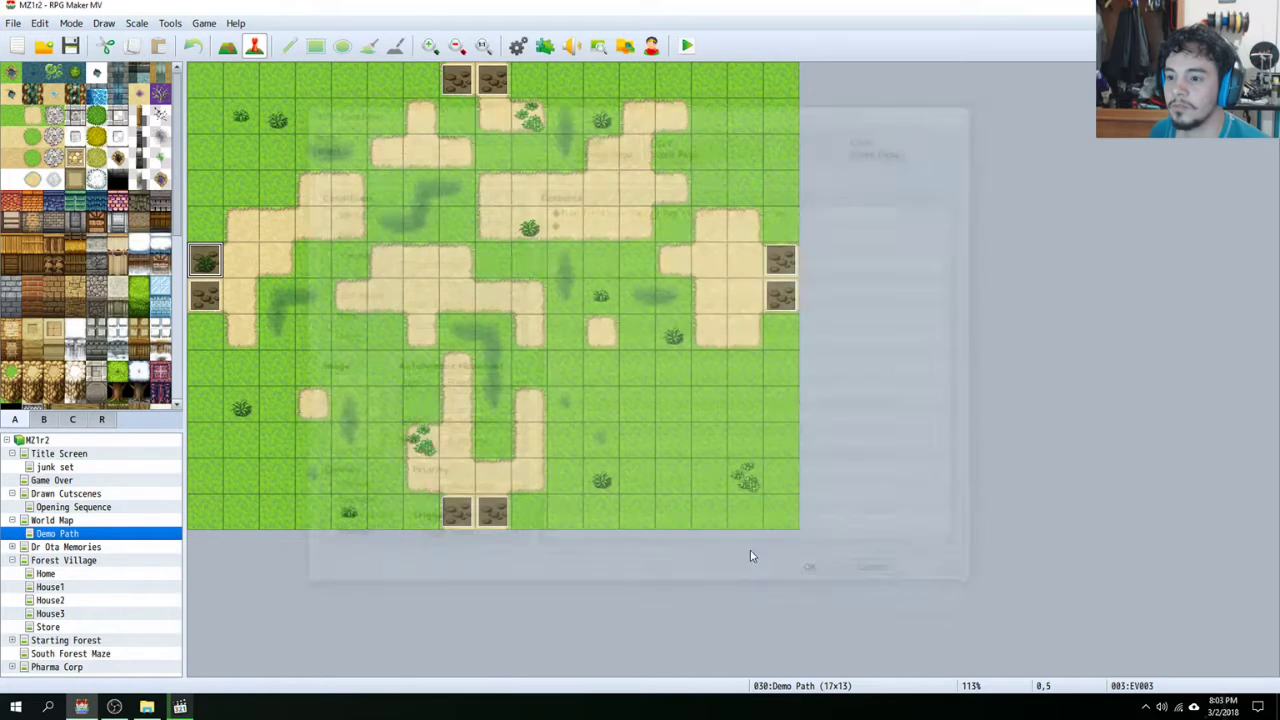
{"action": "double_click", "coordinate": [456, 511]}
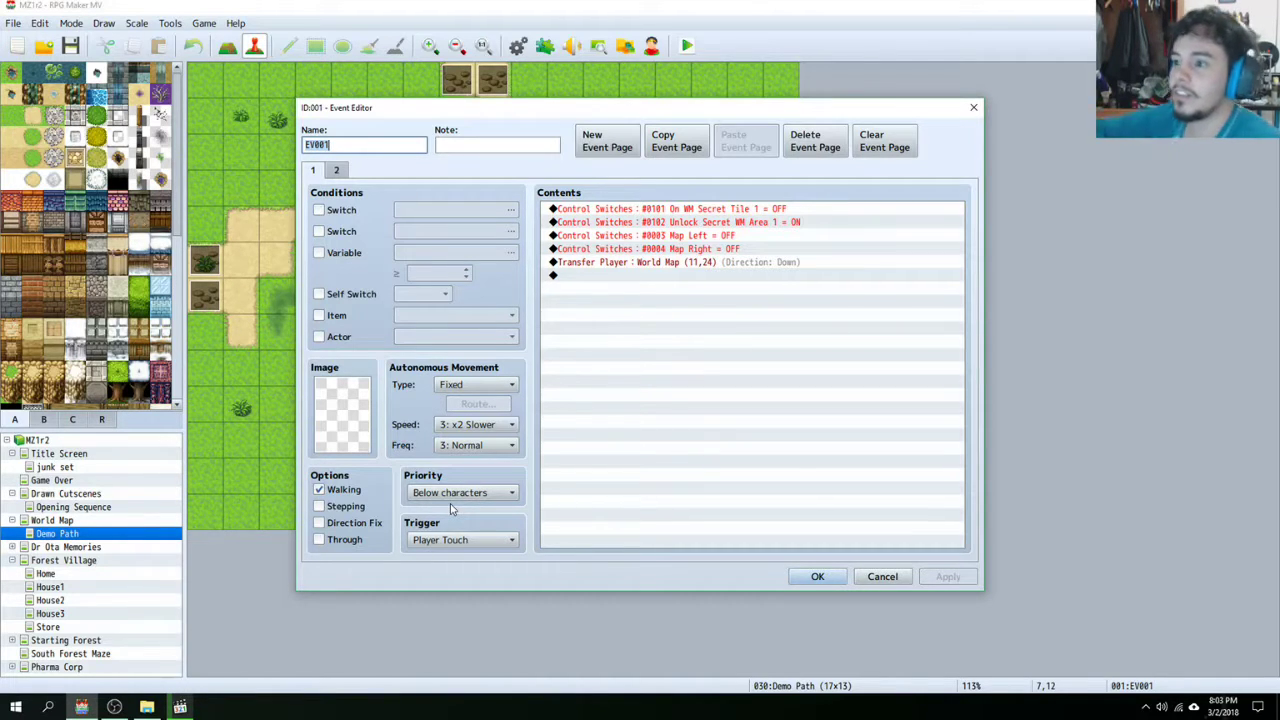
{"action": "left_click", "coordinate": [703, 224]}
{"action": "left_click", "coordinate": [714, 211]}
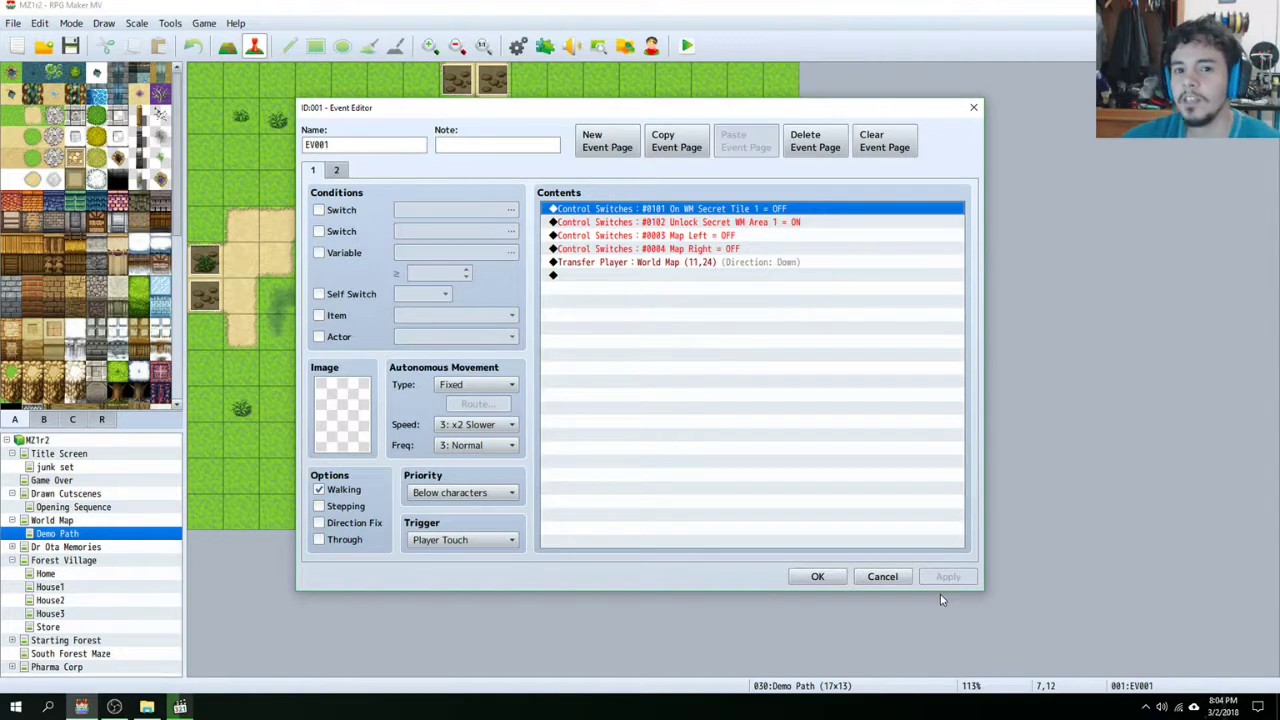
{"action": "left_click", "coordinate": [879, 578]}
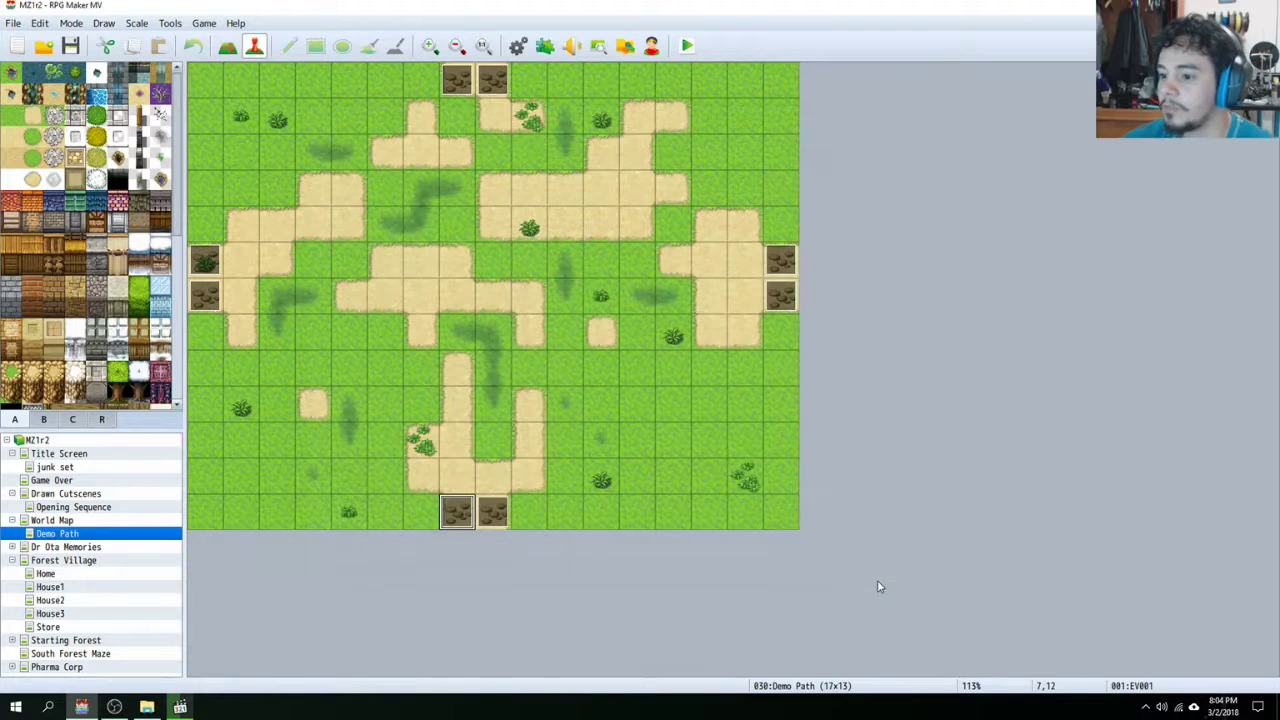
Step: Return to the World Map, save, start a playtest and load the existing save file
{"action": "left_click", "coordinate": [55, 520]}
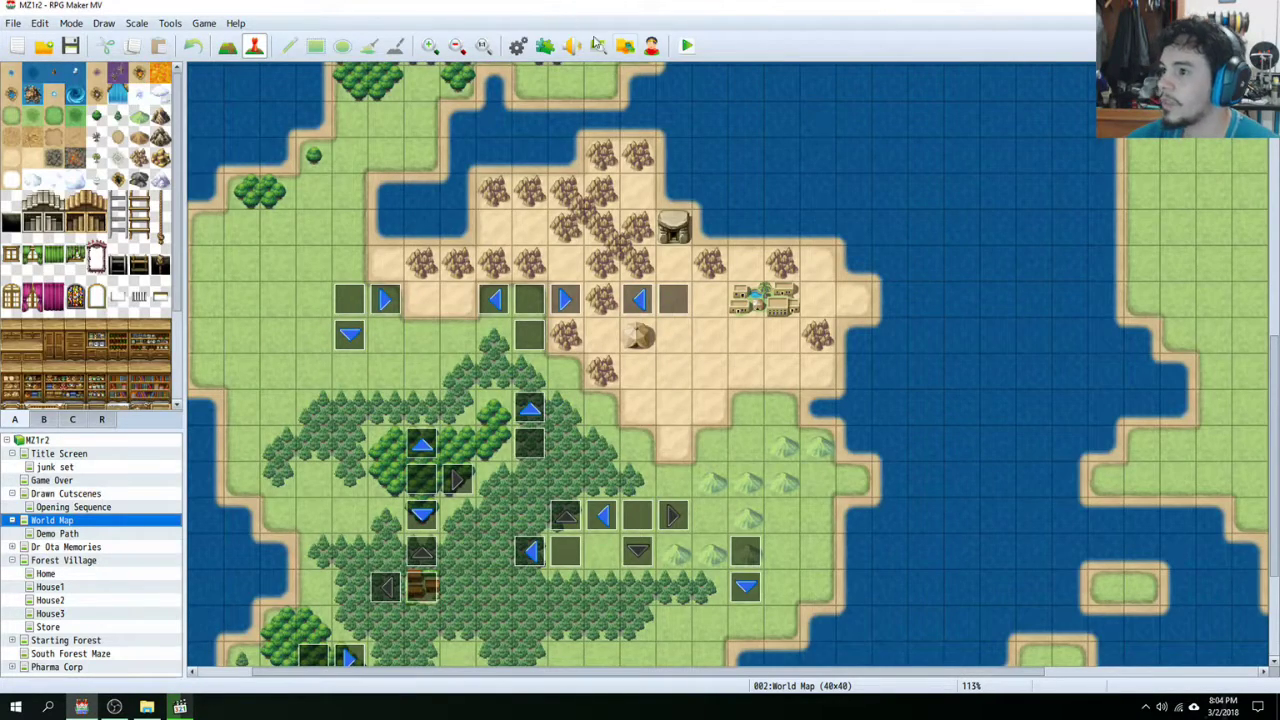
{"action": "left_click", "coordinate": [686, 46]}
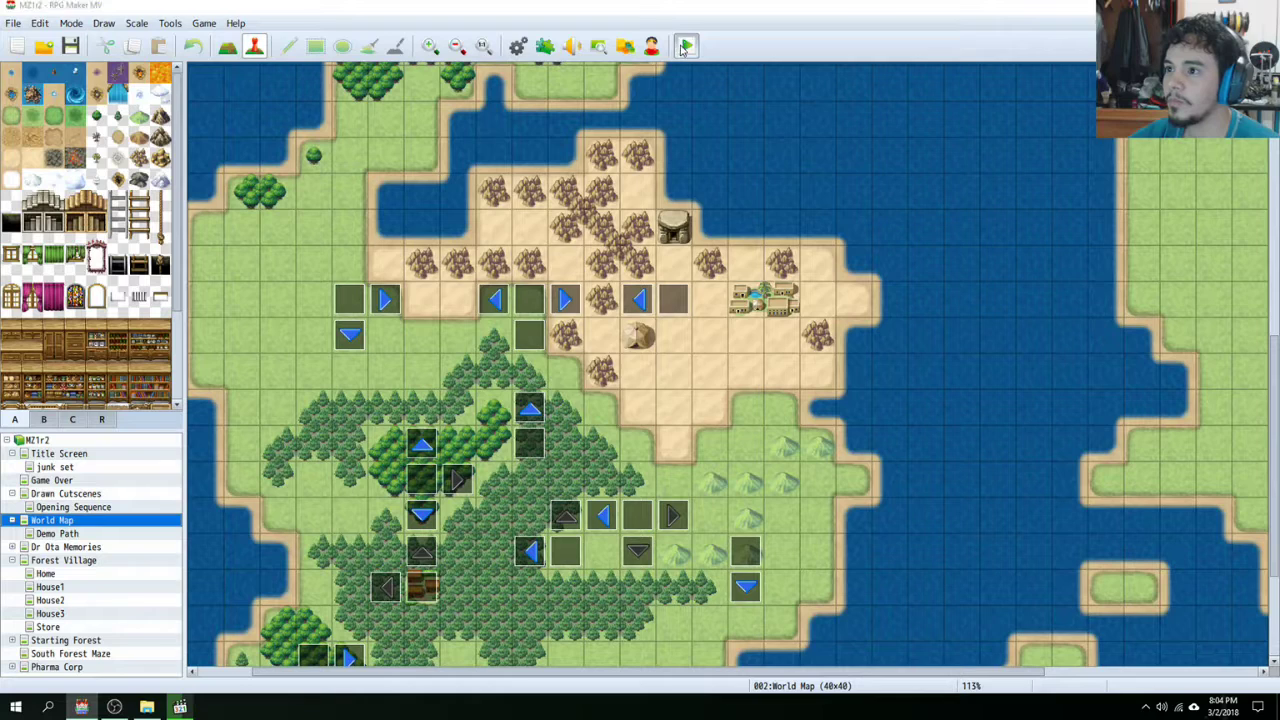
{"action": "left_click", "coordinate": [581, 371]}
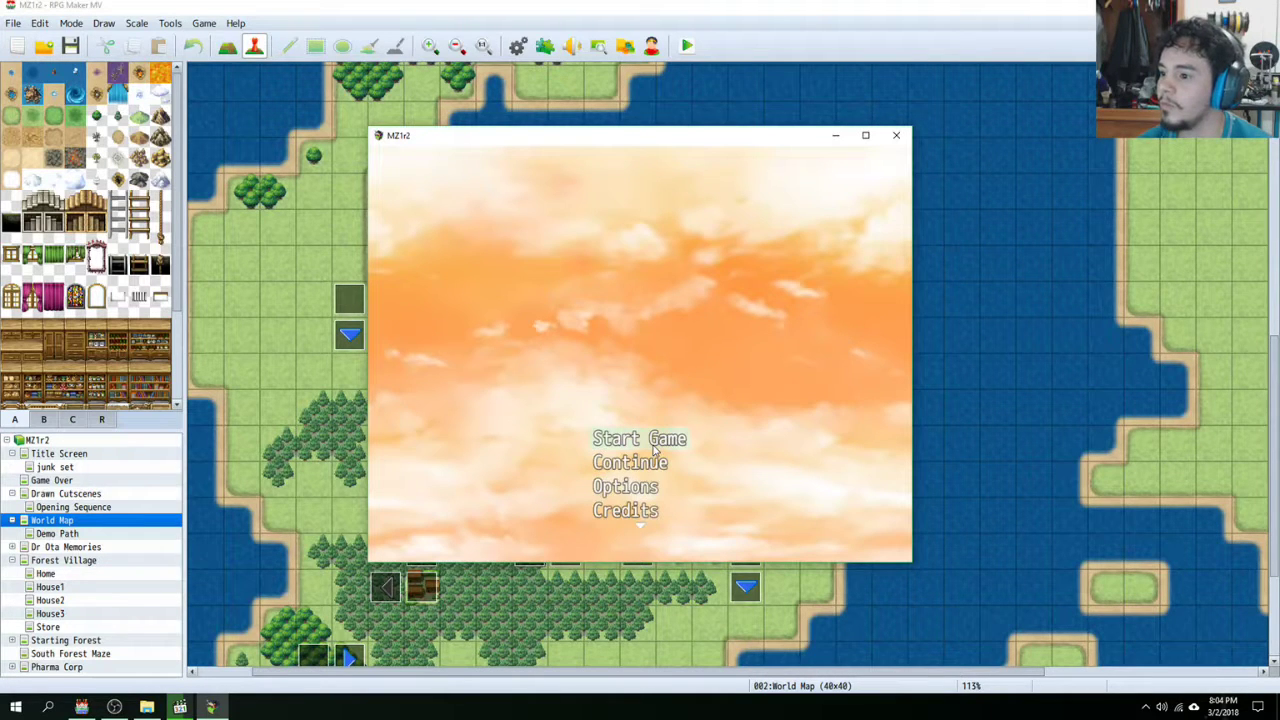
{"action": "double_click", "coordinate": [650, 461]}
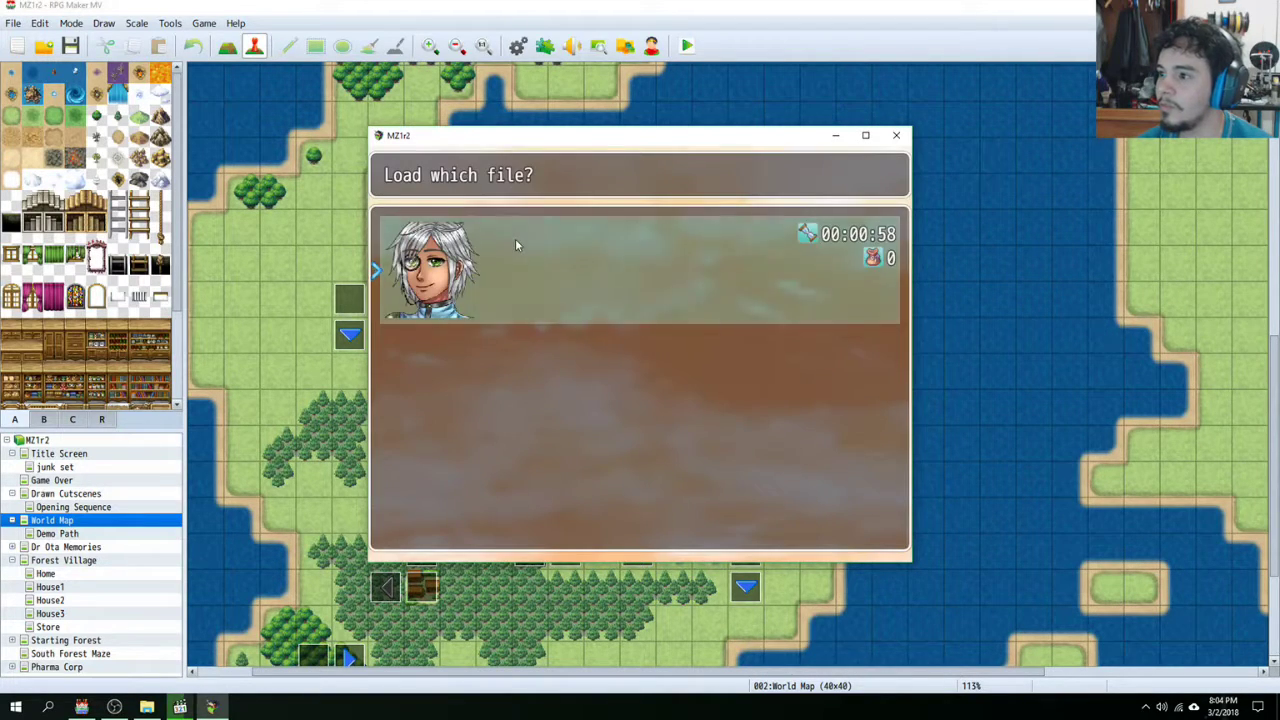
{"action": "left_click", "coordinate": [516, 242]}
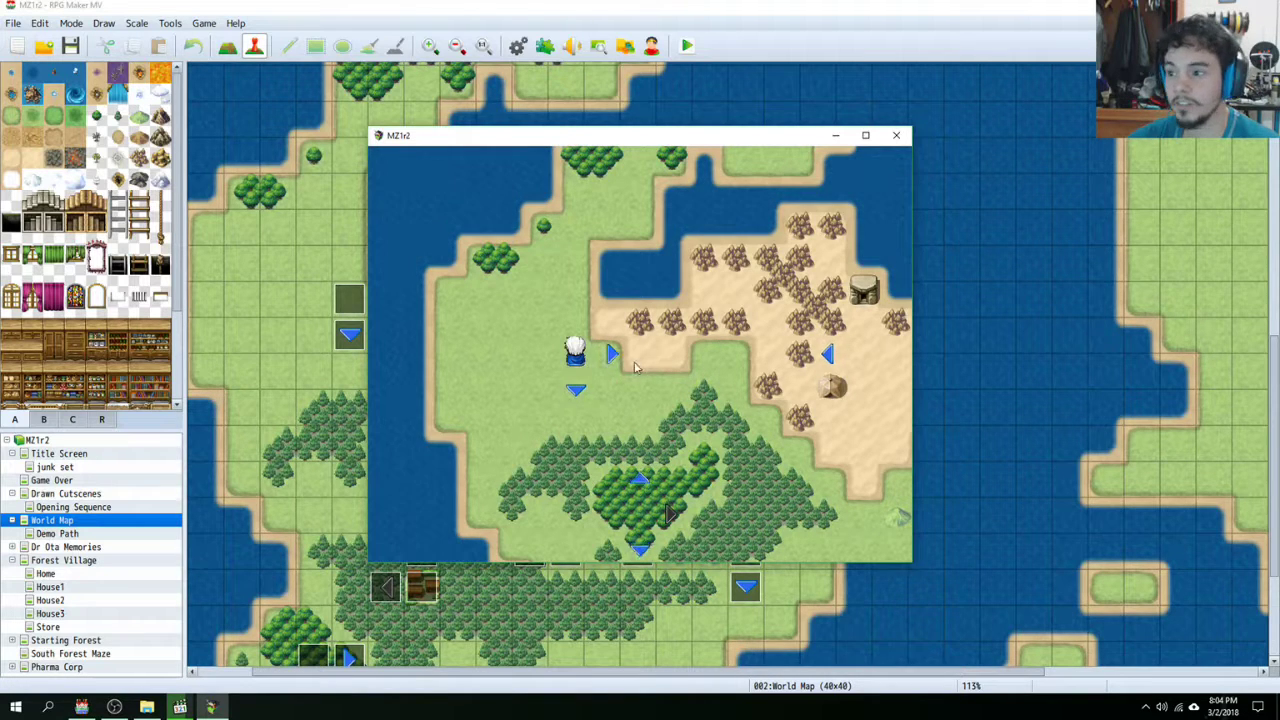
Step: Walk the hero right into the desert and back and forth over the hidden spot
{"action": "key", "text": "Right"}
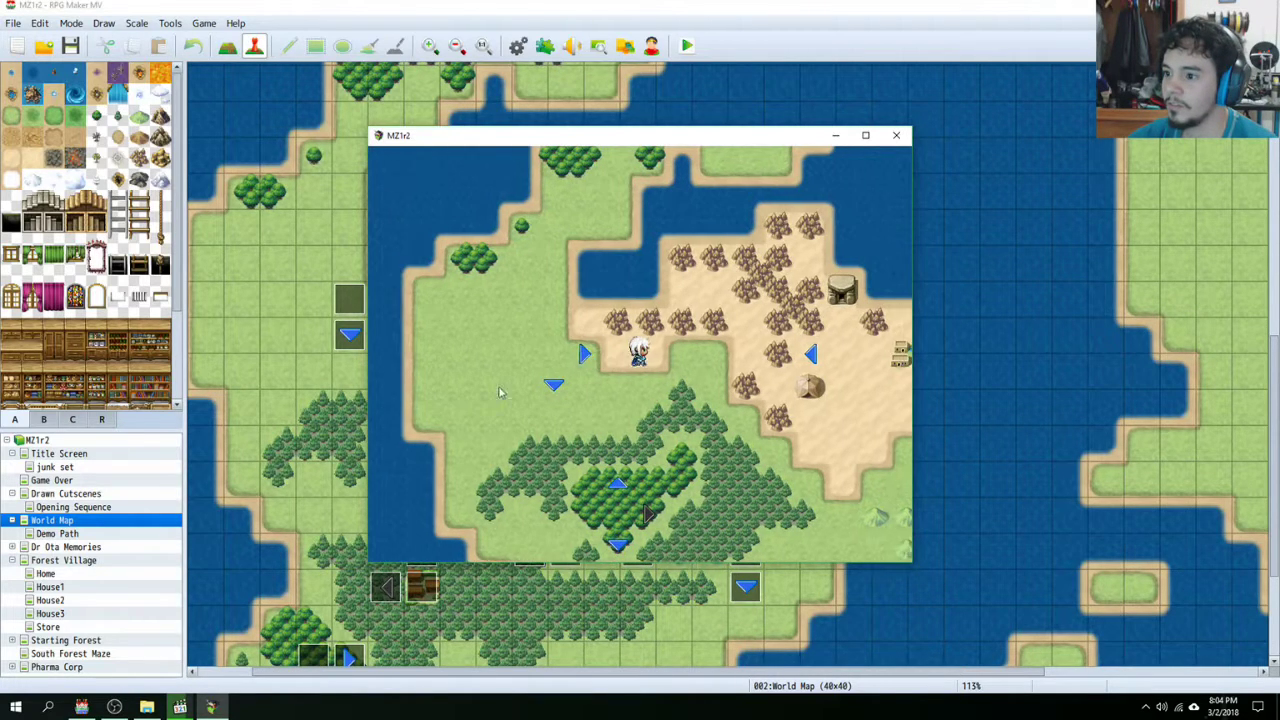
{"action": "key", "text": "Right"}
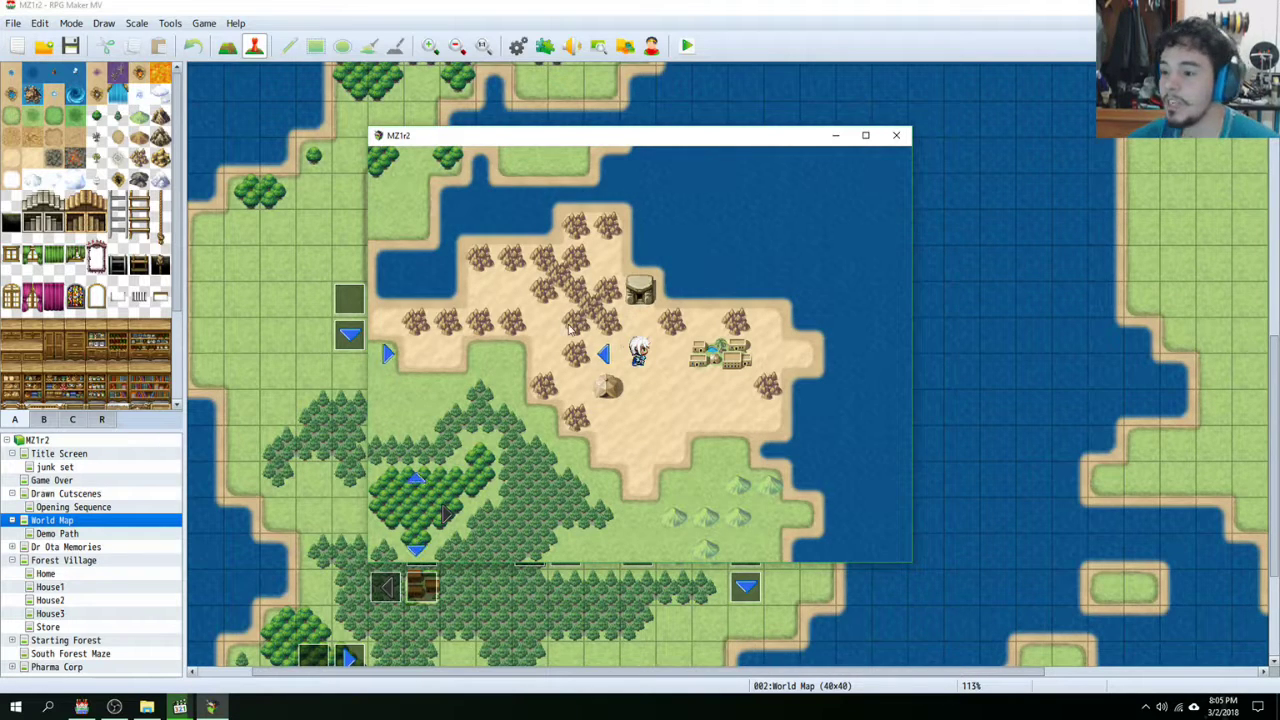
{"action": "key", "text": "Left"}
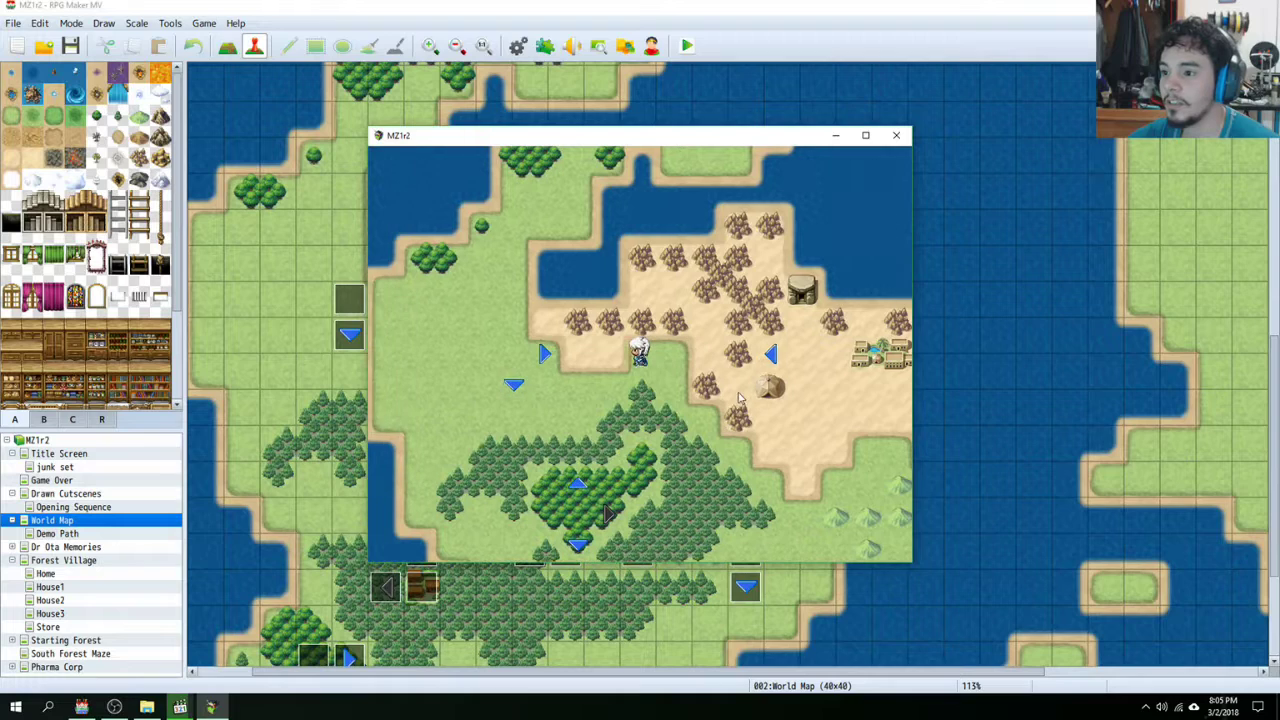
{"action": "key", "text": "Right"}
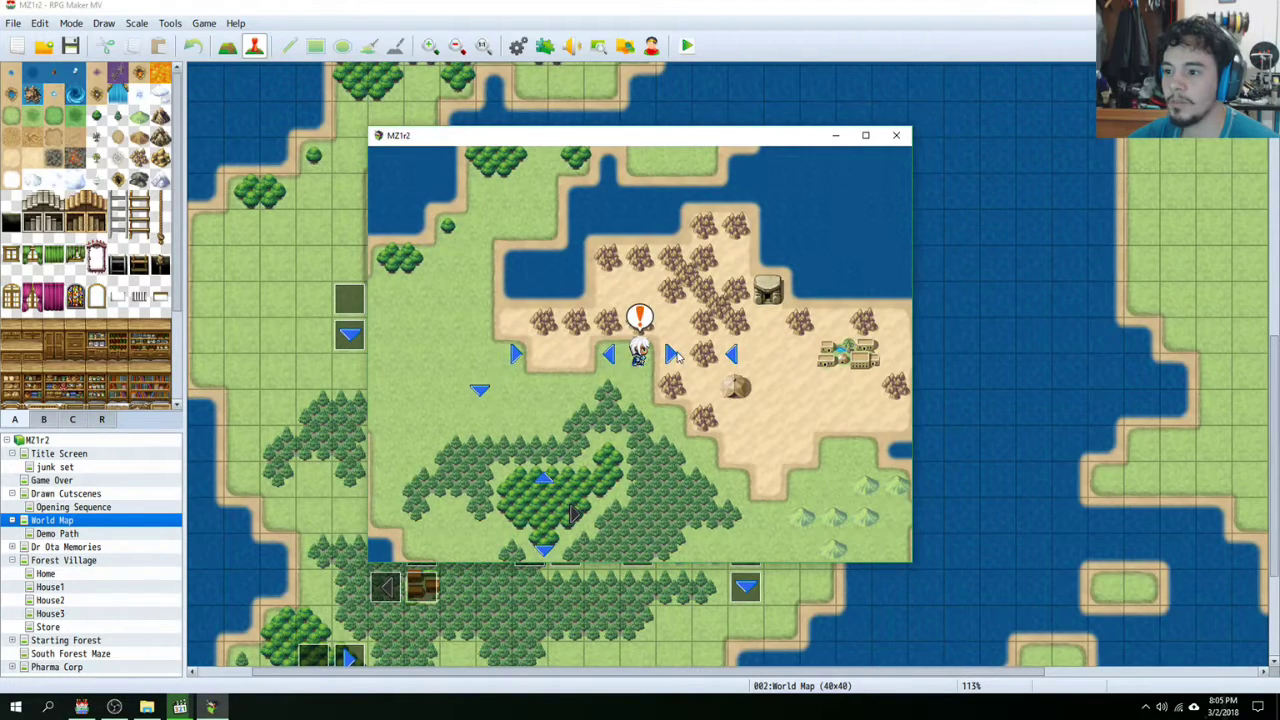
{"action": "key", "text": "Right"}
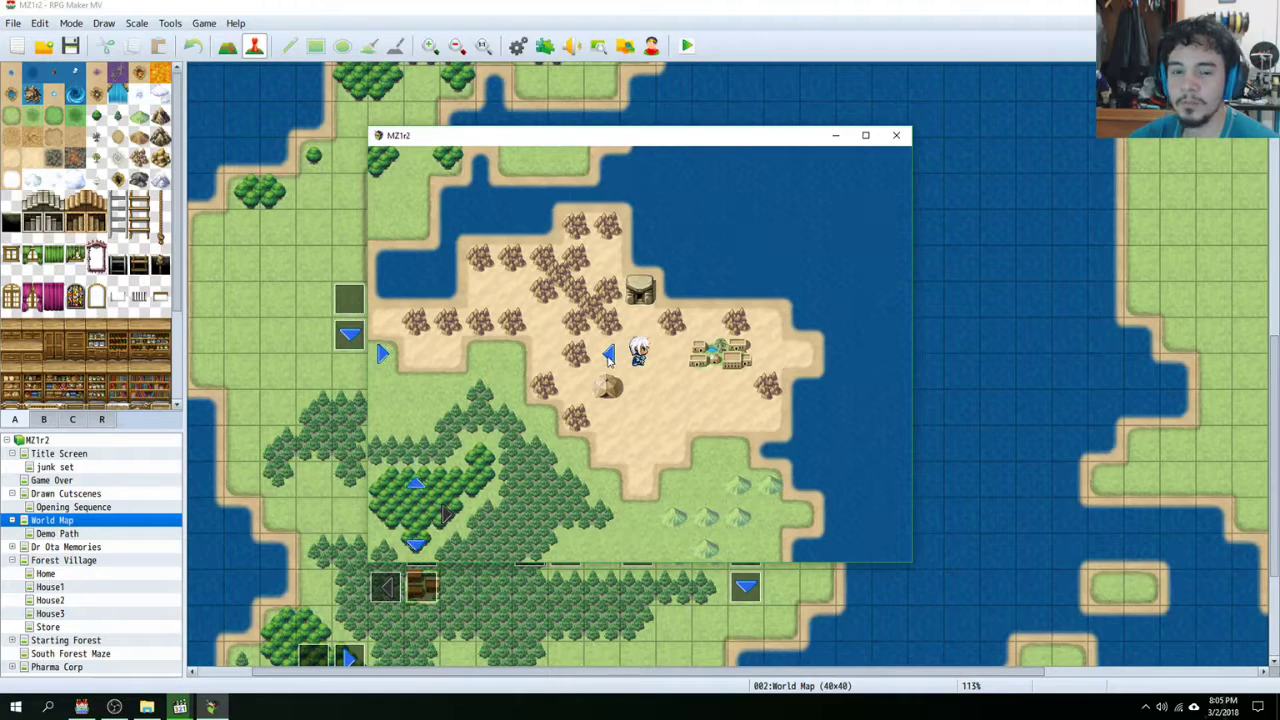
{"action": "key", "text": "Left"}
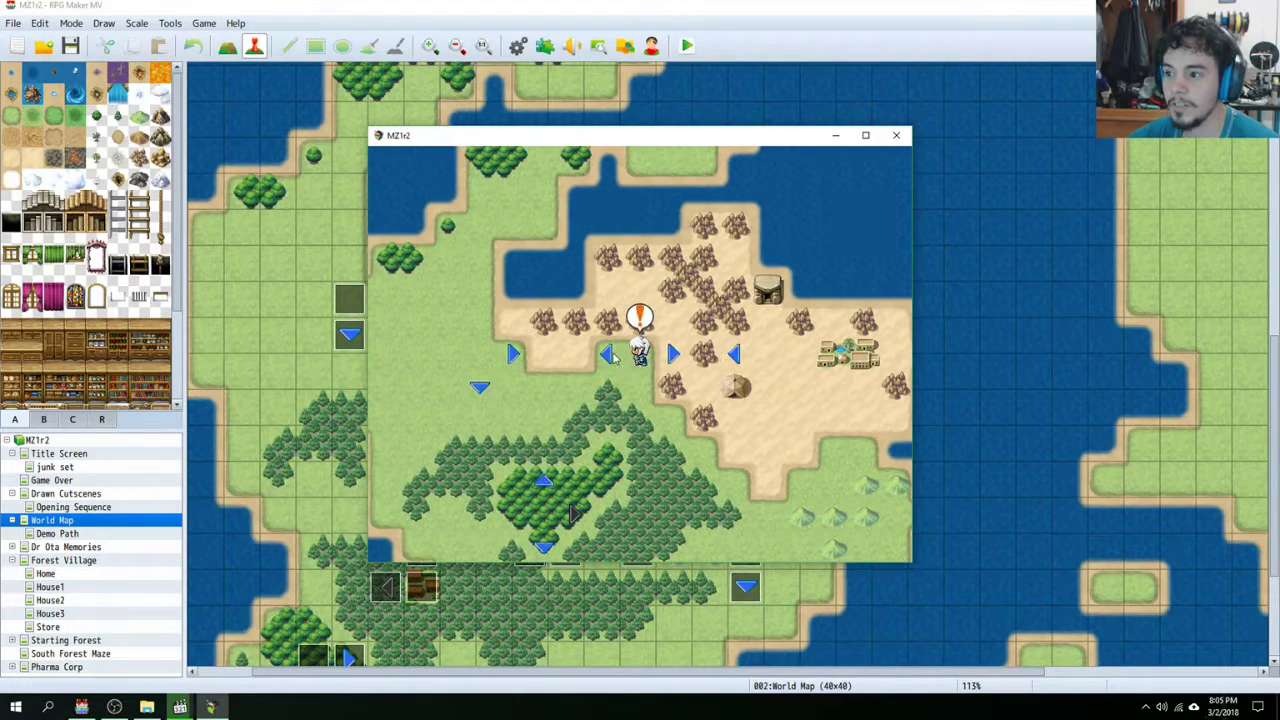
{"action": "key", "text": "Left"}
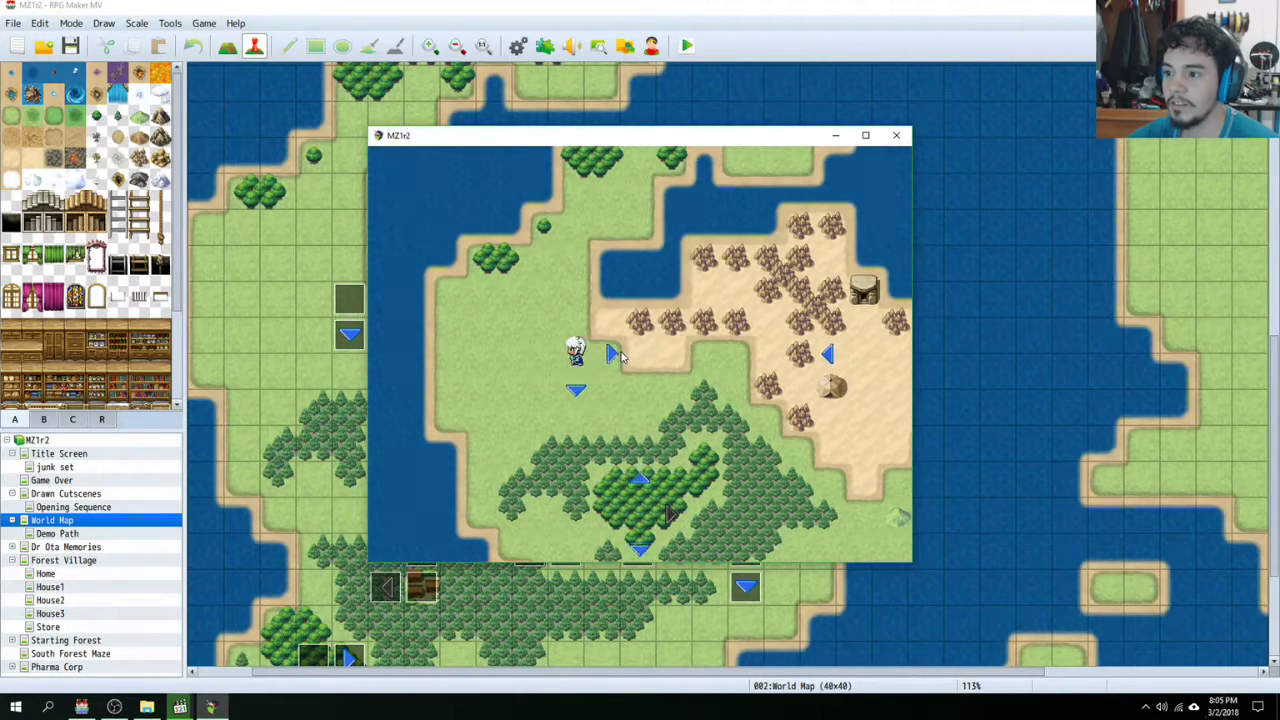
{"action": "key", "text": "Right"}
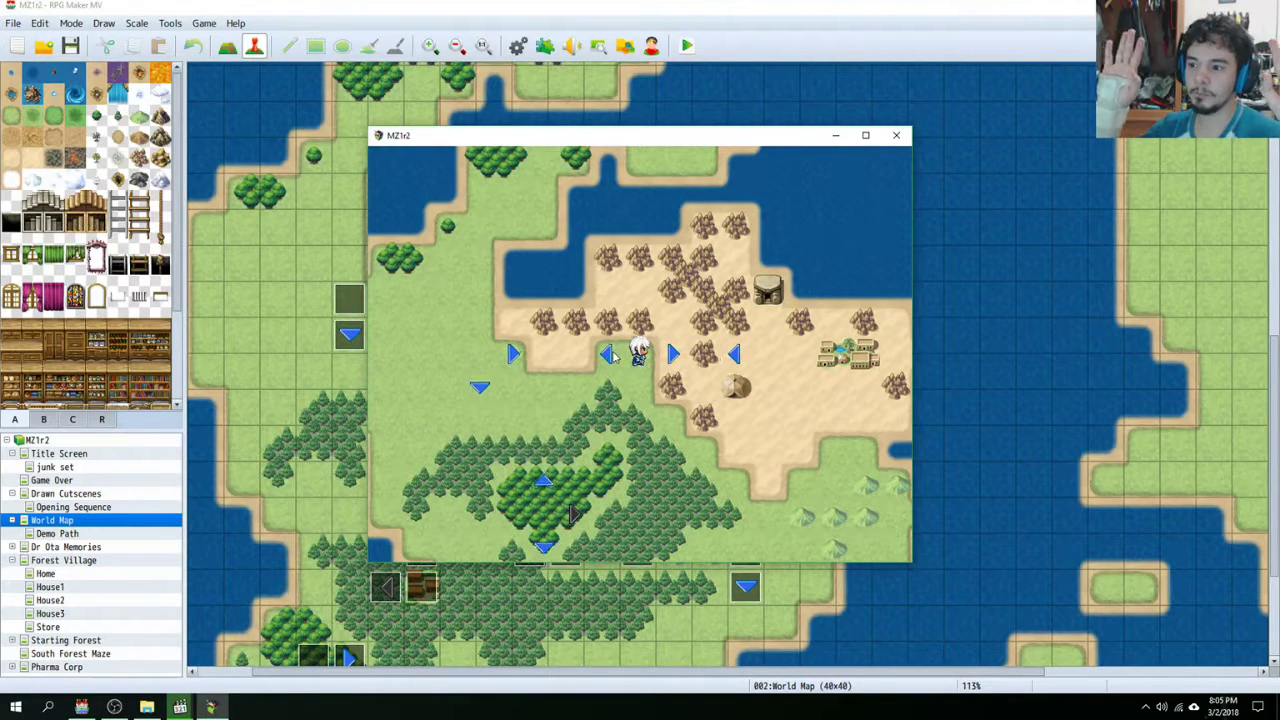
{"action": "key", "text": "Right"}
{"action": "key", "text": "Right"}
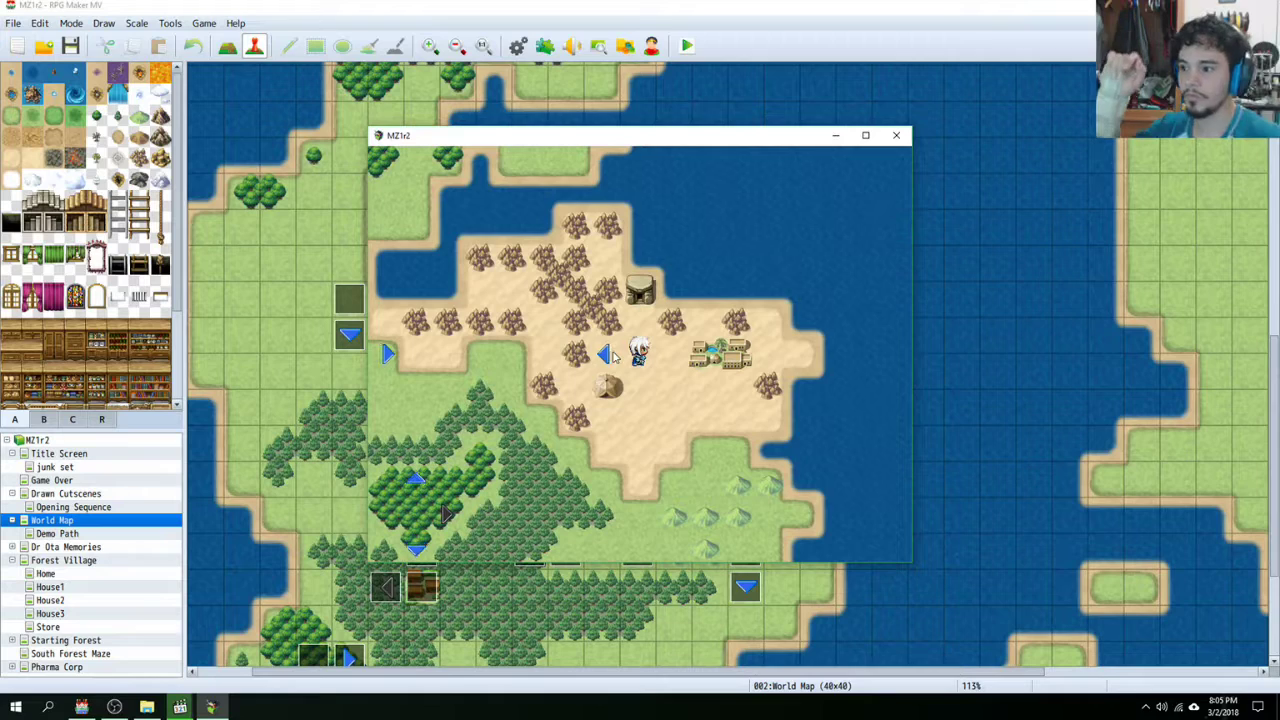
Step: Keep pacing between grassland and desert edge until the hidden spot triggers its exclamation balloon
{"action": "key", "text": "Left"}
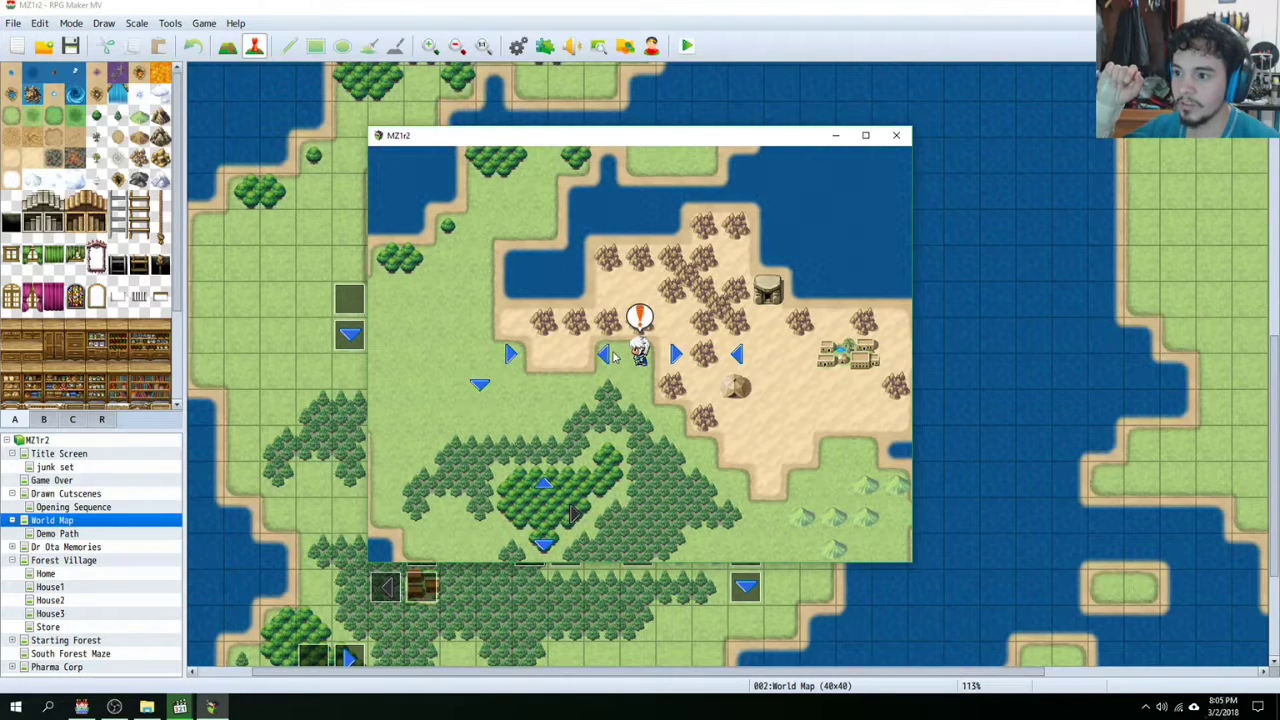
{"action": "key", "text": "Left"}
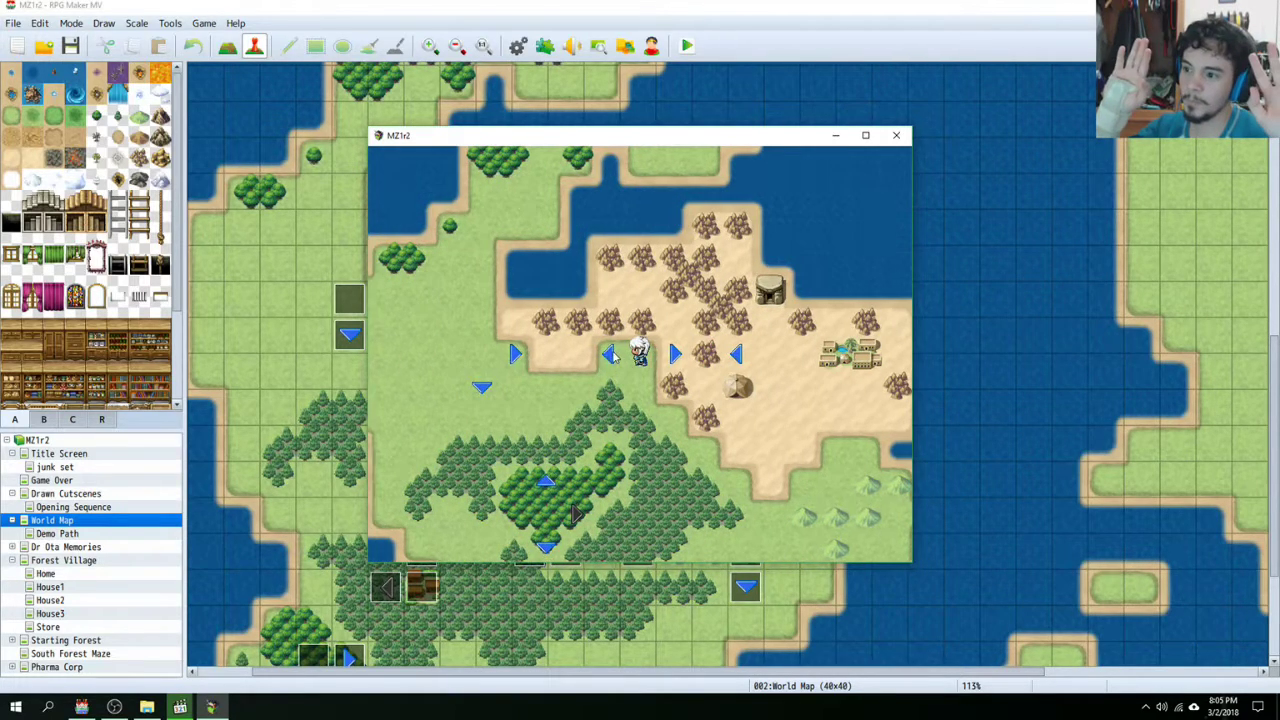
{"action": "key", "text": "Left"}
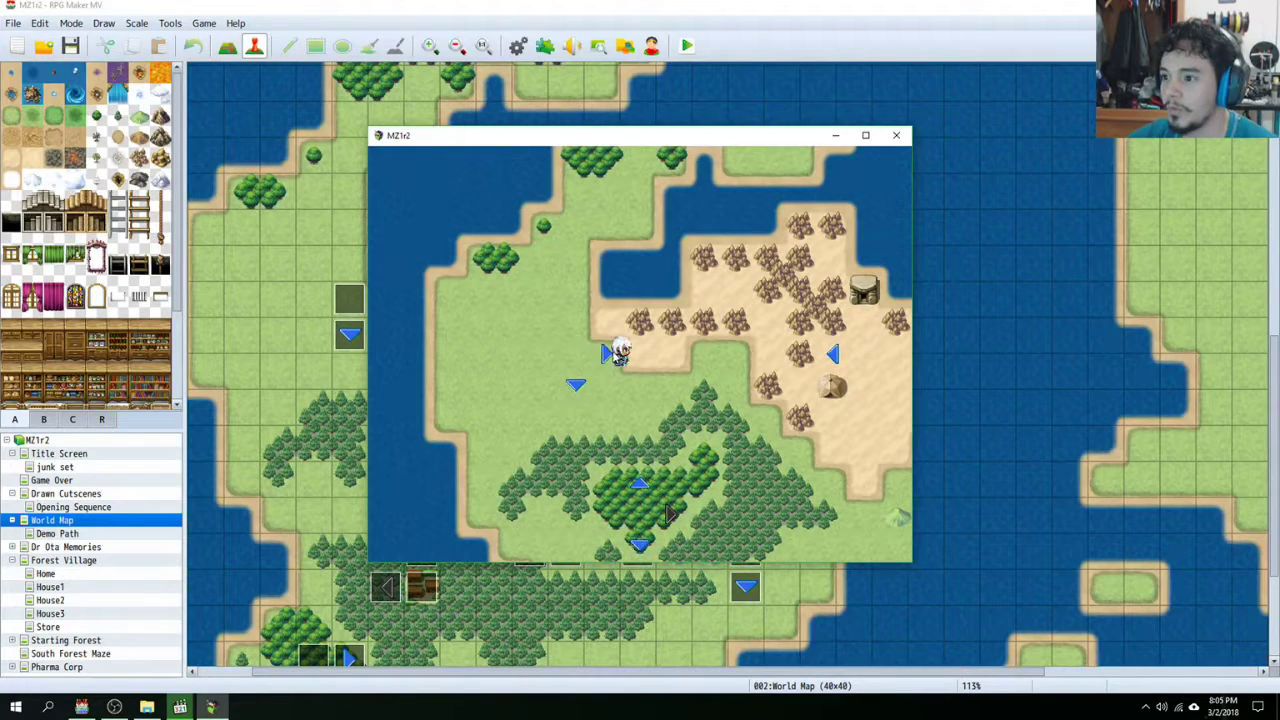
{"action": "key", "text": "Right"}
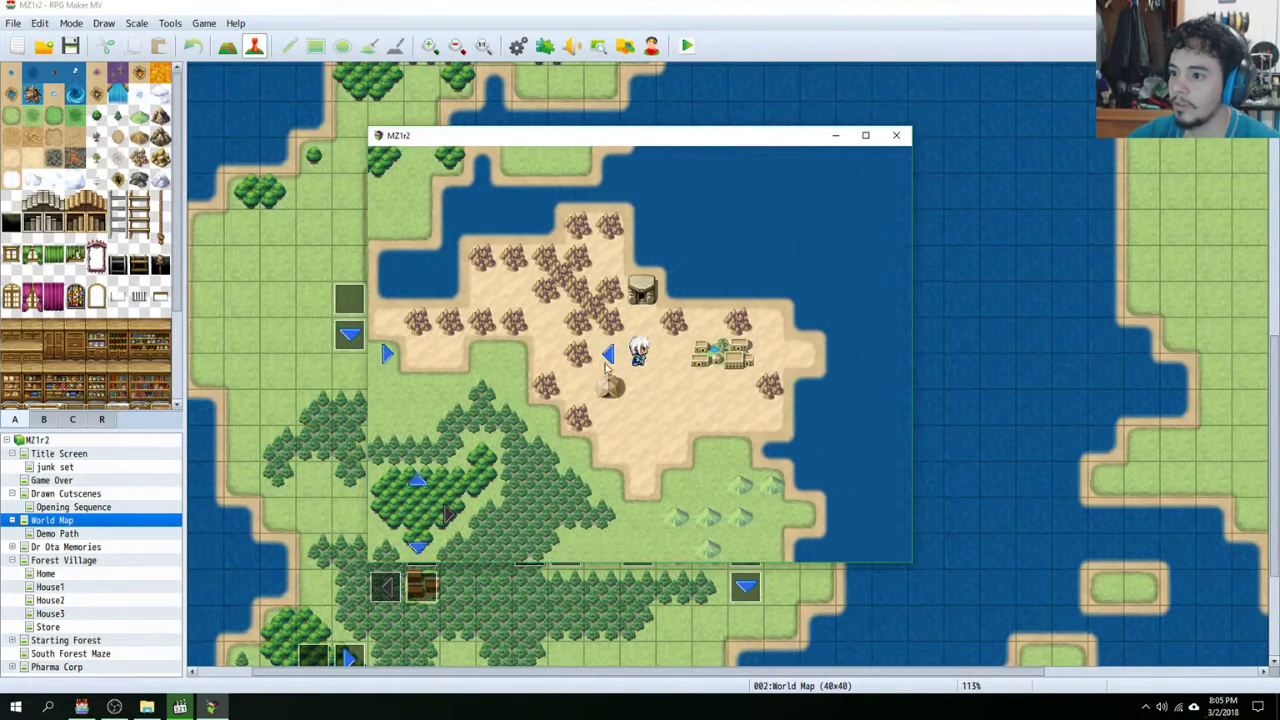
{"action": "key", "text": "Left"}
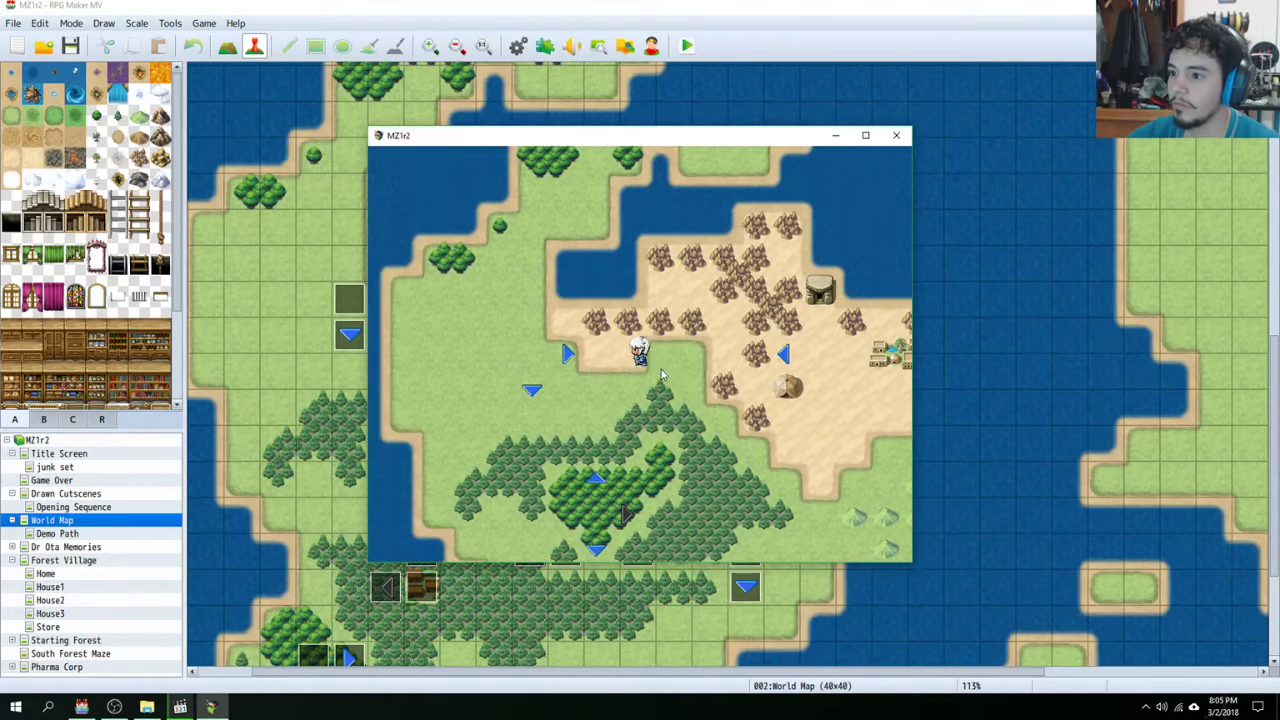
{"action": "key", "text": "Left"}
{"action": "key", "text": "Right"}
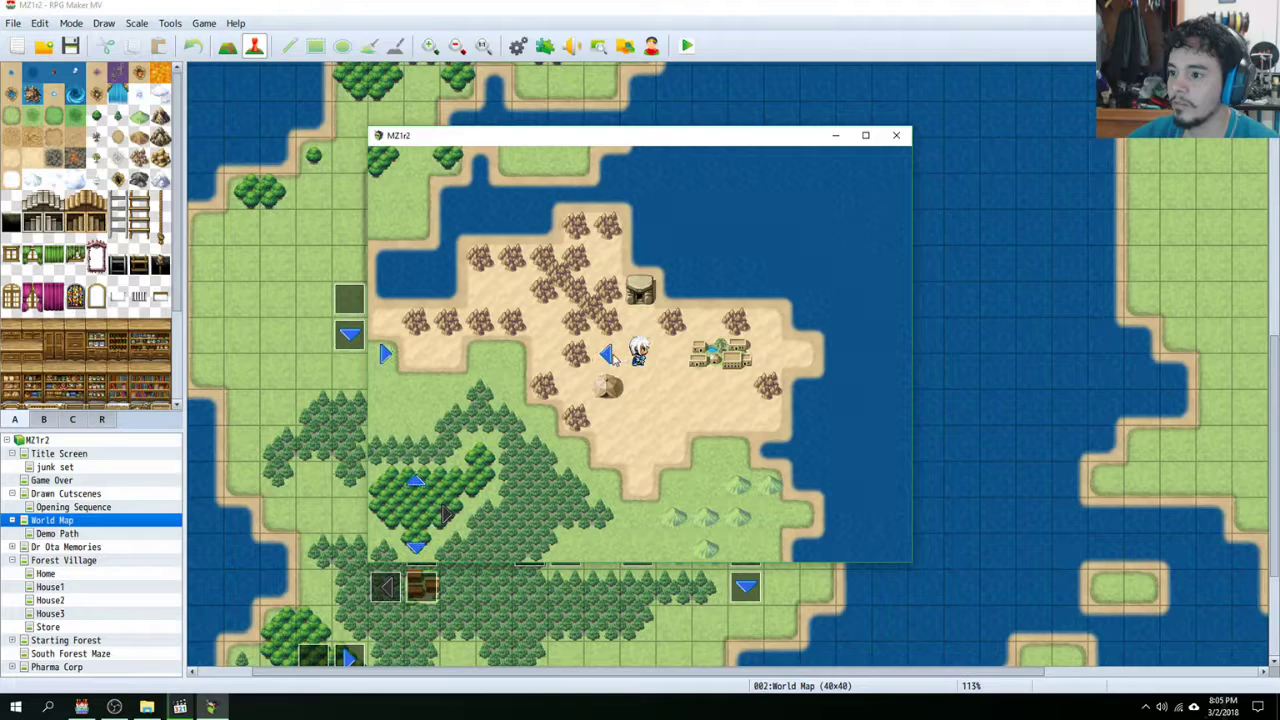
{"action": "key", "text": "Left"}
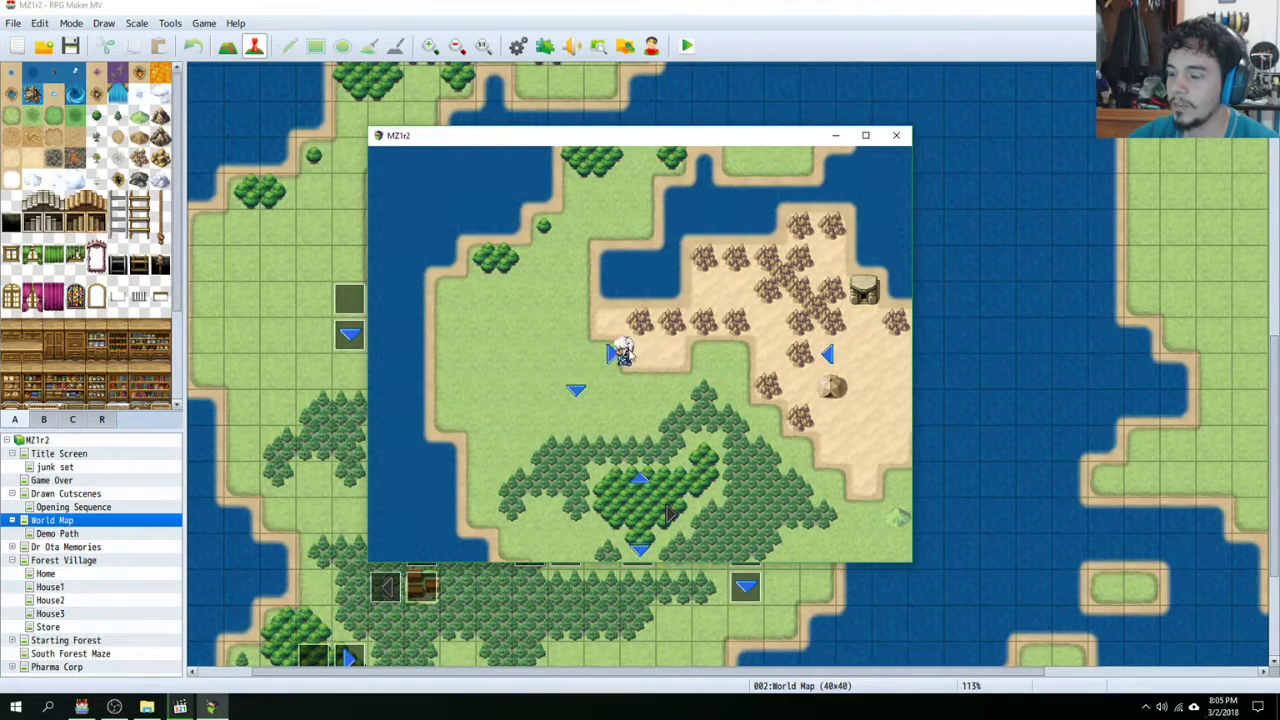
{"action": "key", "text": "Right"}
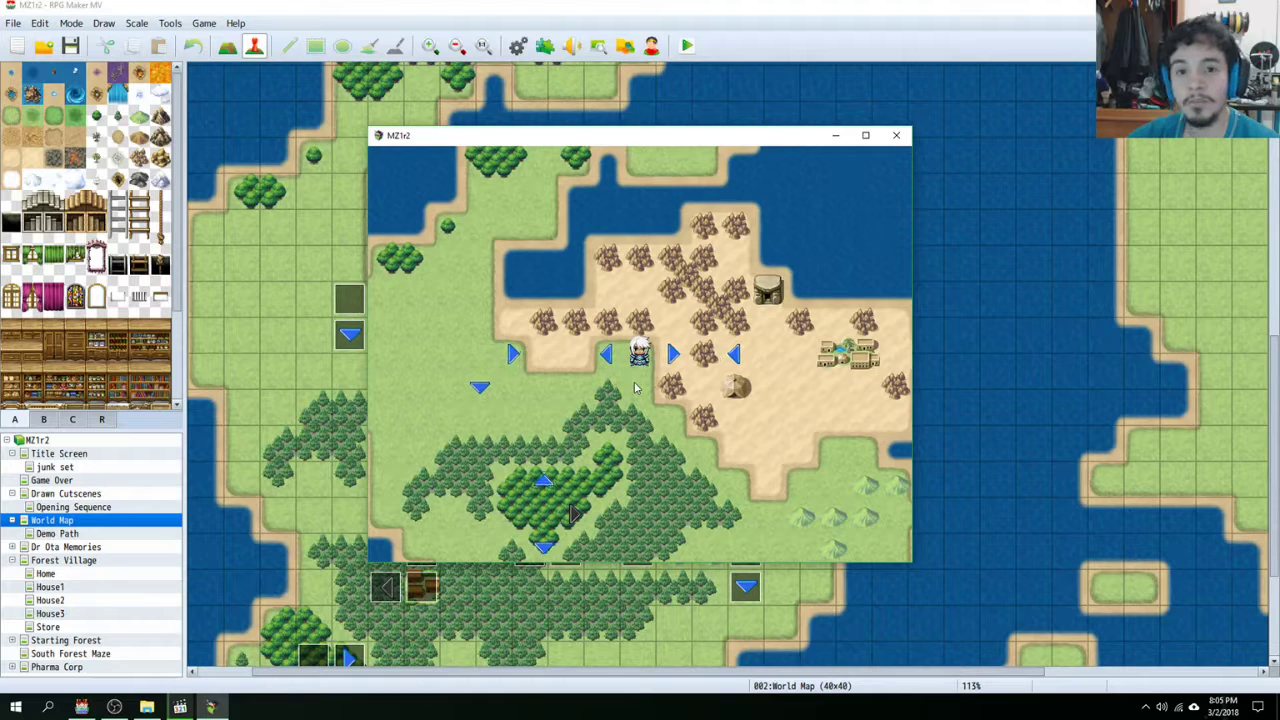
{"action": "key", "text": "Right"}
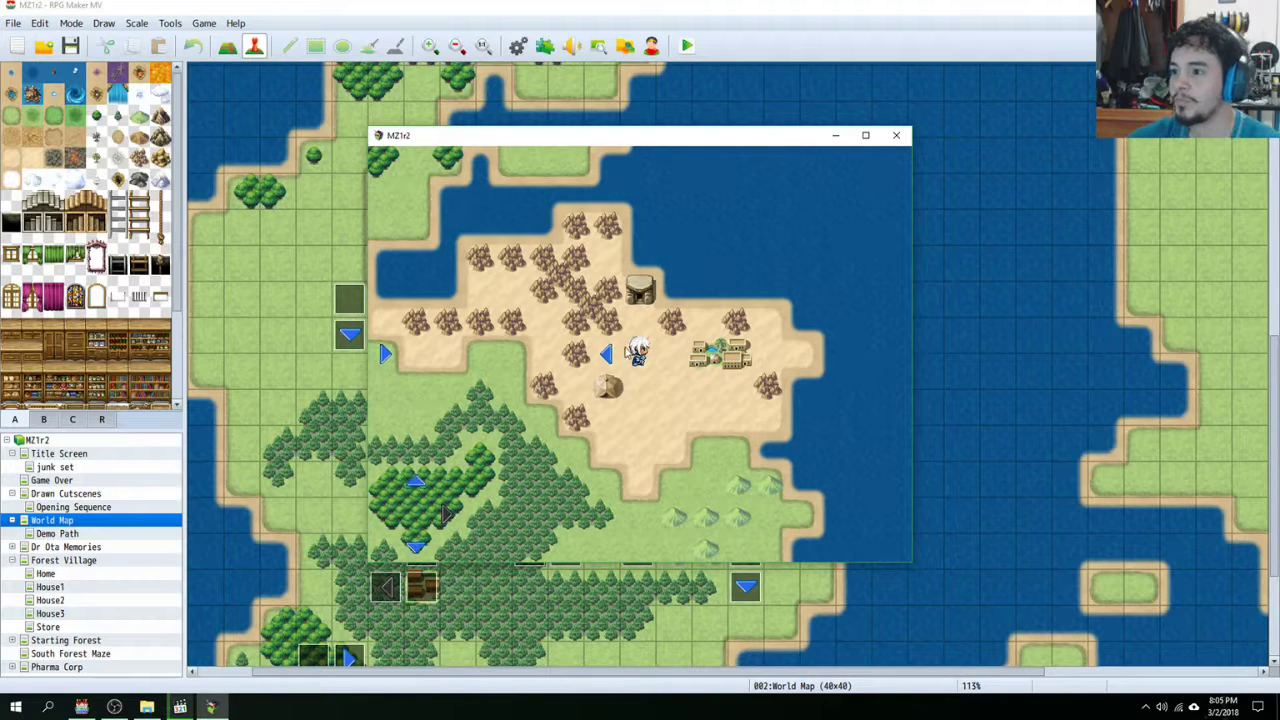
{"action": "key", "text": "Left"}
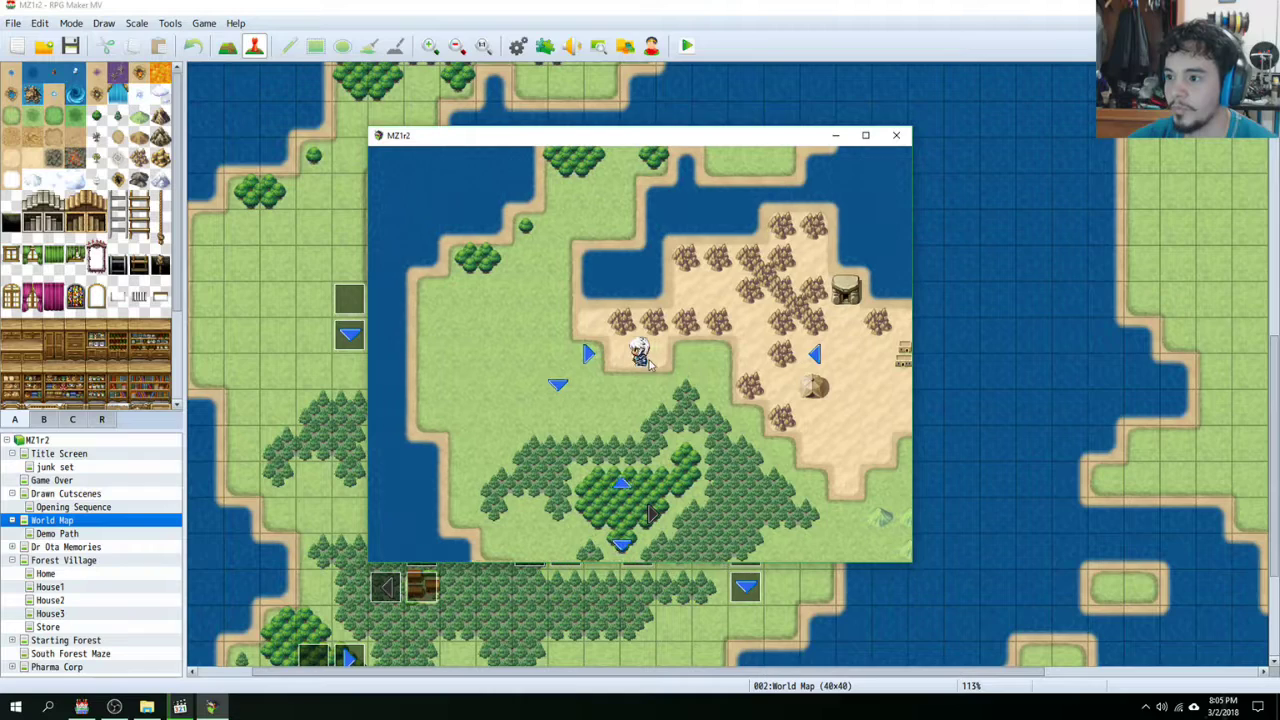
{"action": "key", "text": "Right"}
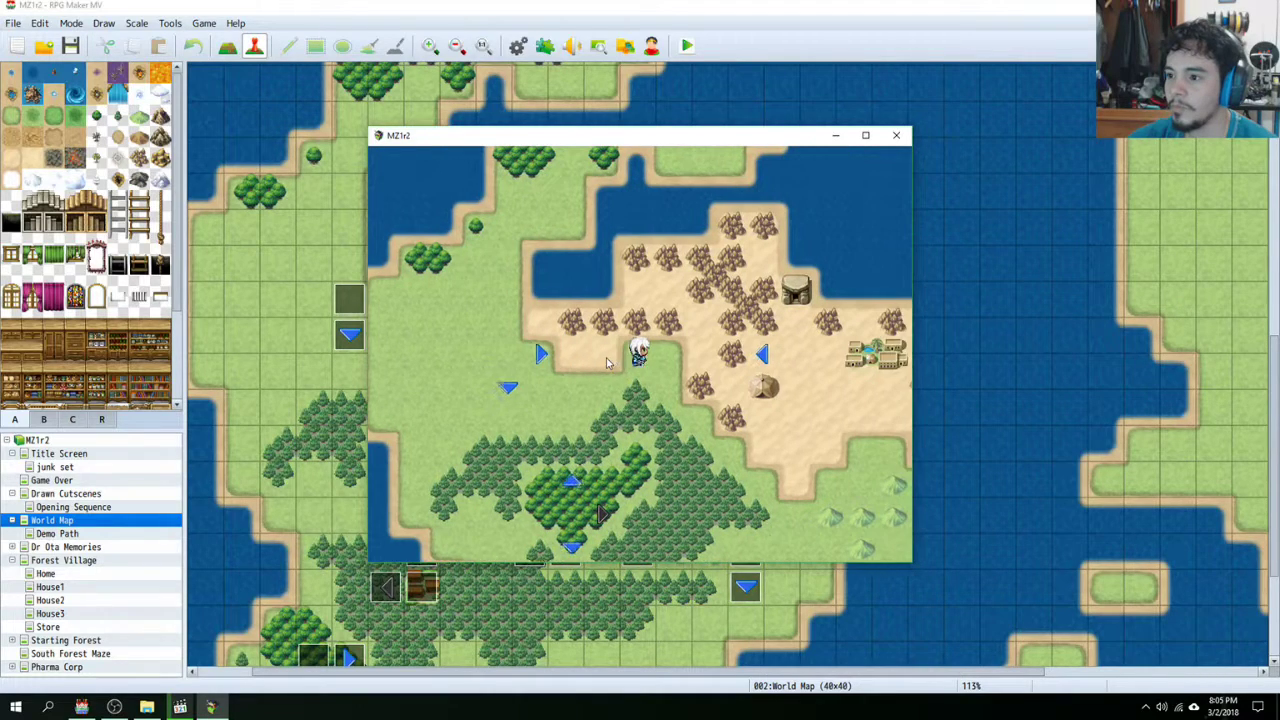
{"action": "key", "text": "Left"}
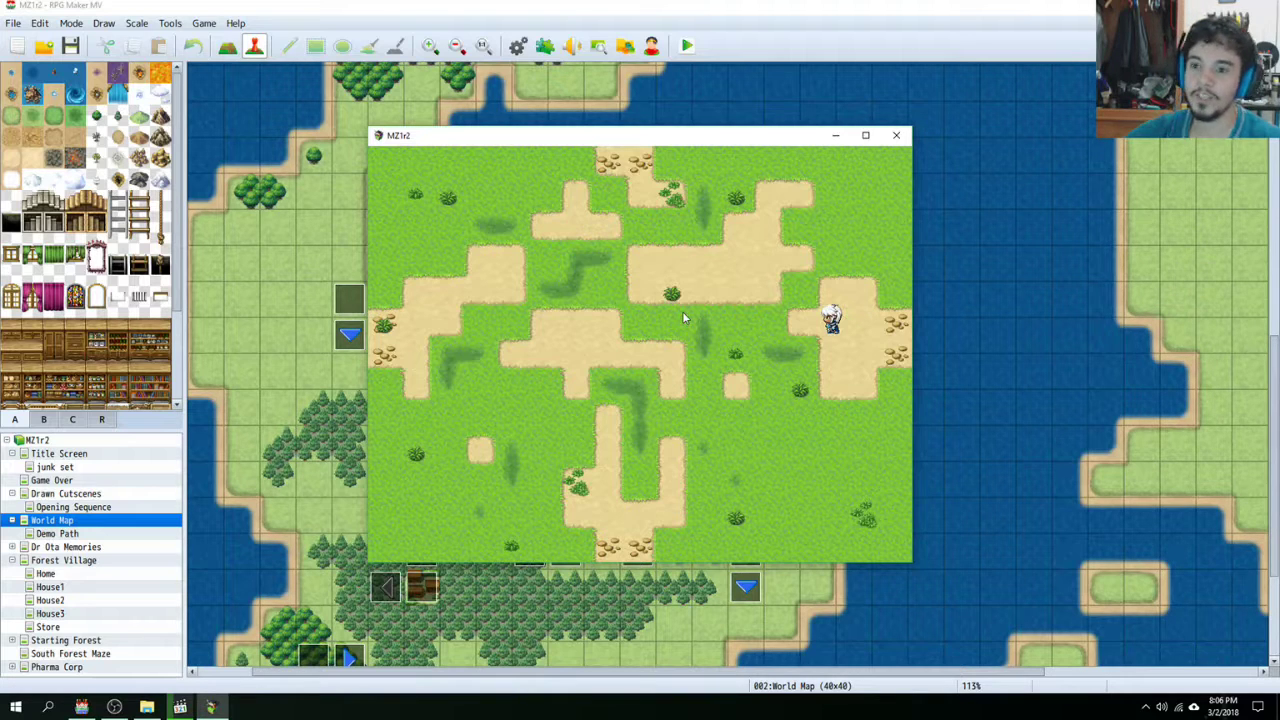
Step: Walk the hero around the grassland map and onto the blue arrow back to the world map
{"action": "left_click", "coordinate": [684, 318]}
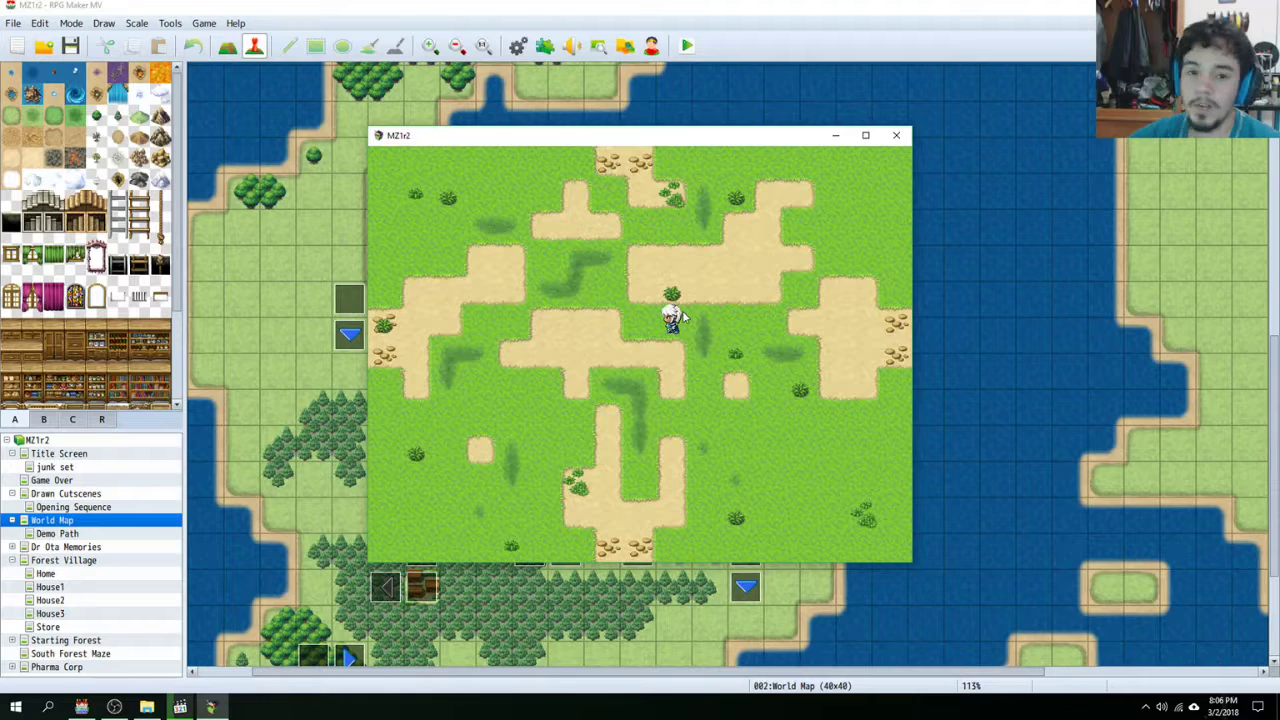
{"action": "left_click", "coordinate": [561, 360]}
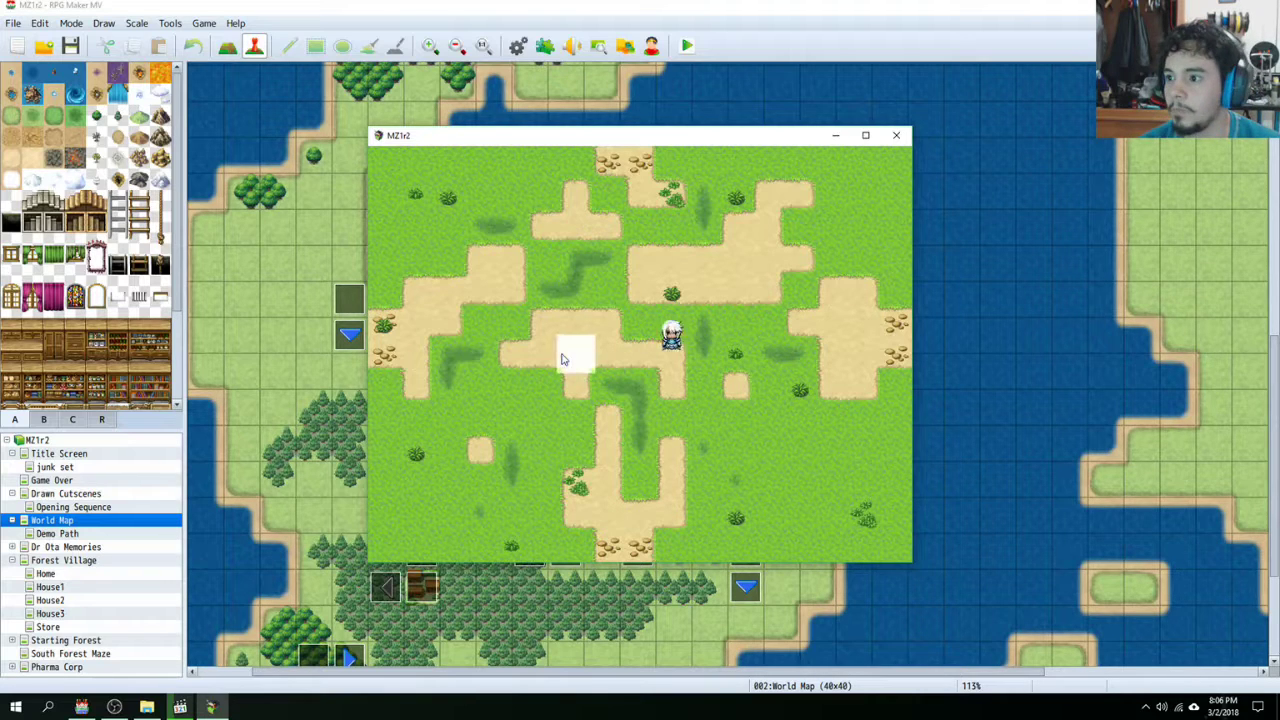
{"action": "left_click", "coordinate": [638, 185]}
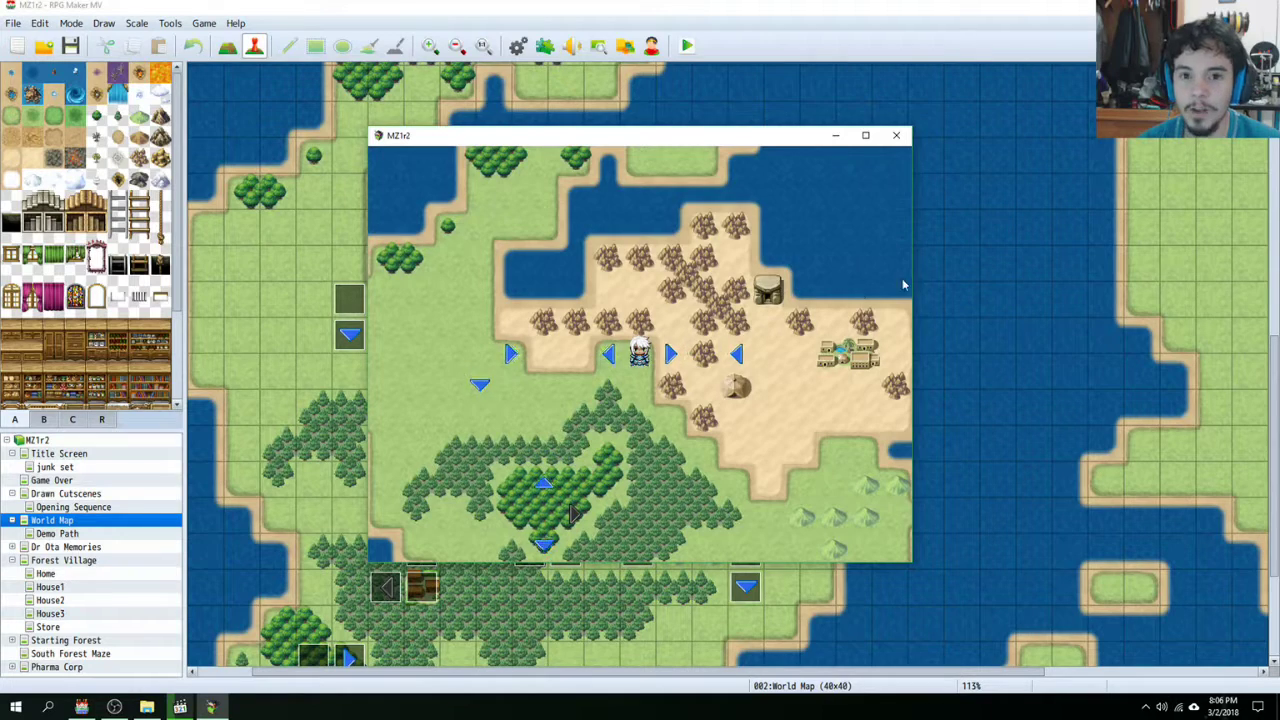
{"action": "left_click", "coordinate": [527, 352]}
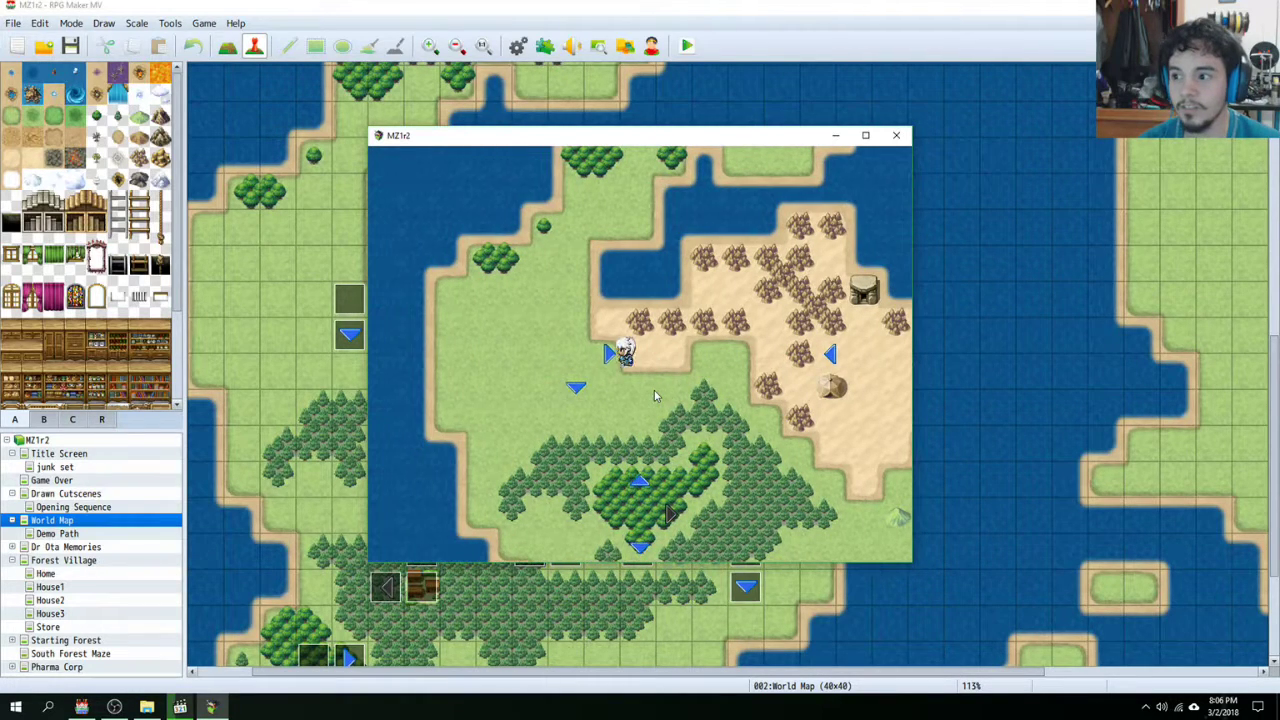
{"action": "left_click", "coordinate": [607, 352]}
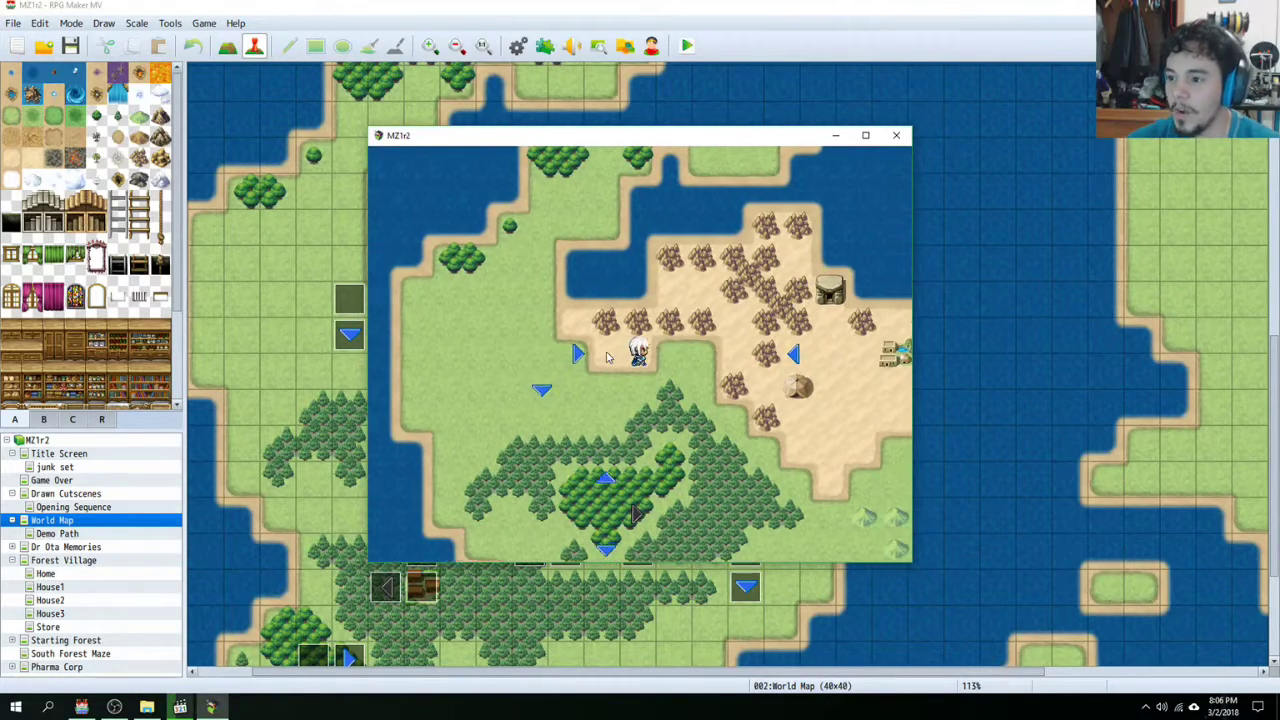
Step: Step the hero back onto the hidden spot to reveal the new travel arrows
{"action": "key", "text": "Right"}
{"action": "key", "text": "Right"}
{"action": "key", "text": "Right"}
{"action": "key", "text": "Right"}
{"action": "key", "text": "Right"}
{"action": "key", "text": "Right"}
{"action": "key", "text": "Right"}
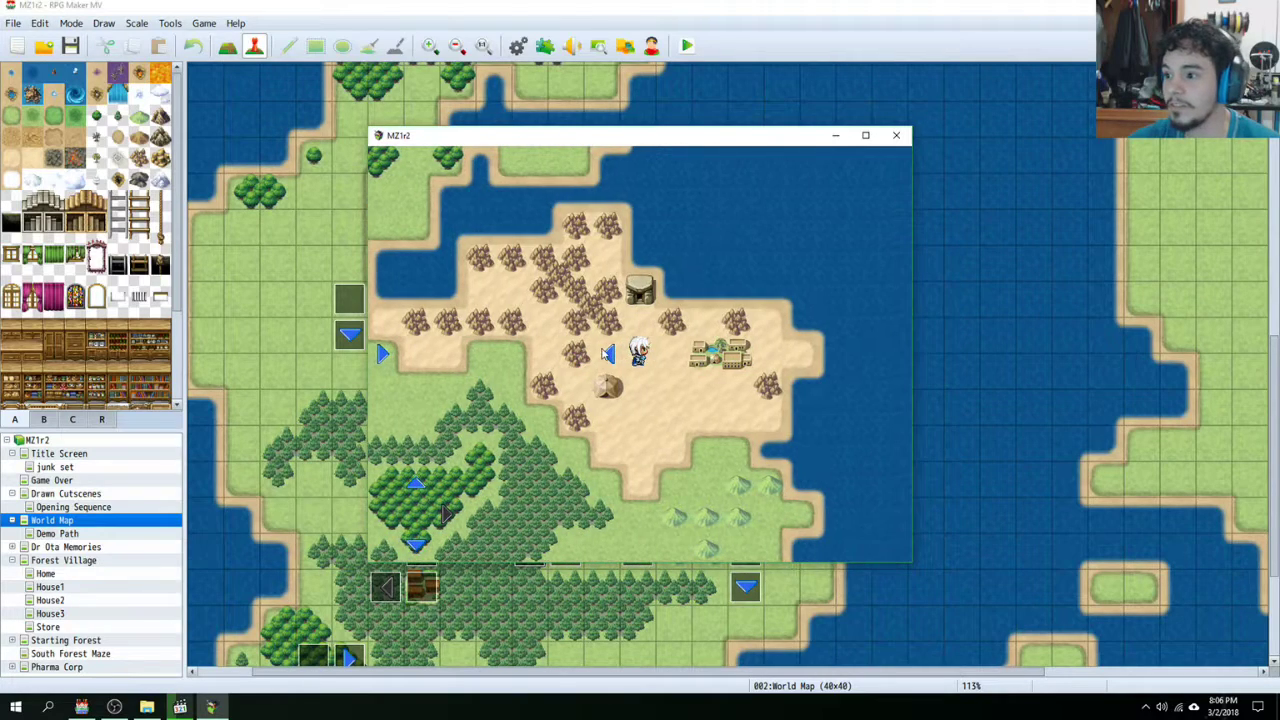
{"action": "key", "text": "Left"}
{"action": "key", "text": "Left"}
{"action": "key", "text": "Left"}
{"action": "key", "text": "Left"}
{"action": "key", "text": "Left"}
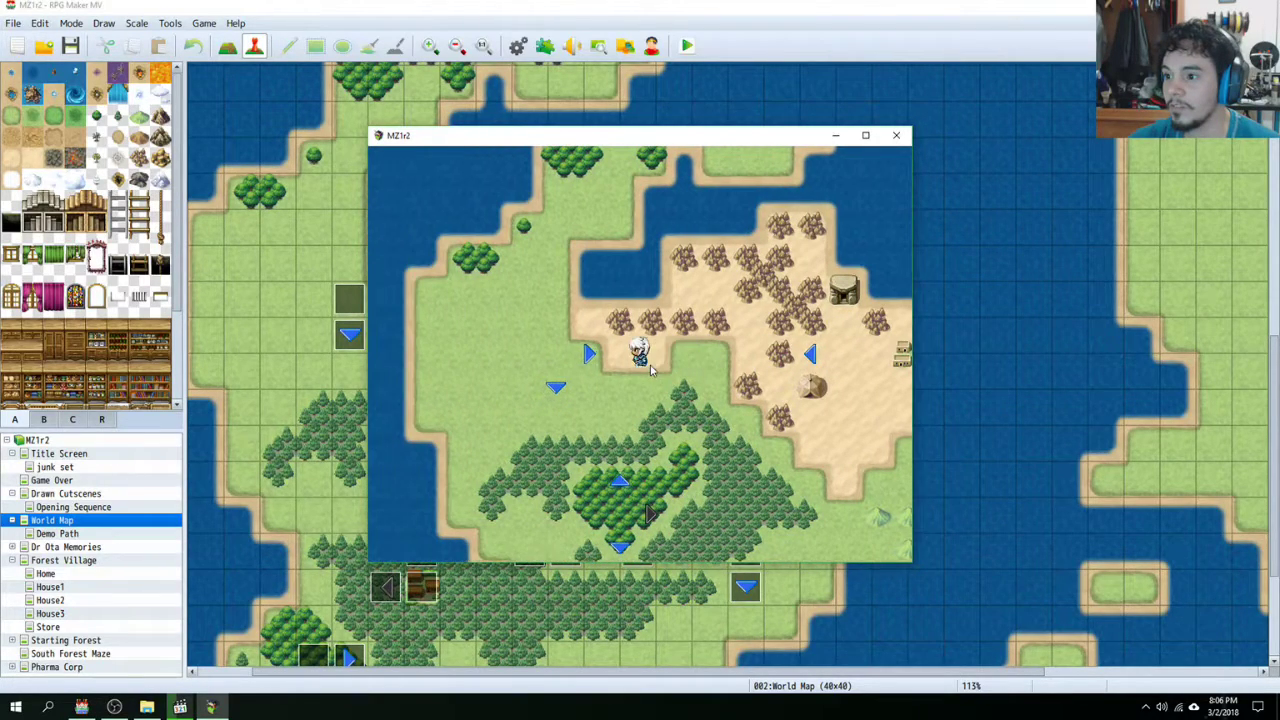
{"action": "key", "text": "Right"}
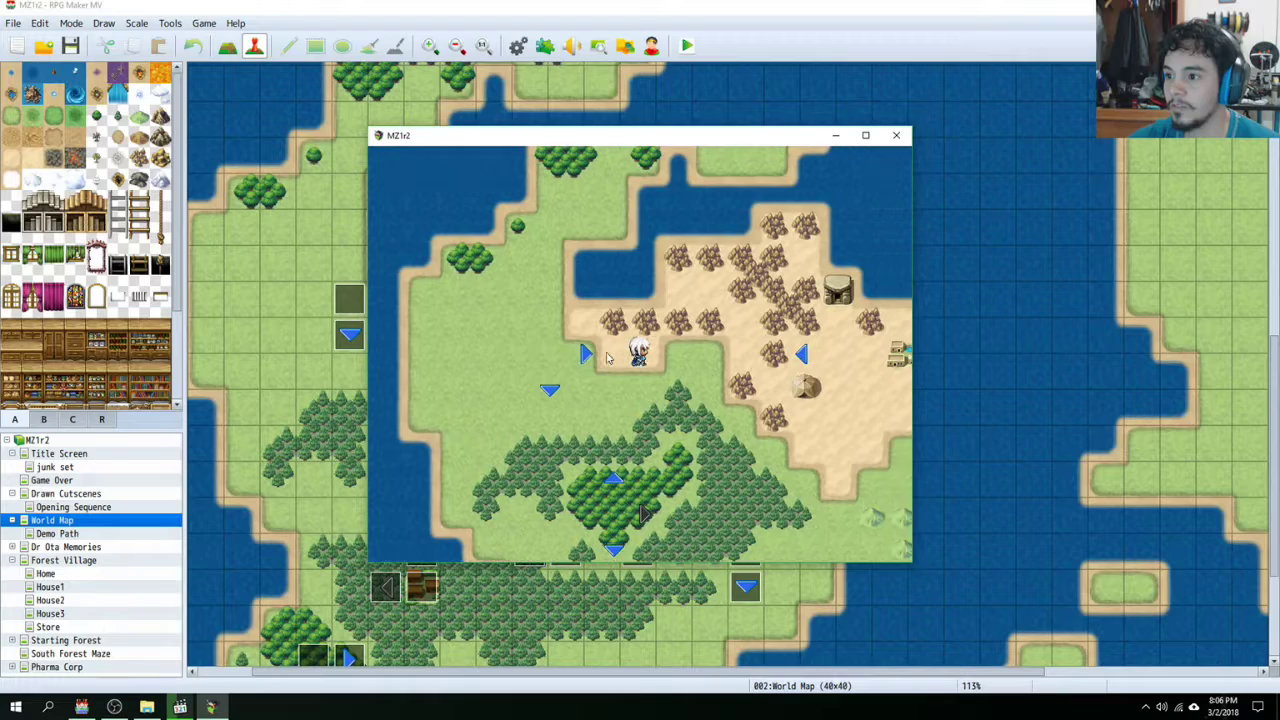
{"action": "key", "text": "Right"}
{"action": "key", "text": "Right"}
{"action": "key", "text": "Right"}
{"action": "key", "text": "Right"}
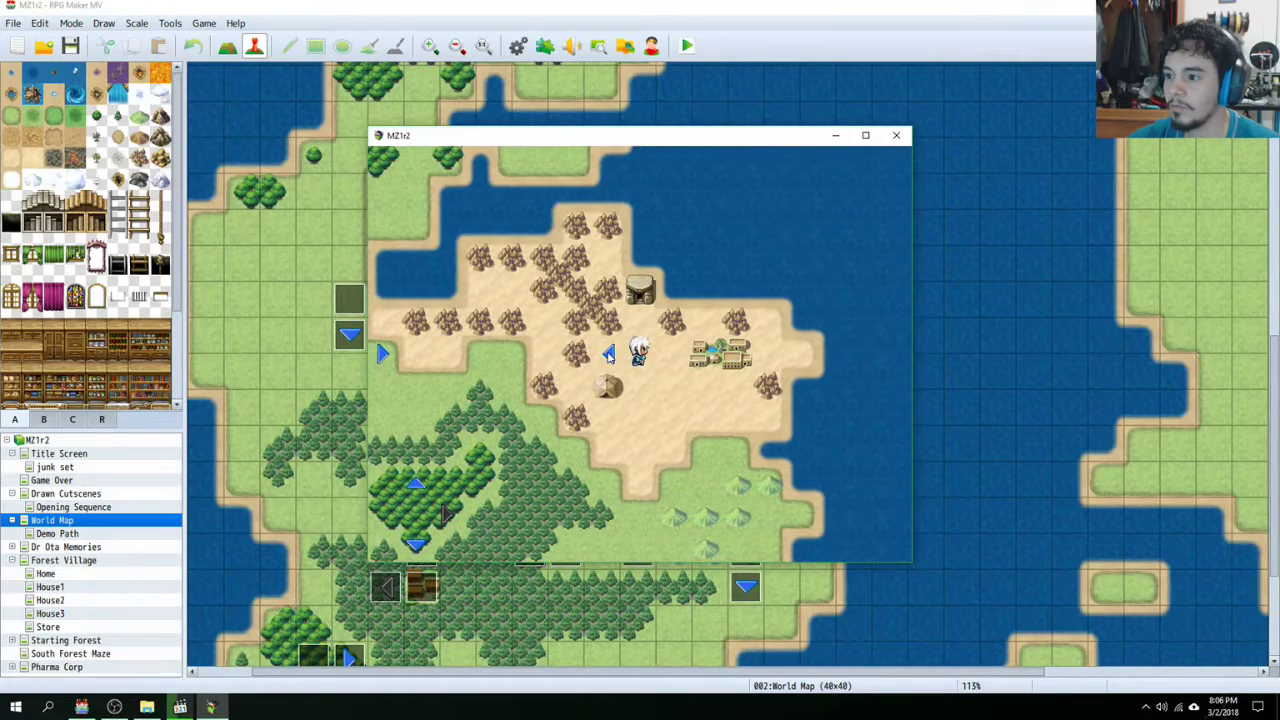
{"action": "key", "text": "Left"}
{"action": "key", "text": "Left"}
{"action": "key", "text": "Left"}
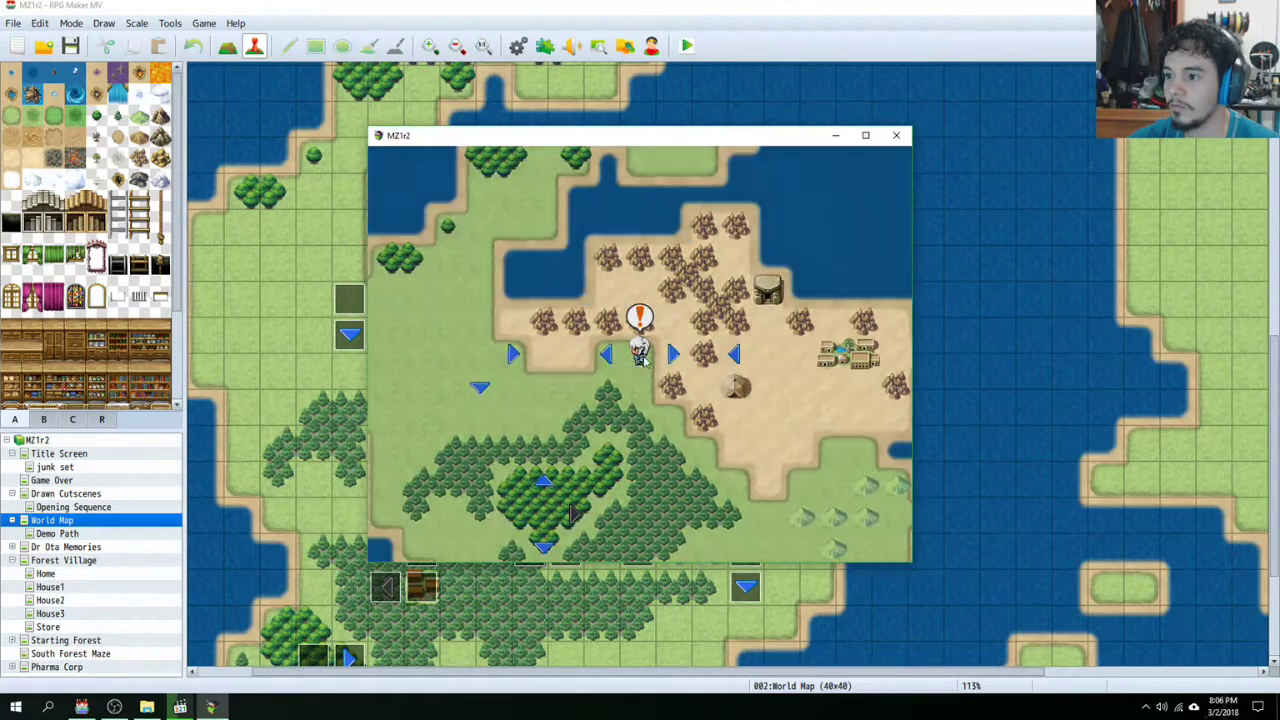
{"action": "left_click", "coordinate": [643, 545]}
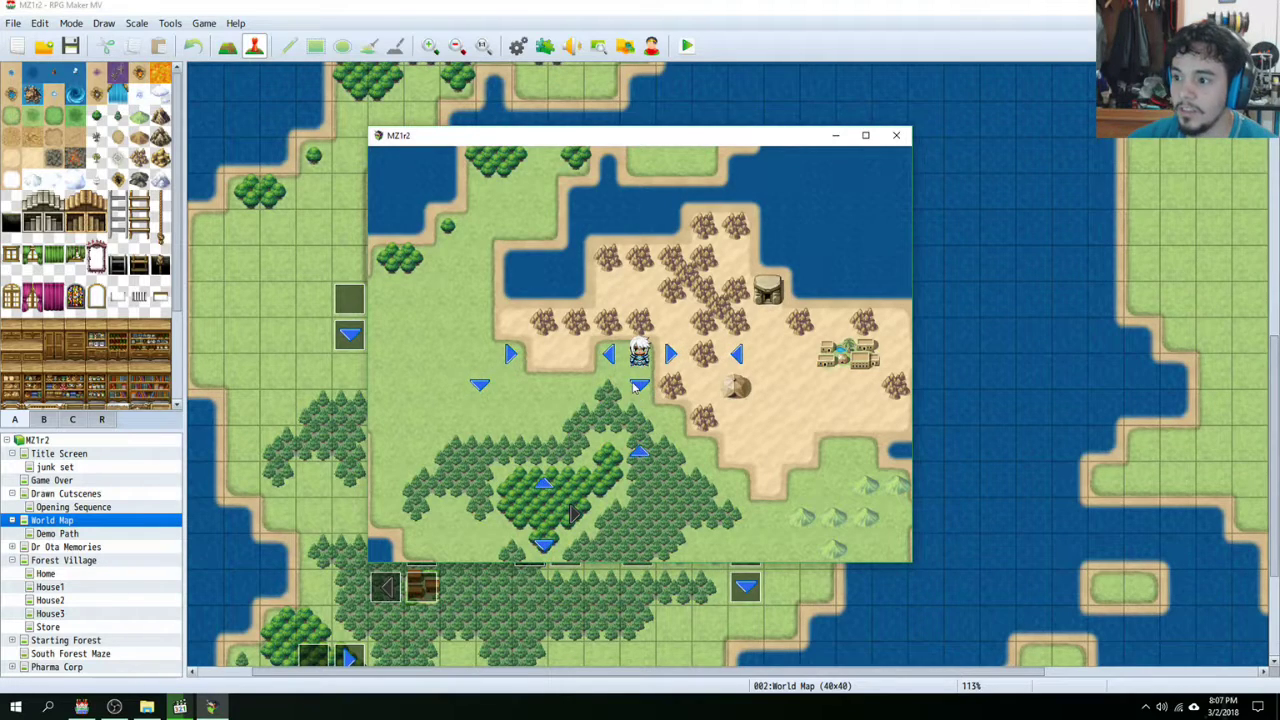
Step: Walk the hero down the new path into the forest and back up to the desert, twice
{"action": "key", "text": "Down"}
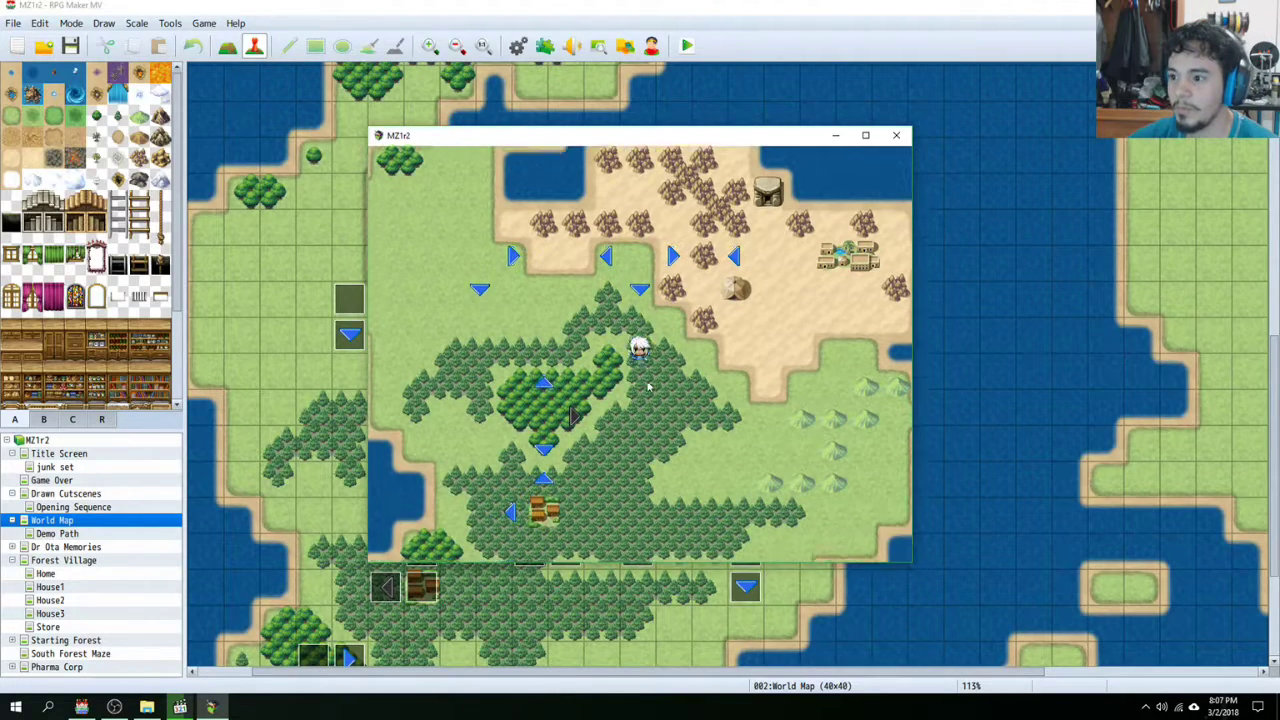
{"action": "key", "text": "Up"}
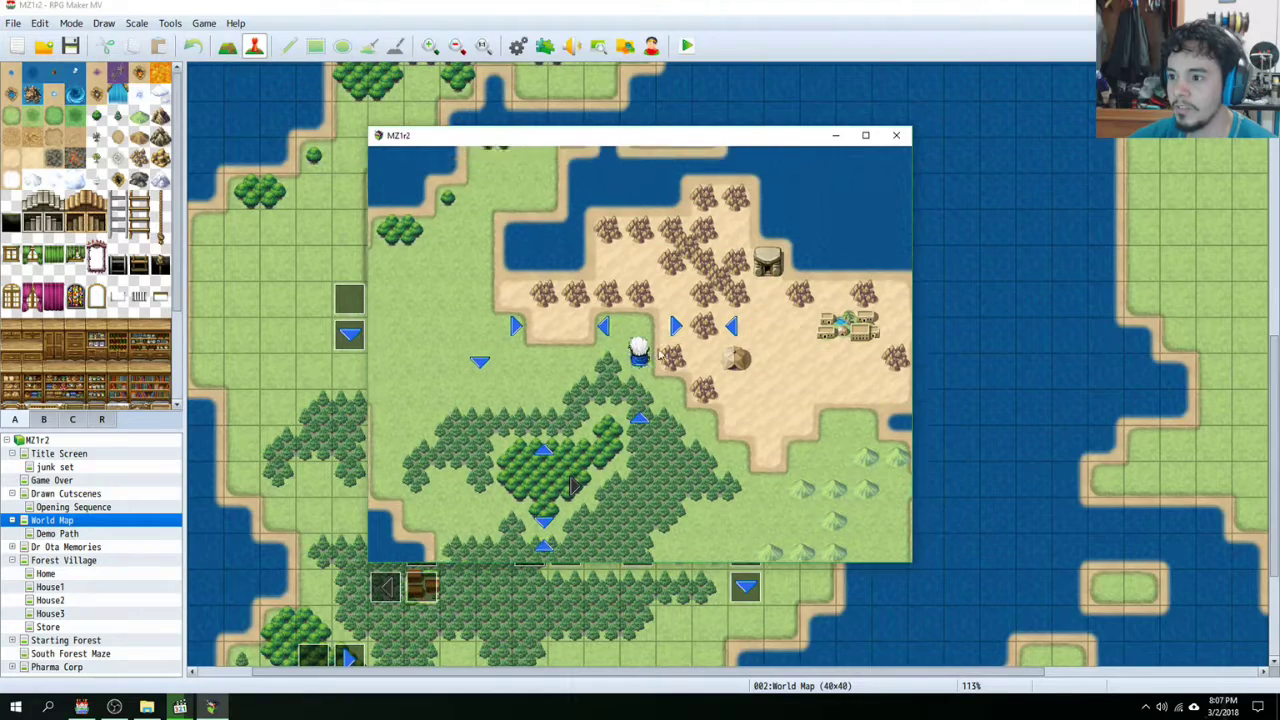
{"action": "key", "text": "Down"}
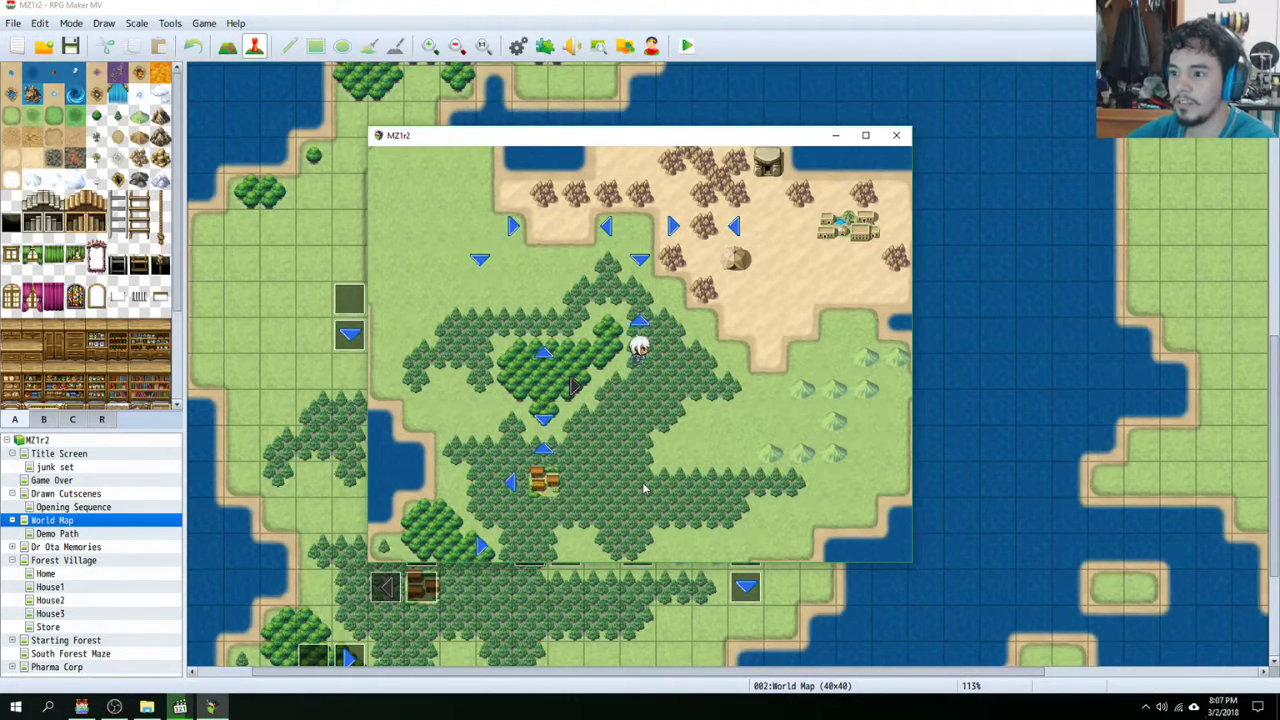
{"action": "key", "text": "Up"}
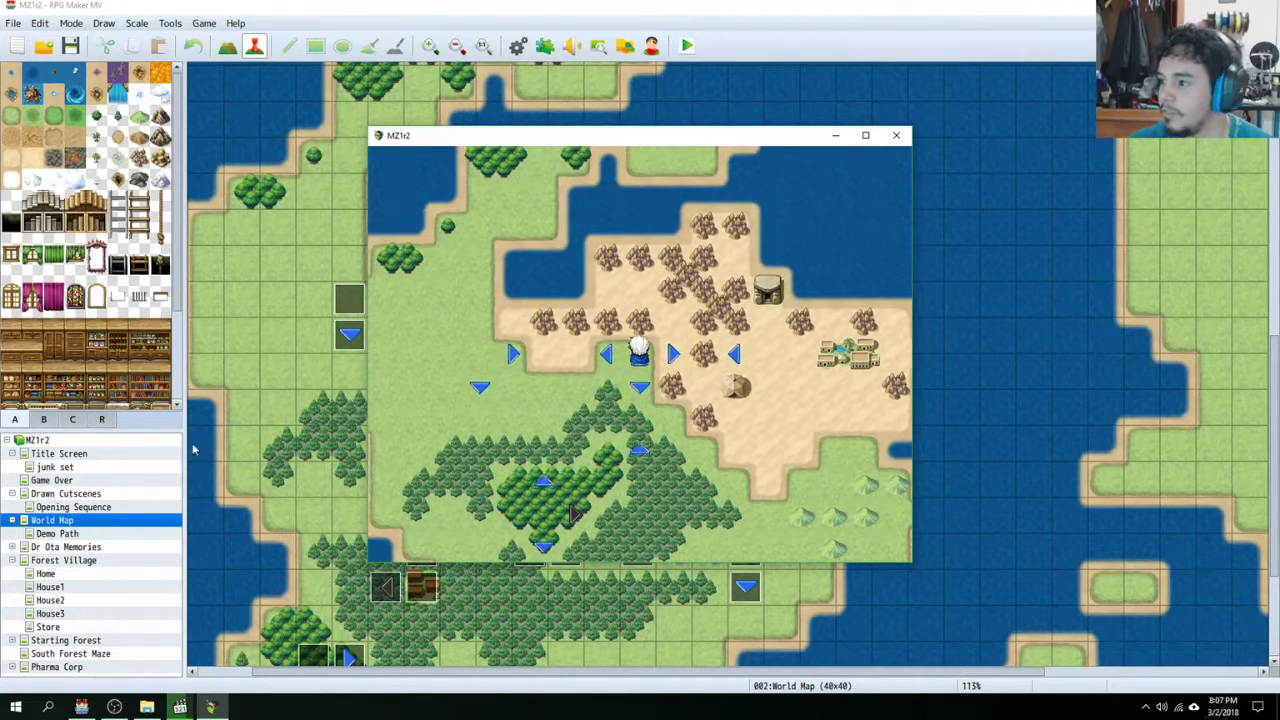
Step: Check the world map's region 1 markers on the R tab, return to tab A, and playtest with Ctrl+R
{"action": "left_click", "coordinate": [118, 410]}
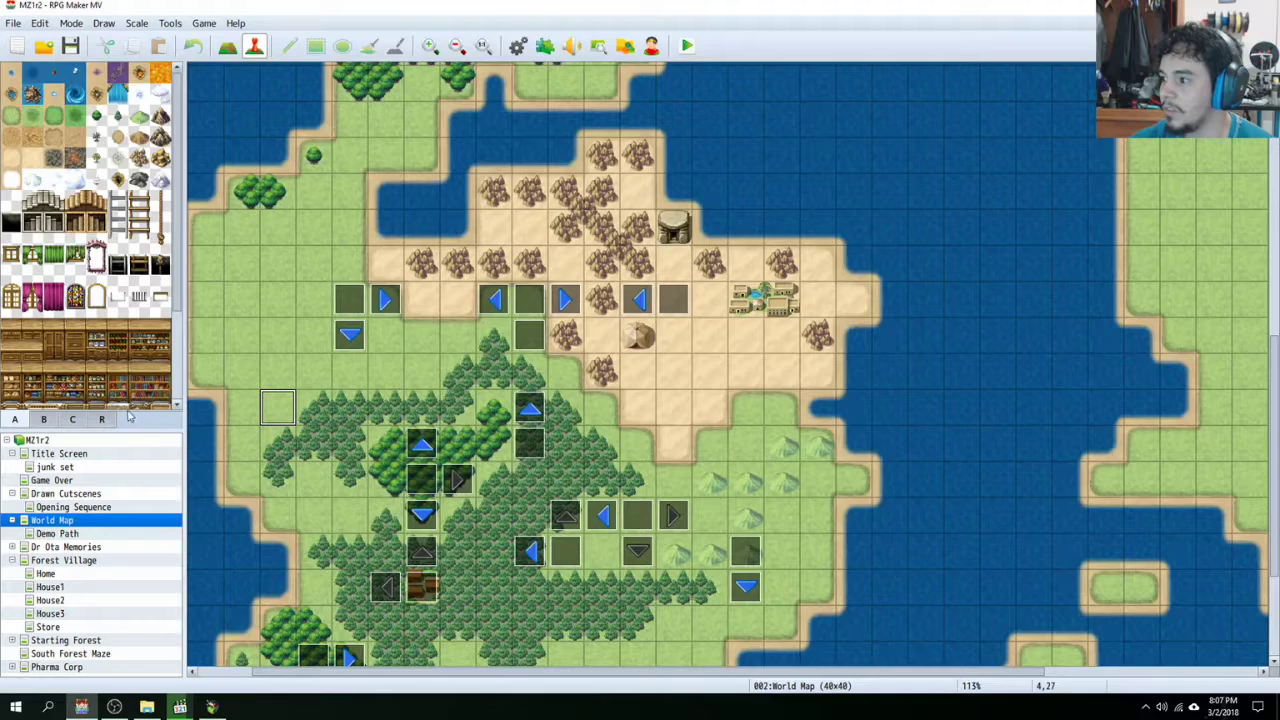
{"action": "left_click", "coordinate": [101, 419]}
{"action": "scroll", "coordinate": [408, 415], "scroll_direction": "down", "scroll_amount": 2}
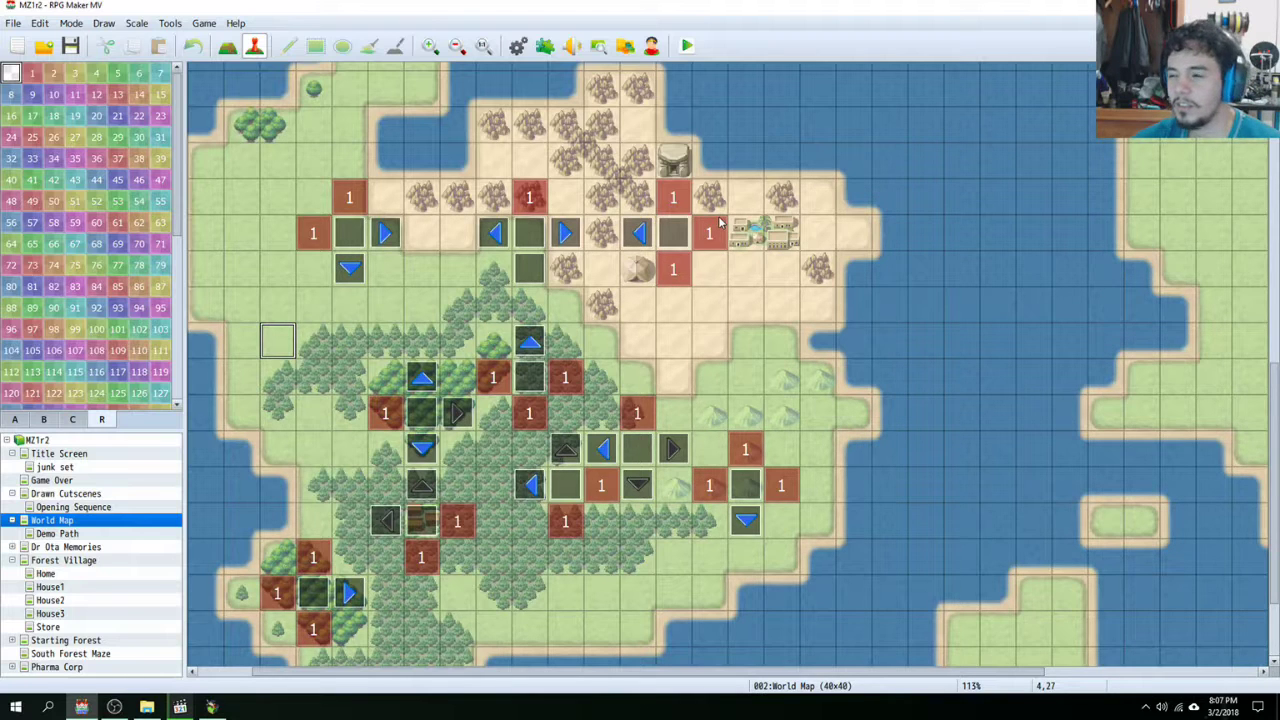
{"action": "left_click", "coordinate": [26, 421]}
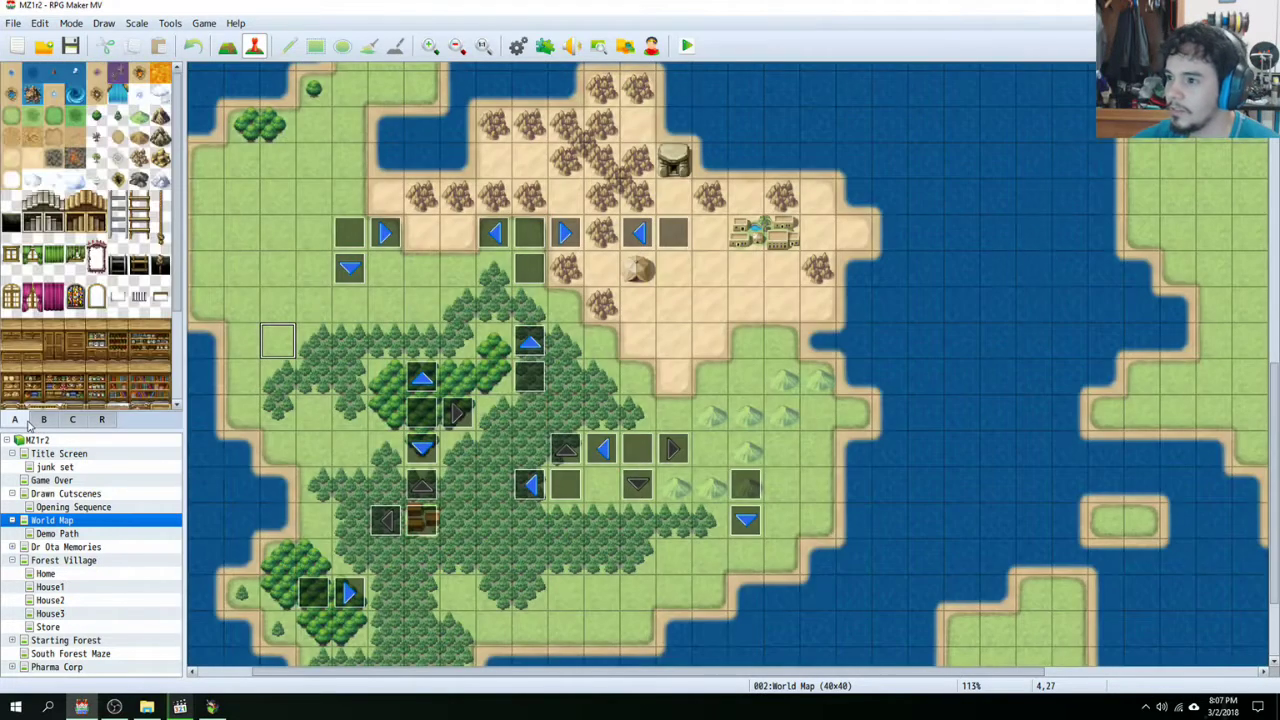
{"action": "key", "text": "ctrl+r"}
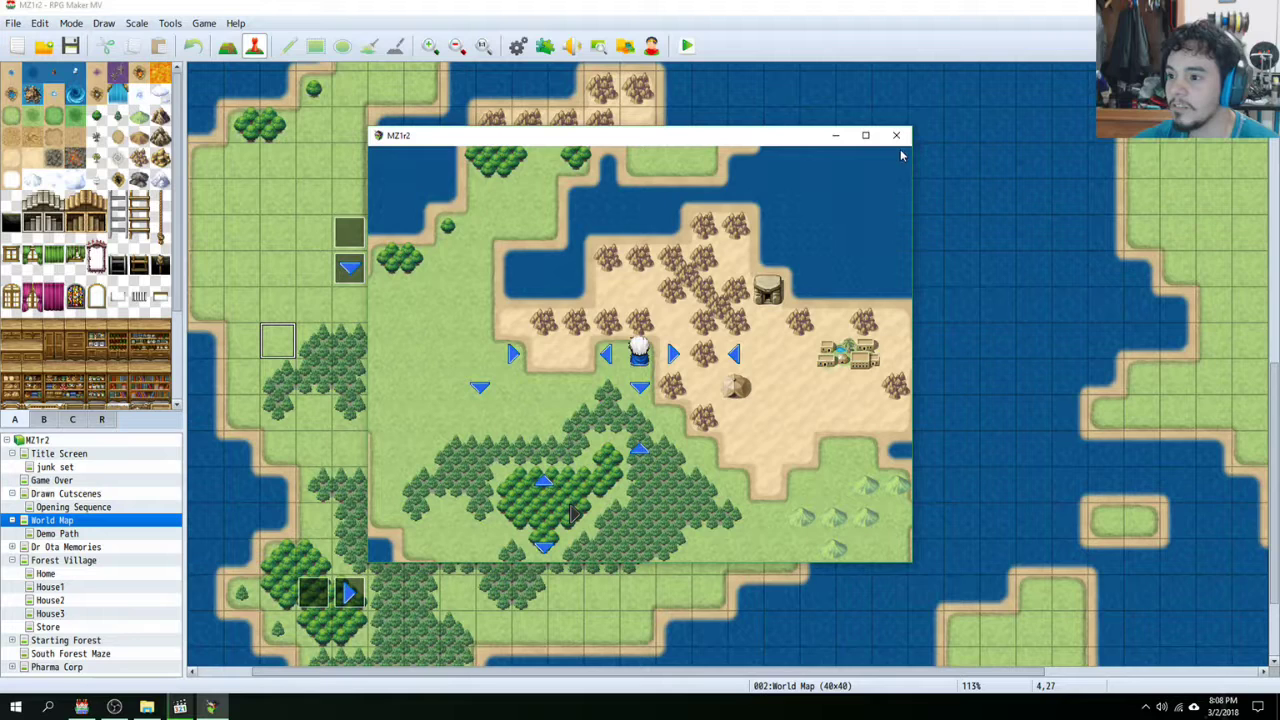
Step: Walk the hero left and right past the desert arrows, then close the playtest window
{"action": "left_click", "coordinate": [561, 354]}
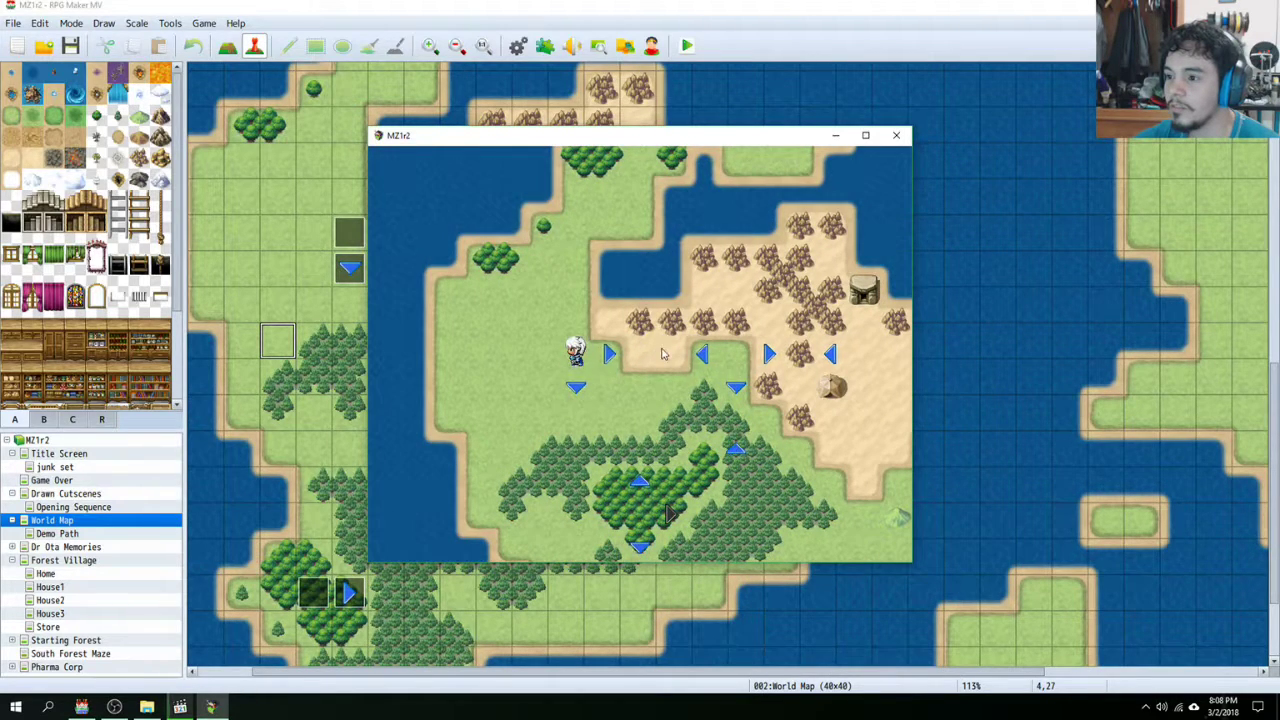
{"action": "left_click", "coordinate": [734, 354]}
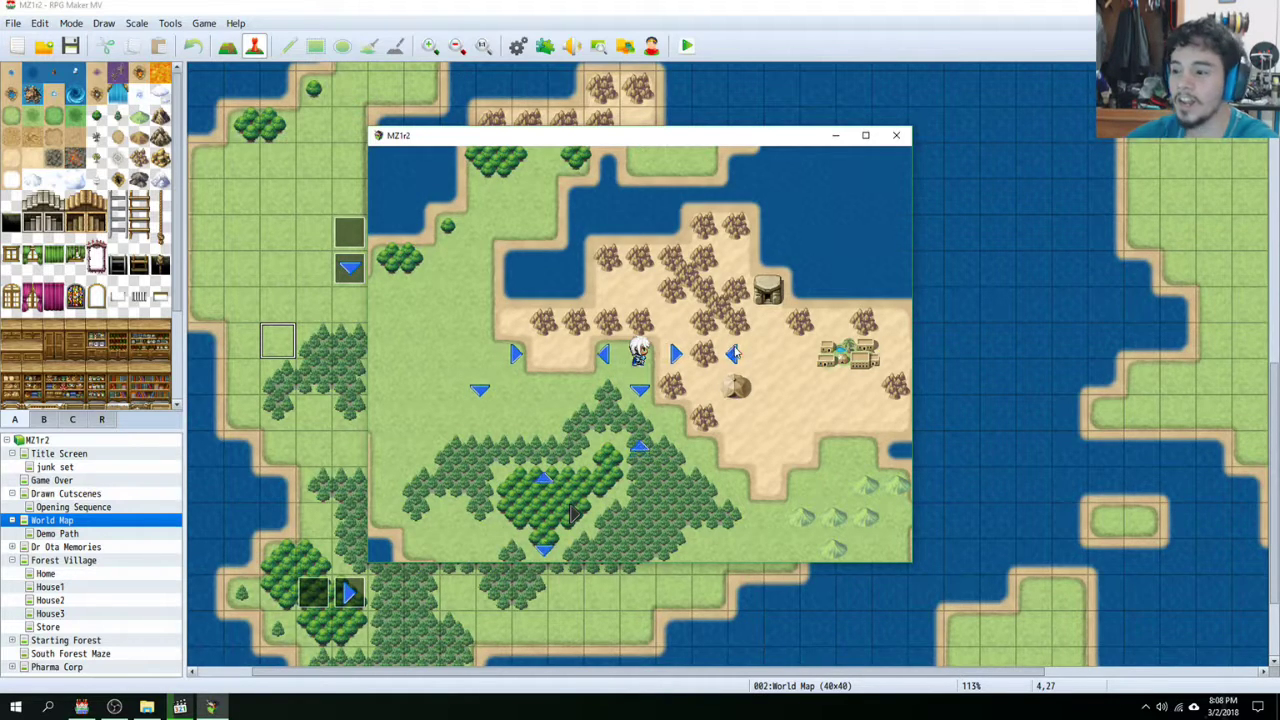
{"action": "left_click", "coordinate": [907, 139]}
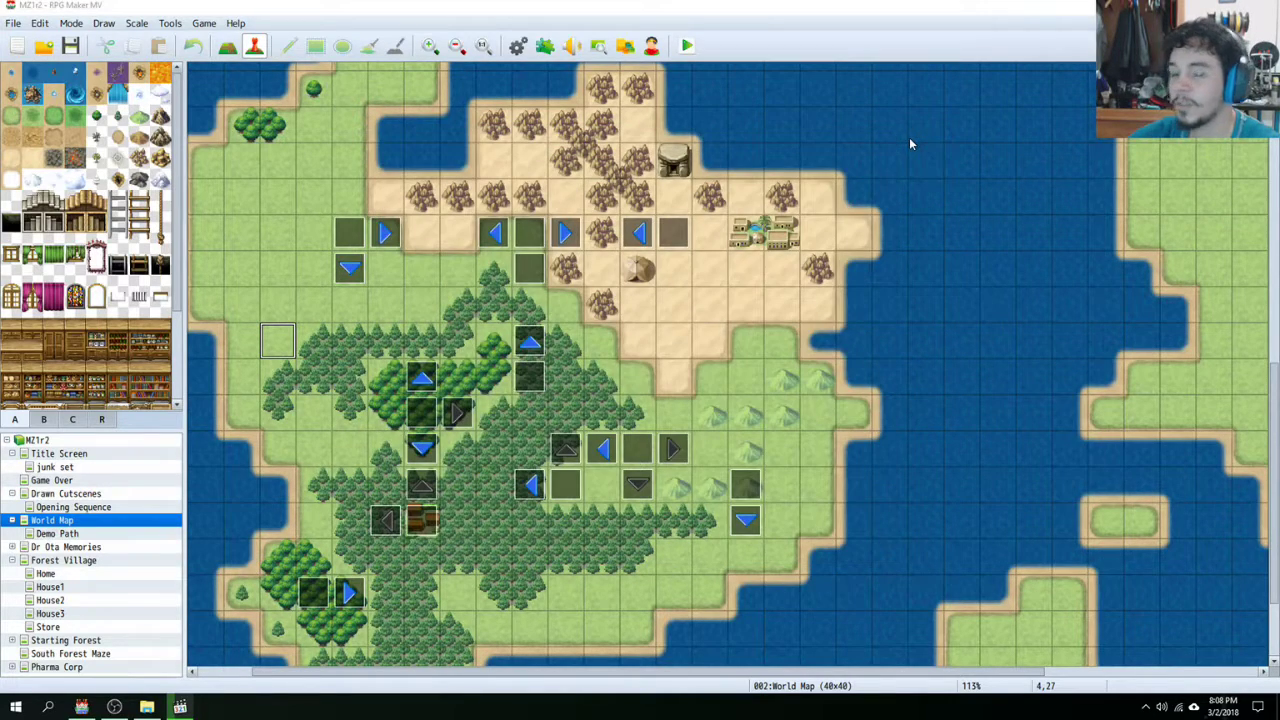